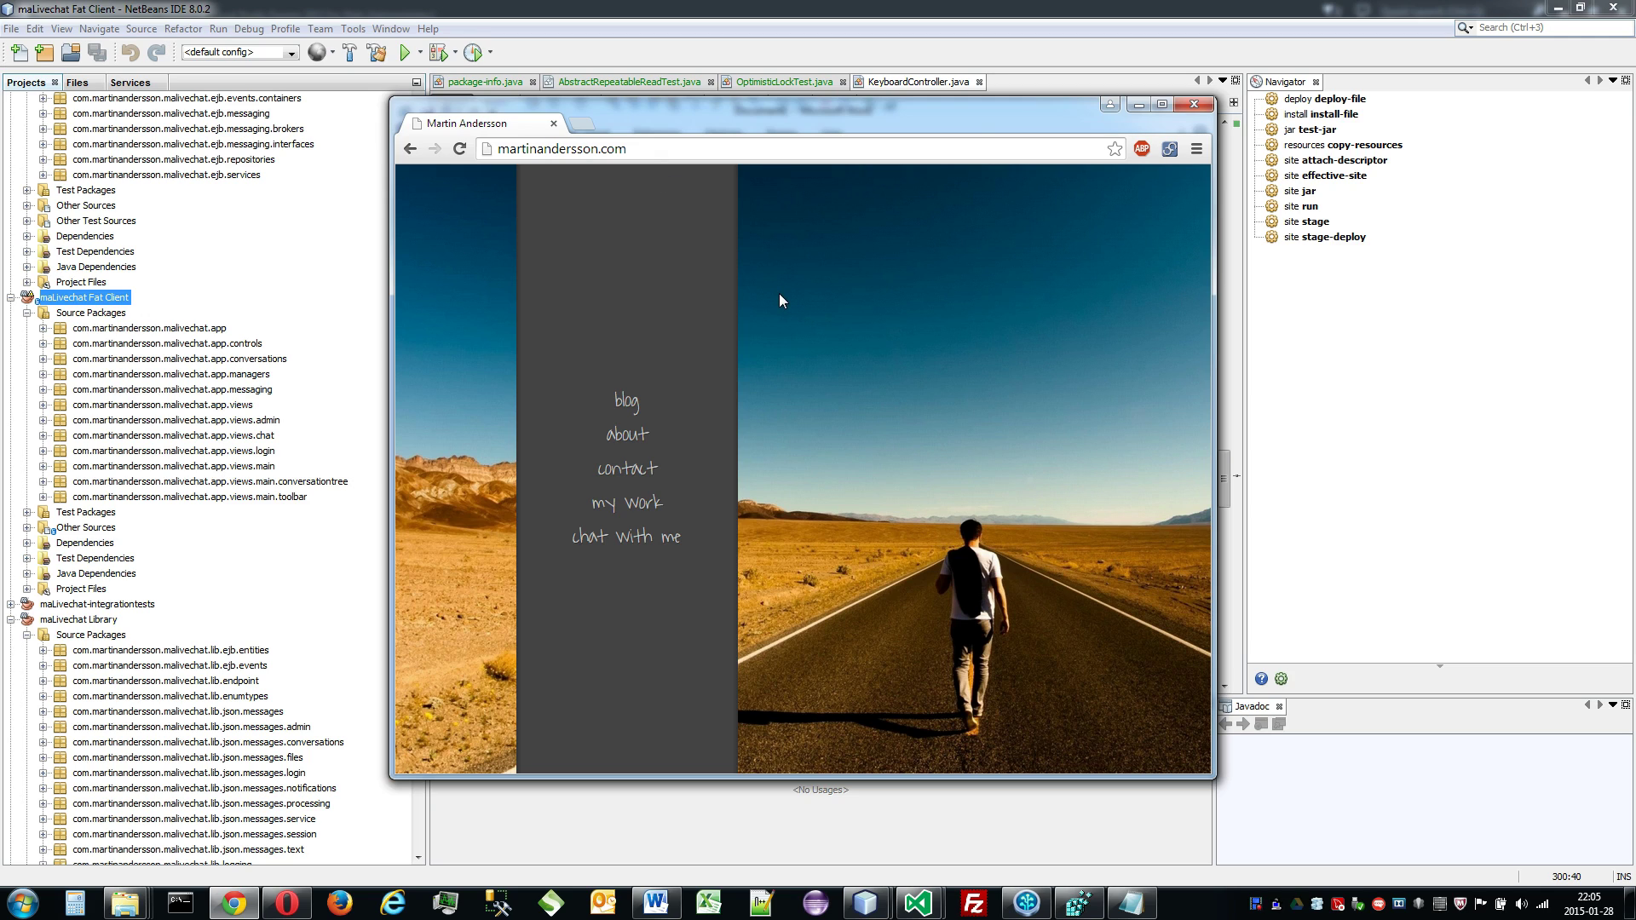
# Step: Start the site's live chat in a new window from the 'chat with me' menu
pyautogui.moveTo(664, 537)
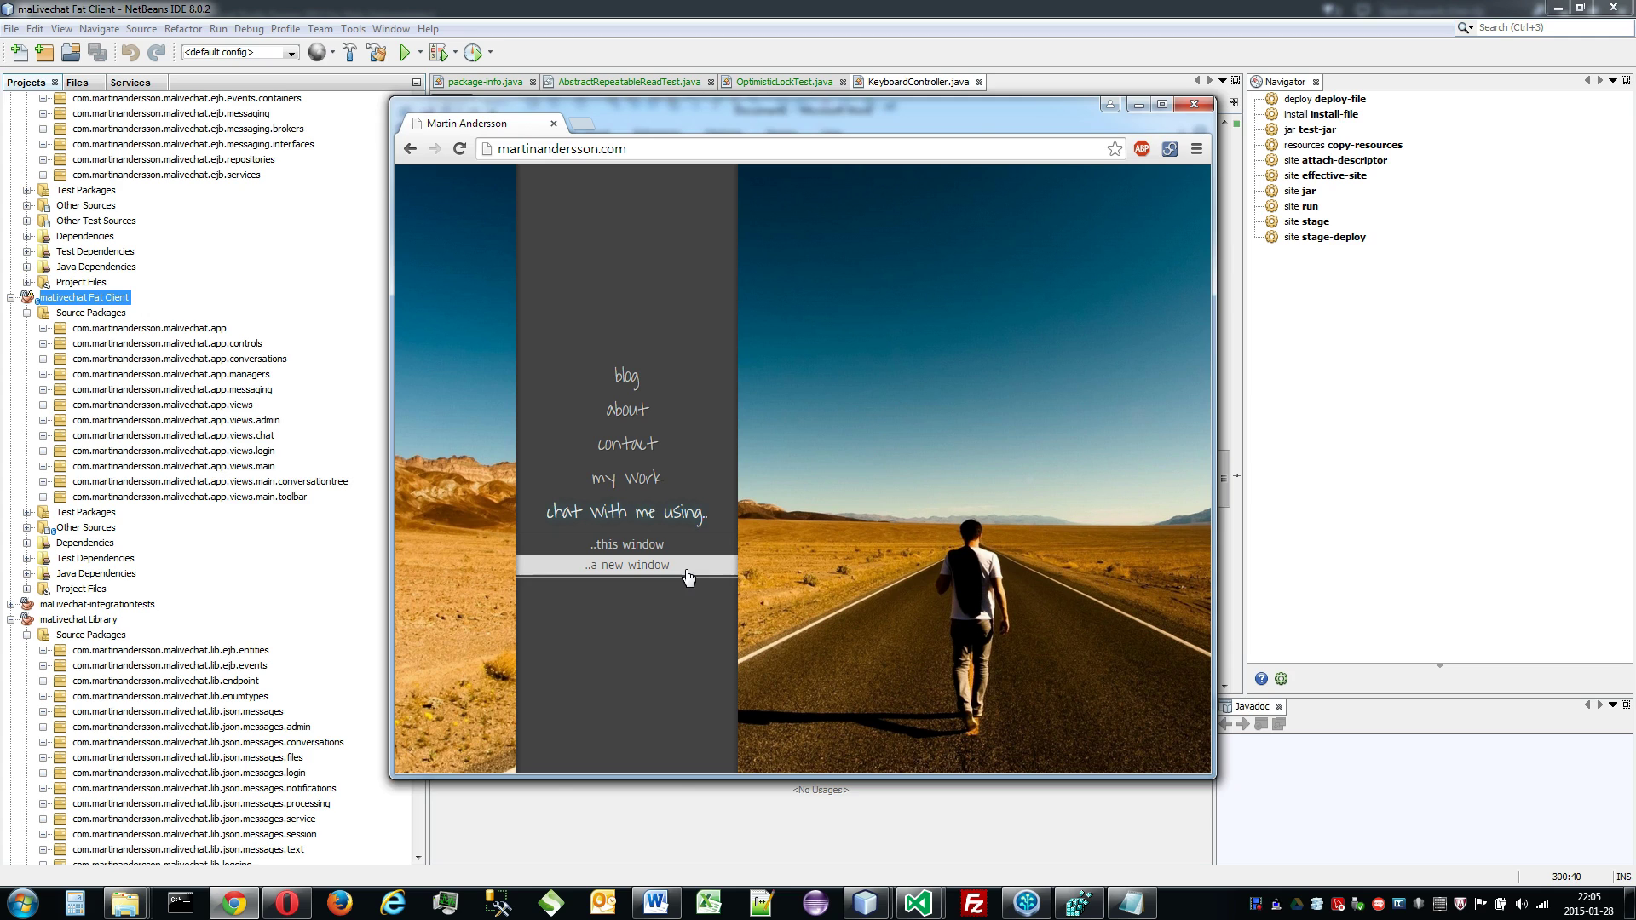
pyautogui.click(687, 574)
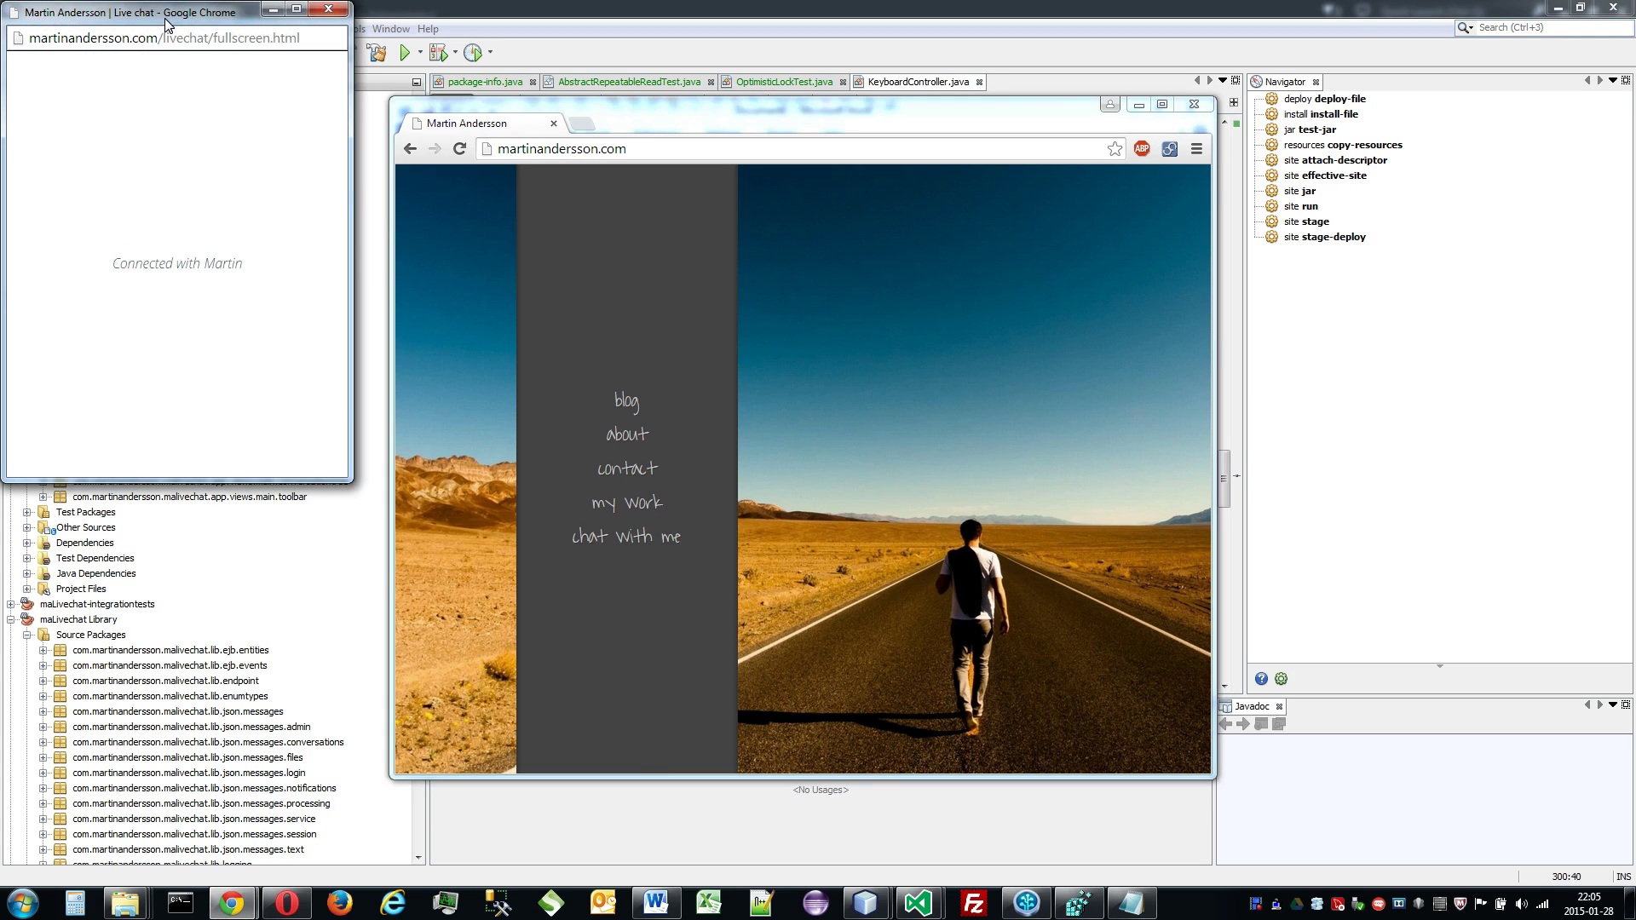
# Step: Centre the chat popup, send 'Hi you!', then close the popup
pyautogui.moveTo(165, 18); pyautogui.dragTo(968, 231)
pyautogui.click(1038, 622)
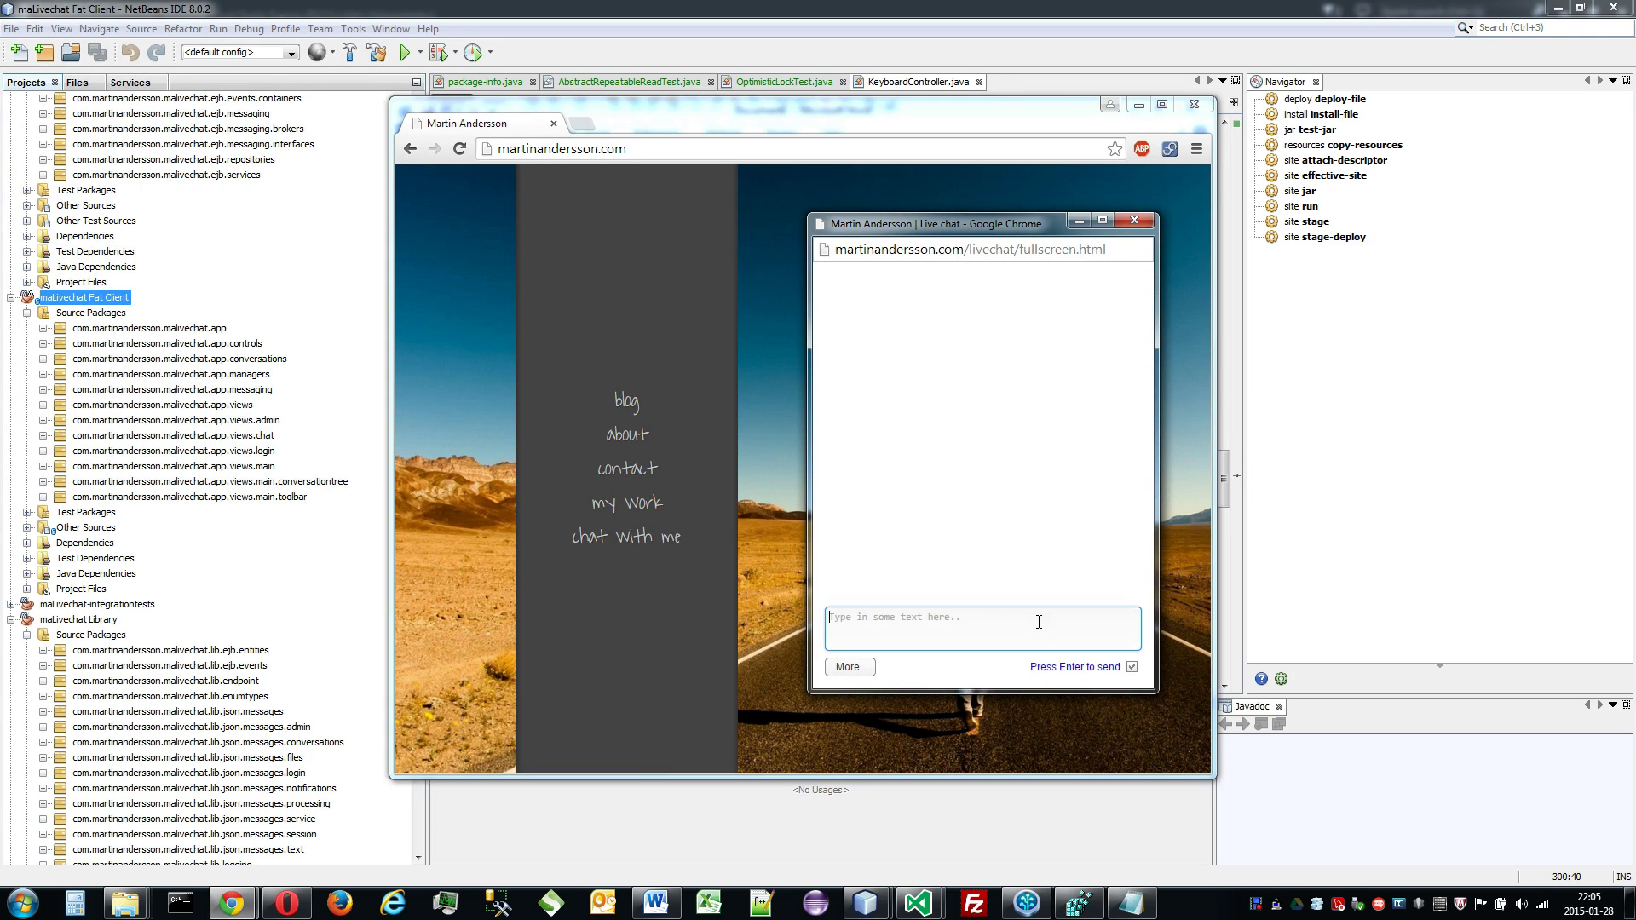
pyautogui.write('Hi you!')
pyautogui.press('Return')
pyautogui.click(1143, 220)
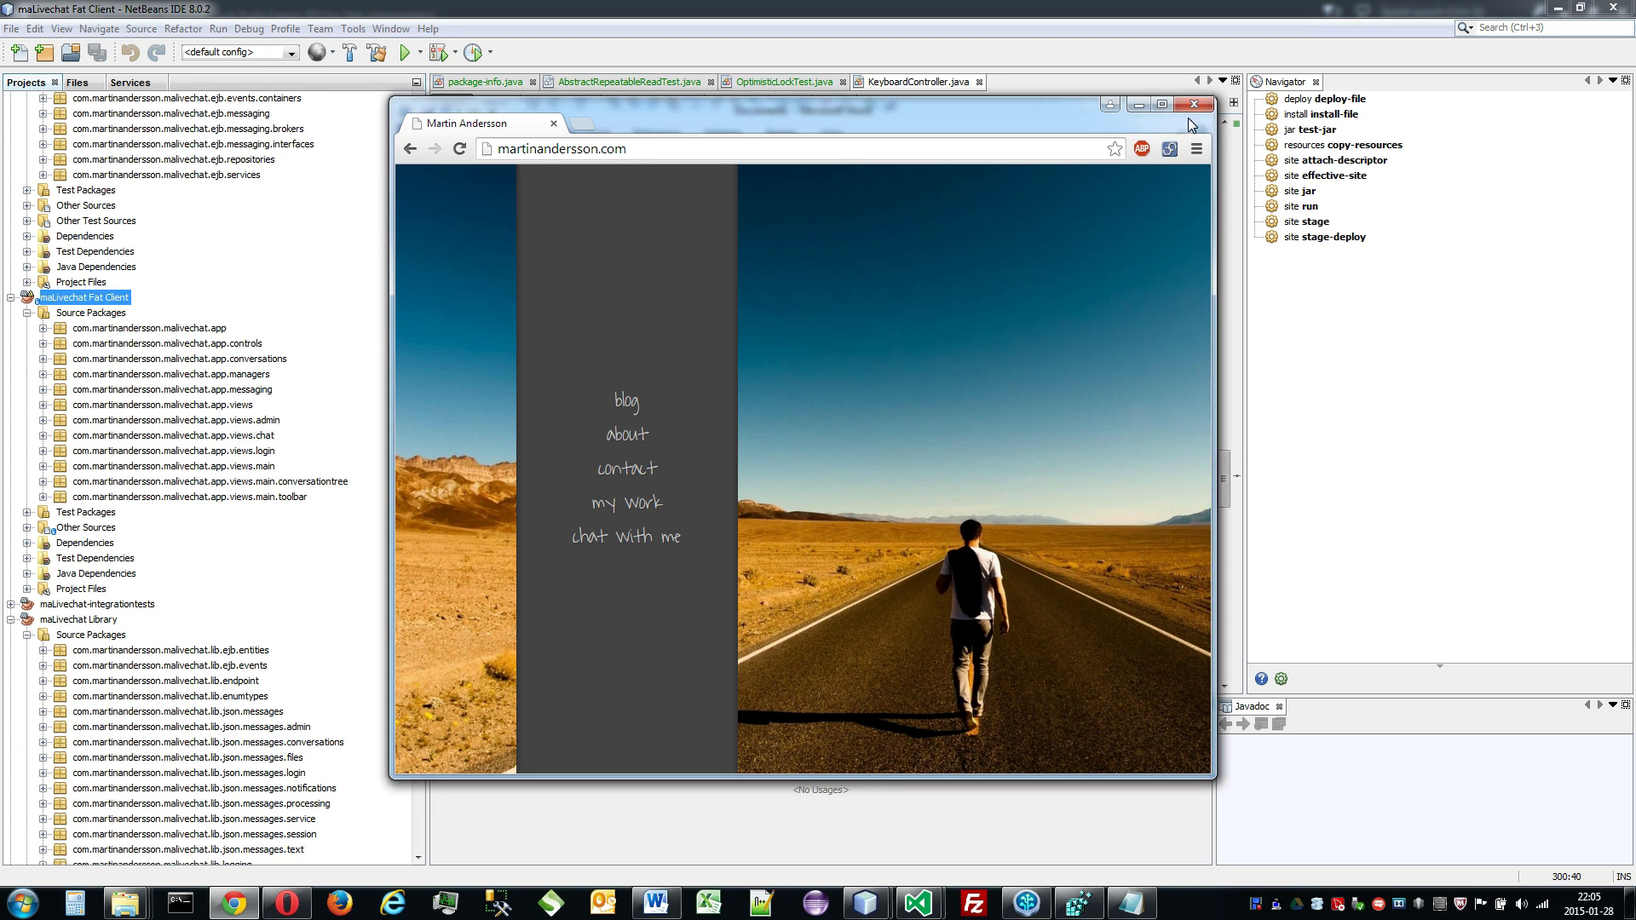
# Step: Close Chrome to reveal the Word notes on live feed typing and the busy queue
pyautogui.click(1194, 104)
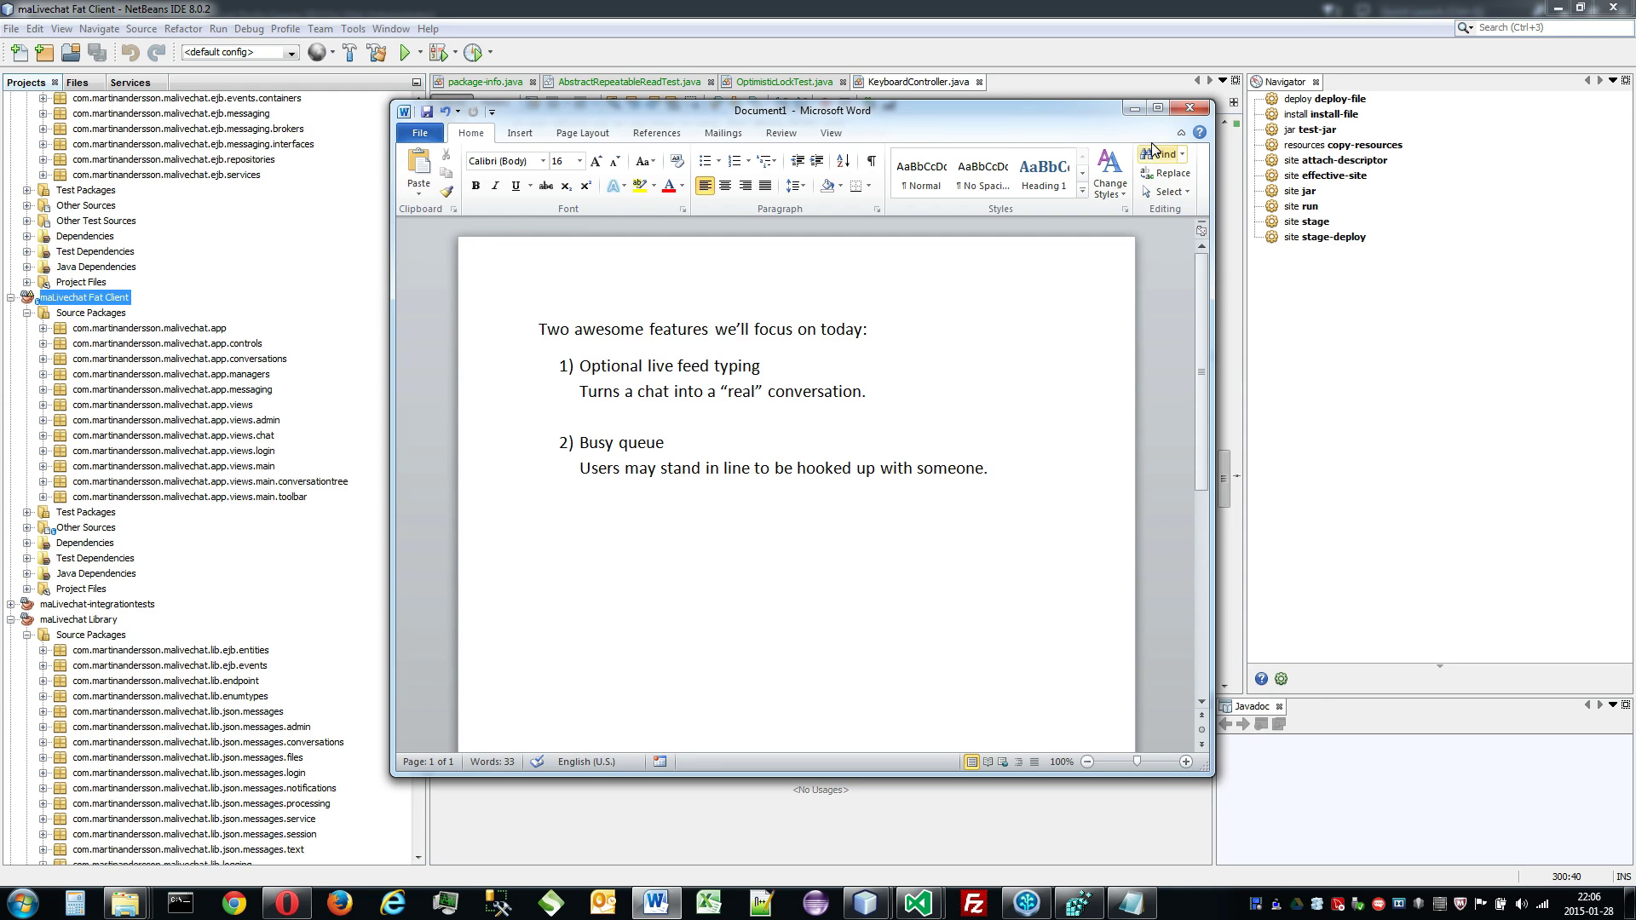
# Step: Minimize Word and run the maLivechat Fat Client project from NetBeans
pyautogui.click(1134, 108)
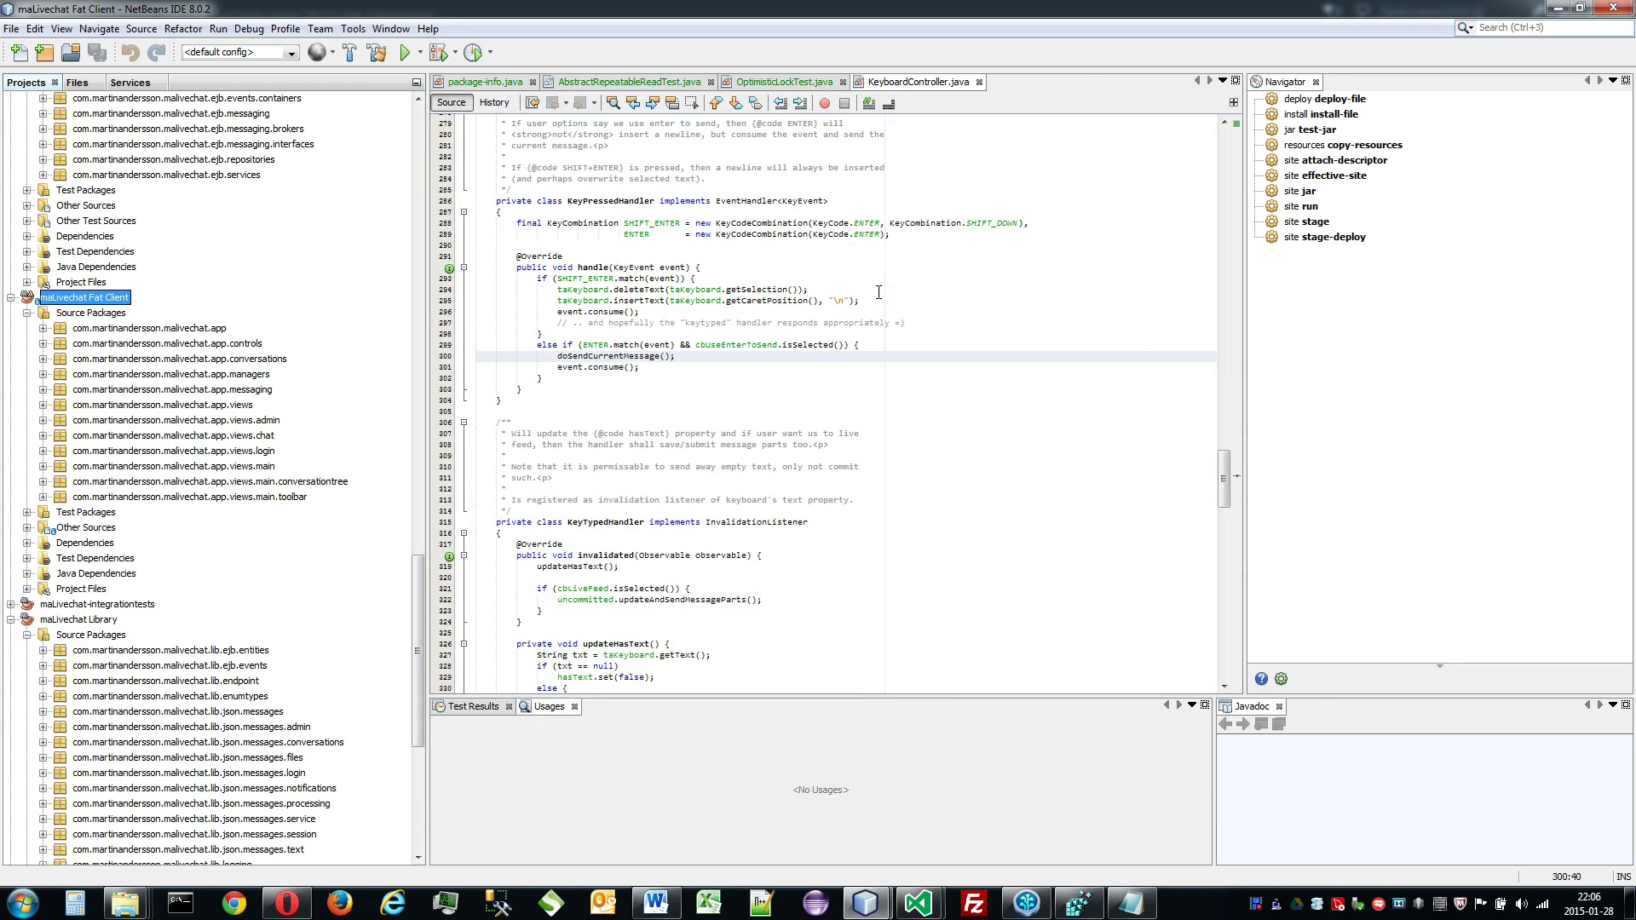
pyautogui.rightClick(127, 300)
pyautogui.click(239, 442)
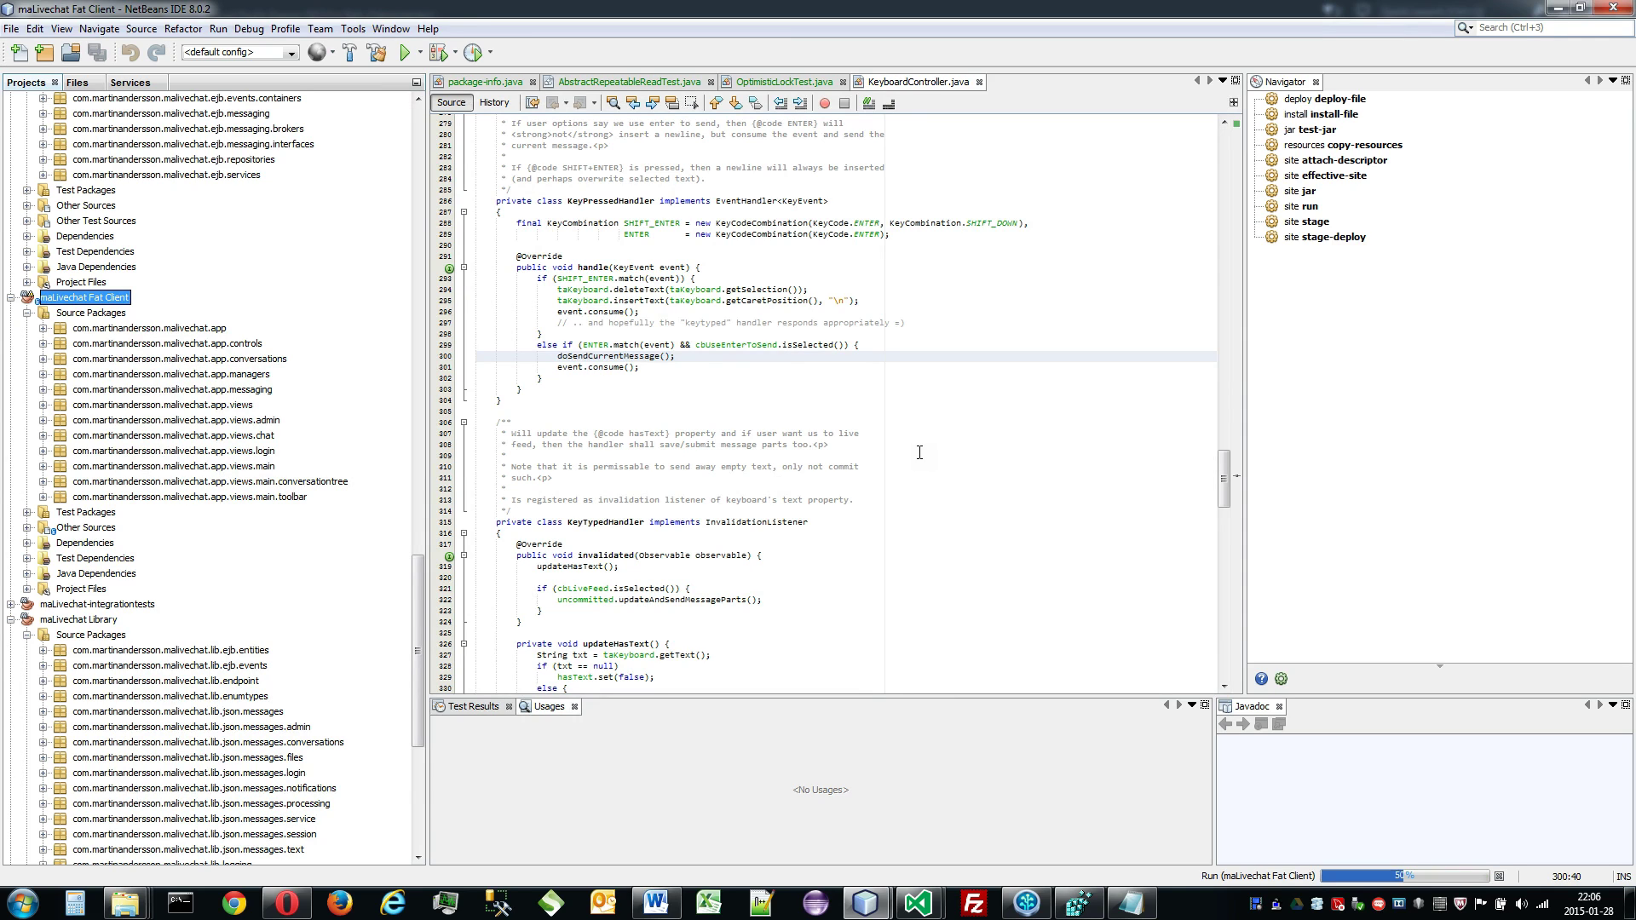
# Step: Sign in to the chat server with the operator's username and password
pyautogui.click(985, 343)
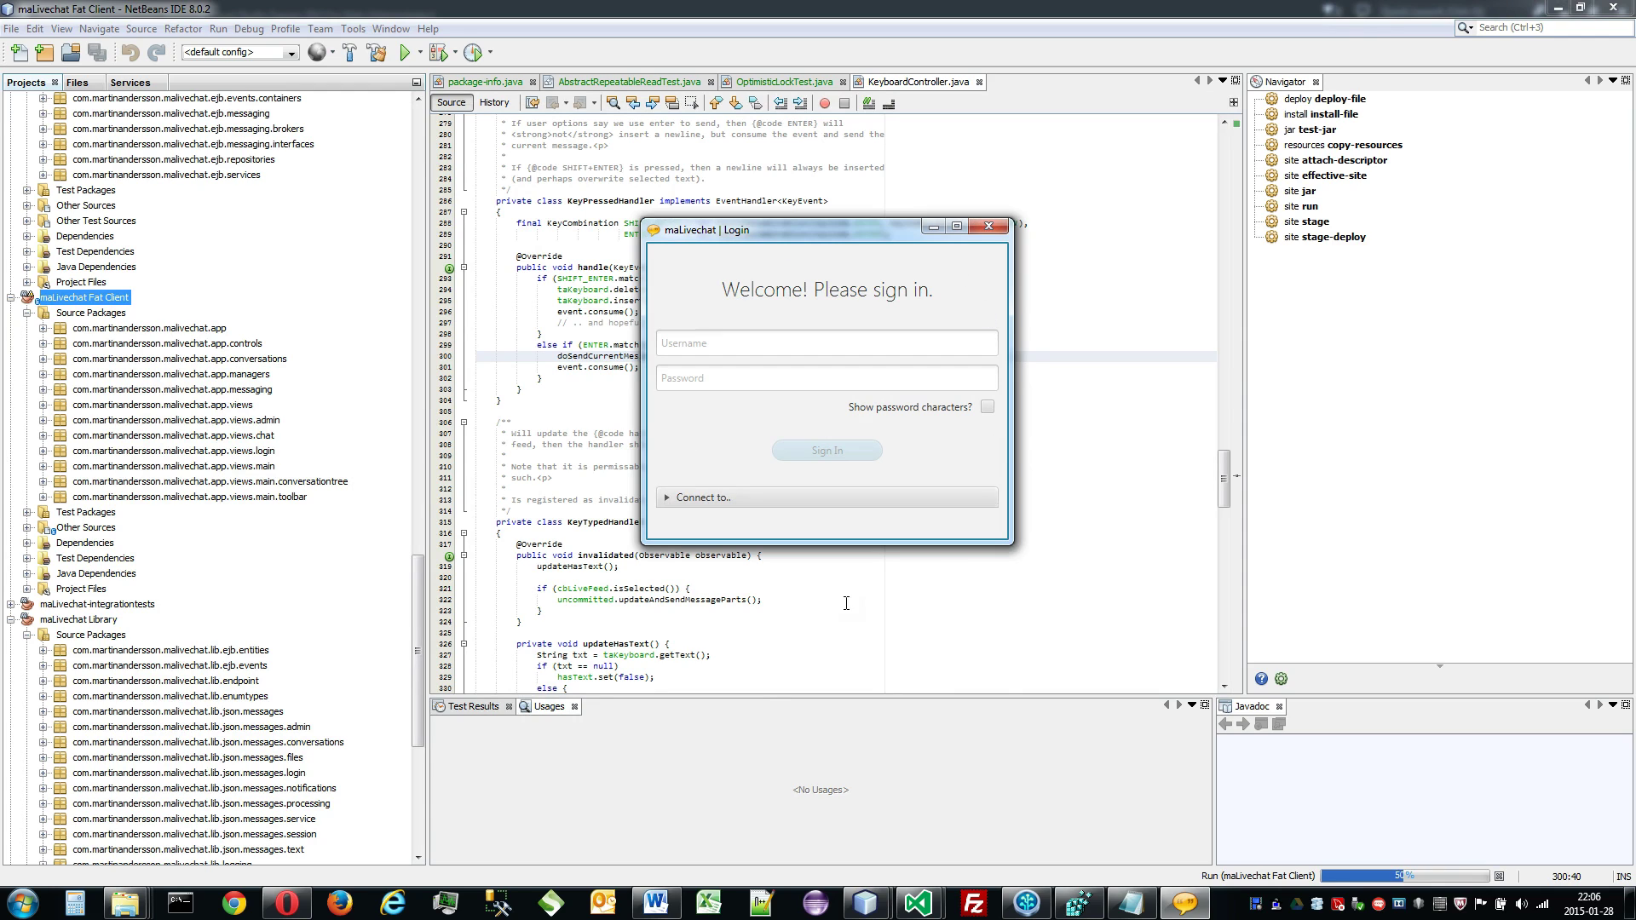
pyautogui.click(925, 339)
pyautogui.write('martin')
pyautogui.press('Tab')
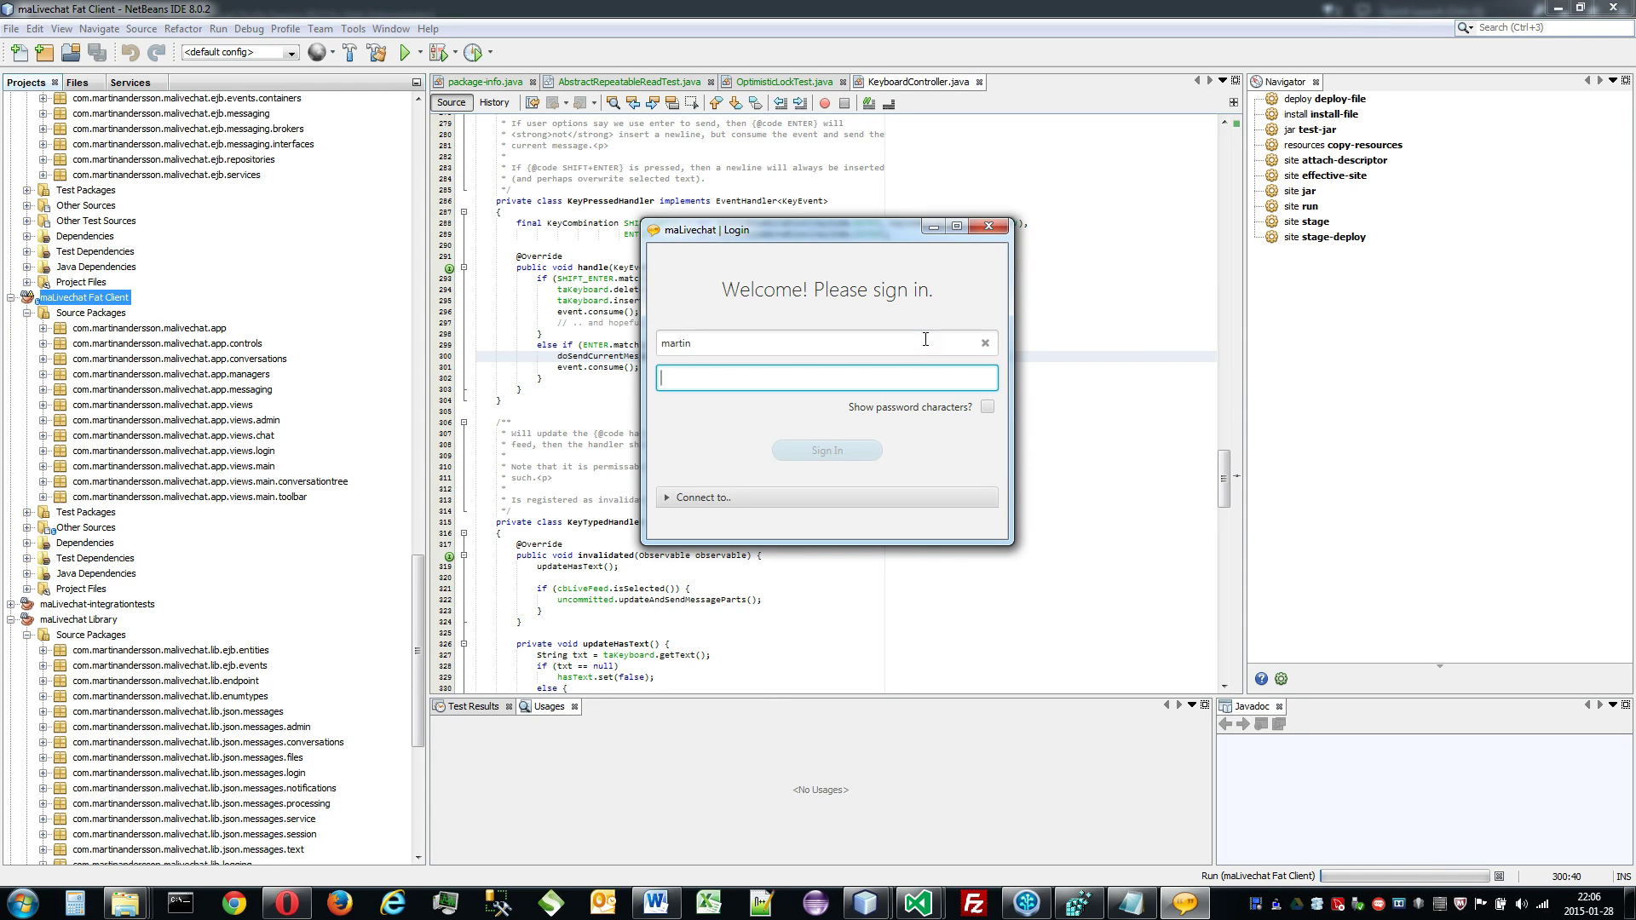
pyautogui.write('••••••')
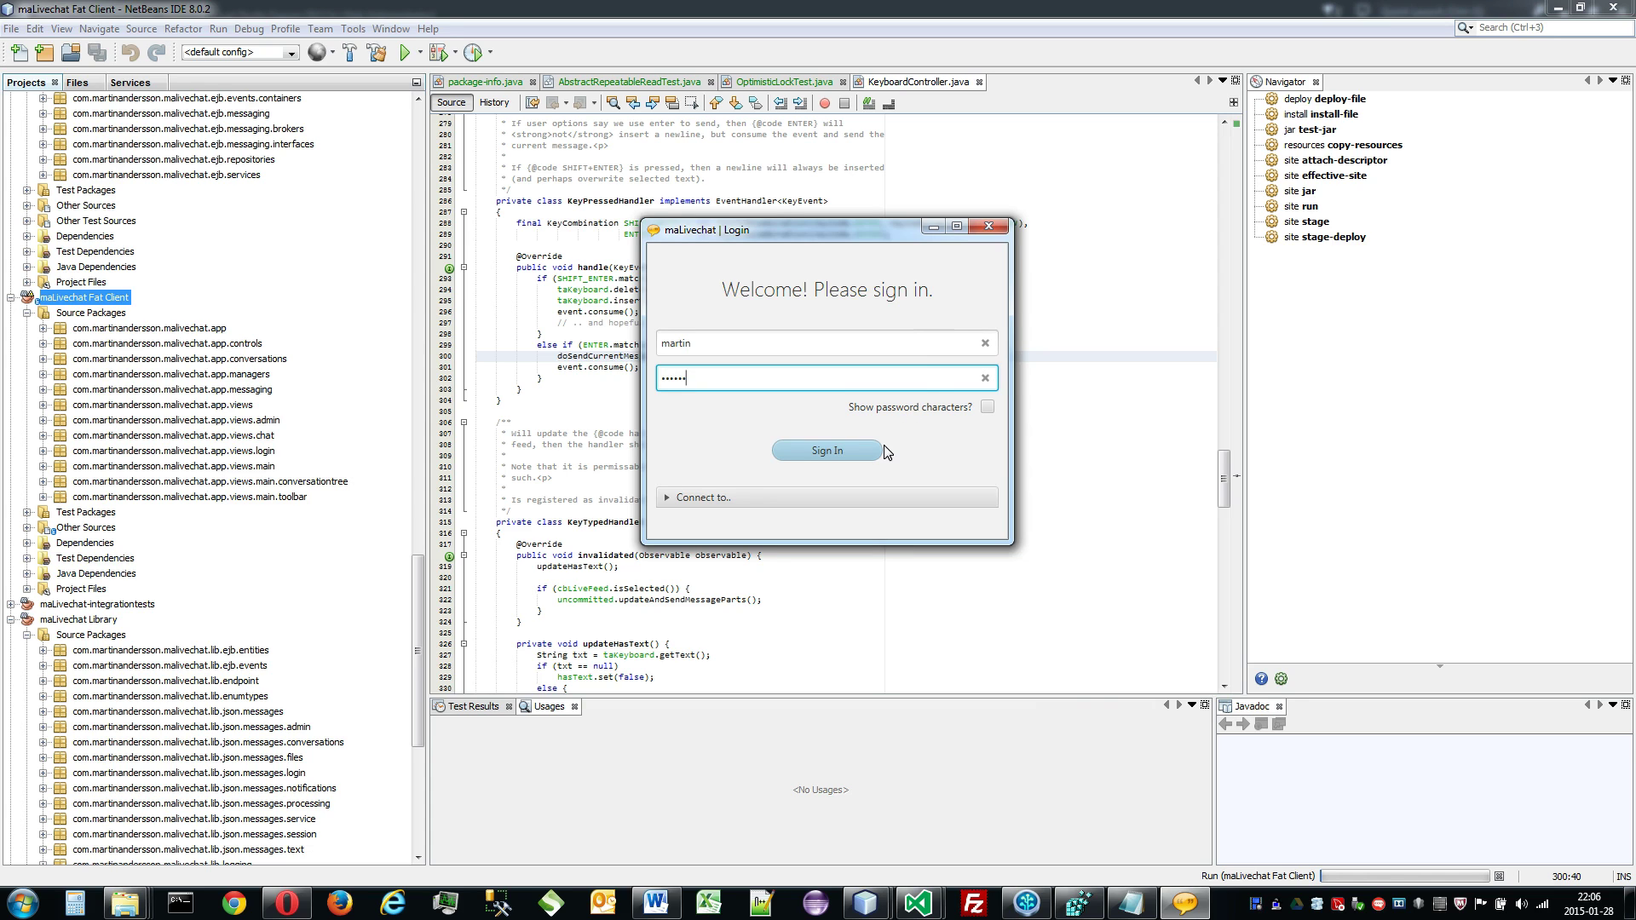
pyautogui.click(876, 450)
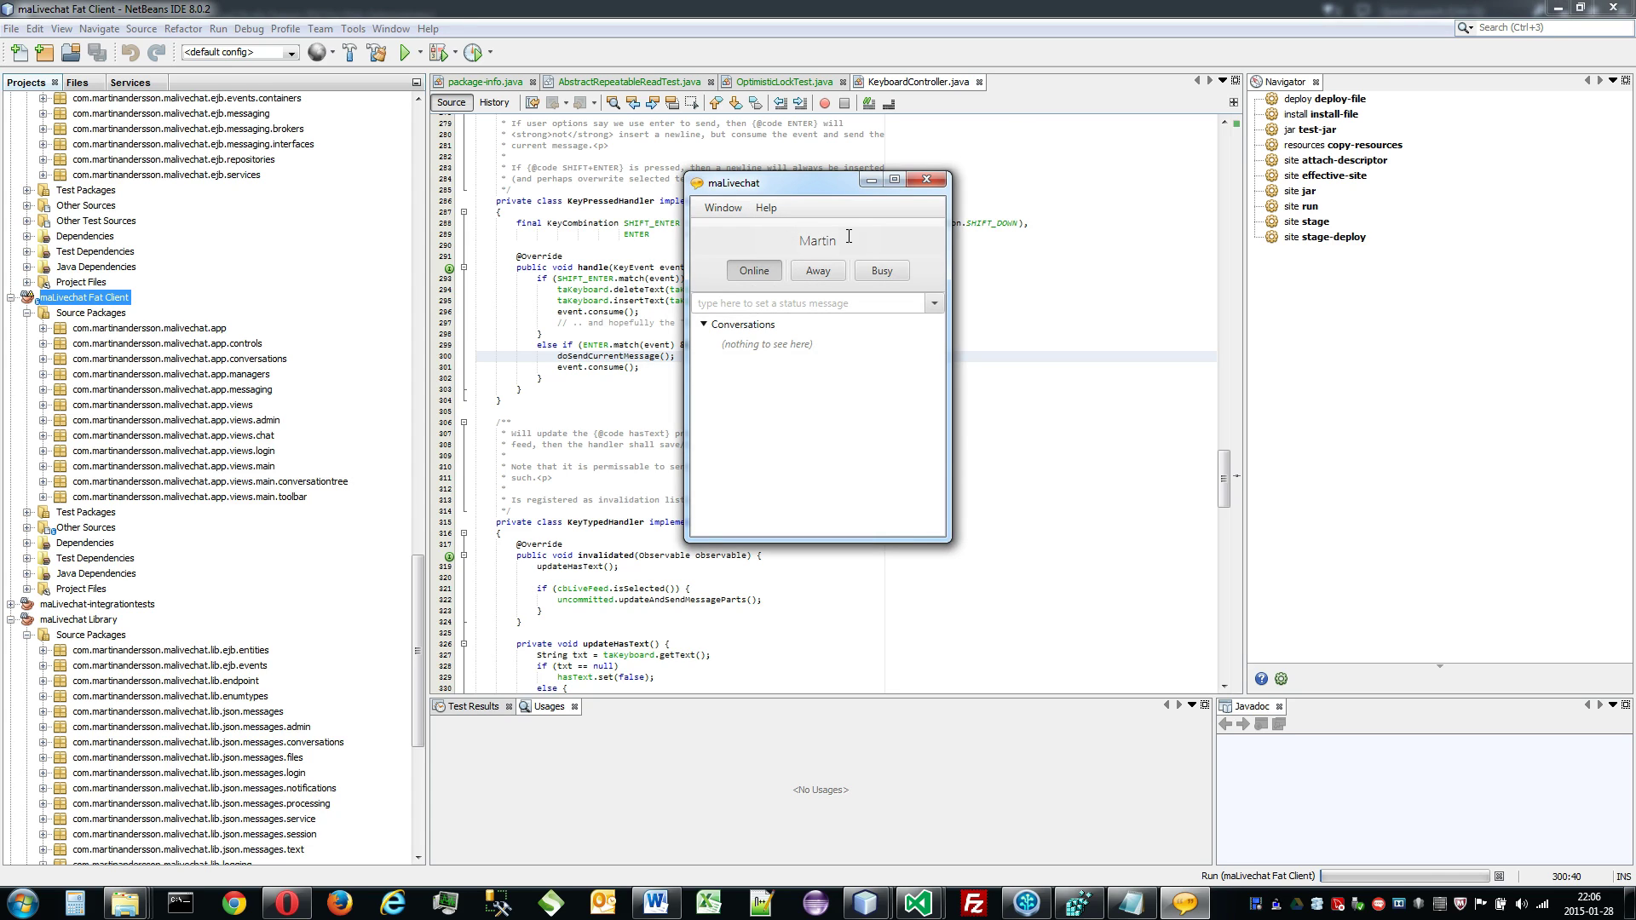
# Step: Toggle the Online status off and back on, and collapse then re-expand Conversations
pyautogui.click(754, 272)
pyautogui.click(754, 272)
pyautogui.doubleClick(754, 331)
pyautogui.doubleClick(754, 331)
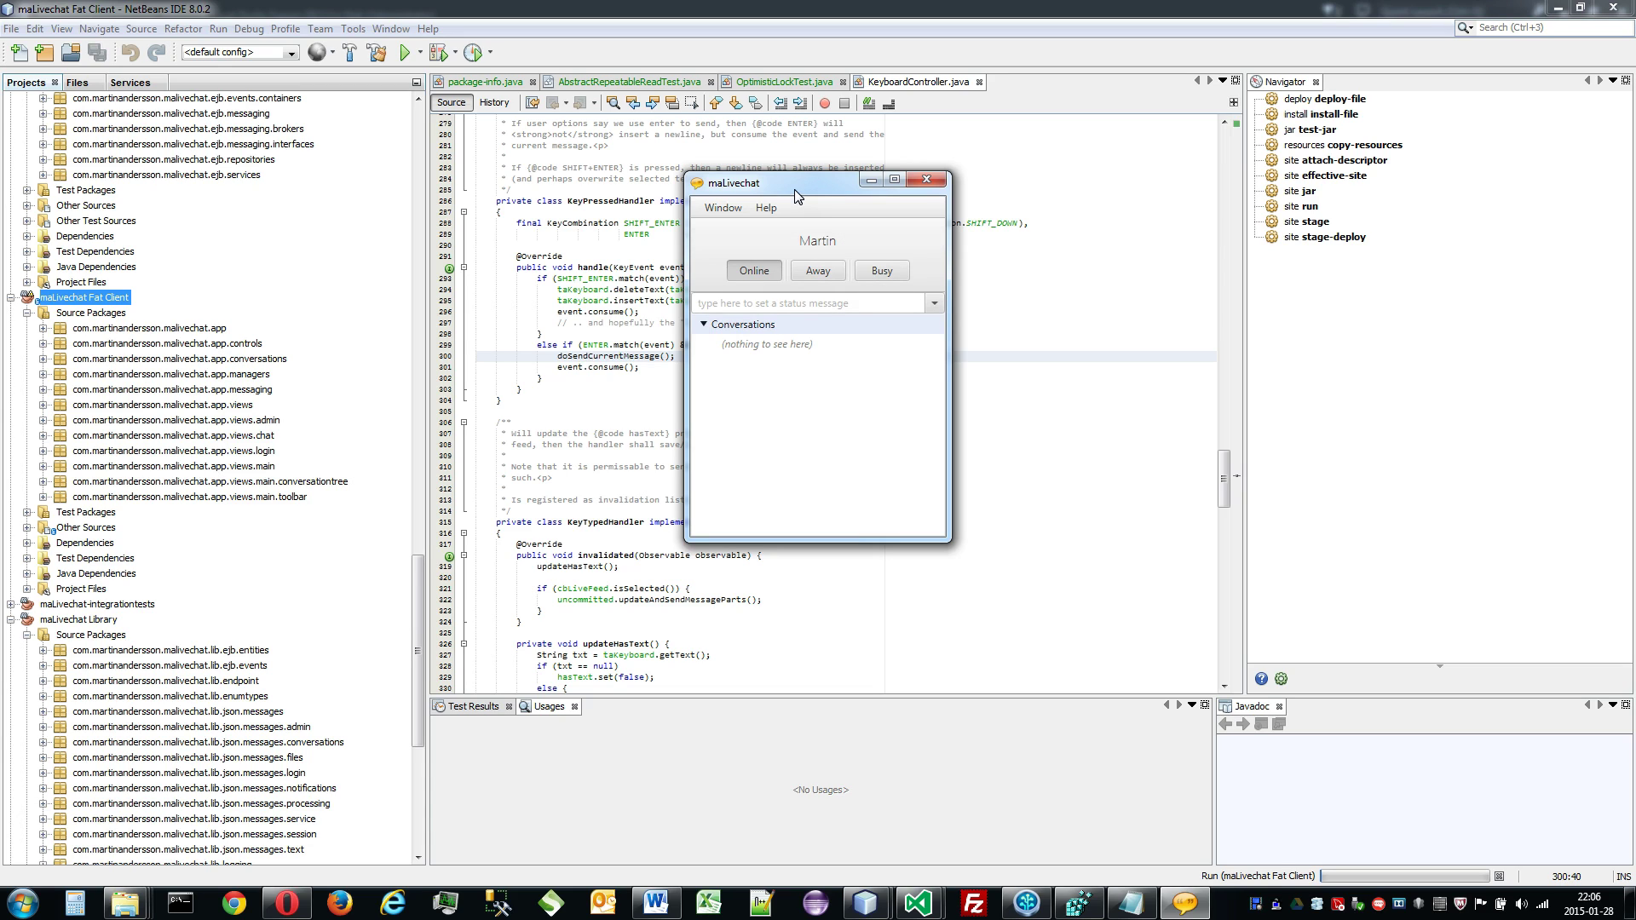
# Step: Make the status window always on top and move it to the right side
pyautogui.click(723, 208)
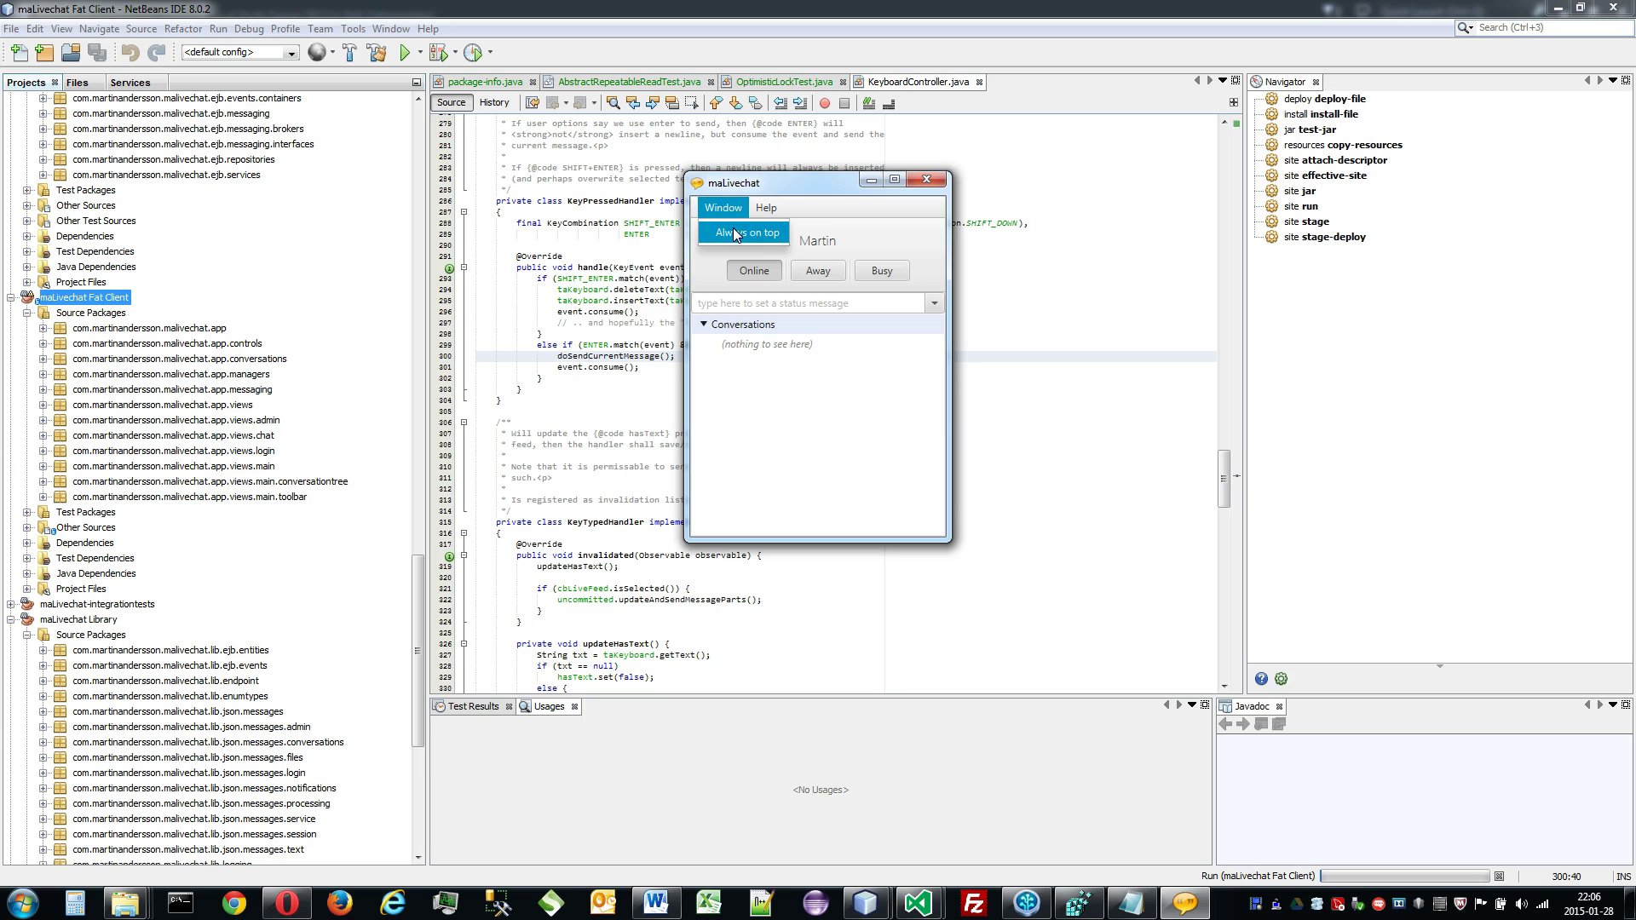
pyautogui.click(733, 227)
pyautogui.moveTo(777, 182); pyautogui.dragTo(1449, 293)
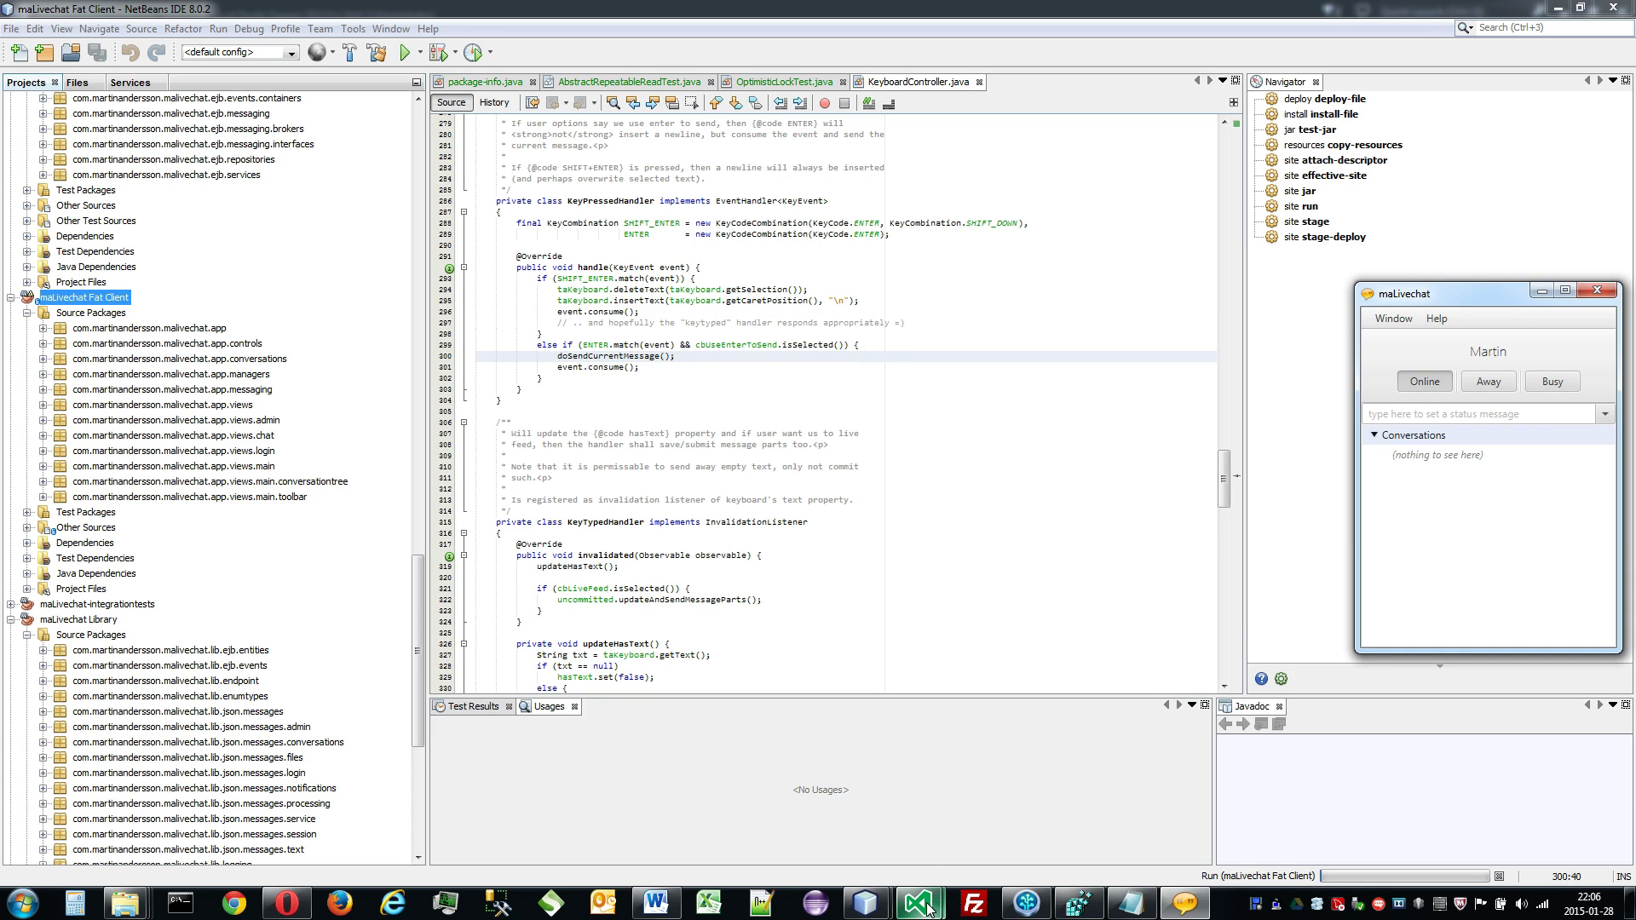
# Step: Bring the maLivechat Web Client solution forward and nudge the status window up slightly
pyautogui.moveTo(921, 904)
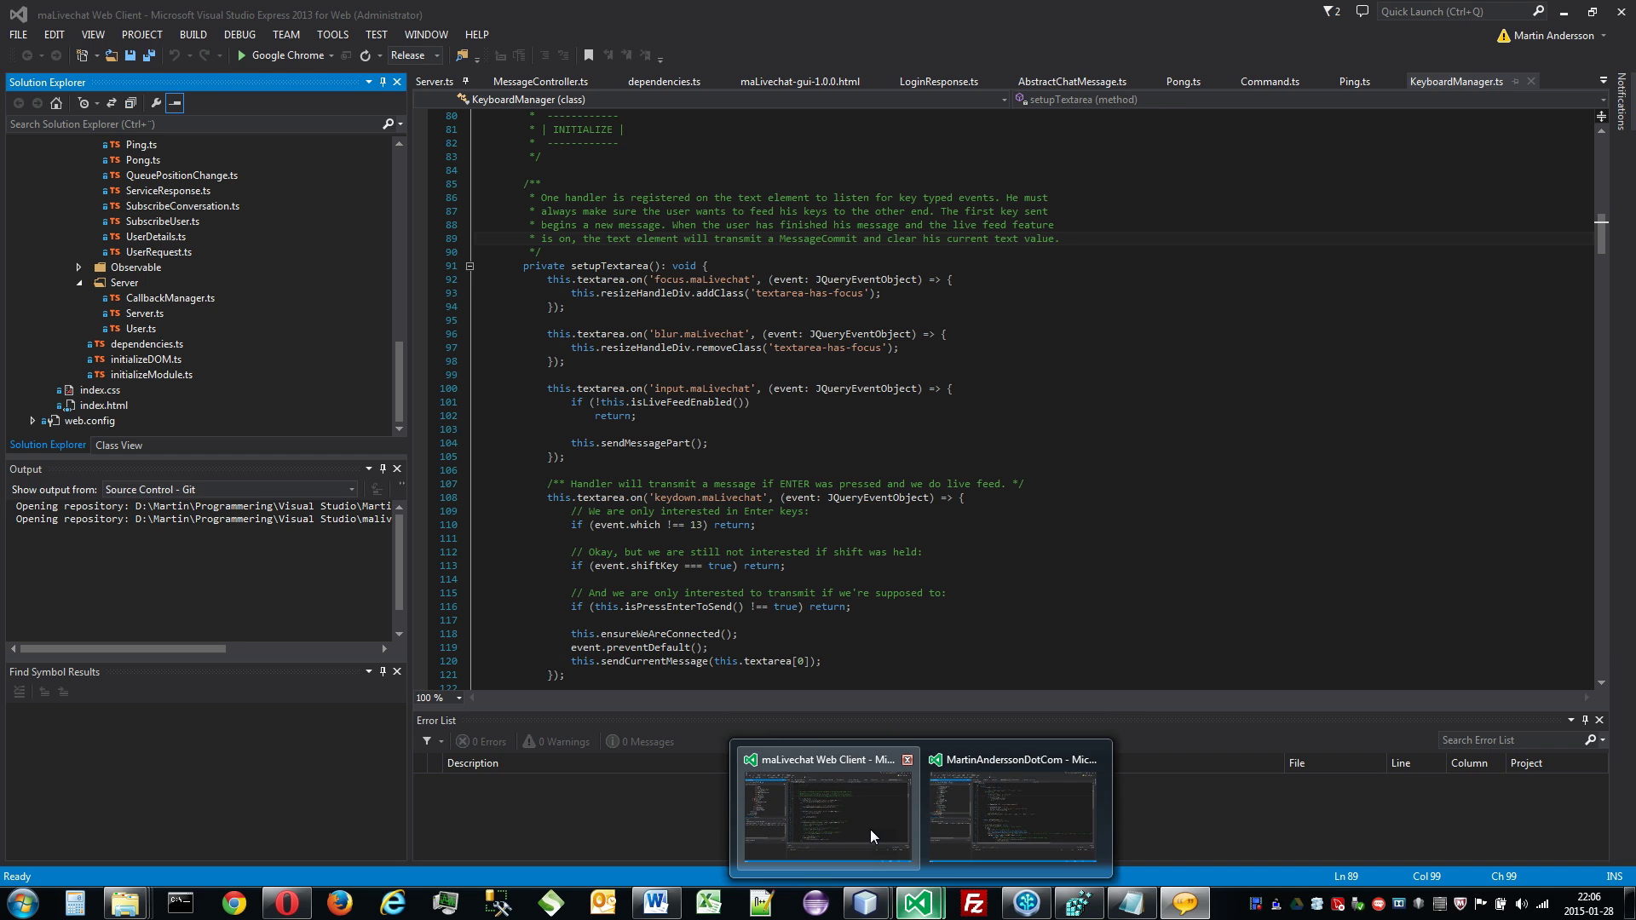
pyautogui.click(871, 830)
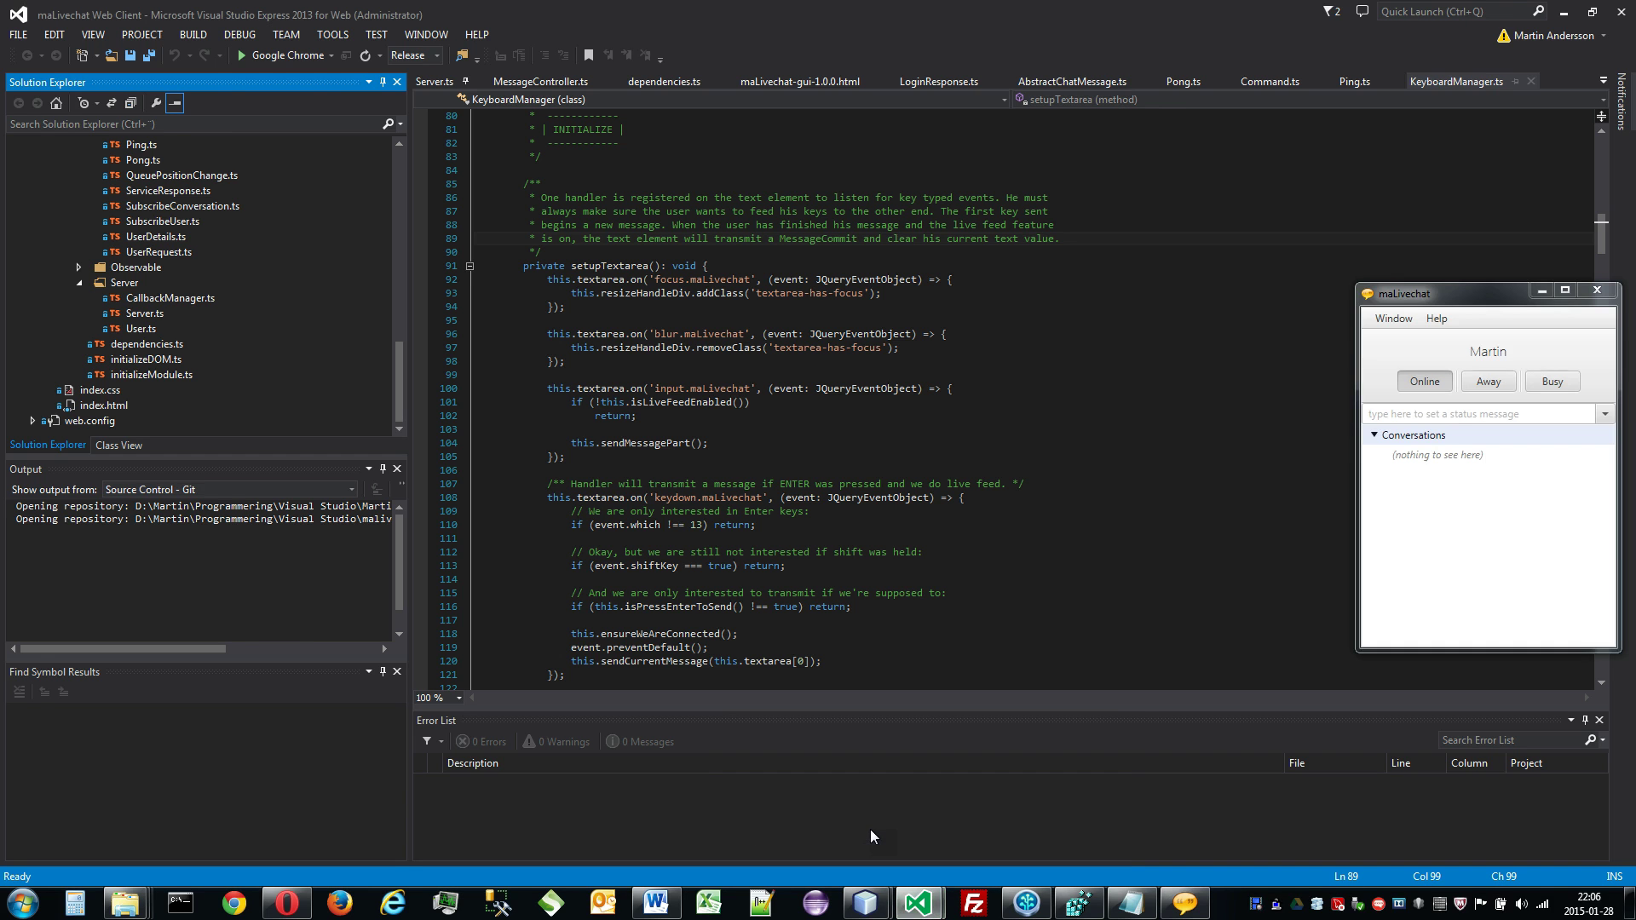
pyautogui.moveTo(1461, 303); pyautogui.dragTo(1458, 295)
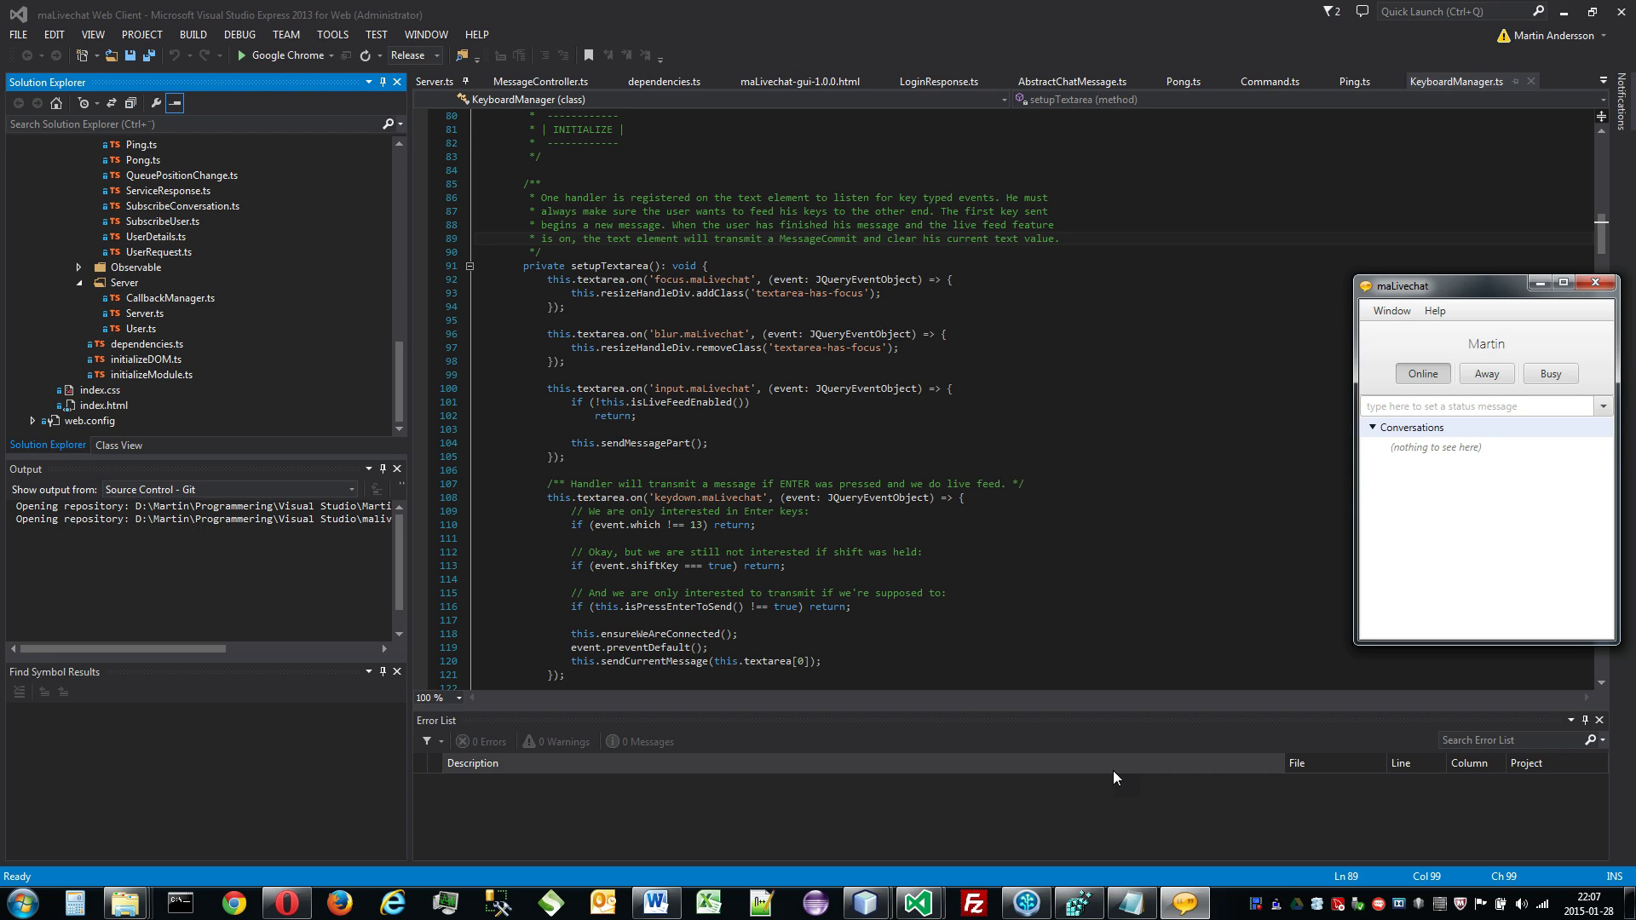
# Step: Switch to the MartinAnderssonDotCom solution and view index.html in Google Chrome
pyautogui.moveTo(912, 910)
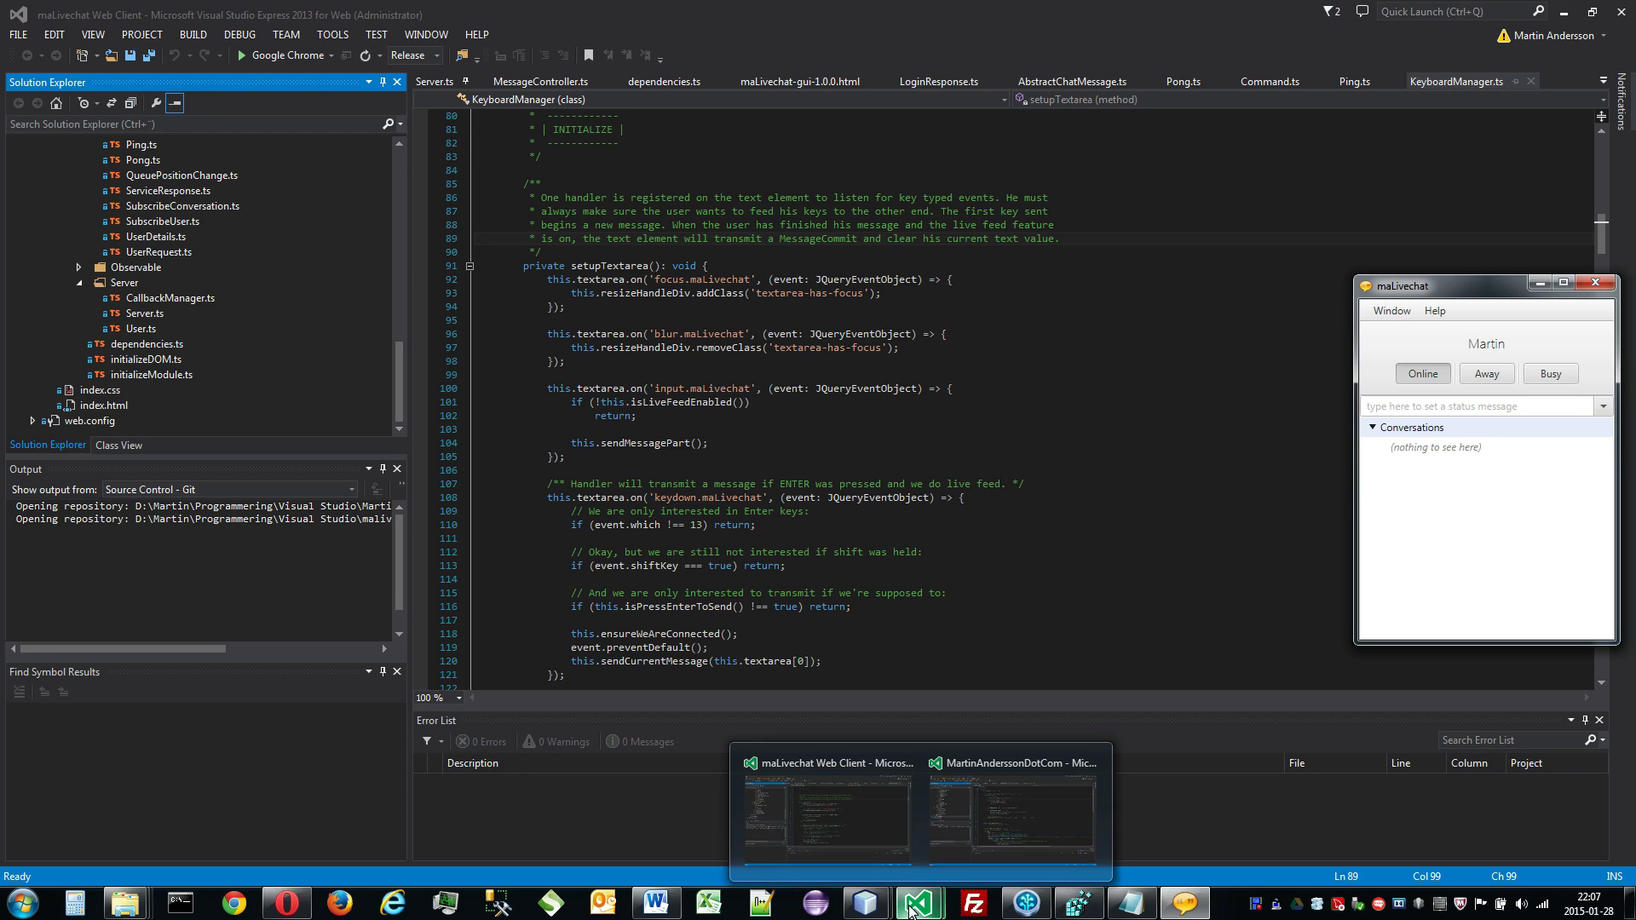
pyautogui.click(1014, 809)
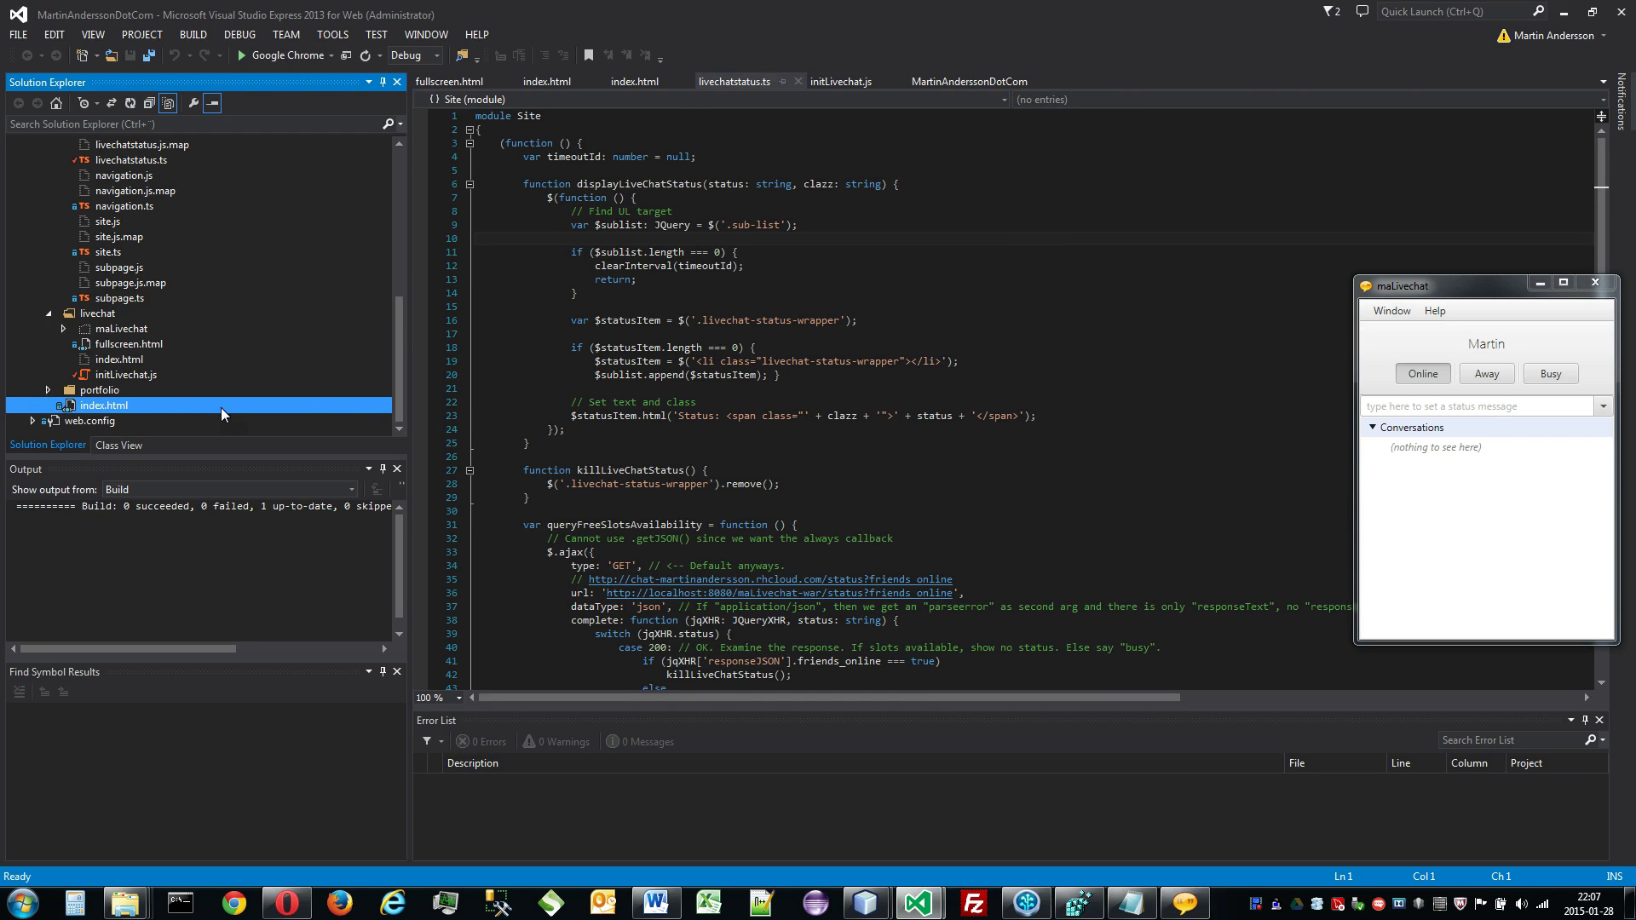
pyautogui.rightClick(129, 402)
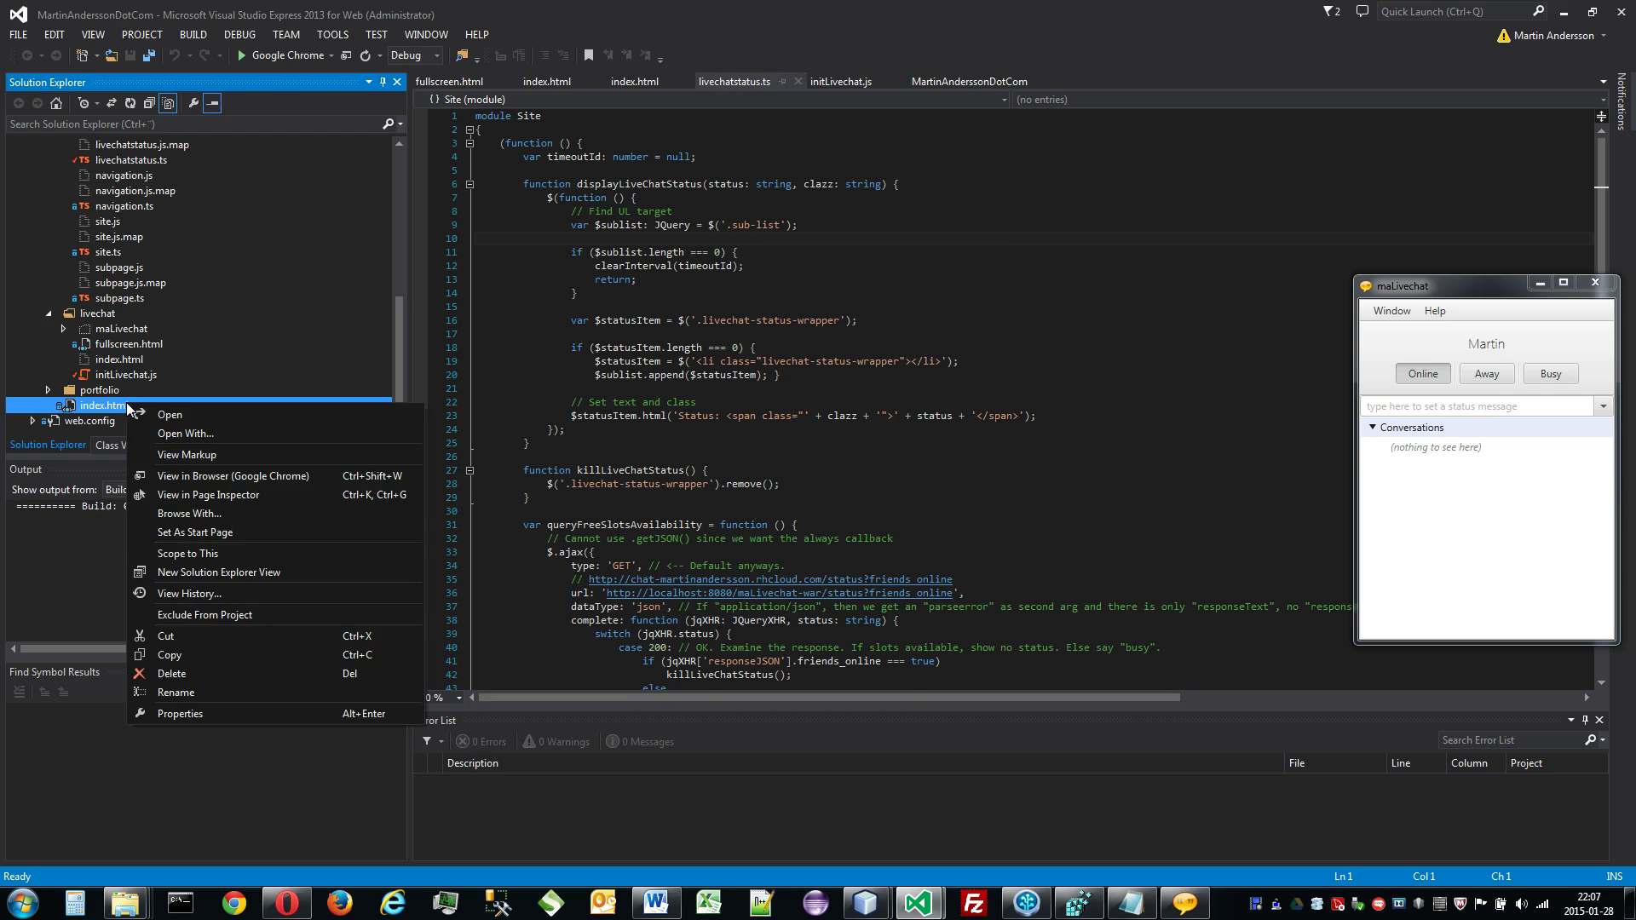
pyautogui.click(226, 475)
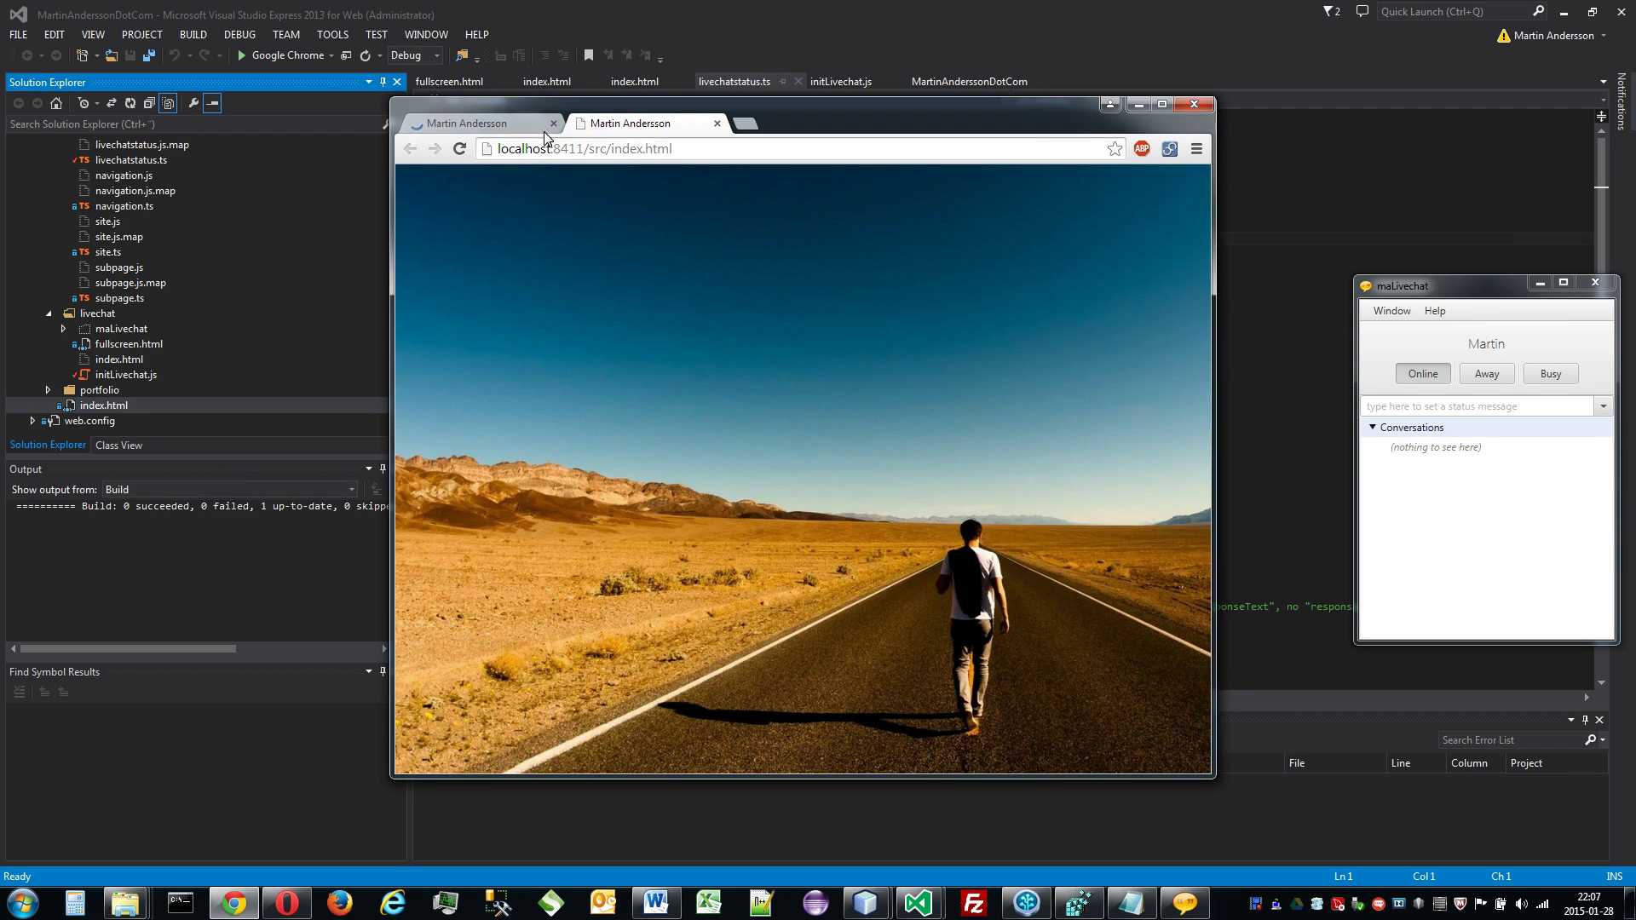
# Step: Detach the local site into a smaller window and start a live chat in this window
pyautogui.moveTo(550, 139); pyautogui.dragTo(241, 139)
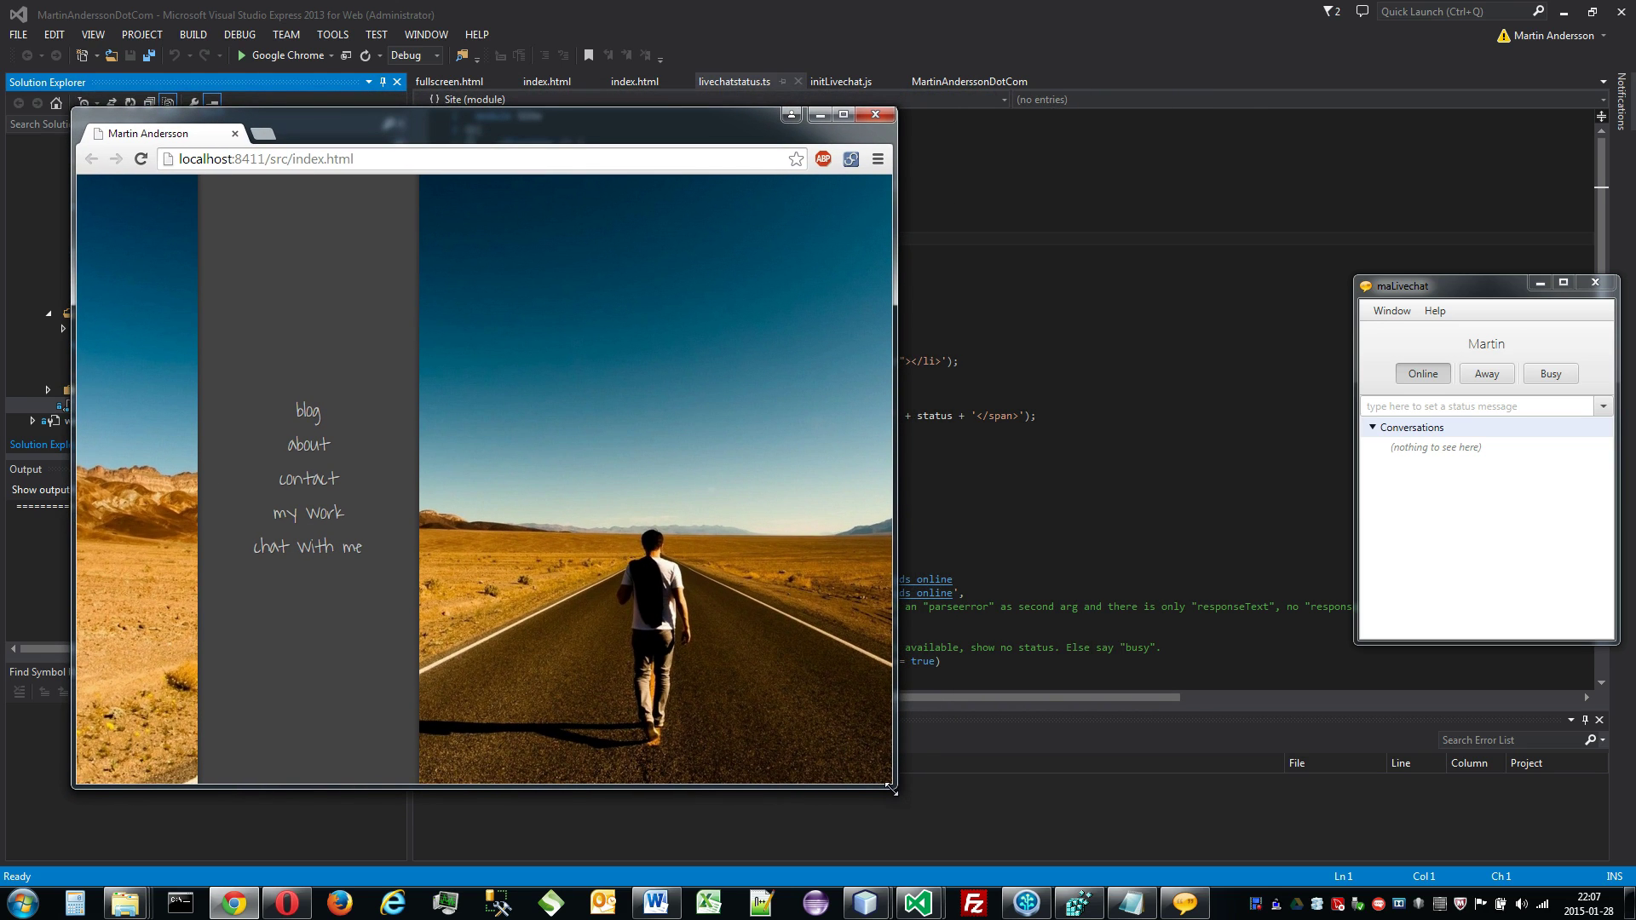
pyautogui.moveTo(893, 787); pyautogui.dragTo(641, 688)
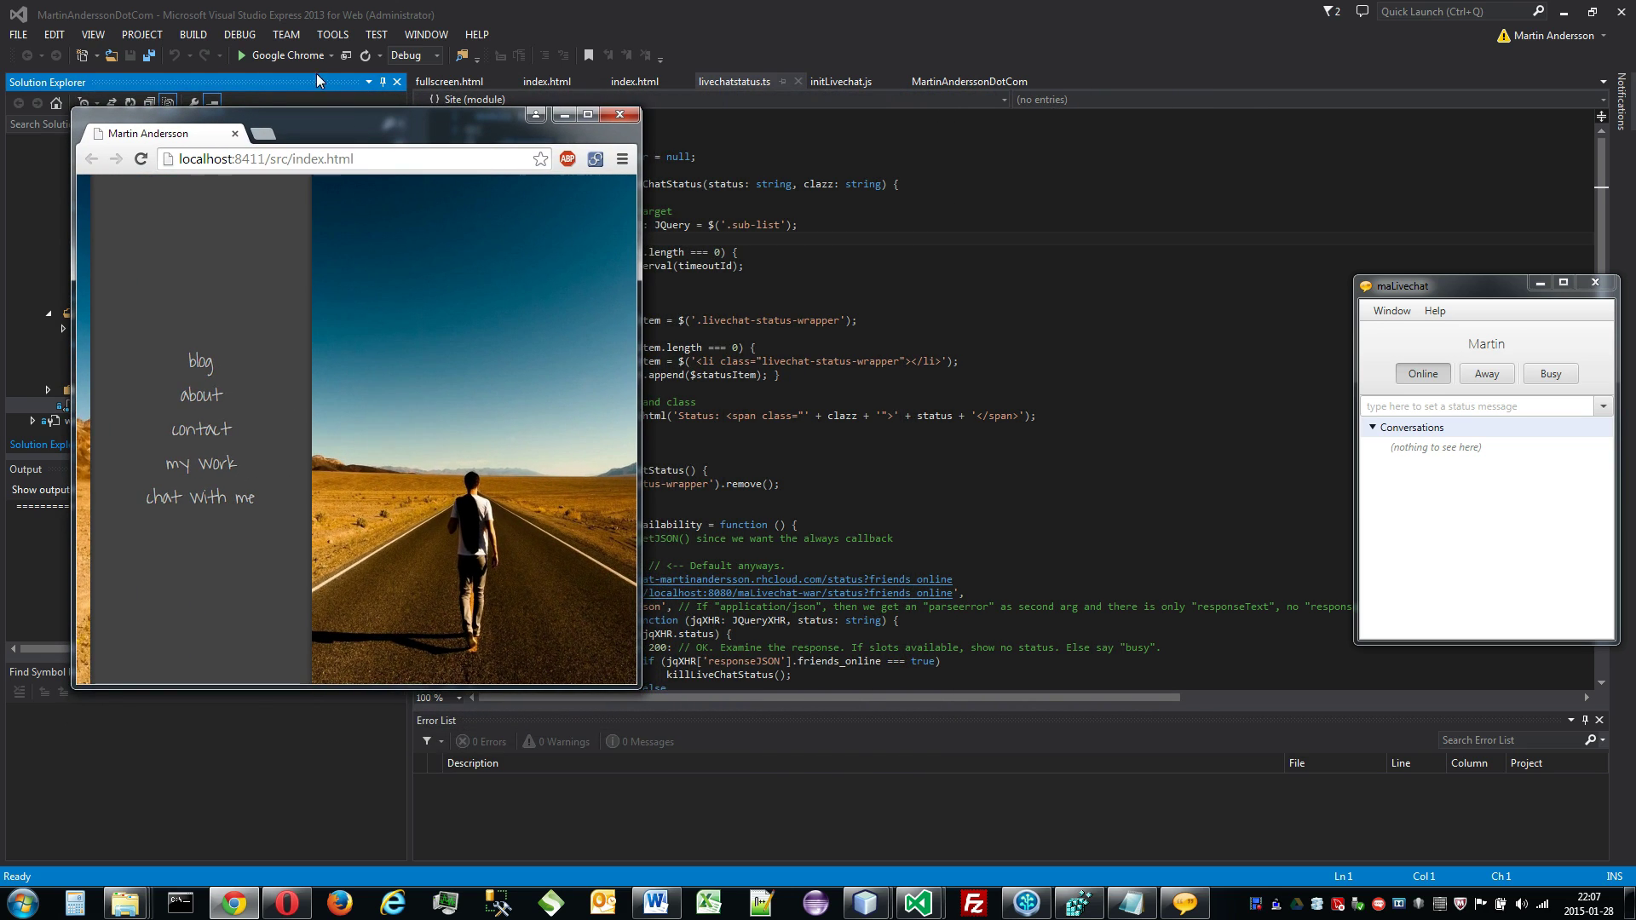
pyautogui.moveTo(359, 128); pyautogui.dragTo(345, 129)
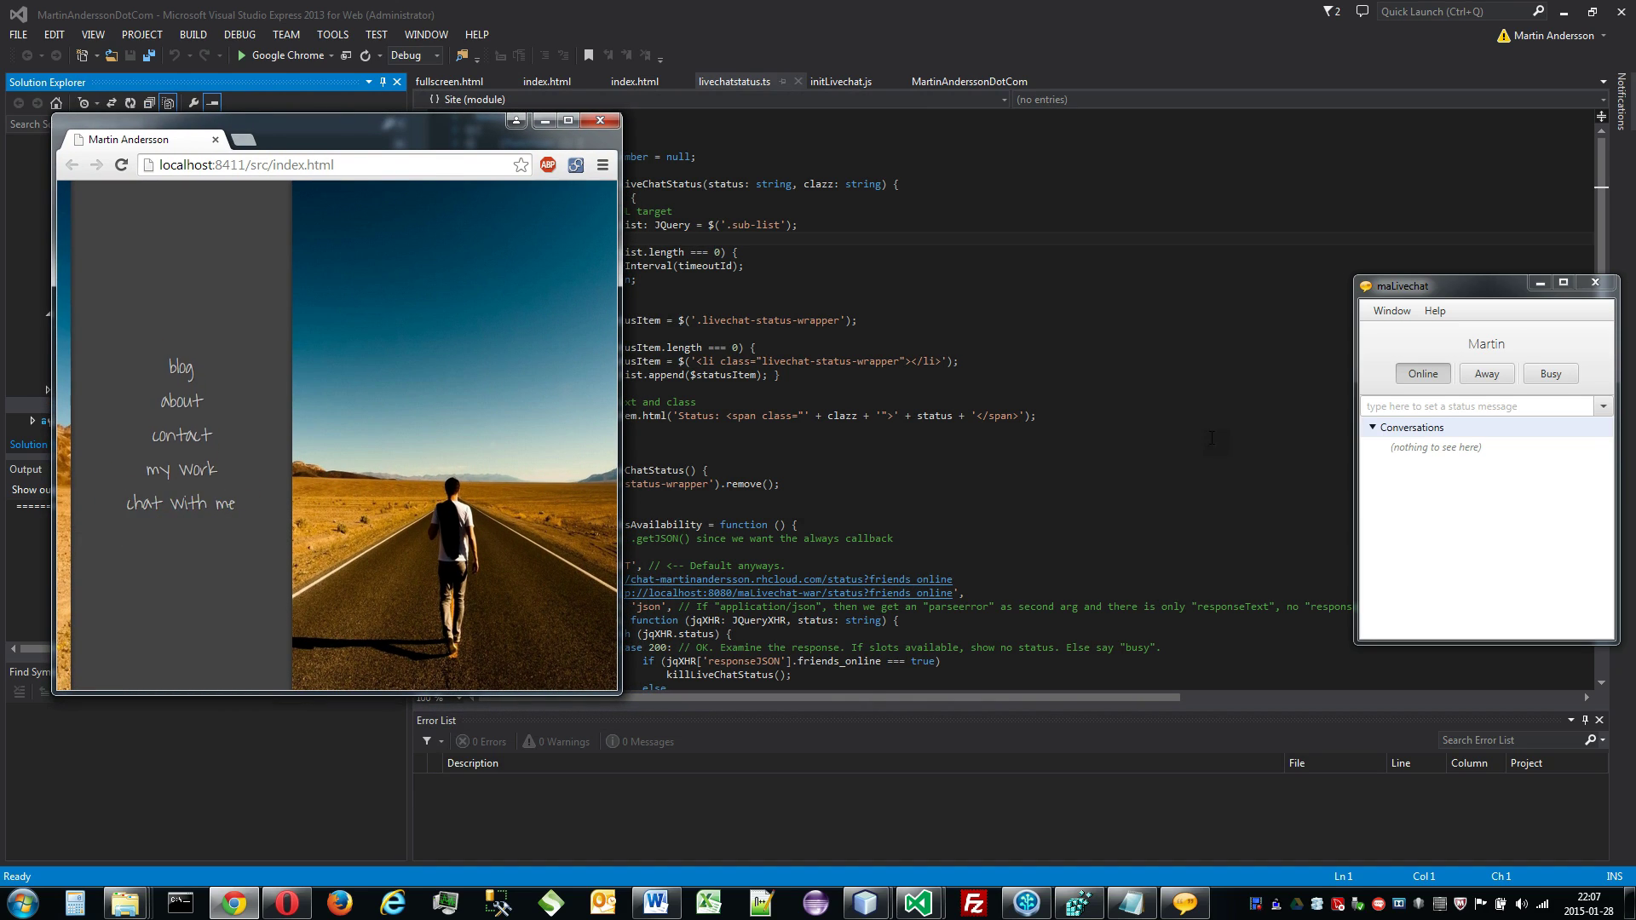
pyautogui.moveTo(1450, 293); pyautogui.dragTo(1435, 255)
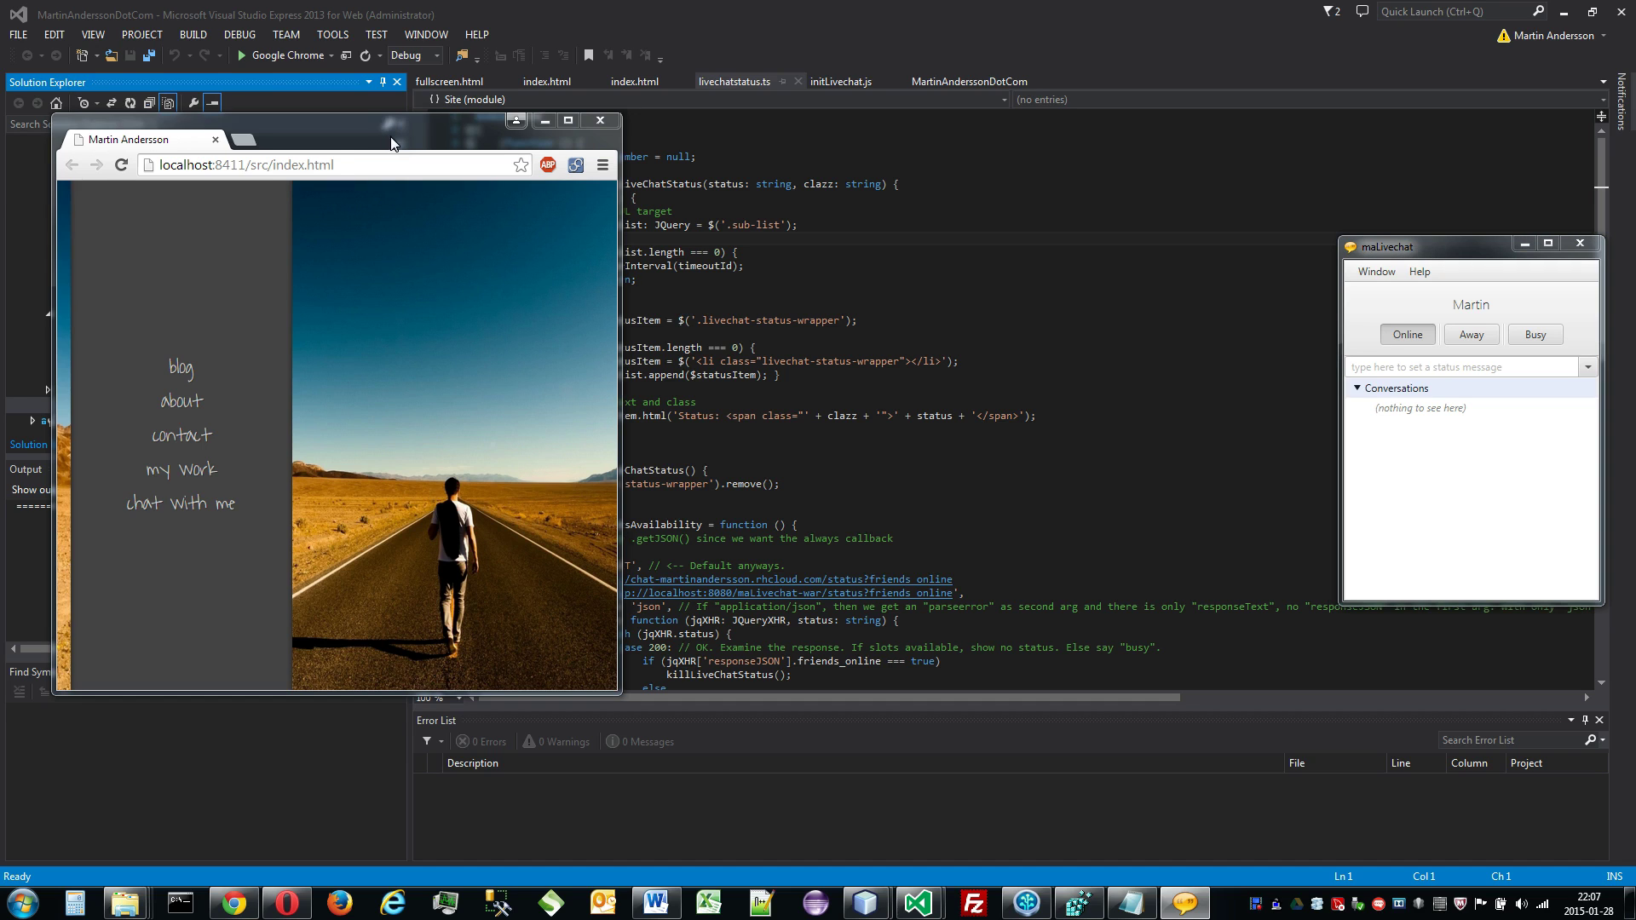
pyautogui.moveTo(382, 138); pyautogui.dragTo(375, 138)
pyautogui.moveTo(230, 491)
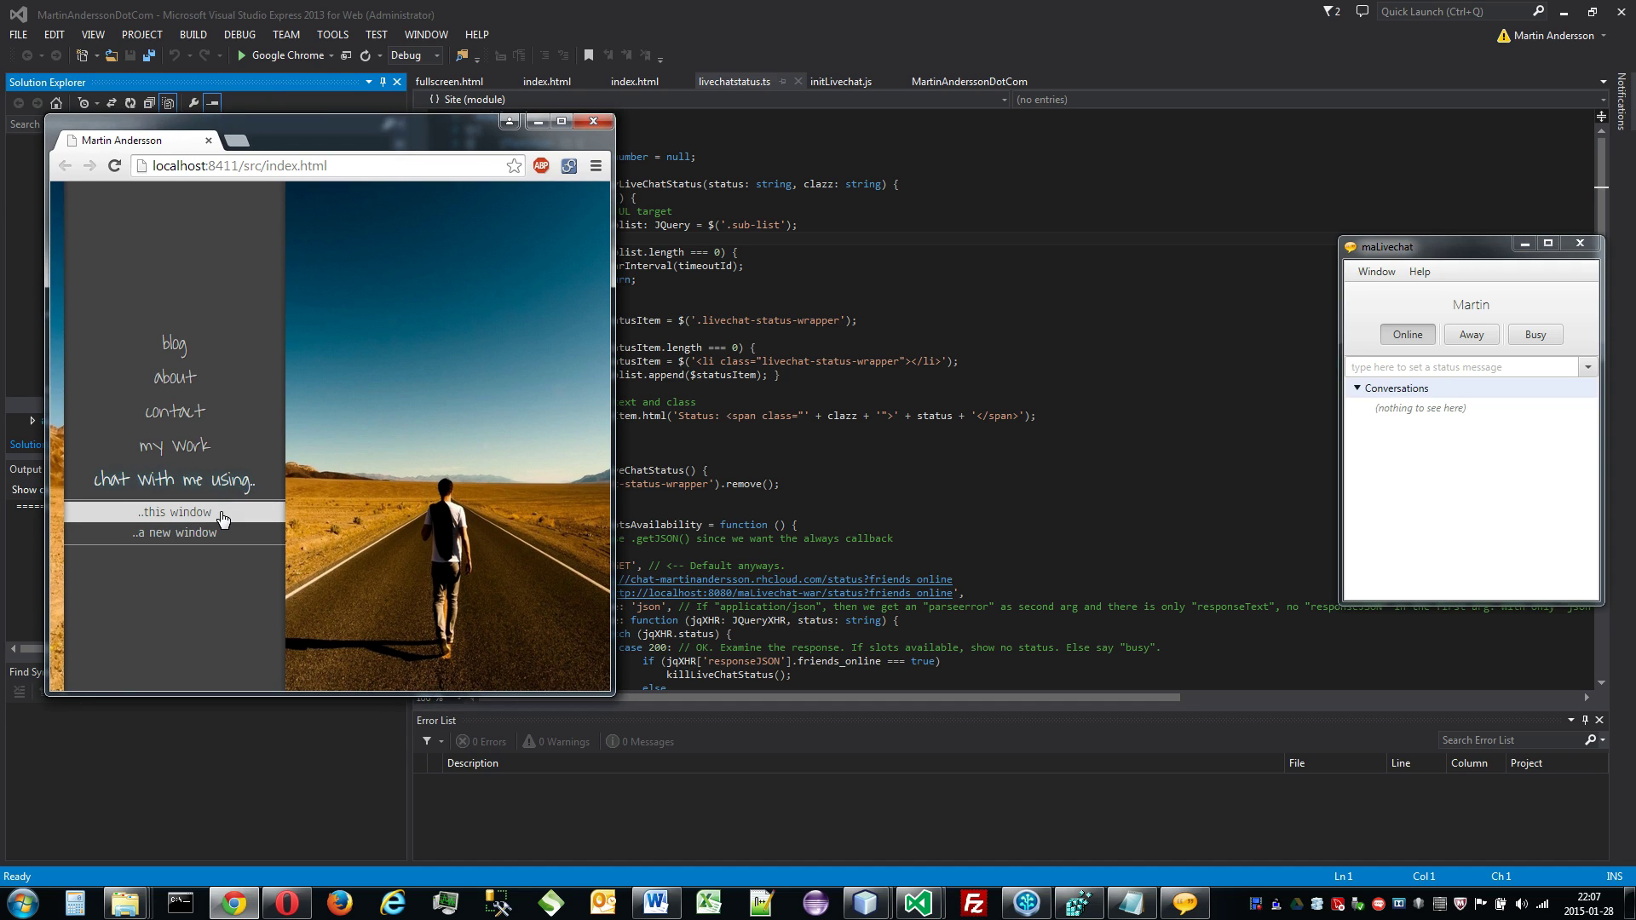
pyautogui.click(237, 514)
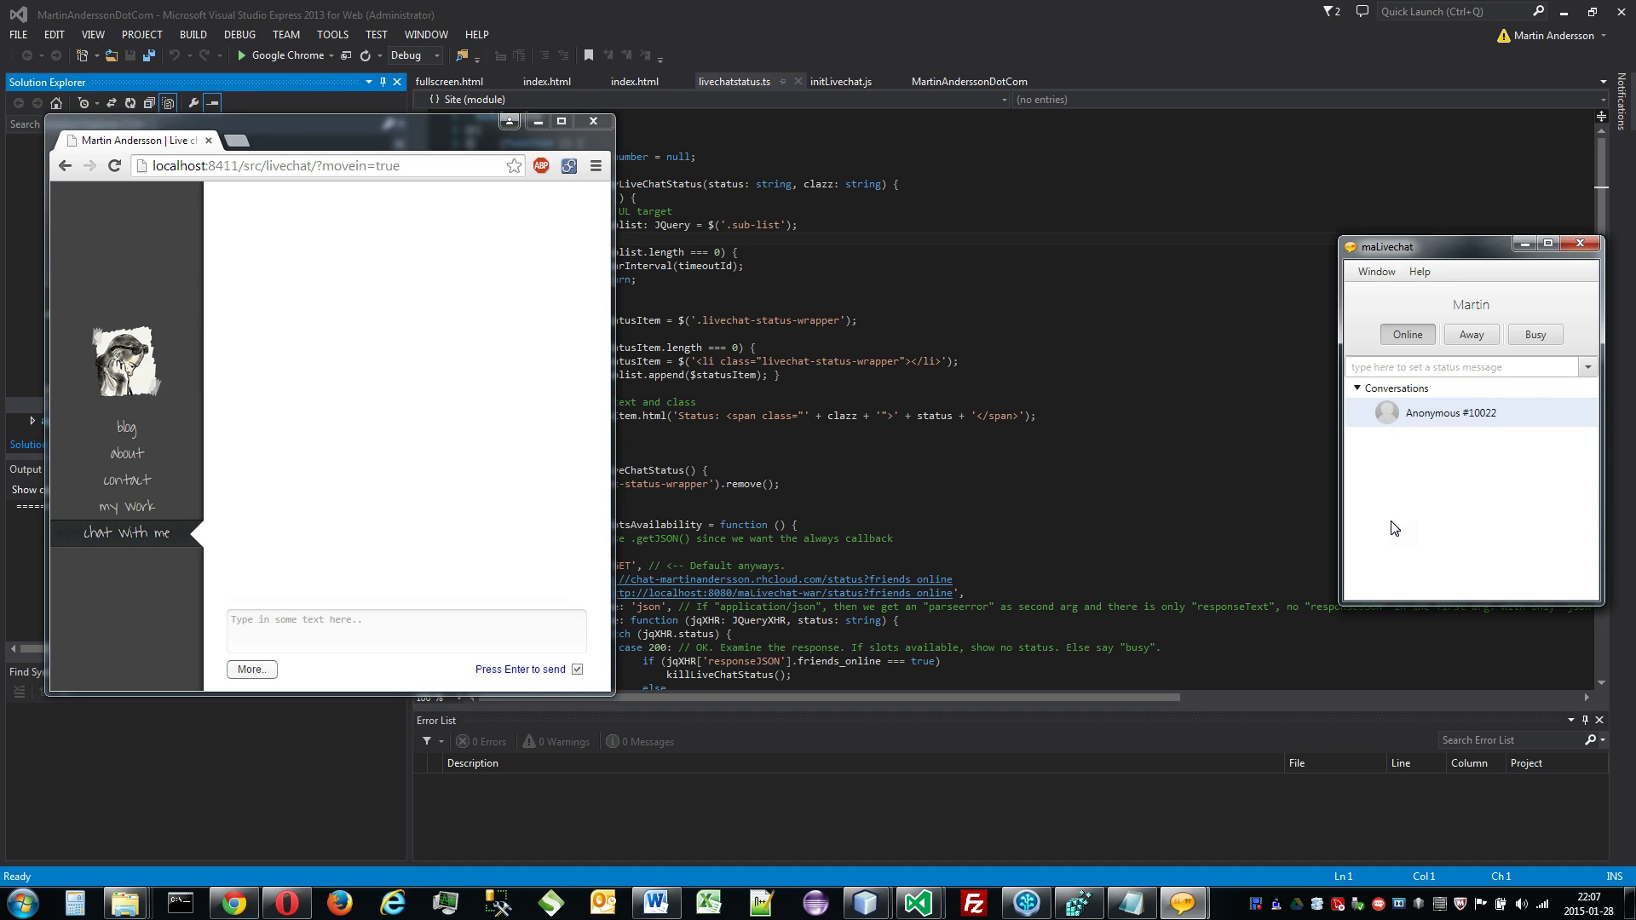
# Step: Open the Anonymous #10022 conversation beside the status window with the Details pane hidden
pyautogui.doubleClick(1467, 423)
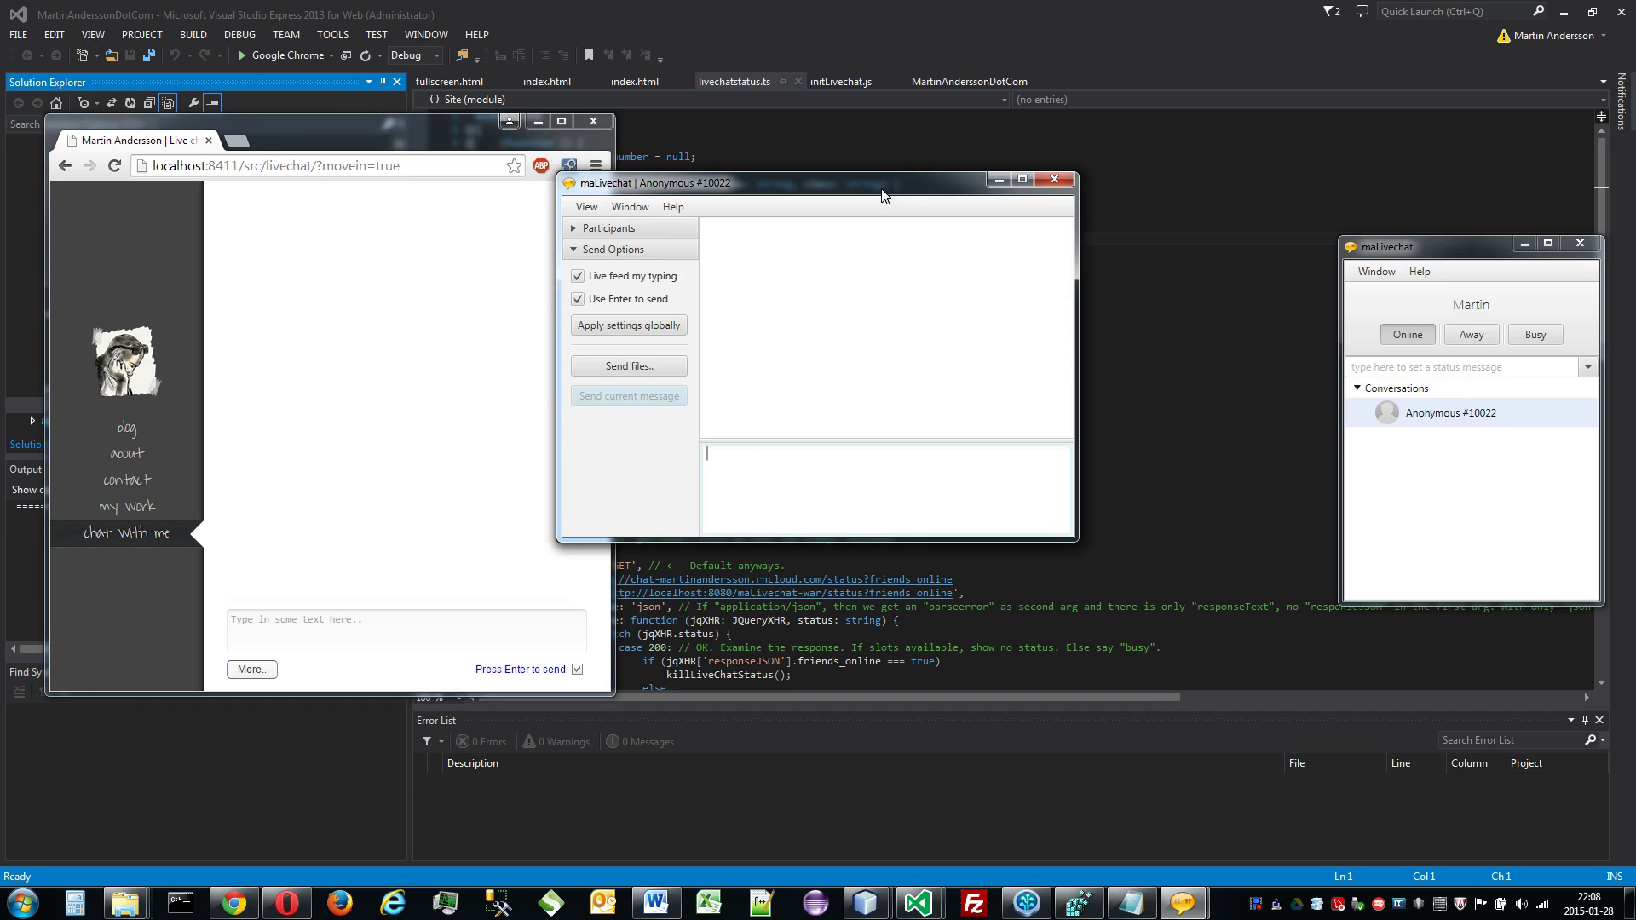
pyautogui.moveTo(886, 196); pyautogui.dragTo(1122, 260)
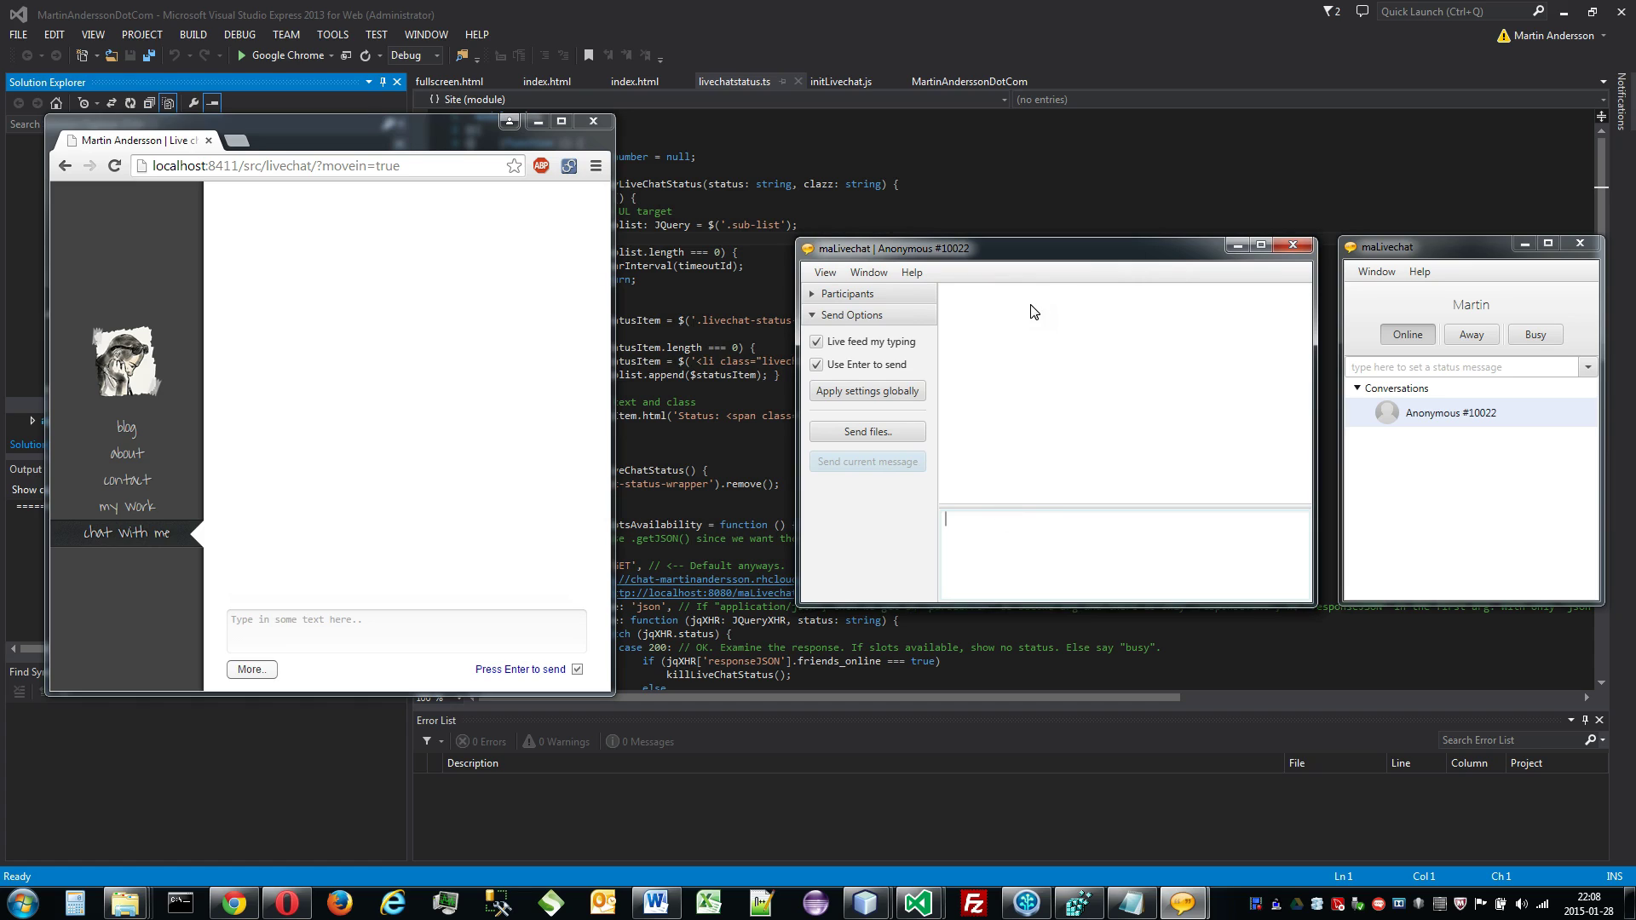
pyautogui.click(838, 271)
pyautogui.click(846, 298)
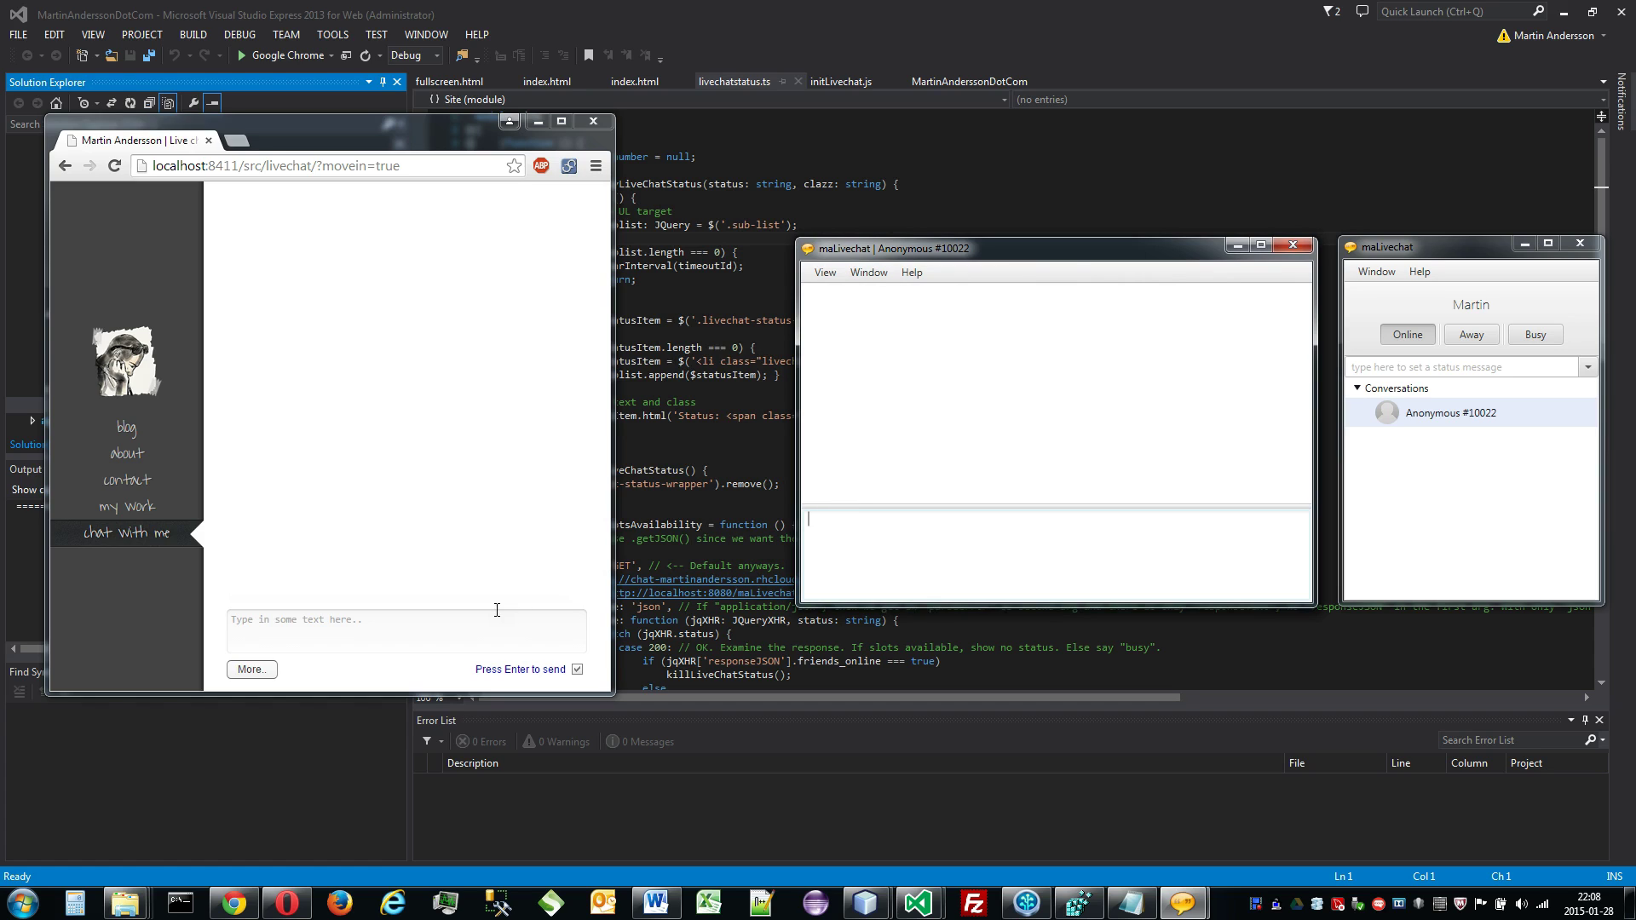
pyautogui.click(413, 616)
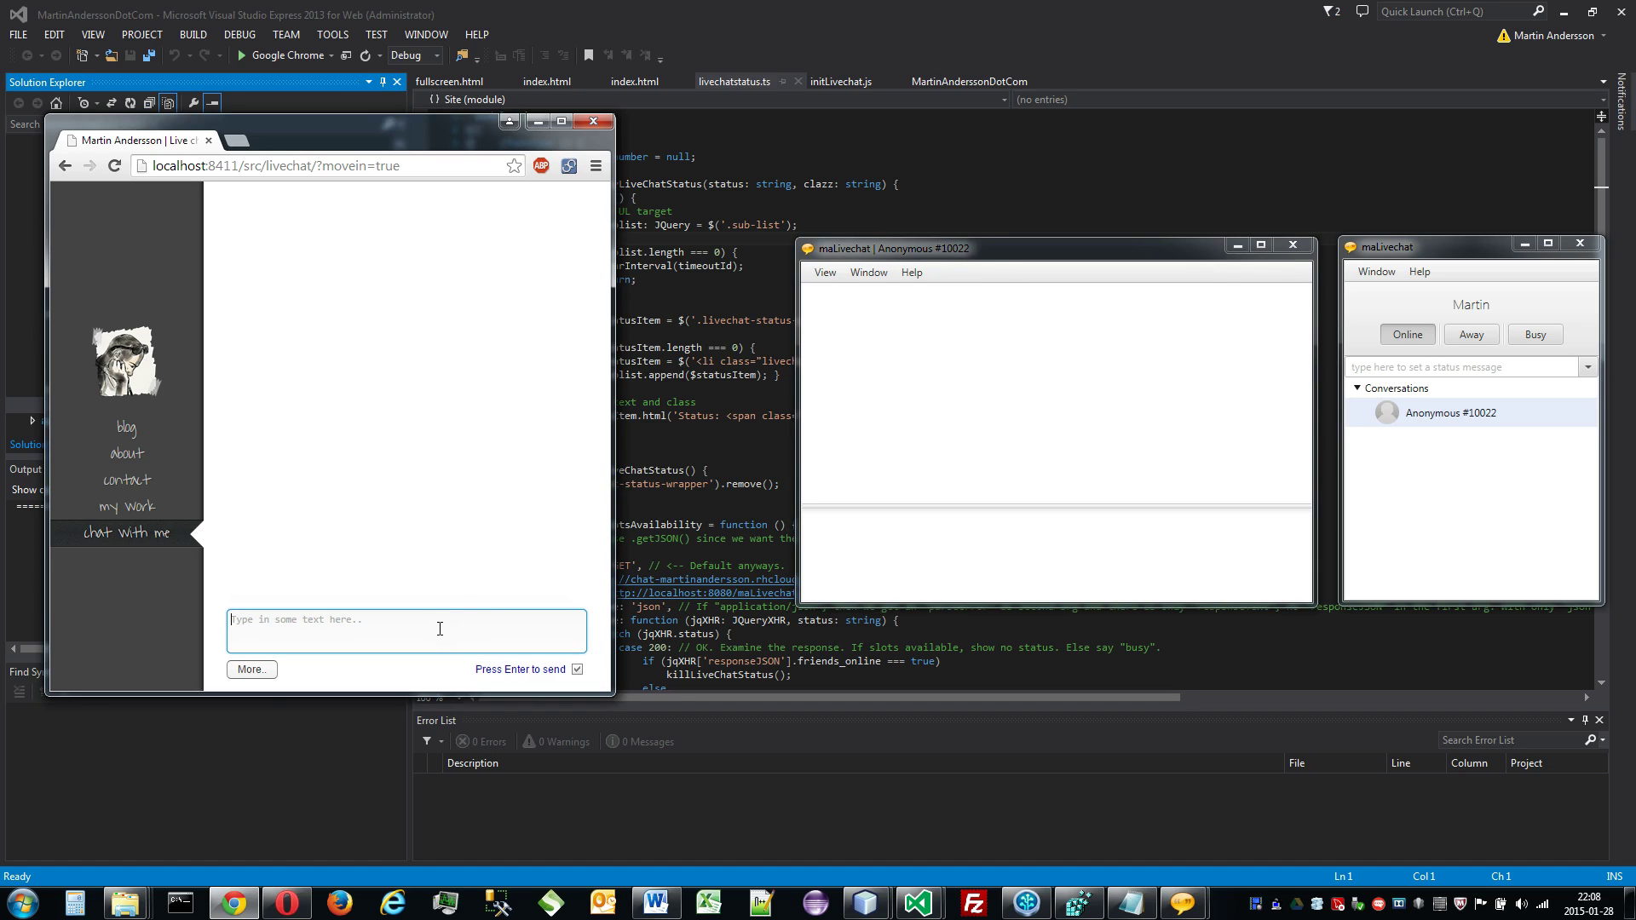
# Step: Visitor sends 'Hello Sir! I have a question for you.'; operator replies 'Okay, what is it??'
pyautogui.write('Hello ')
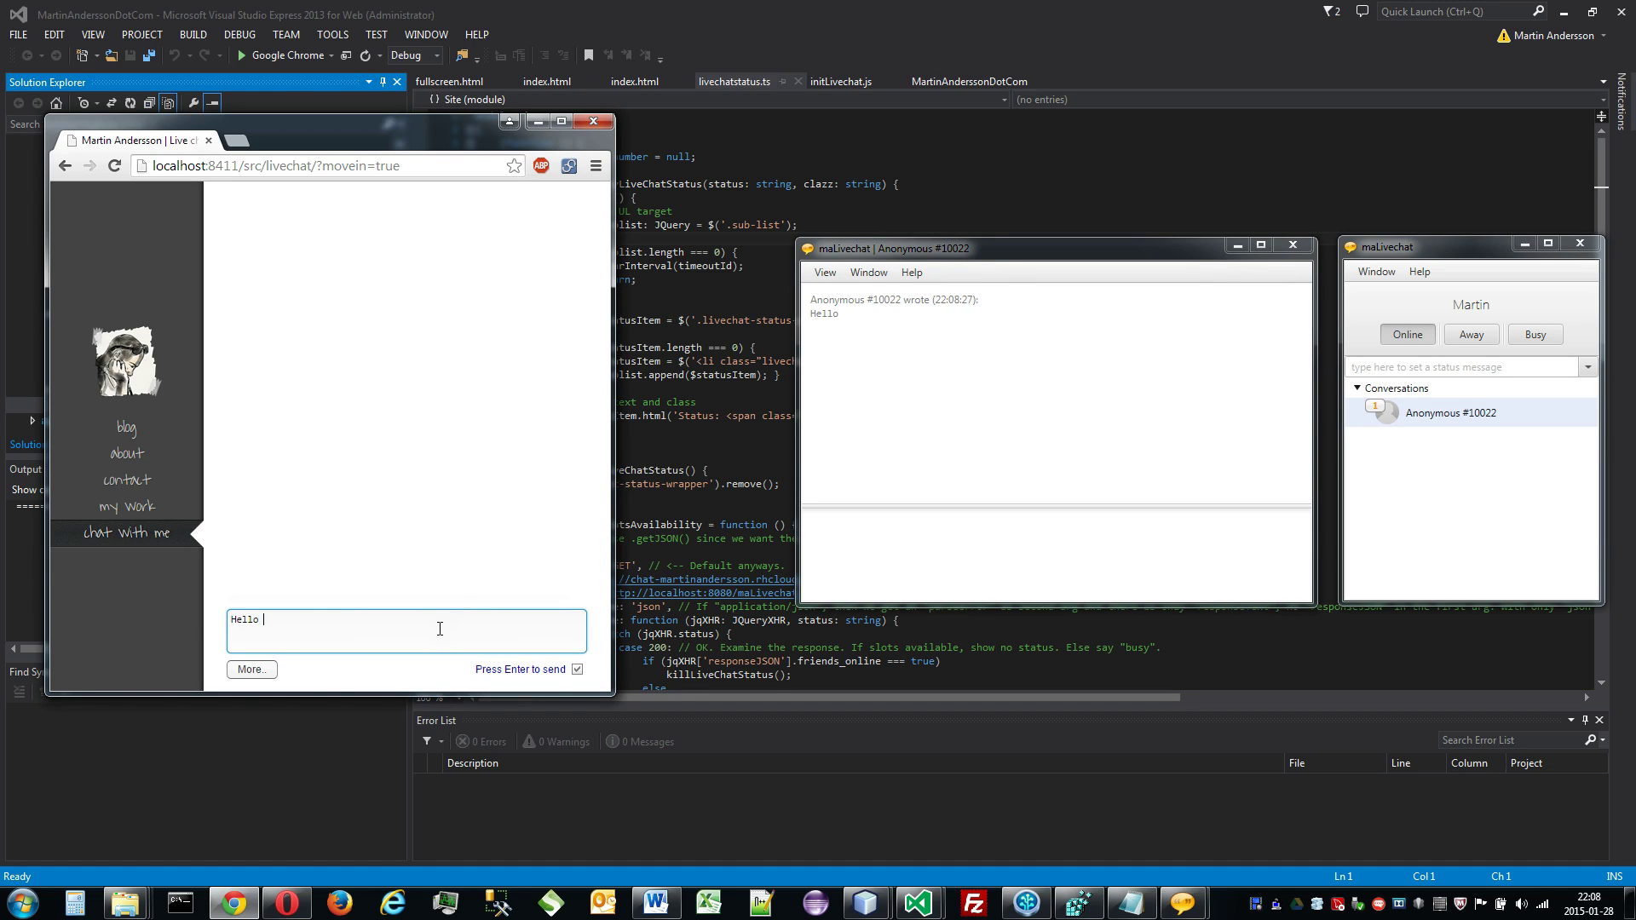
pyautogui.write('Sir! I have a question for you.')
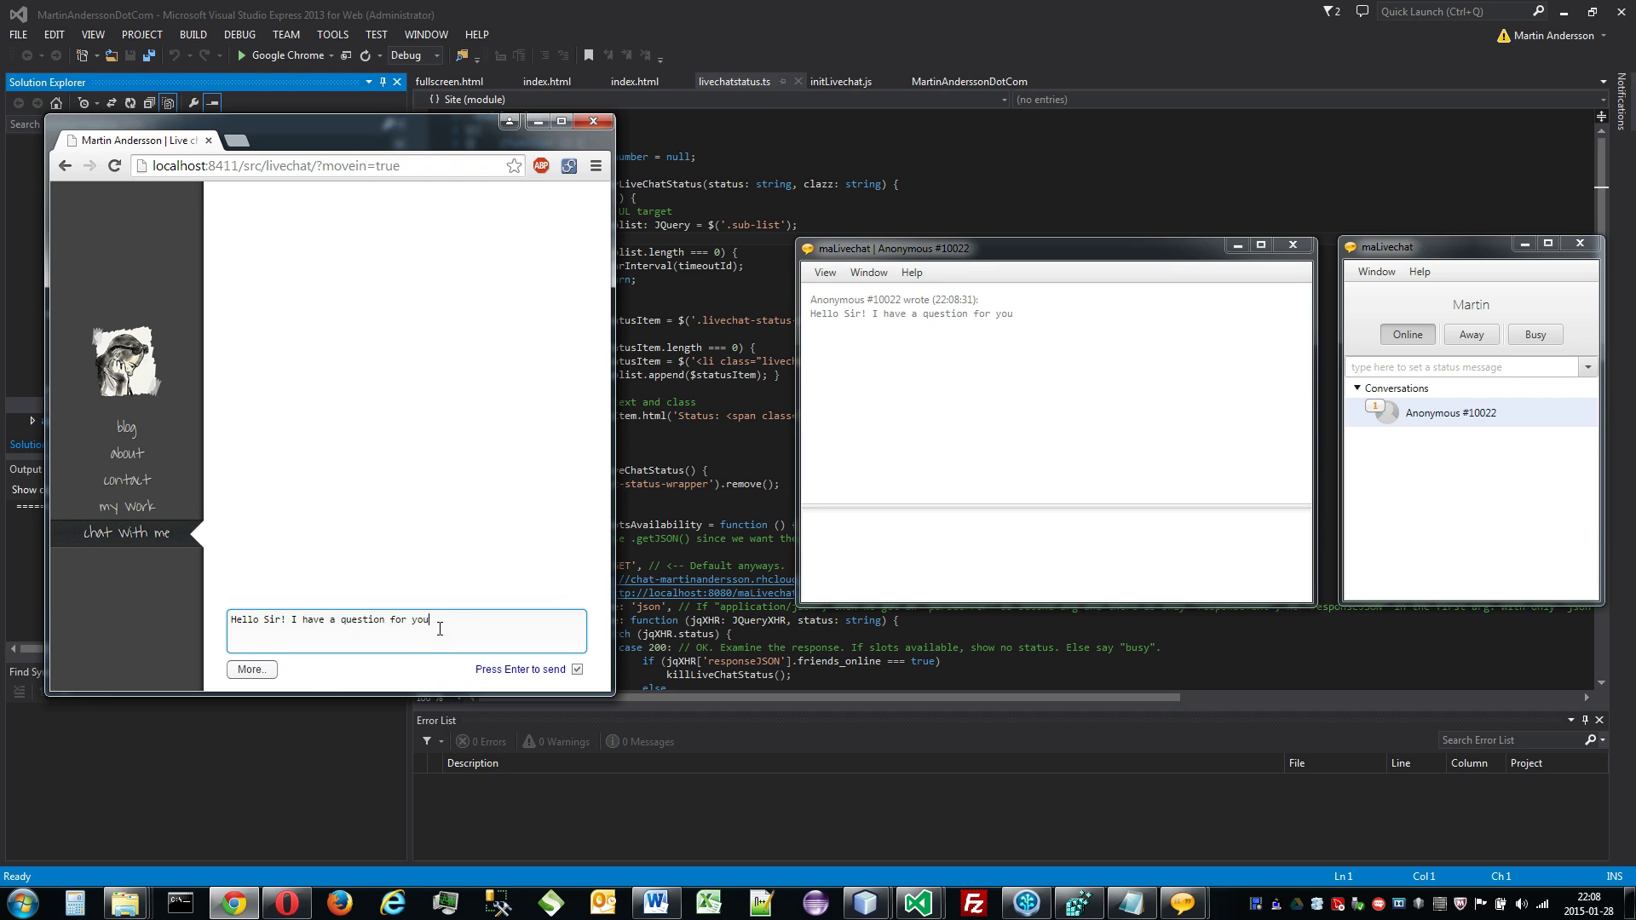
pyautogui.press('Return')
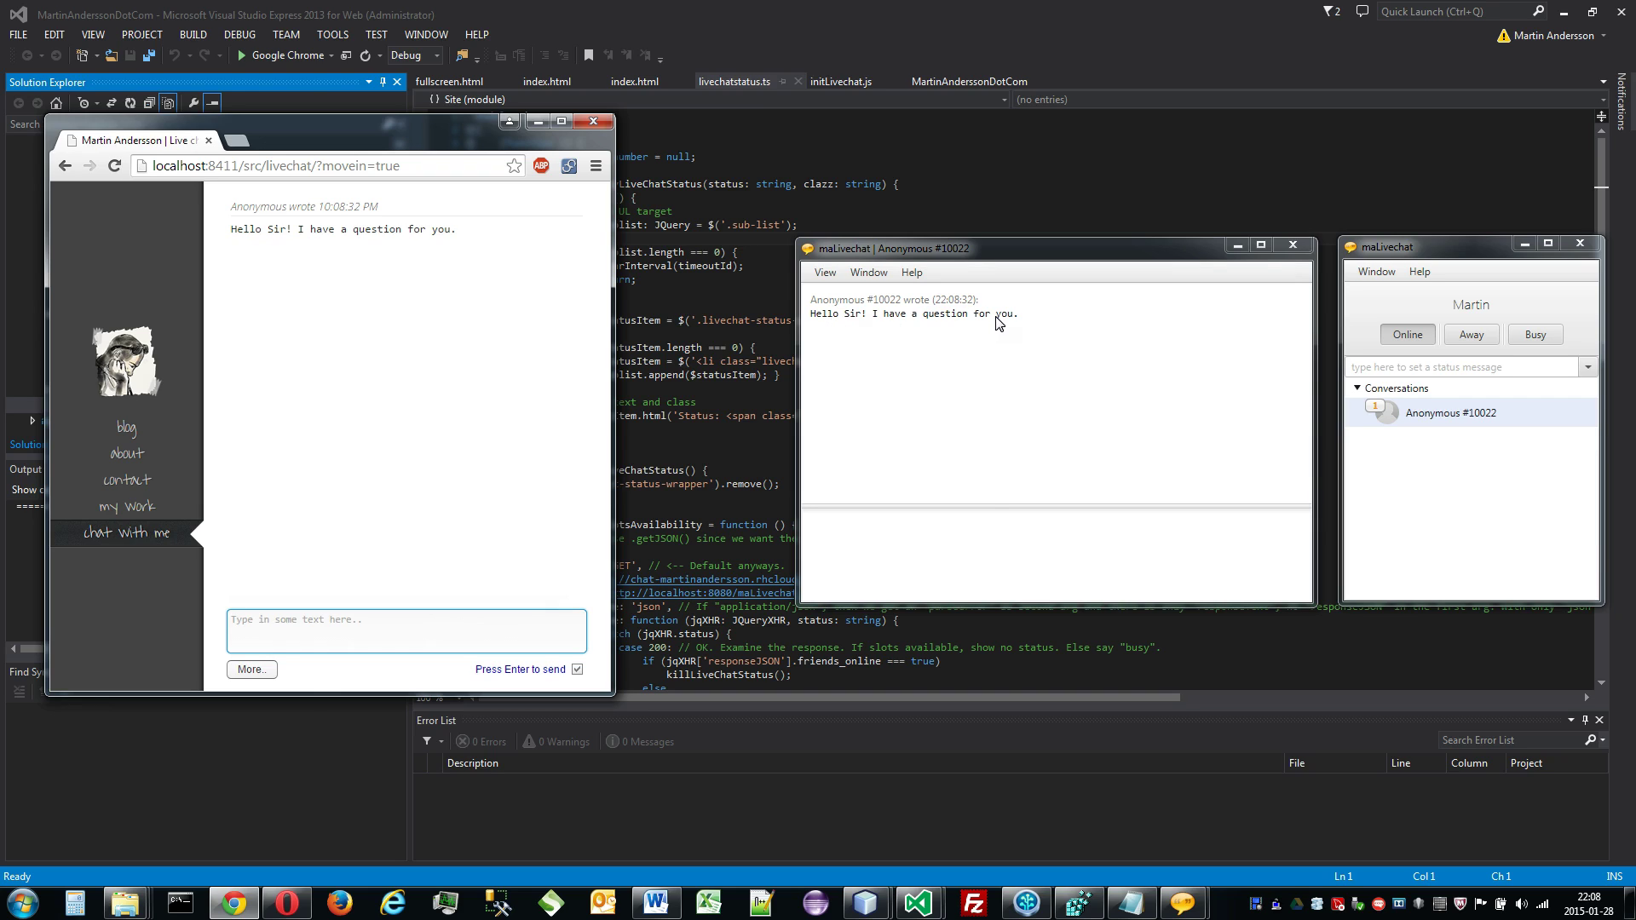
pyautogui.click(1081, 531)
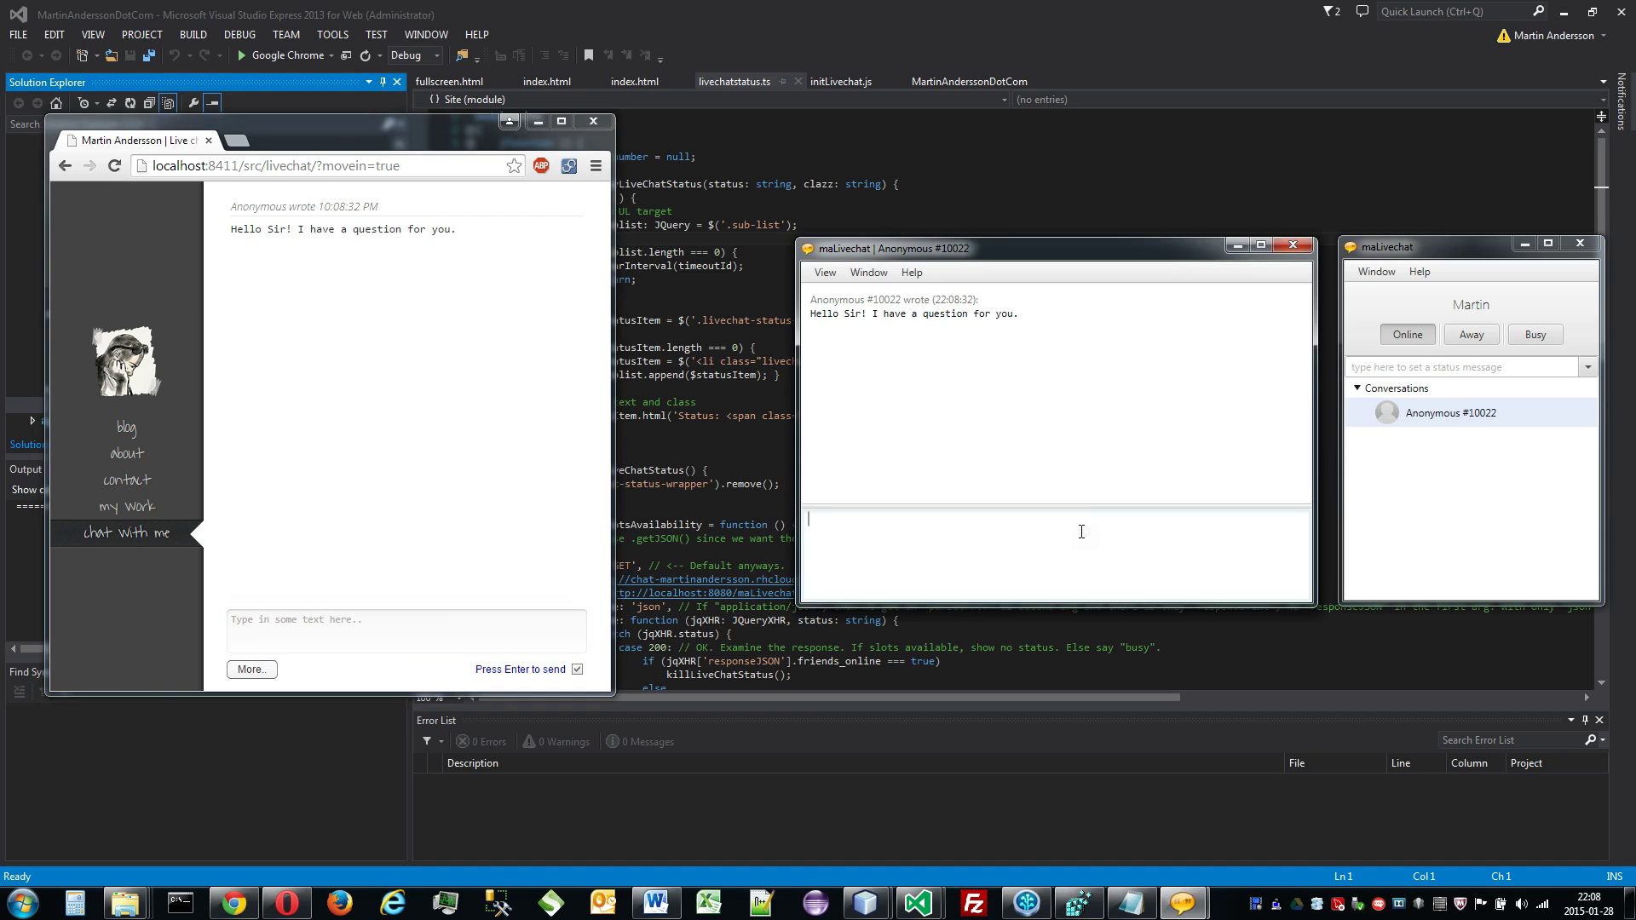
pyautogui.write('Okay, what ')
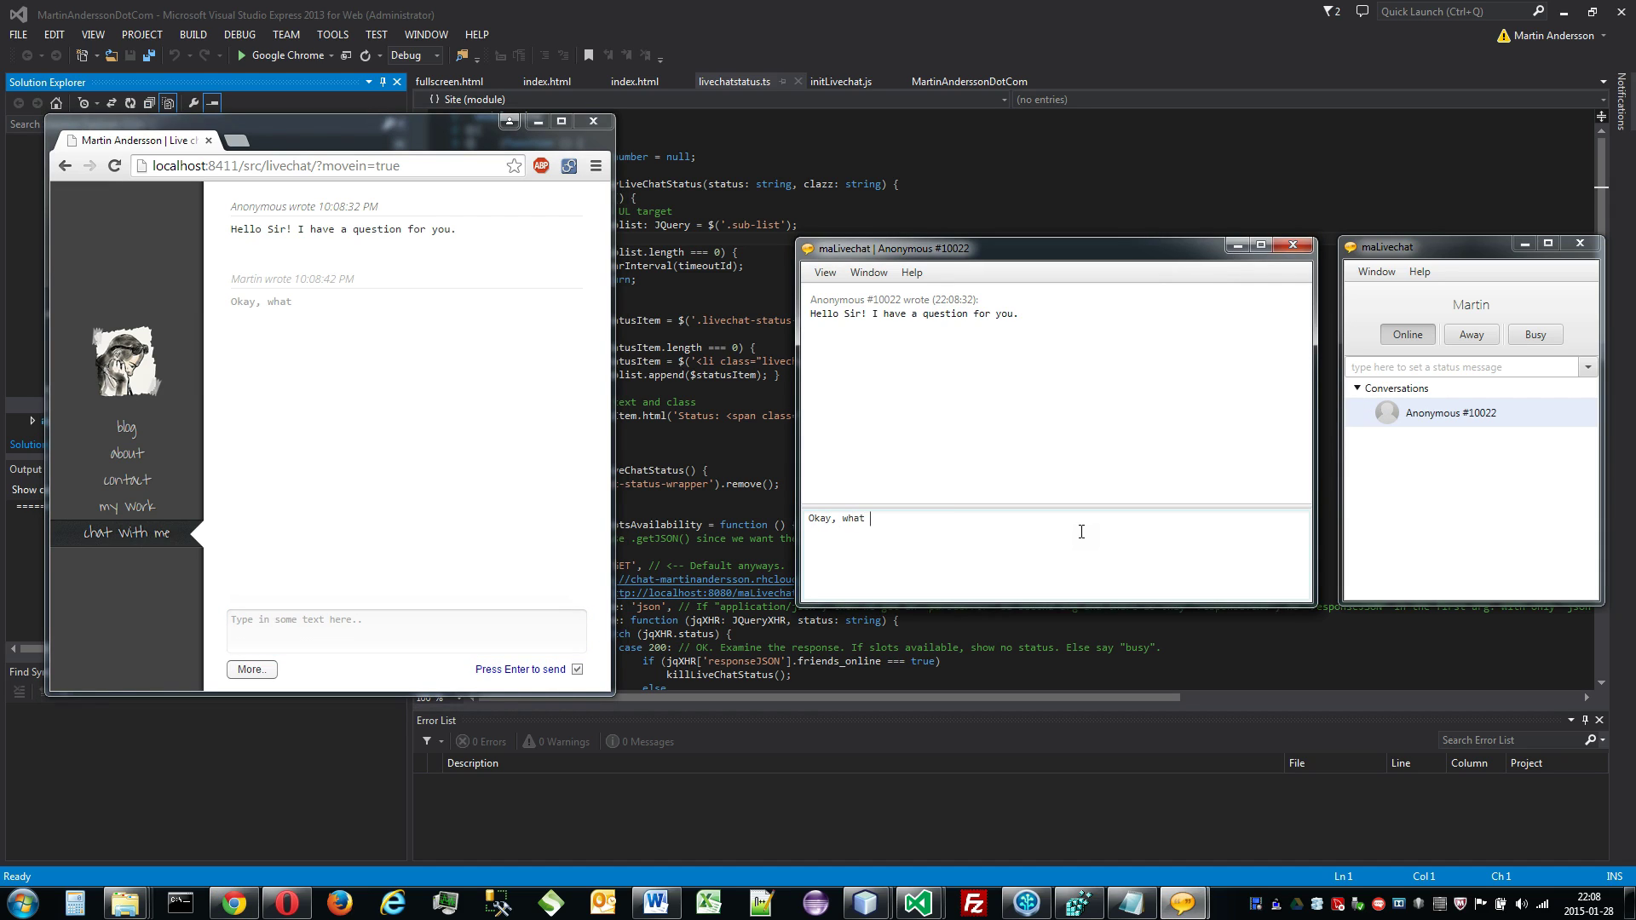
pyautogui.write('is it??')
pyautogui.press('Return')
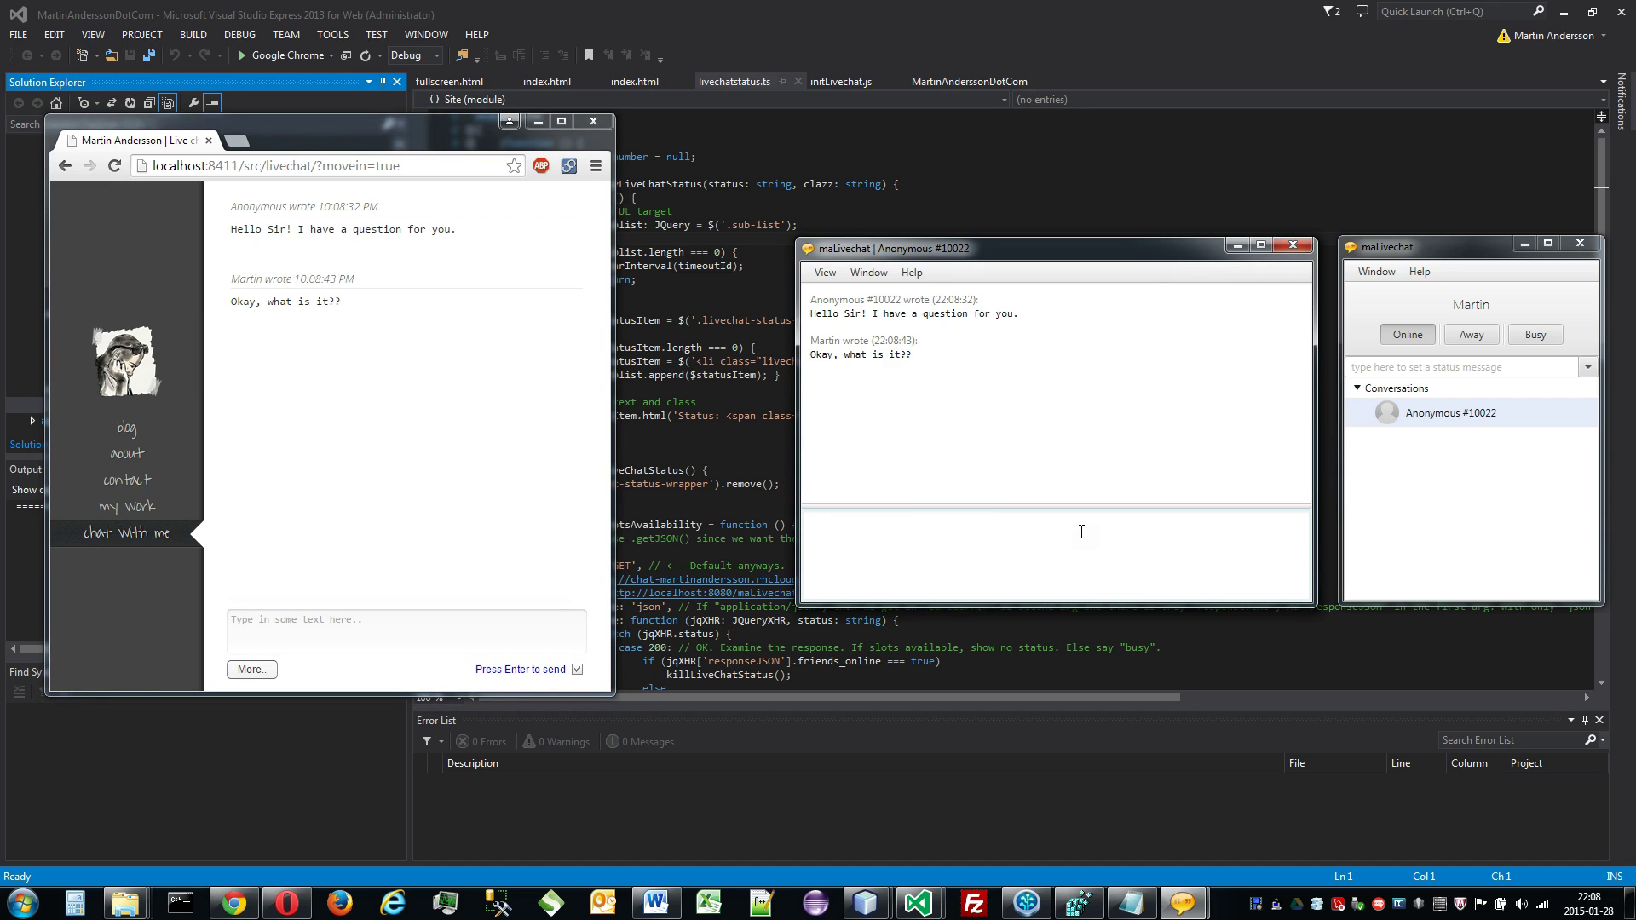
pyautogui.click(271, 670)
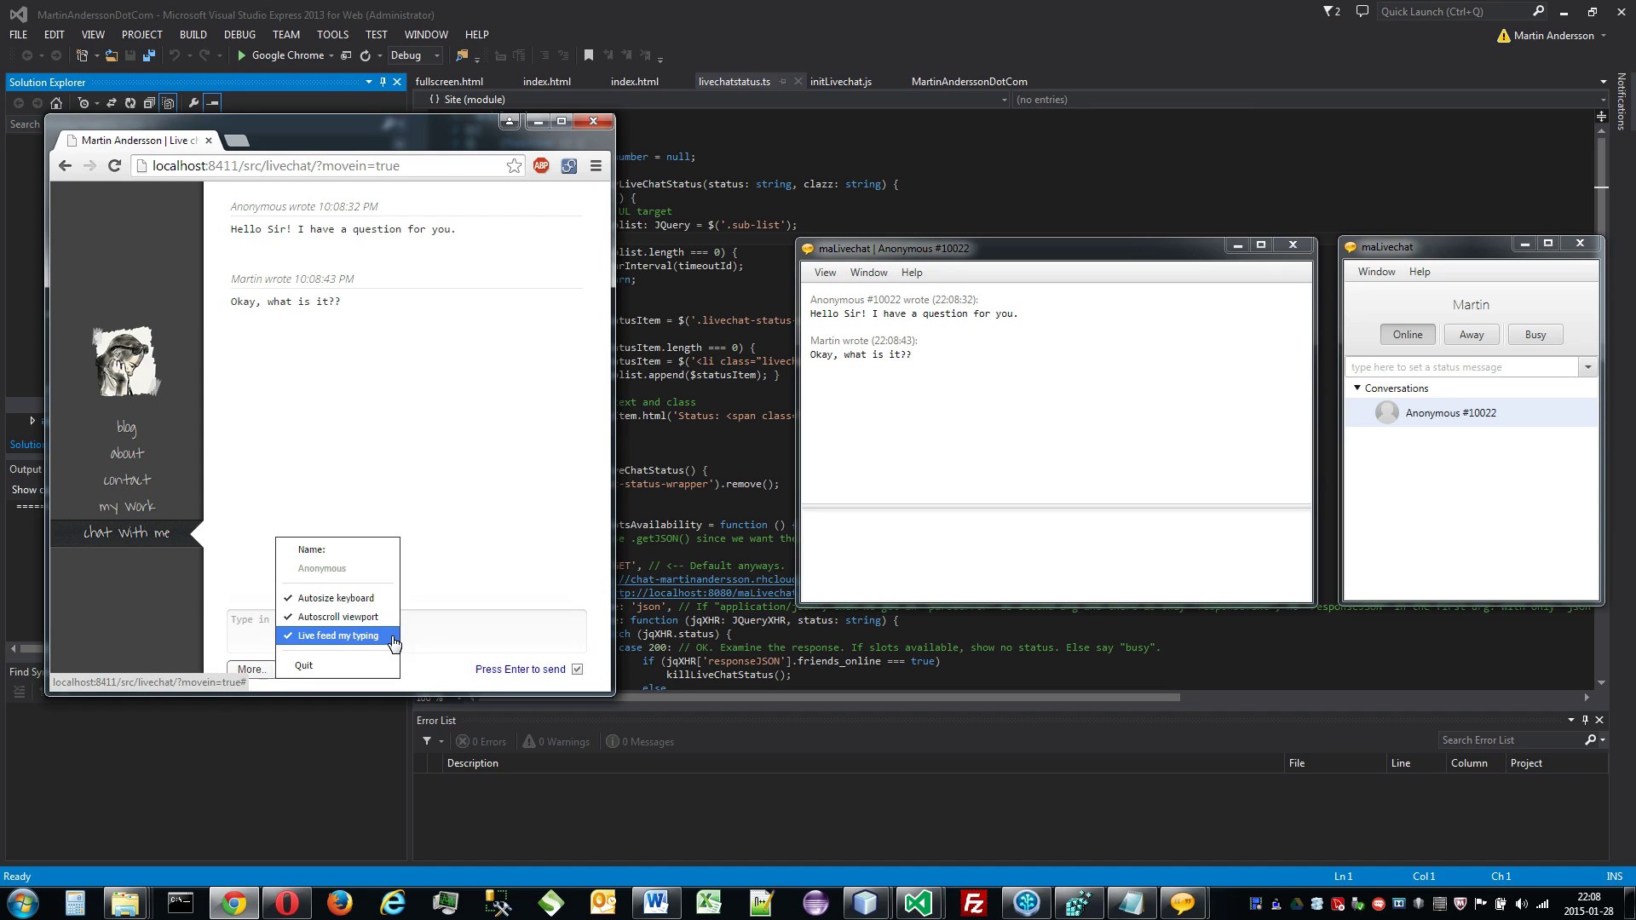
# Step: Turn off 'Live feed my typing' mid-message and send 'For example, and continue this message.'
pyautogui.click(440, 634)
pyautogui.write('For e')
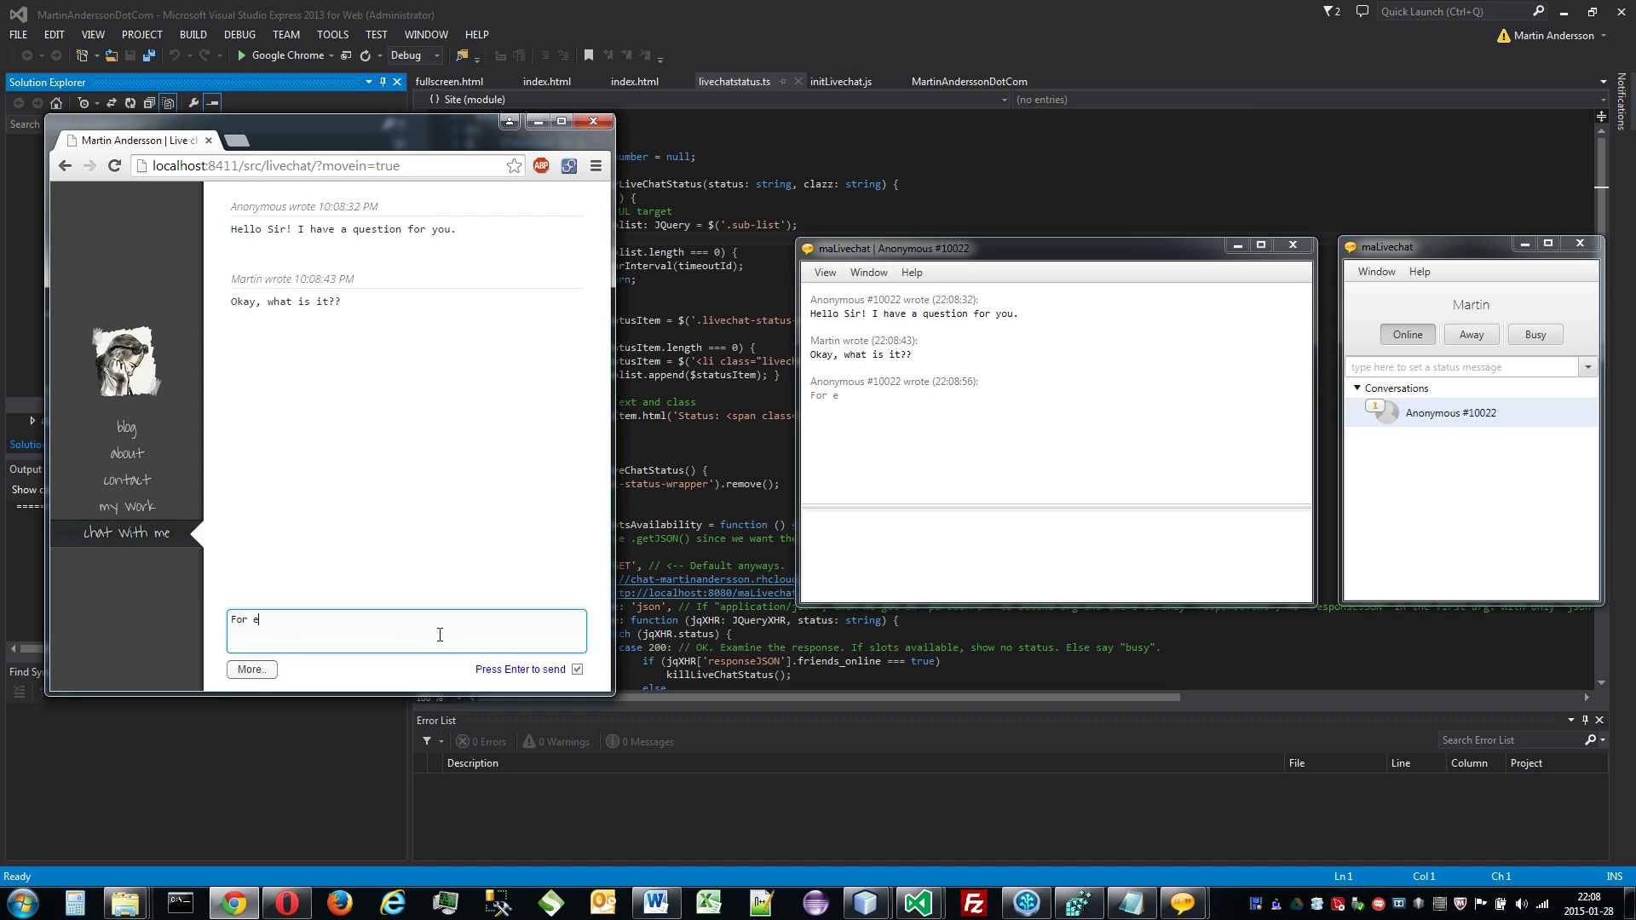
pyautogui.write('xample,')
pyautogui.click(264, 670)
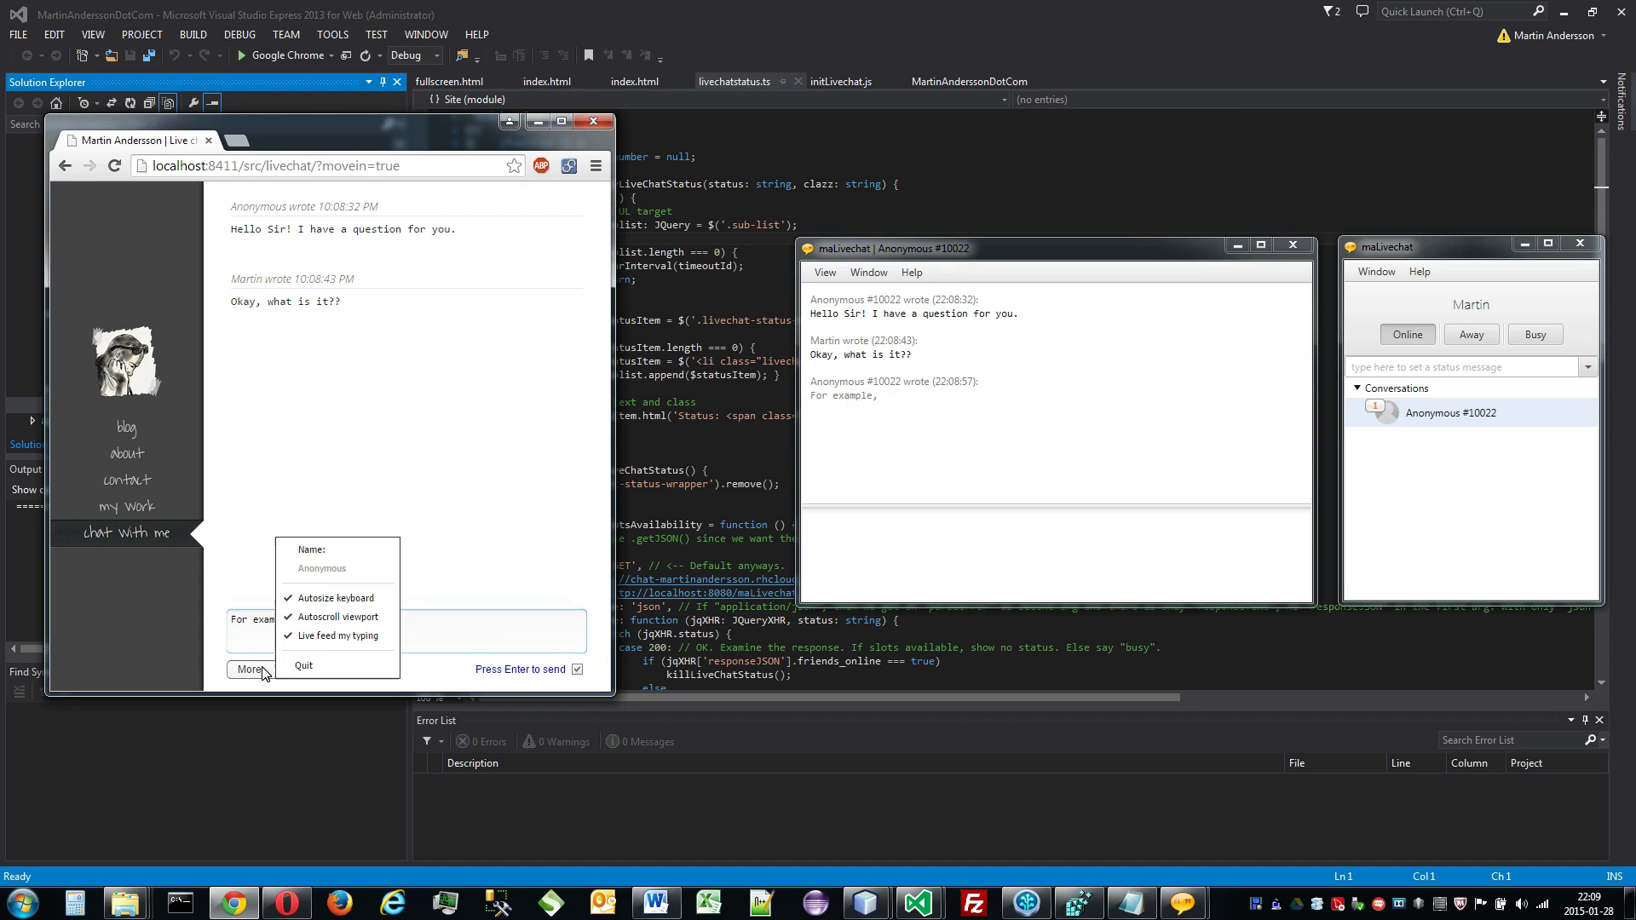
pyautogui.click(464, 630)
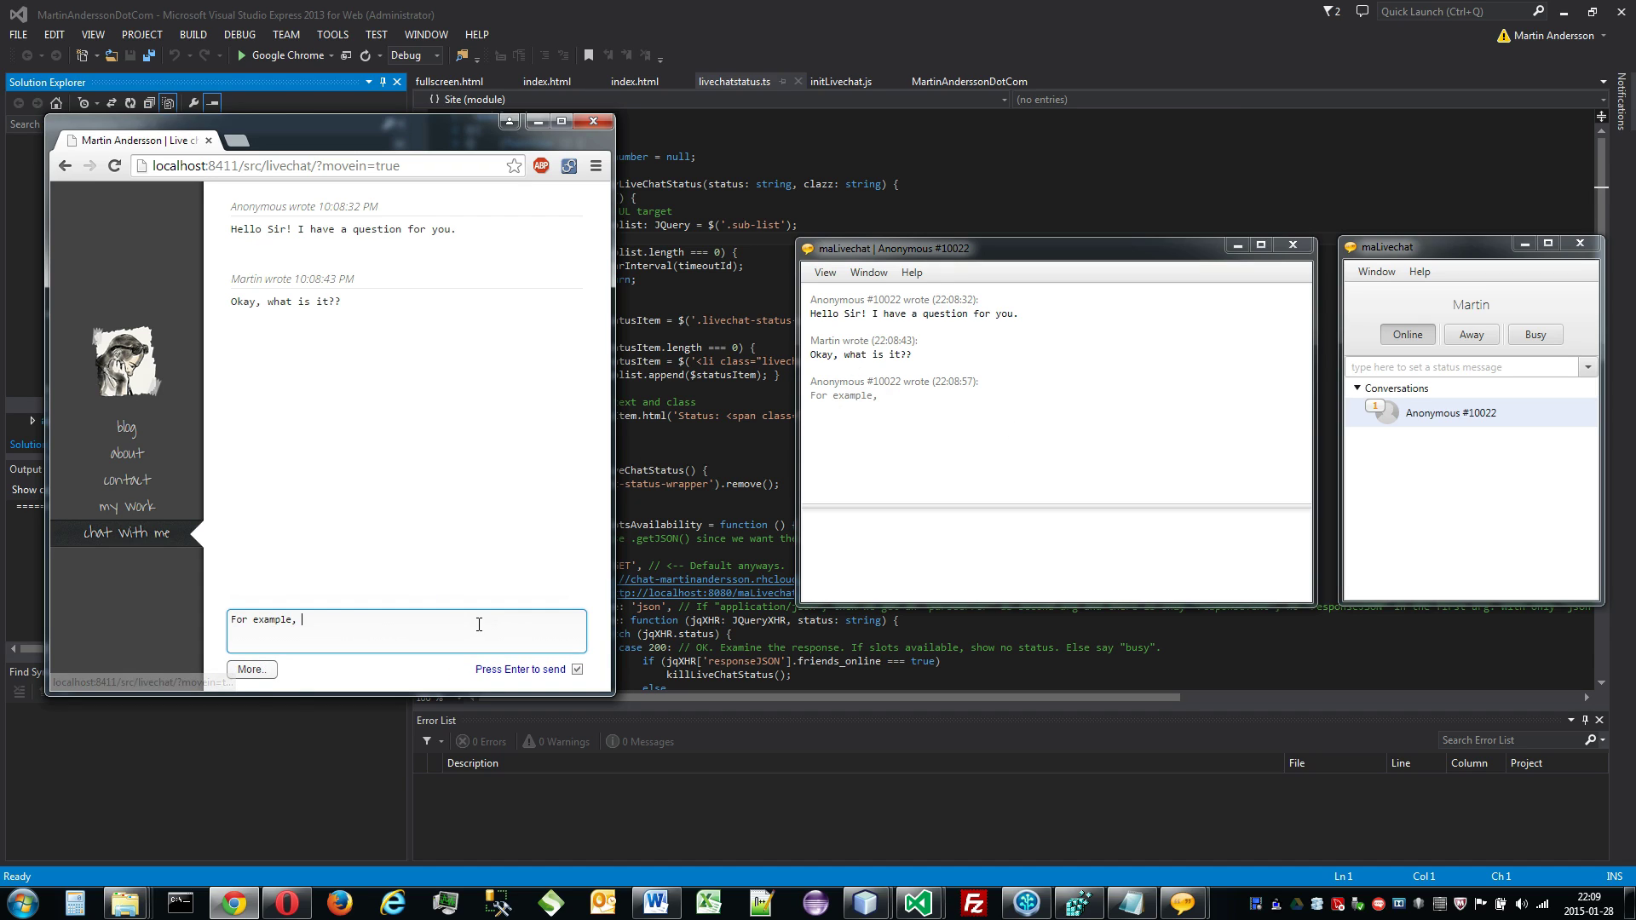
pyautogui.write('and conti')
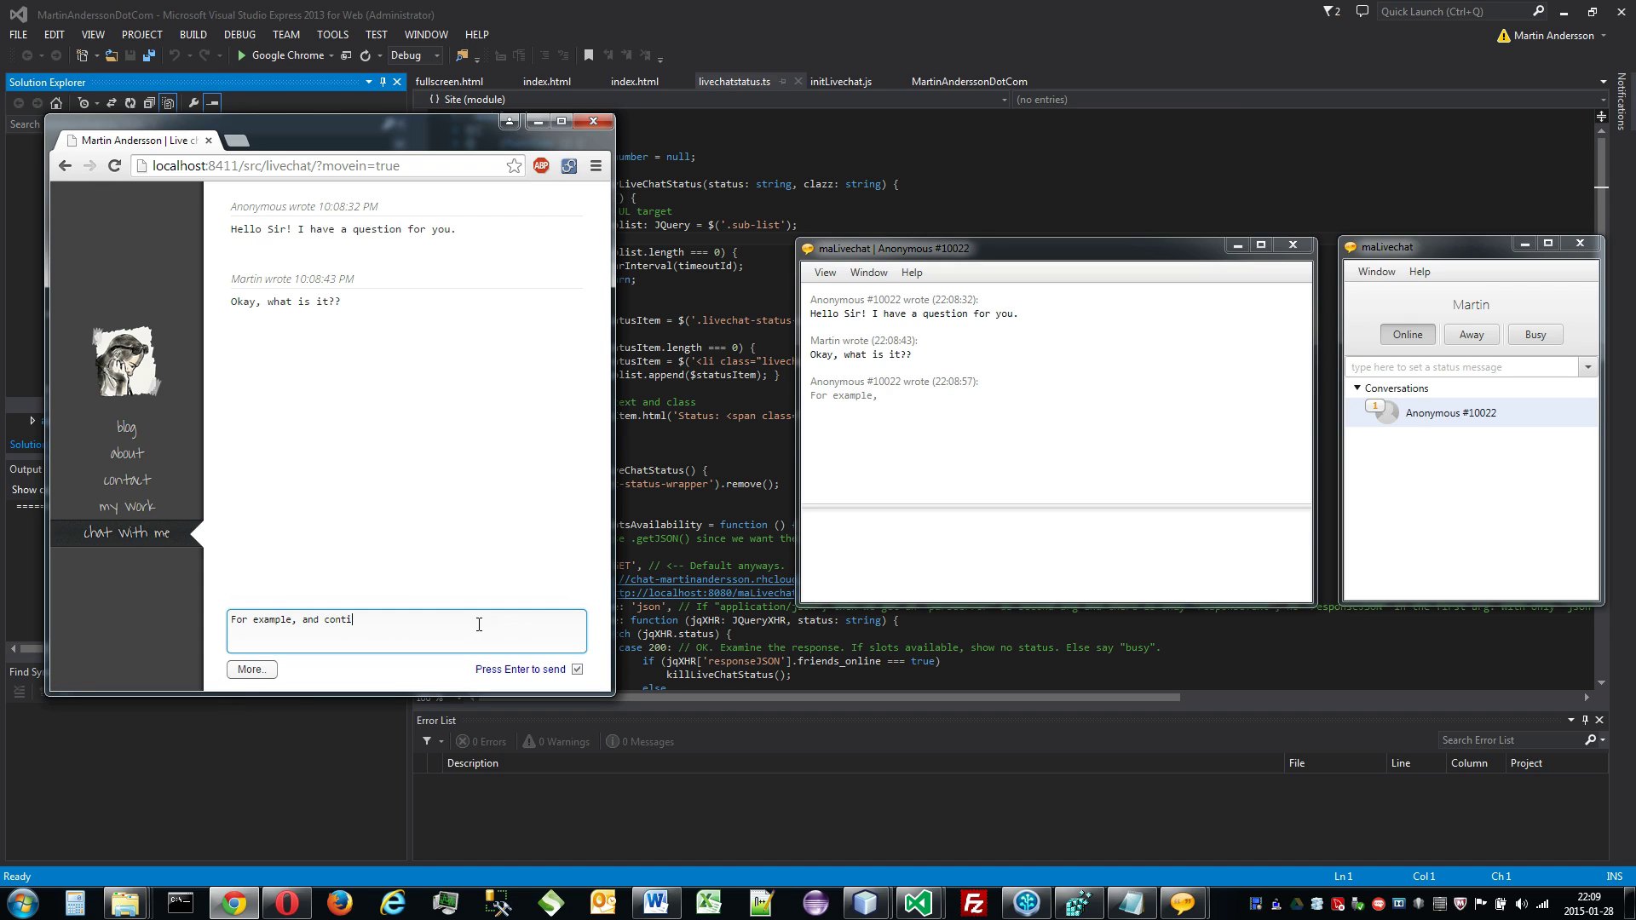
pyautogui.write('nue this message.')
pyautogui.press('Return')
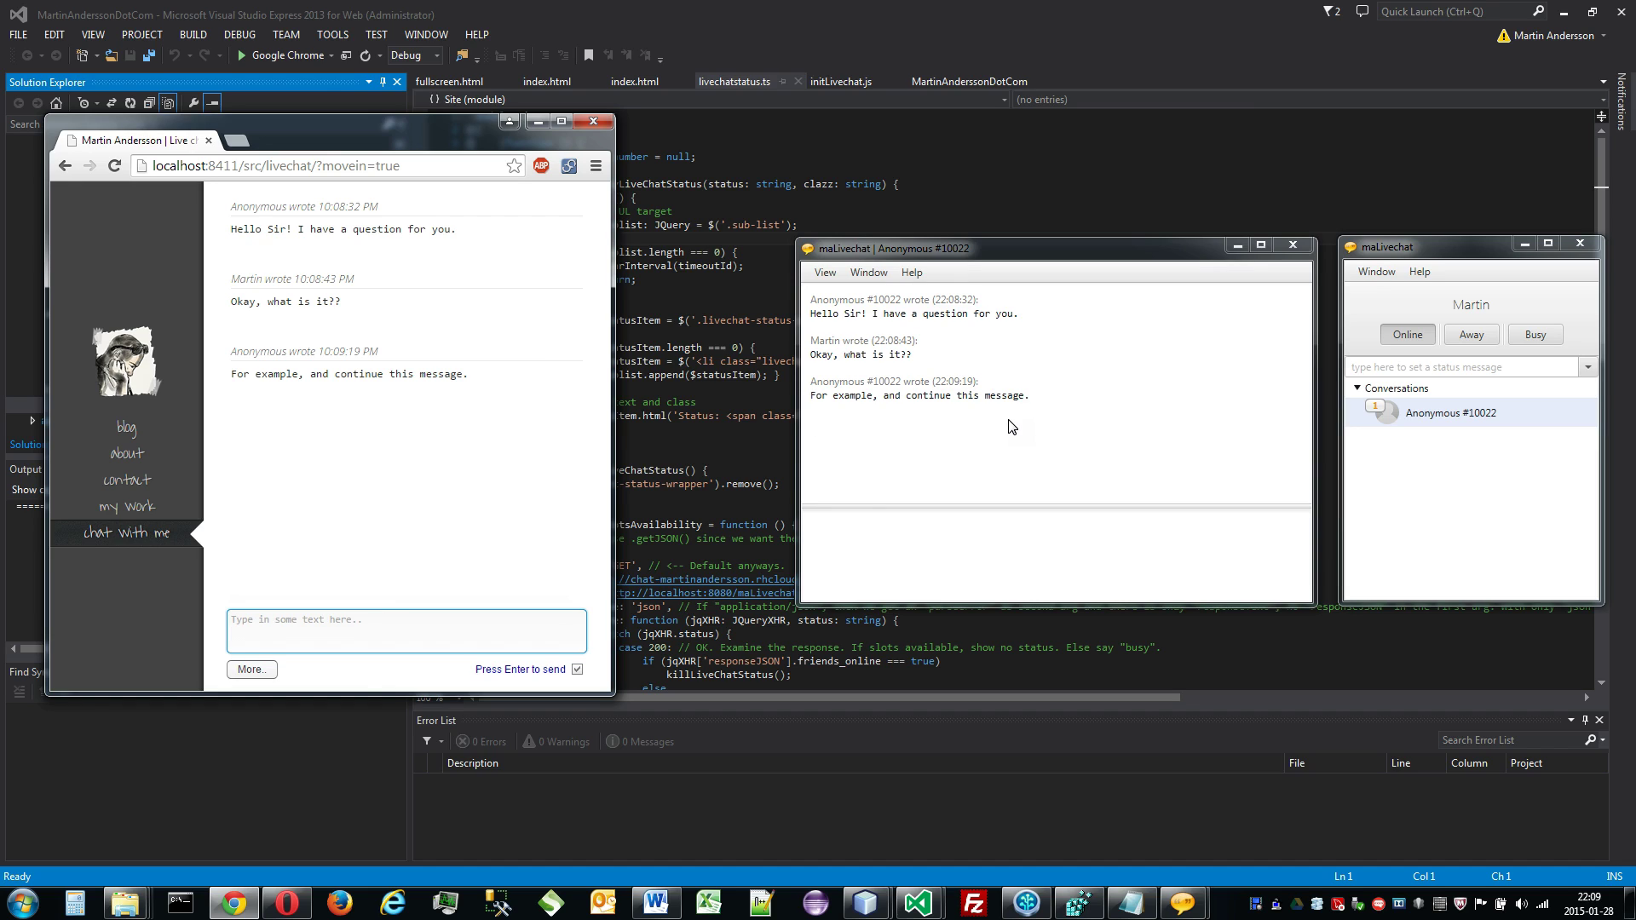
pyautogui.click(270, 675)
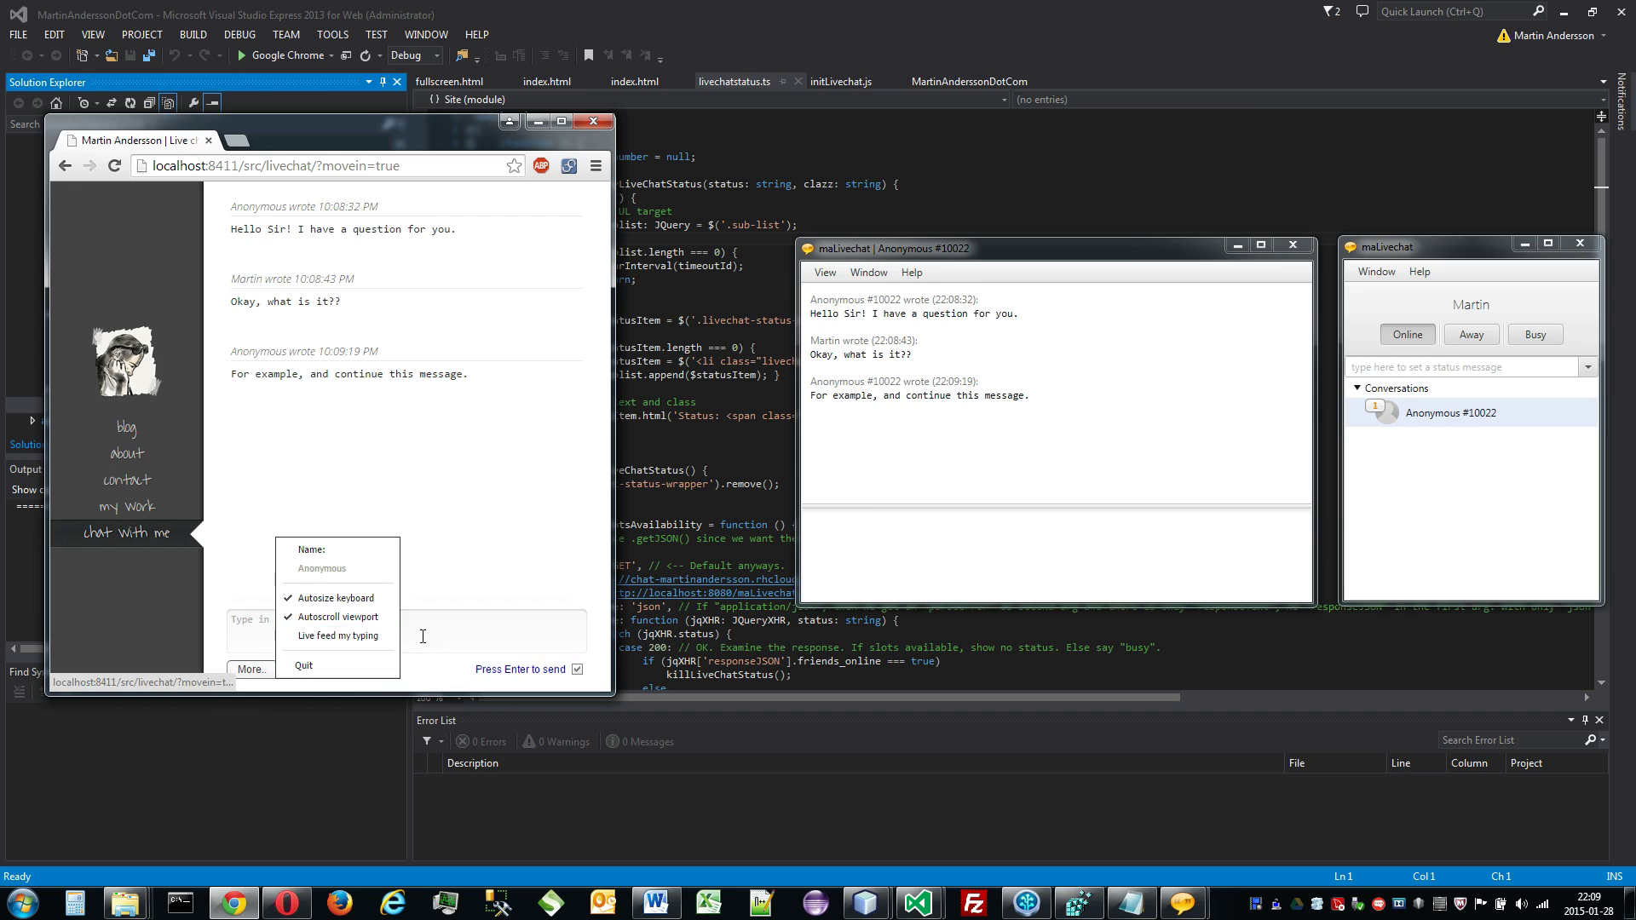
# Step: Type the draft 'What I type is not sent' and turn Live feed my typing back on
pyautogui.click(449, 636)
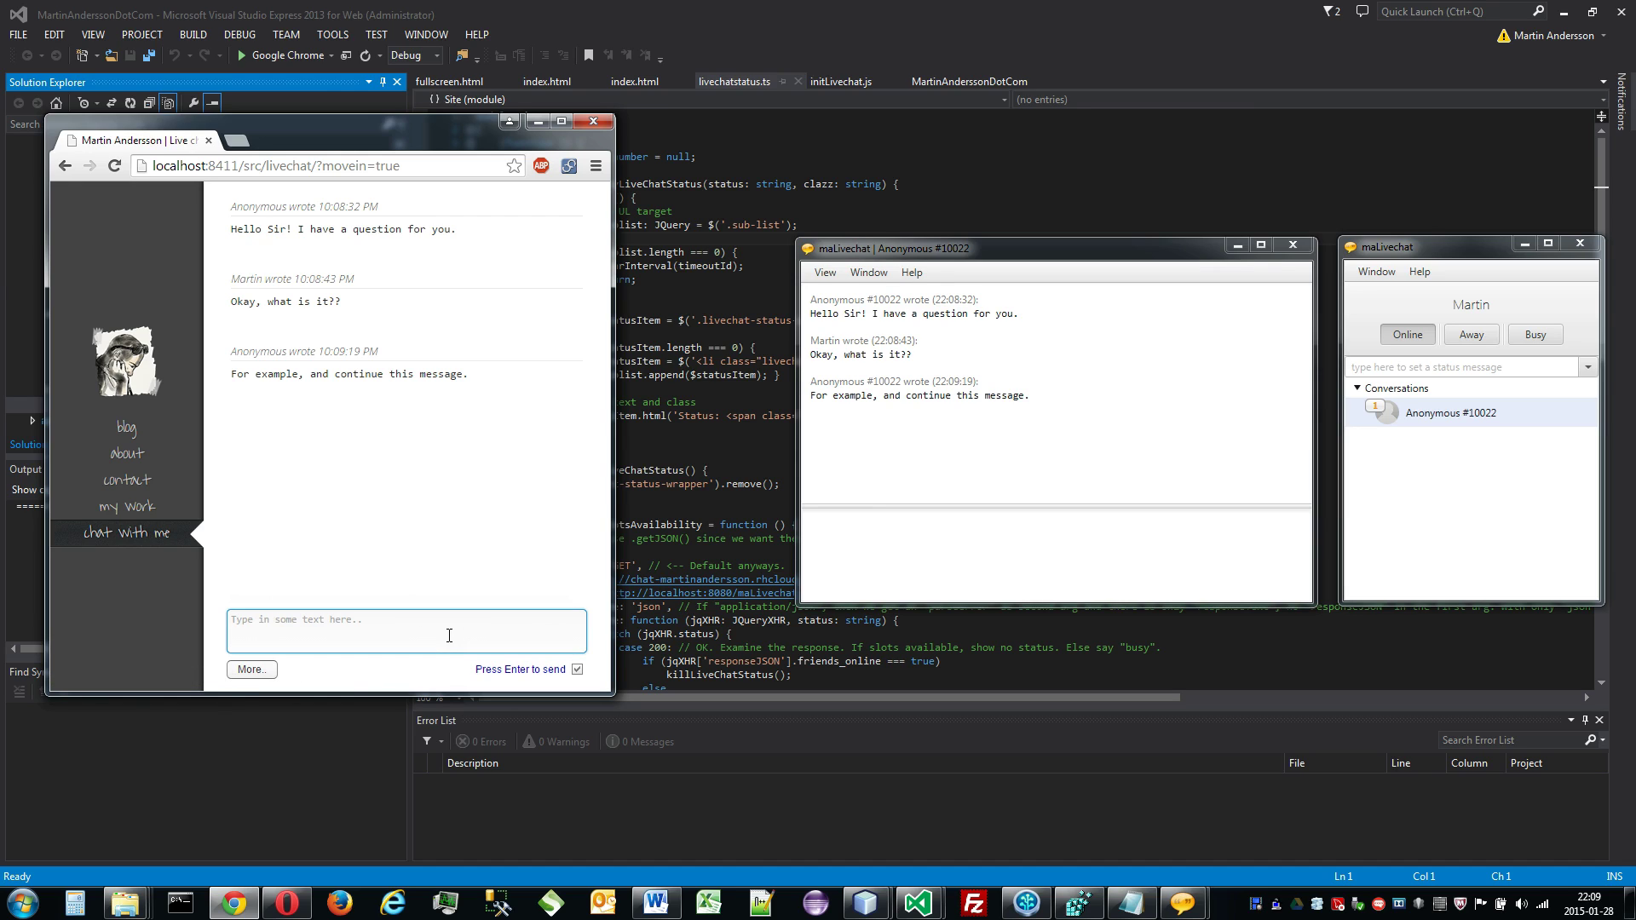
pyautogui.write('What I type is not sent.')
pyautogui.click(932, 469)
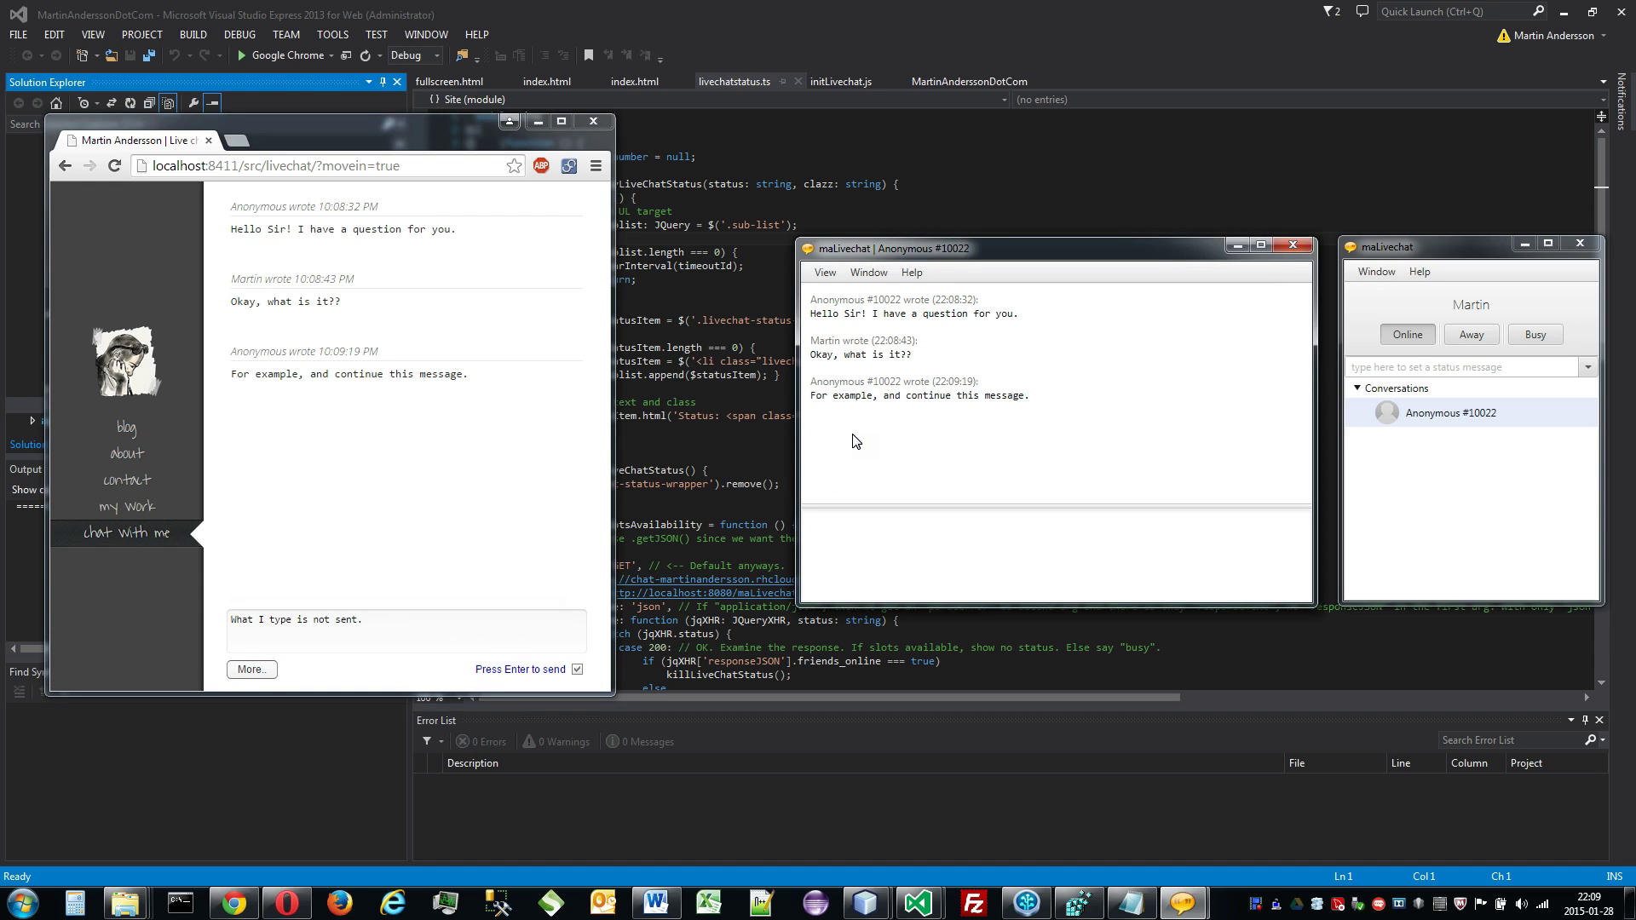
pyautogui.click(261, 677)
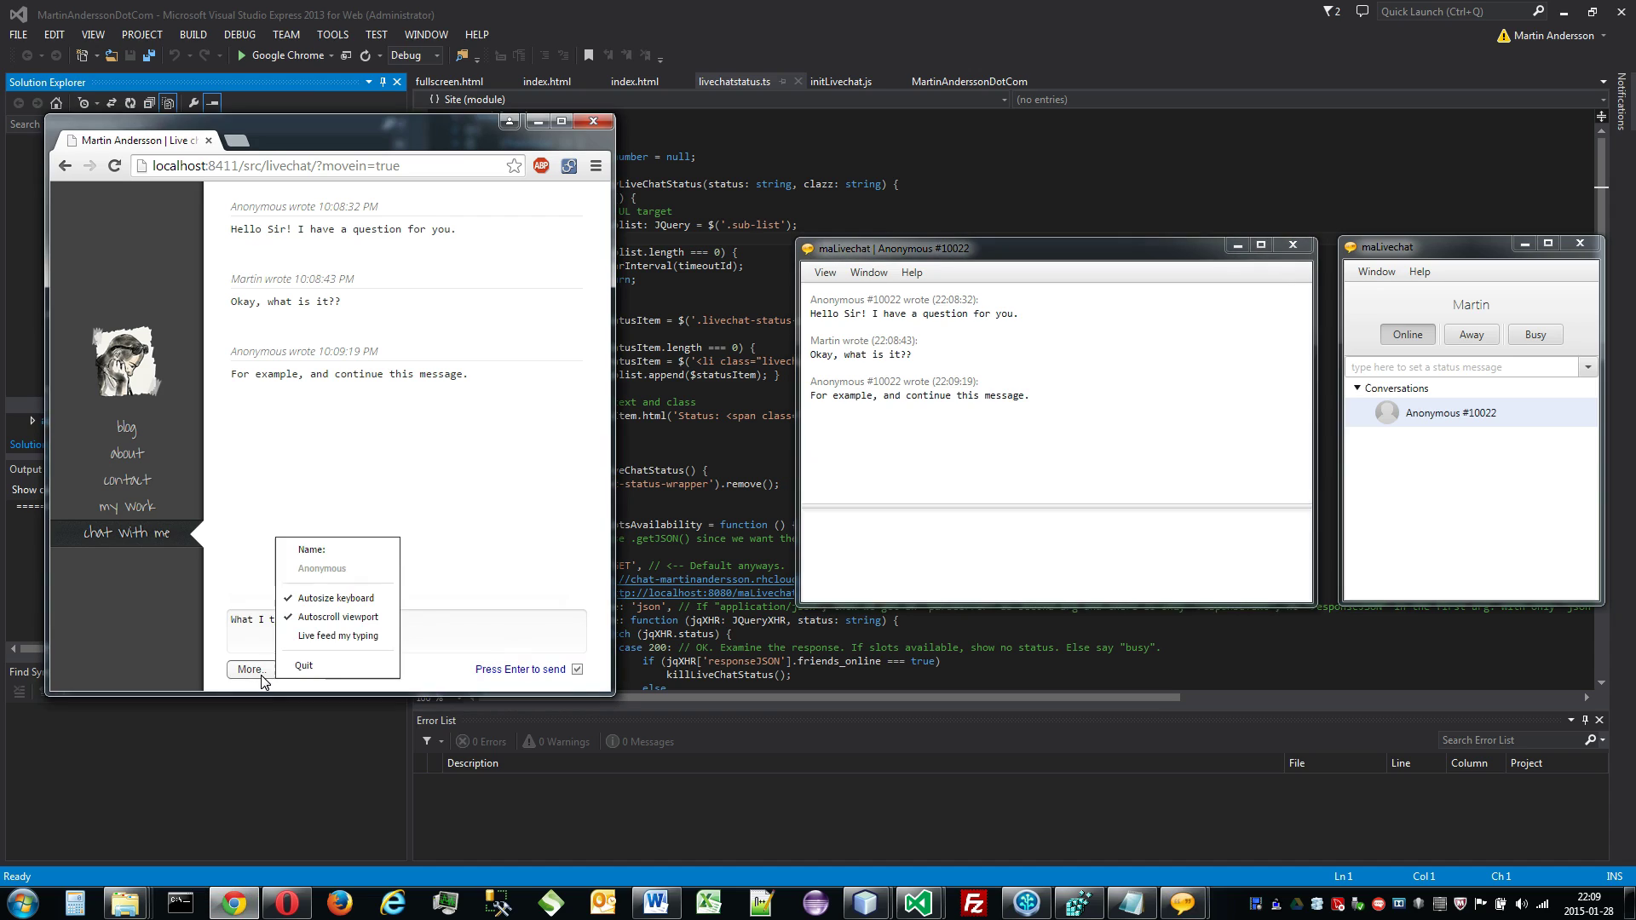
pyautogui.click(381, 638)
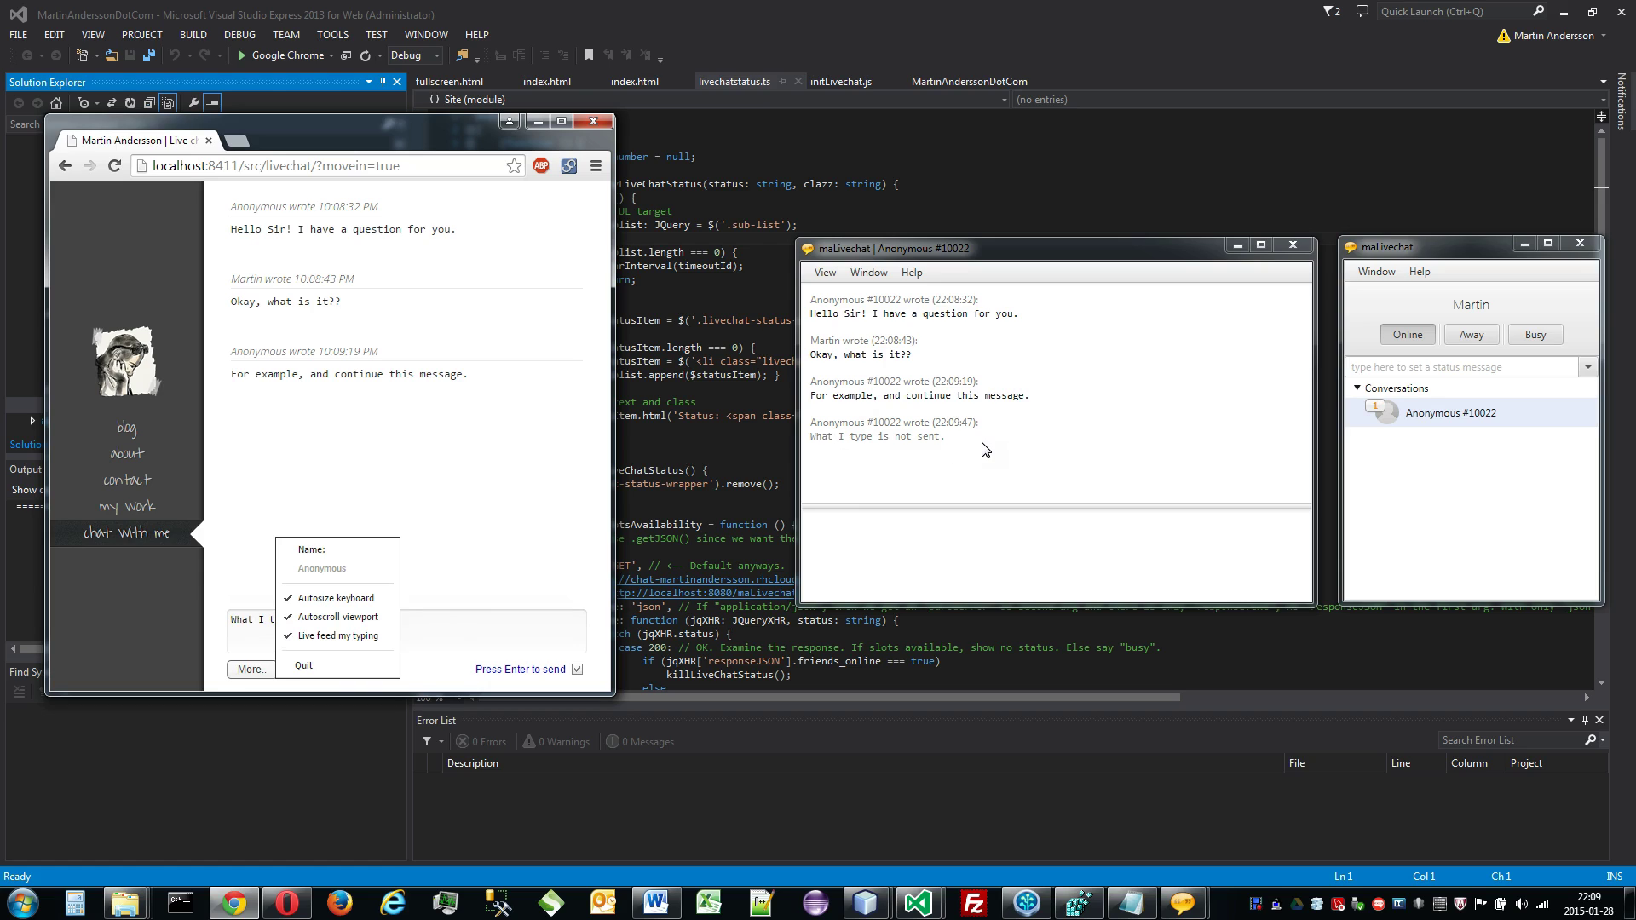
# Step: Select part of the draft, delete it, then undo the deletion
pyautogui.click(505, 637)
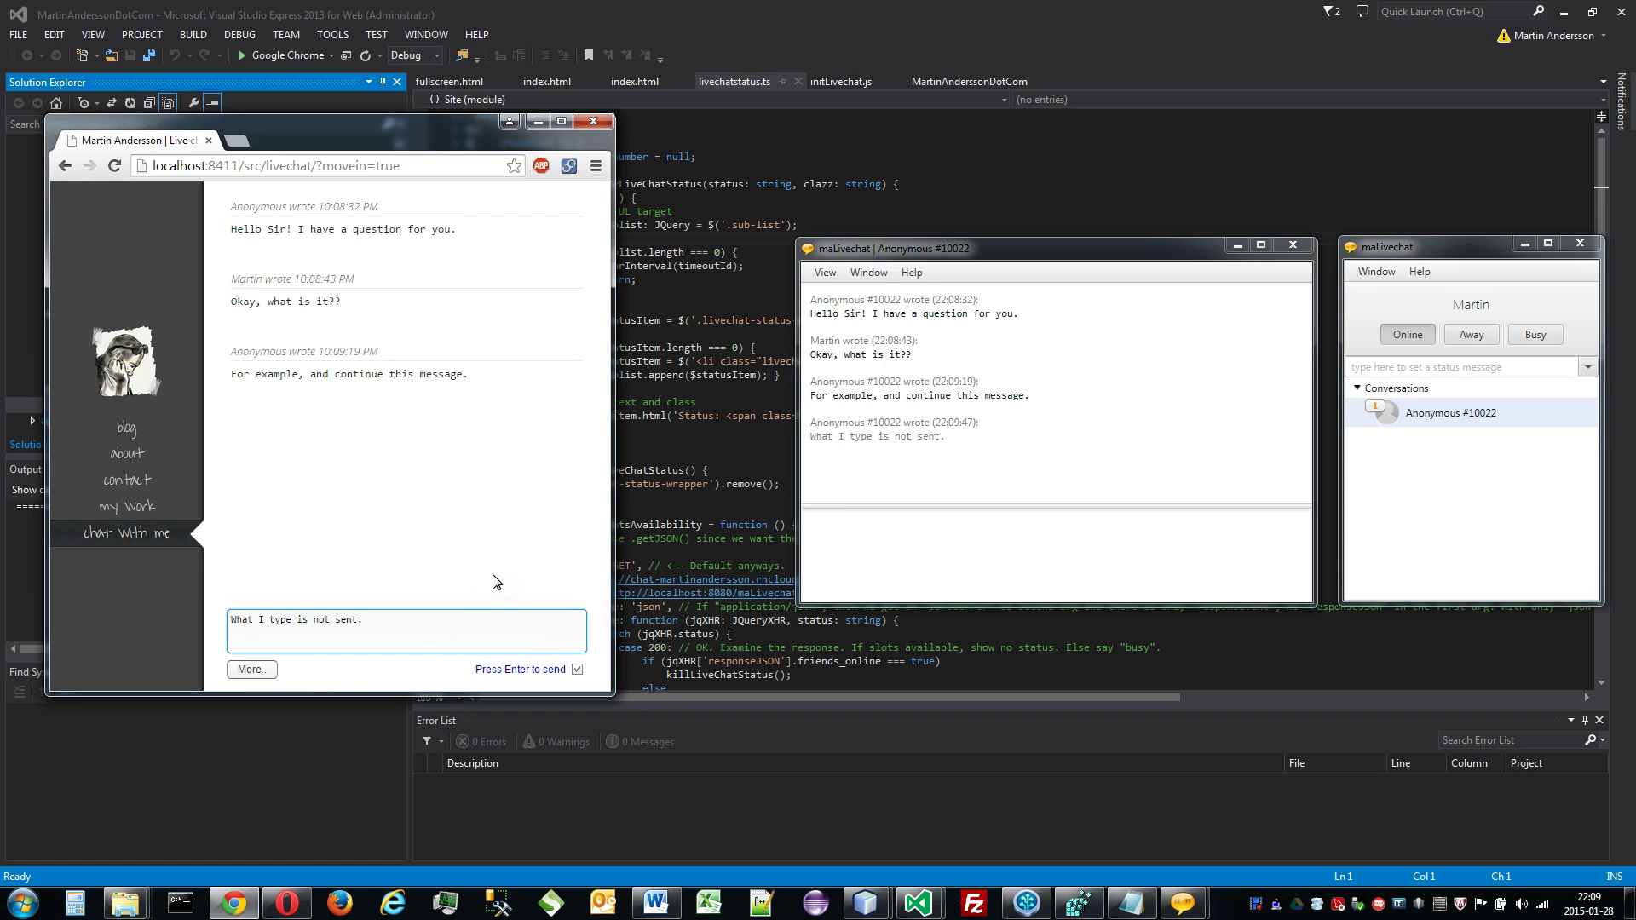
pyautogui.hotkey('shift', 'Left')
pyautogui.hotkey('shift', 'Left')
pyautogui.hotkey('shift', 'Left')
pyautogui.hotkey('shift', 'Left')
pyautogui.hotkey('shift', 'Left')
pyautogui.hotkey('shift', 'Left')
pyautogui.hotkey('shift', 'Left')
pyautogui.hotkey('shift', 'Left')
pyautogui.hotkey('shift', 'Left')
pyautogui.hotkey('shift', 'Left')
pyautogui.hotkey('shift', 'Left')
pyautogui.hotkey('shift', 'Left')
pyautogui.hotkey('shift', 'Left')
pyautogui.hotkey('shift', 'Left')
pyautogui.hotkey('shift', 'Left')
pyautogui.hotkey('shift', 'Left')
pyautogui.hotkey('shift', 'Left')
pyautogui.hotkey('shift', 'Left')
pyautogui.hotkey('shift', 'Left')
pyautogui.press('BackSpace')
pyautogui.hotkey('ctrl', 'z')
# Step: Replace the draft with 'Type in something else?', send it, and start typing 'When this guy'
pyautogui.click(273, 669)
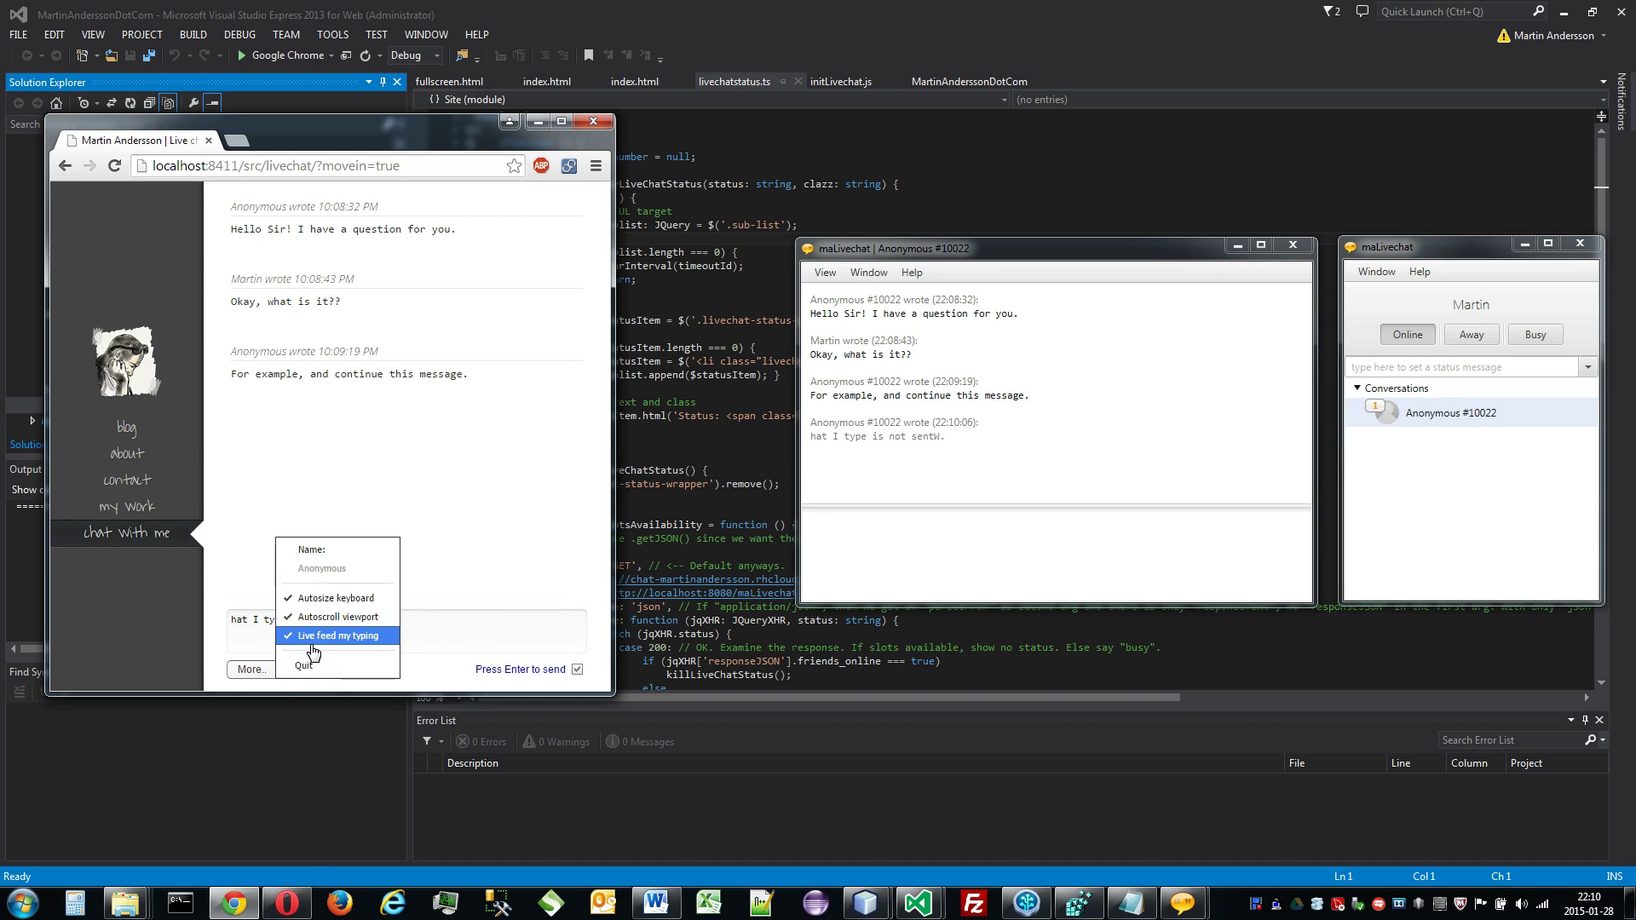
pyautogui.click(454, 639)
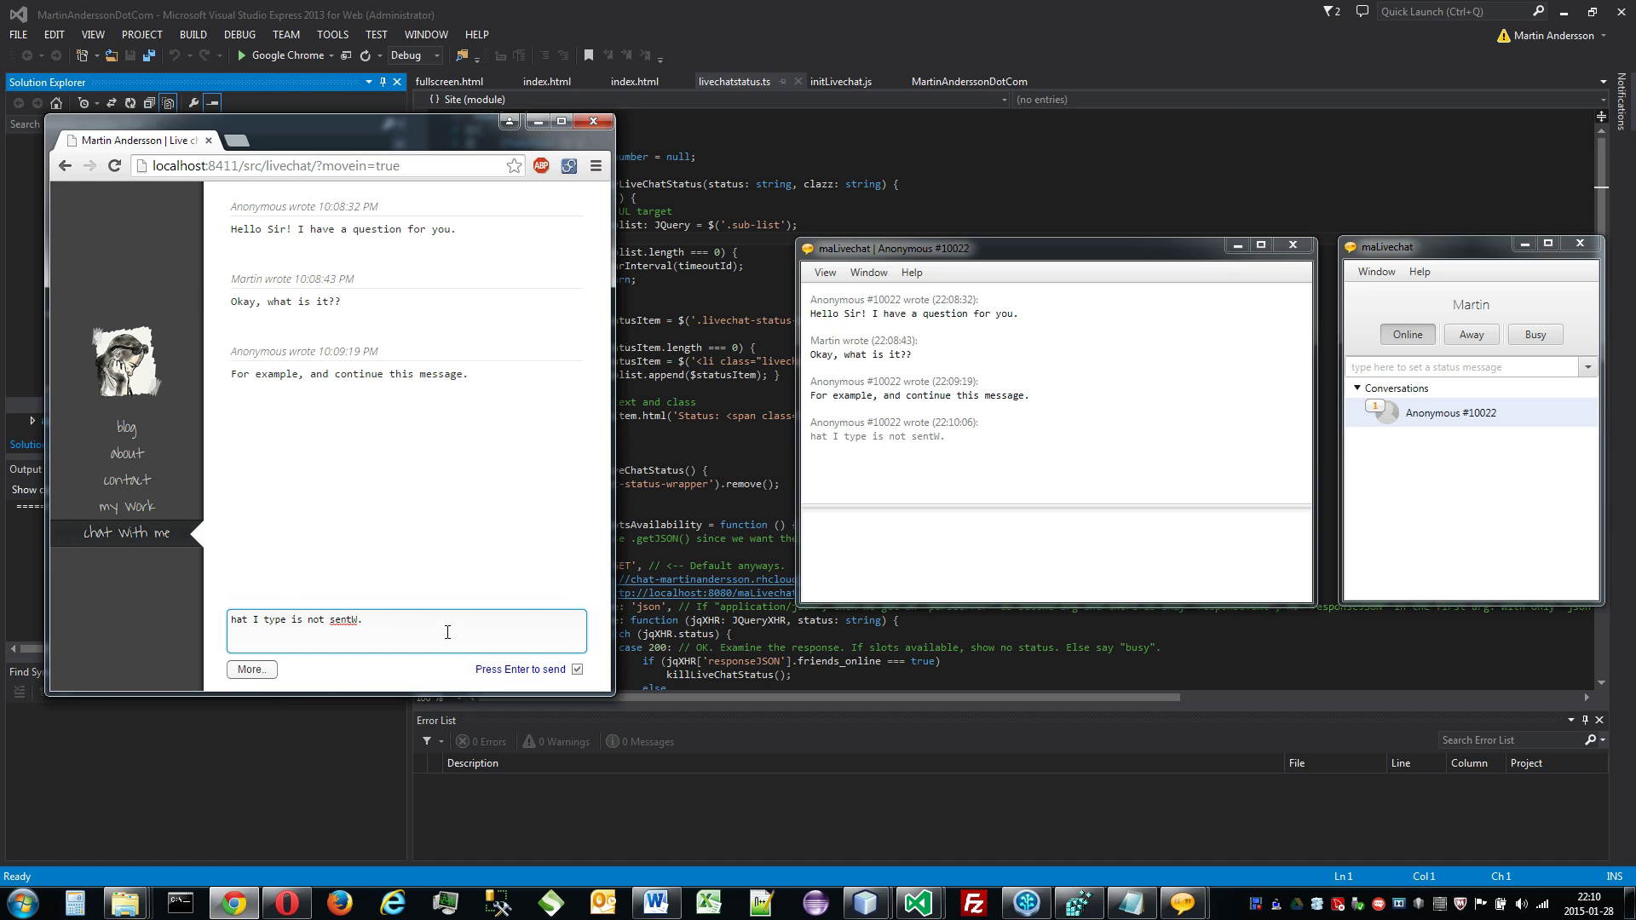
pyautogui.moveTo(454, 639); pyautogui.dragTo(75, 617)
pyautogui.press('BackSpace')
pyautogui.write('Type in something else?')
pyautogui.press('Return')
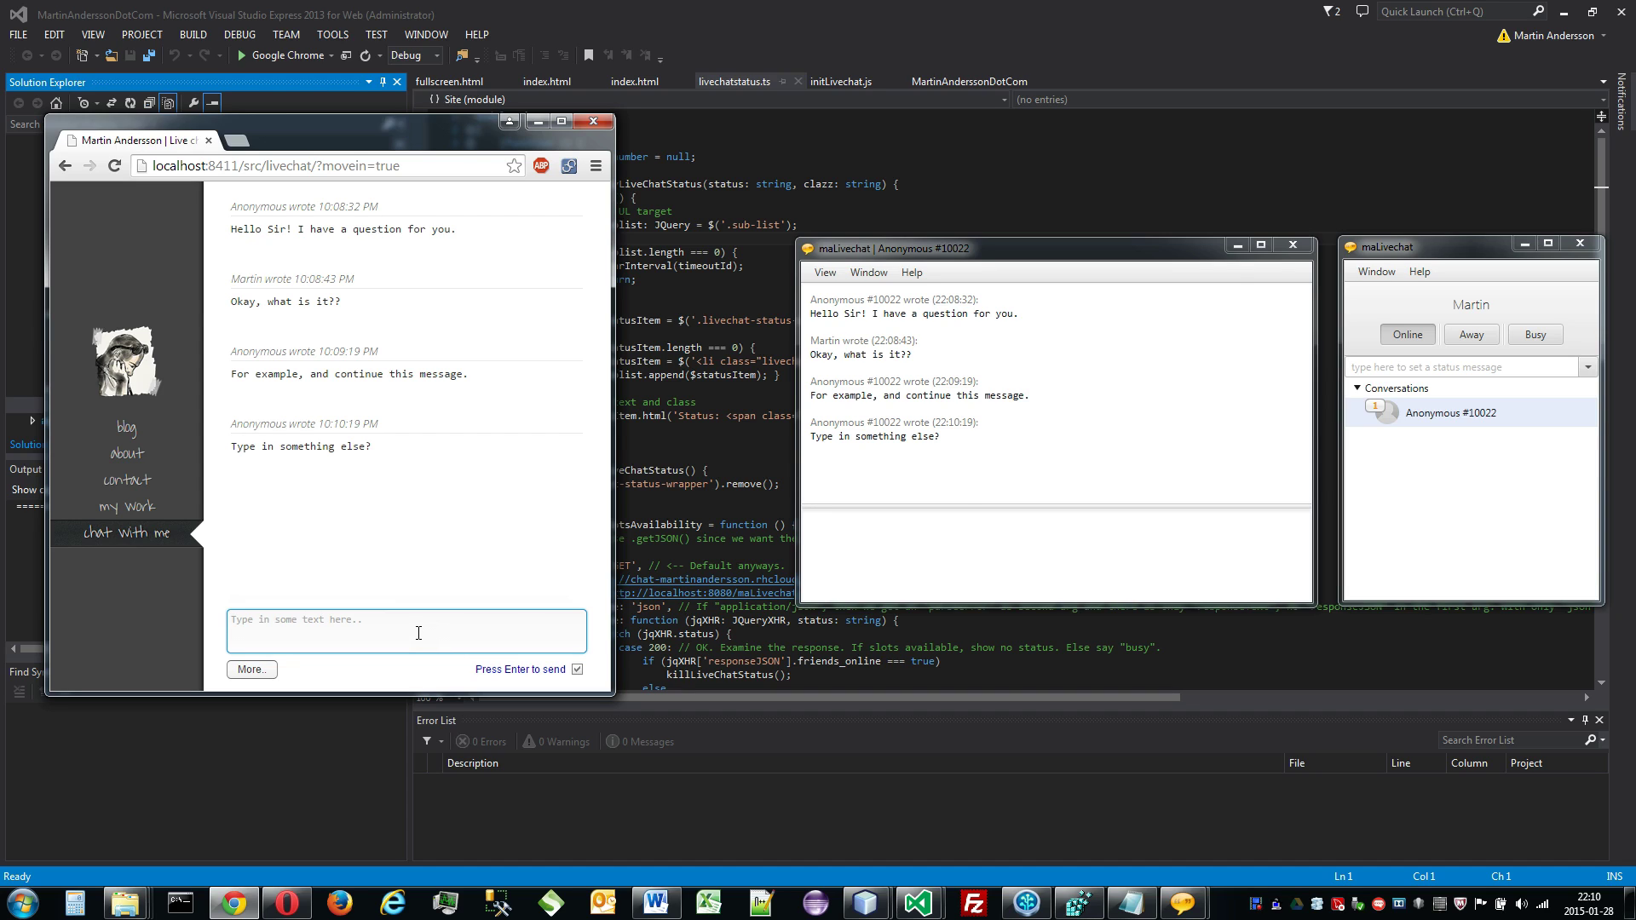
pyautogui.write('When this guy')
# Step: Continue the draft to 'When this guy type something to me..', fixing typos, then view the operator conversation
pyautogui.click(271, 669)
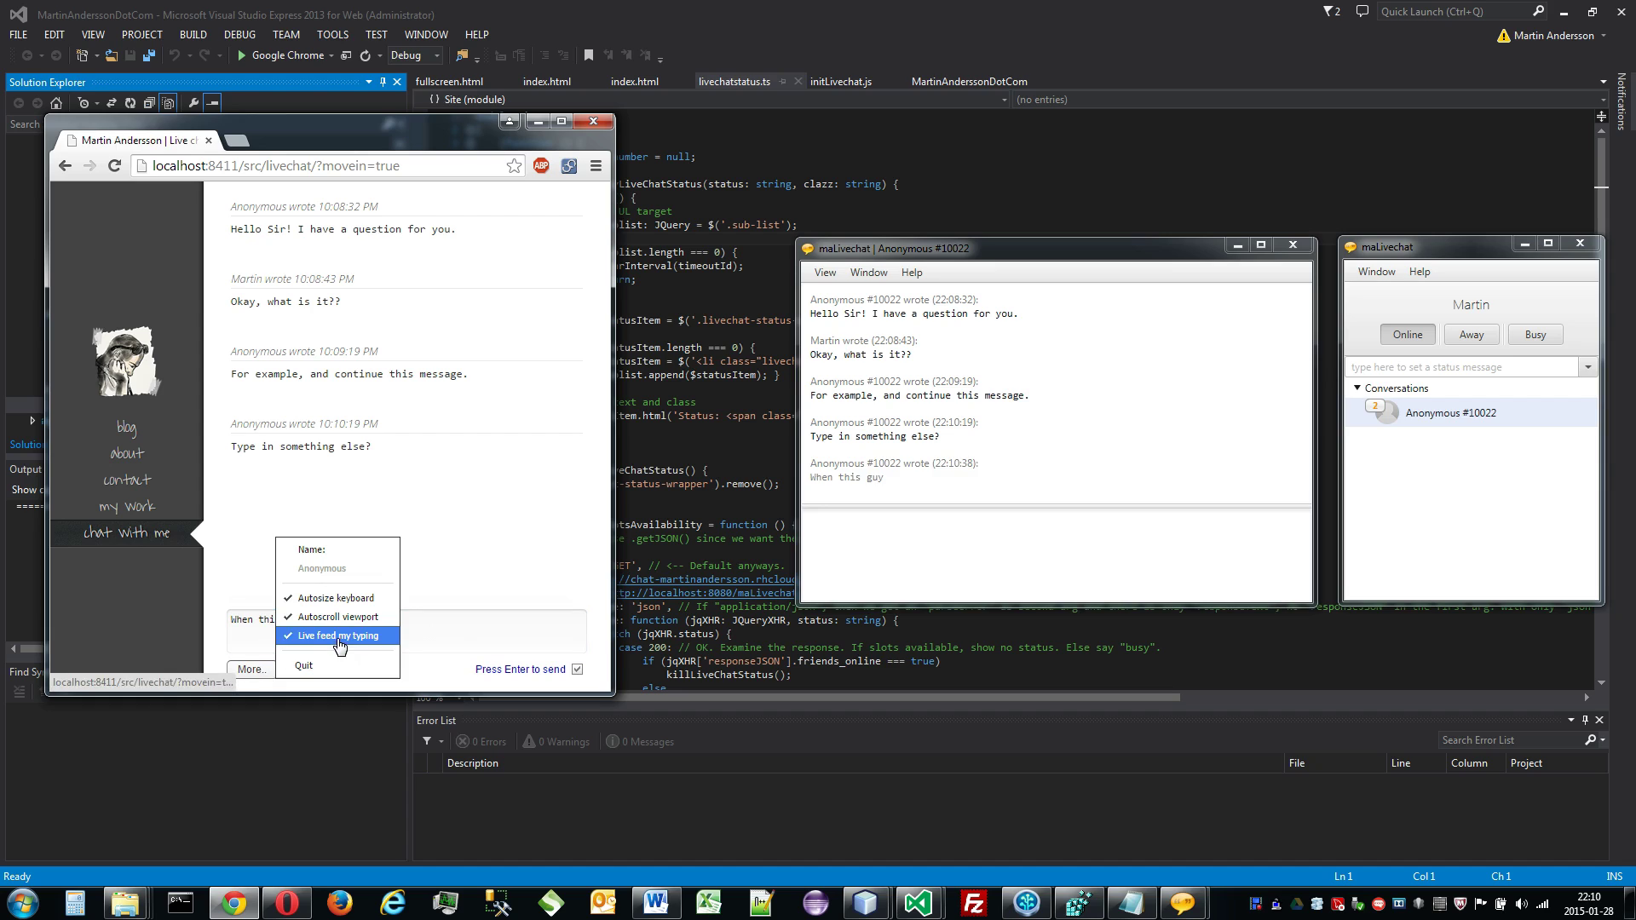
pyautogui.click(450, 624)
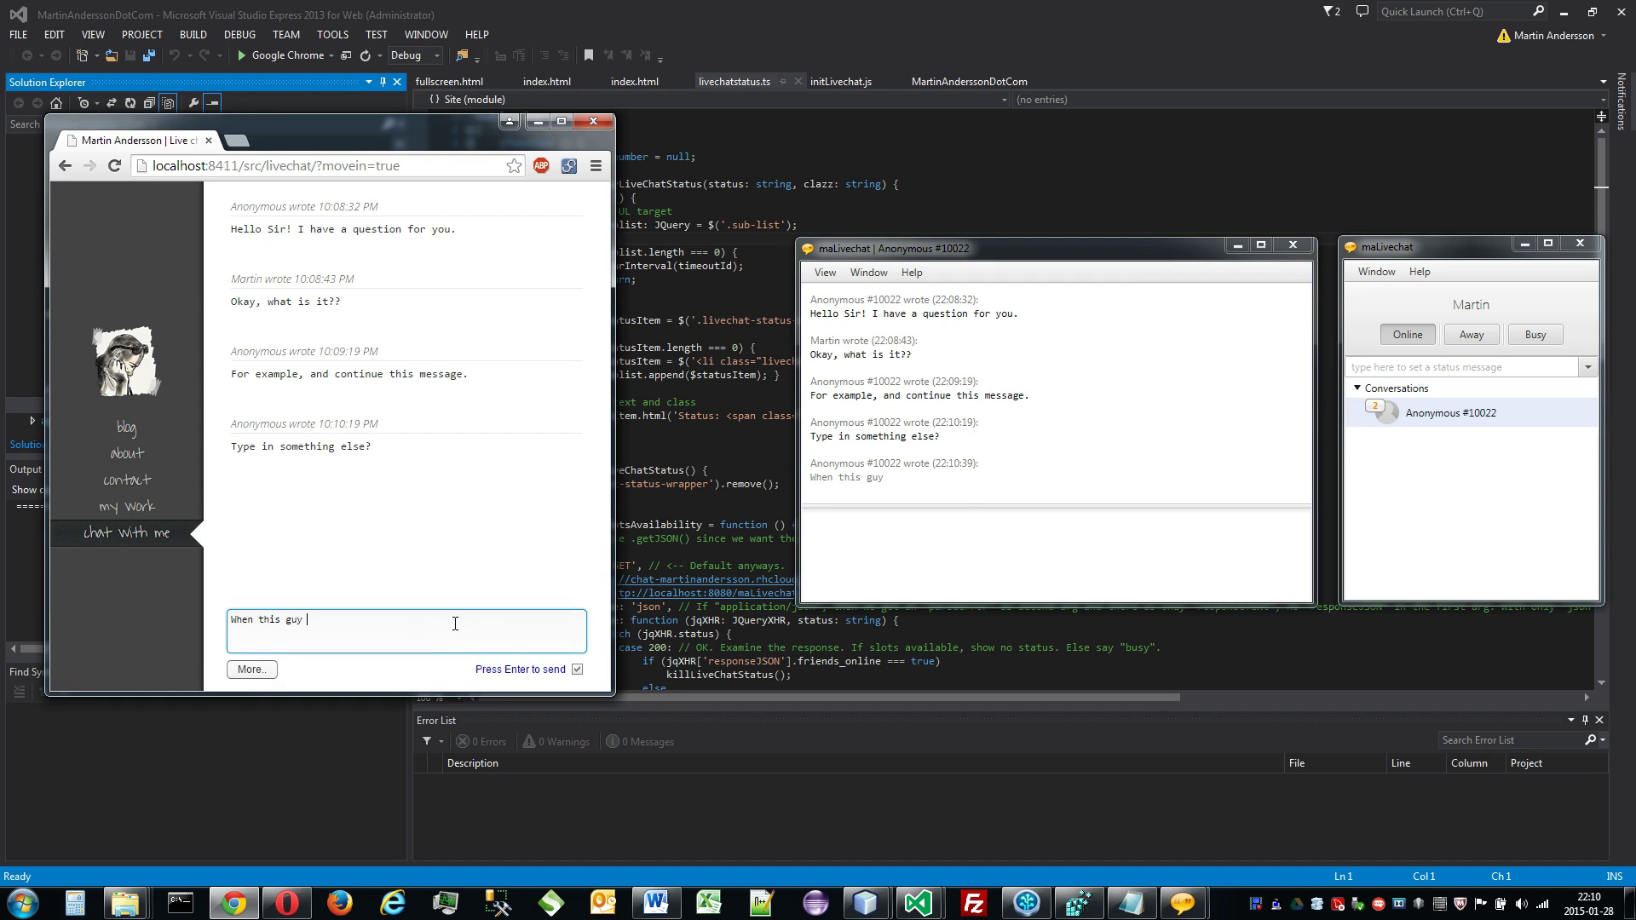
pyautogui.write('type sometihng to')
pyautogui.press('BackSpace')
pyautogui.press('BackSpace')
pyautogui.press('BackSpace')
pyautogui.write('ng to me')
pyautogui.hotkey('ctrl', 'shift', 'Left')
pyautogui.hotkey('ctrl', 'shift', 'Left')
pyautogui.hotkey('ctrl', 'shift', 'Left')
pyautogui.write('something to me..')
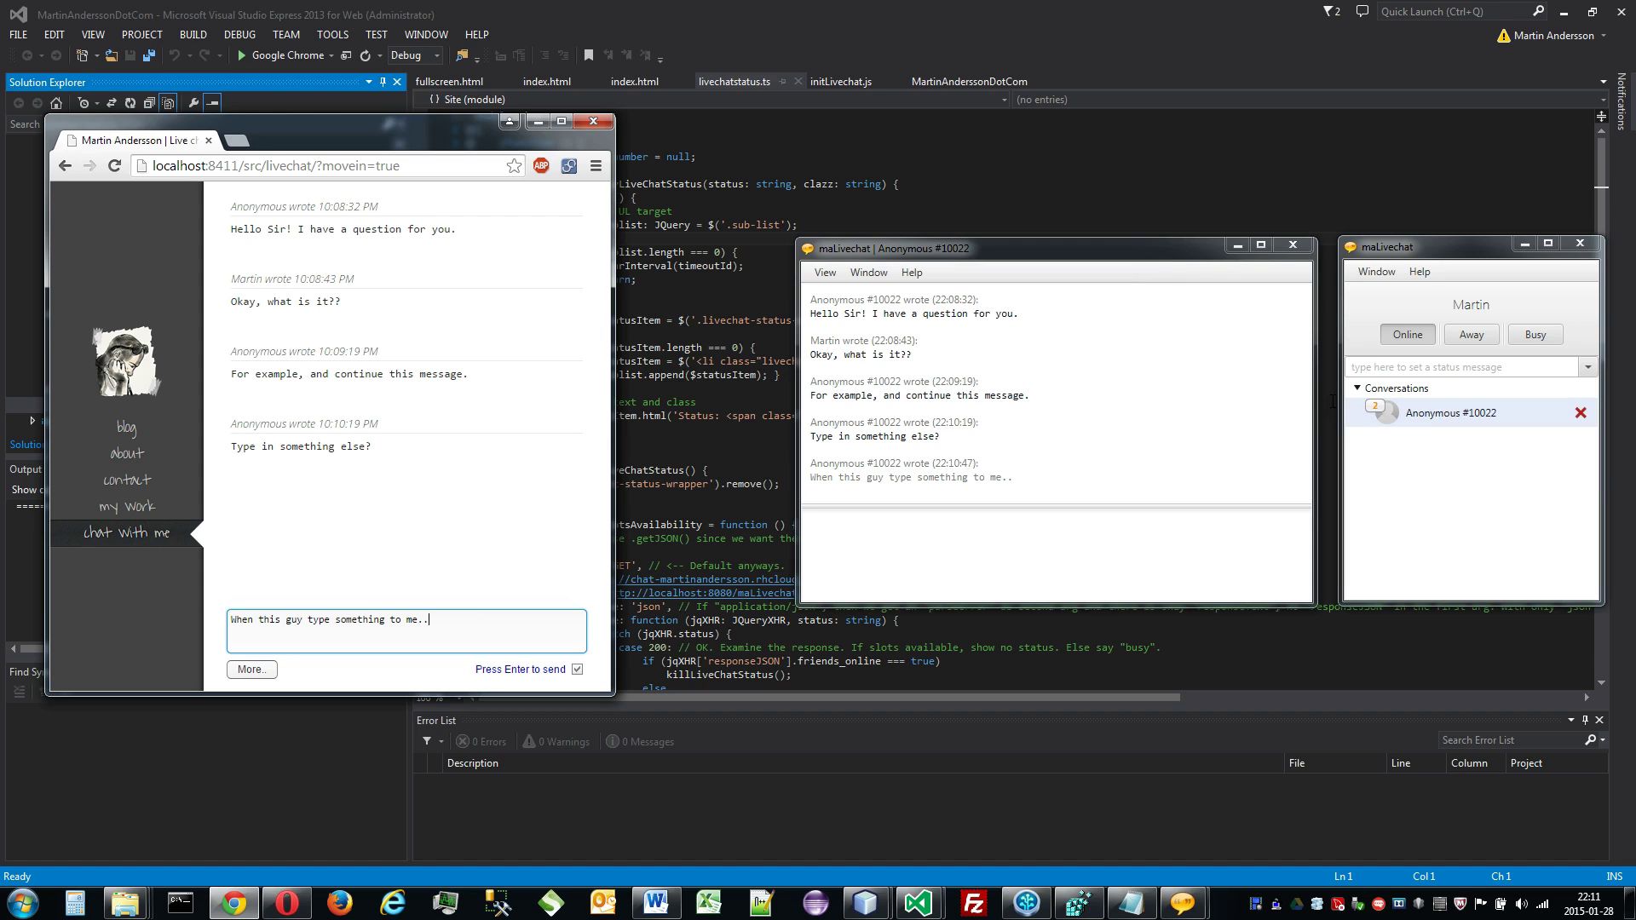
pyautogui.click(1158, 254)
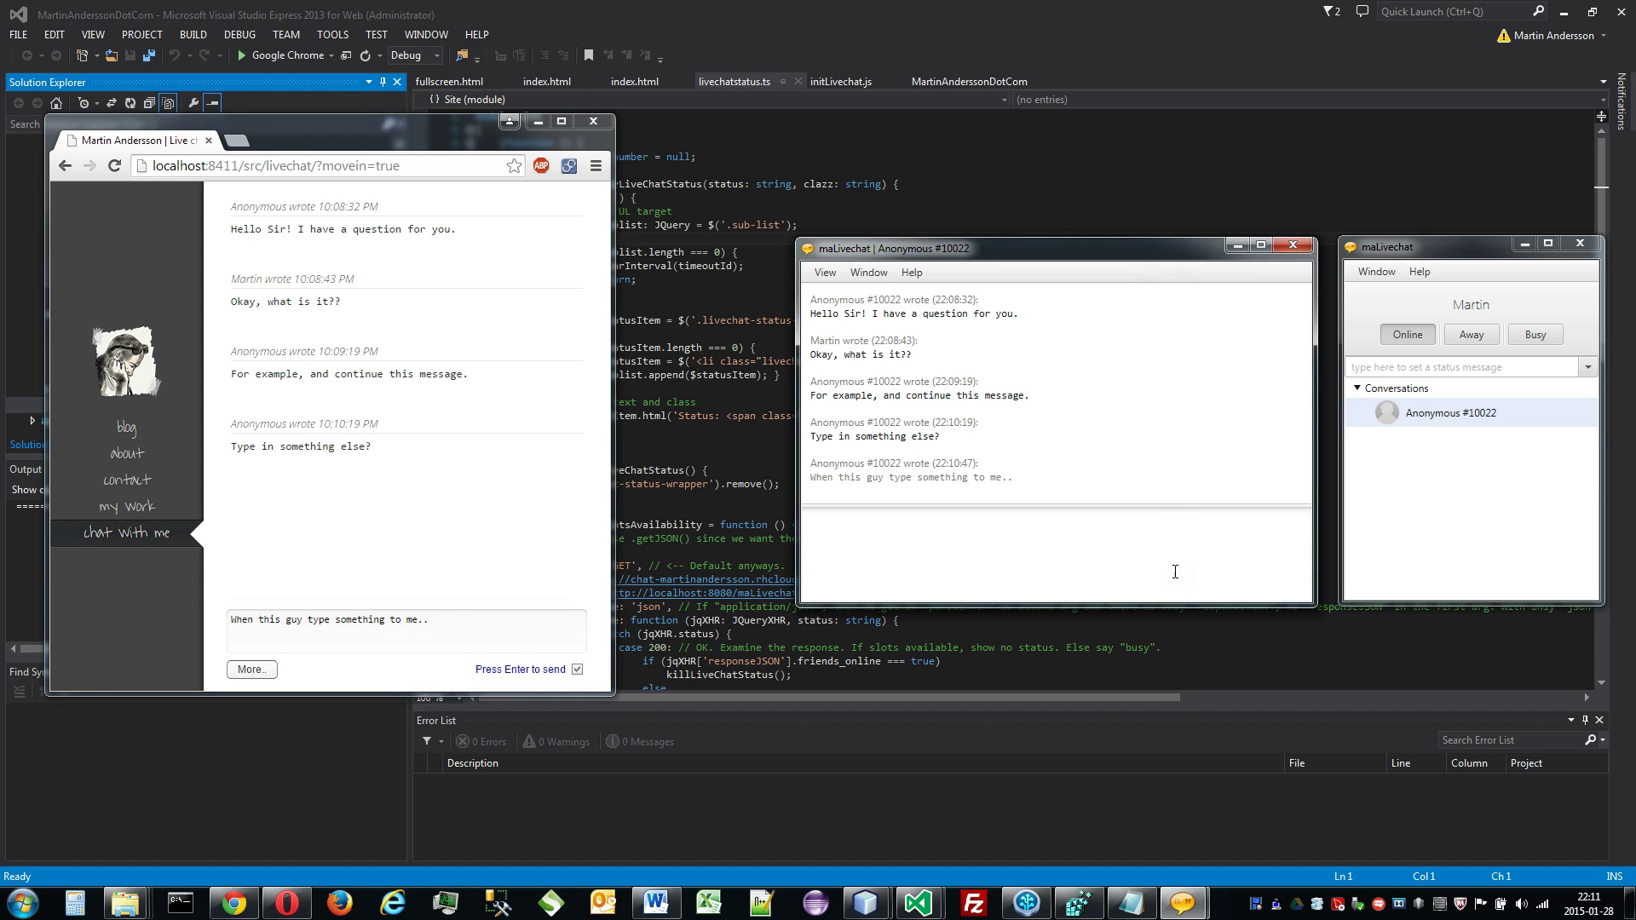
# Step: Finish the draft with 's conversation is still ongoing.' and send it, then send 'This is another message.'
pyautogui.click(1306, 252)
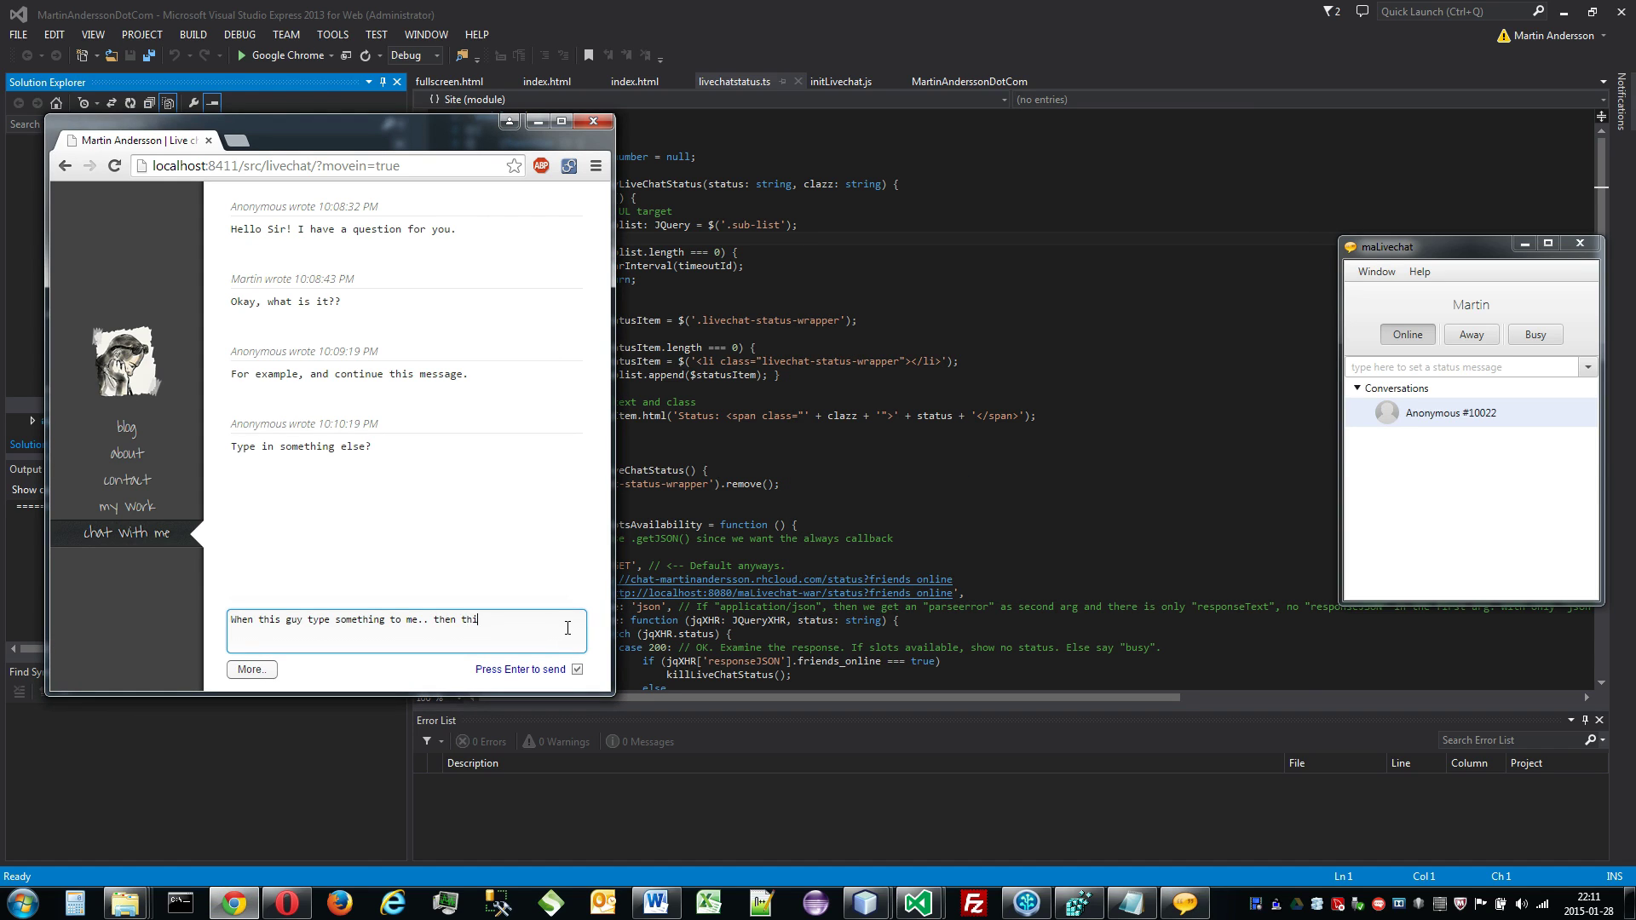
pyautogui.write('s conversation is still ongoing.')
pyautogui.press('Return')
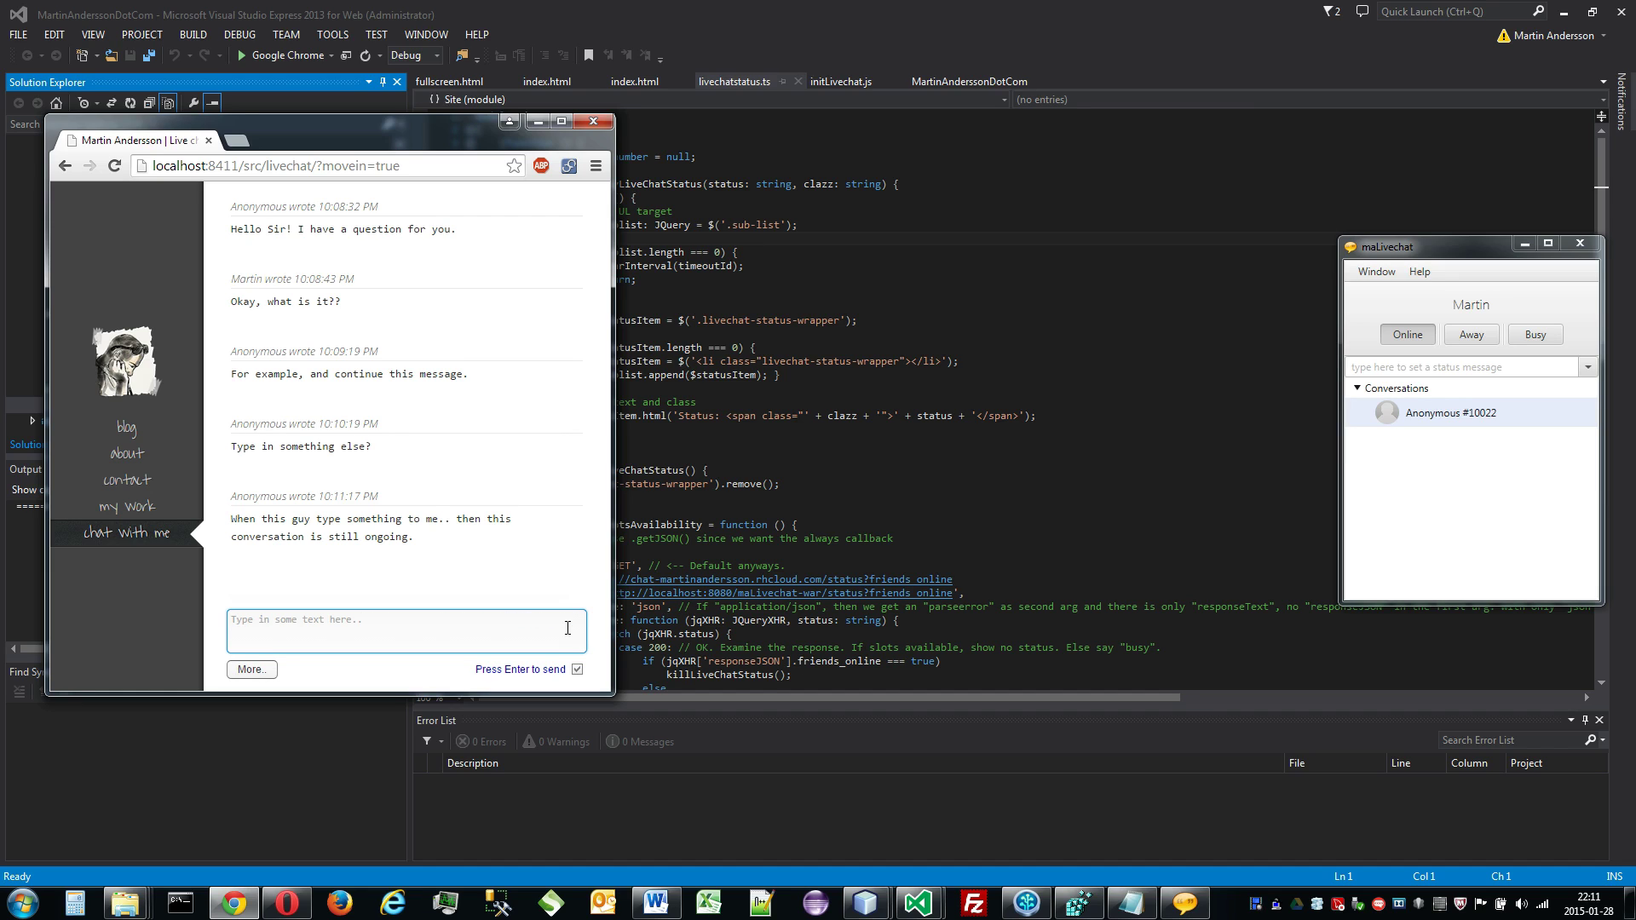
pyautogui.write('This is another message.')
pyautogui.press('Return')
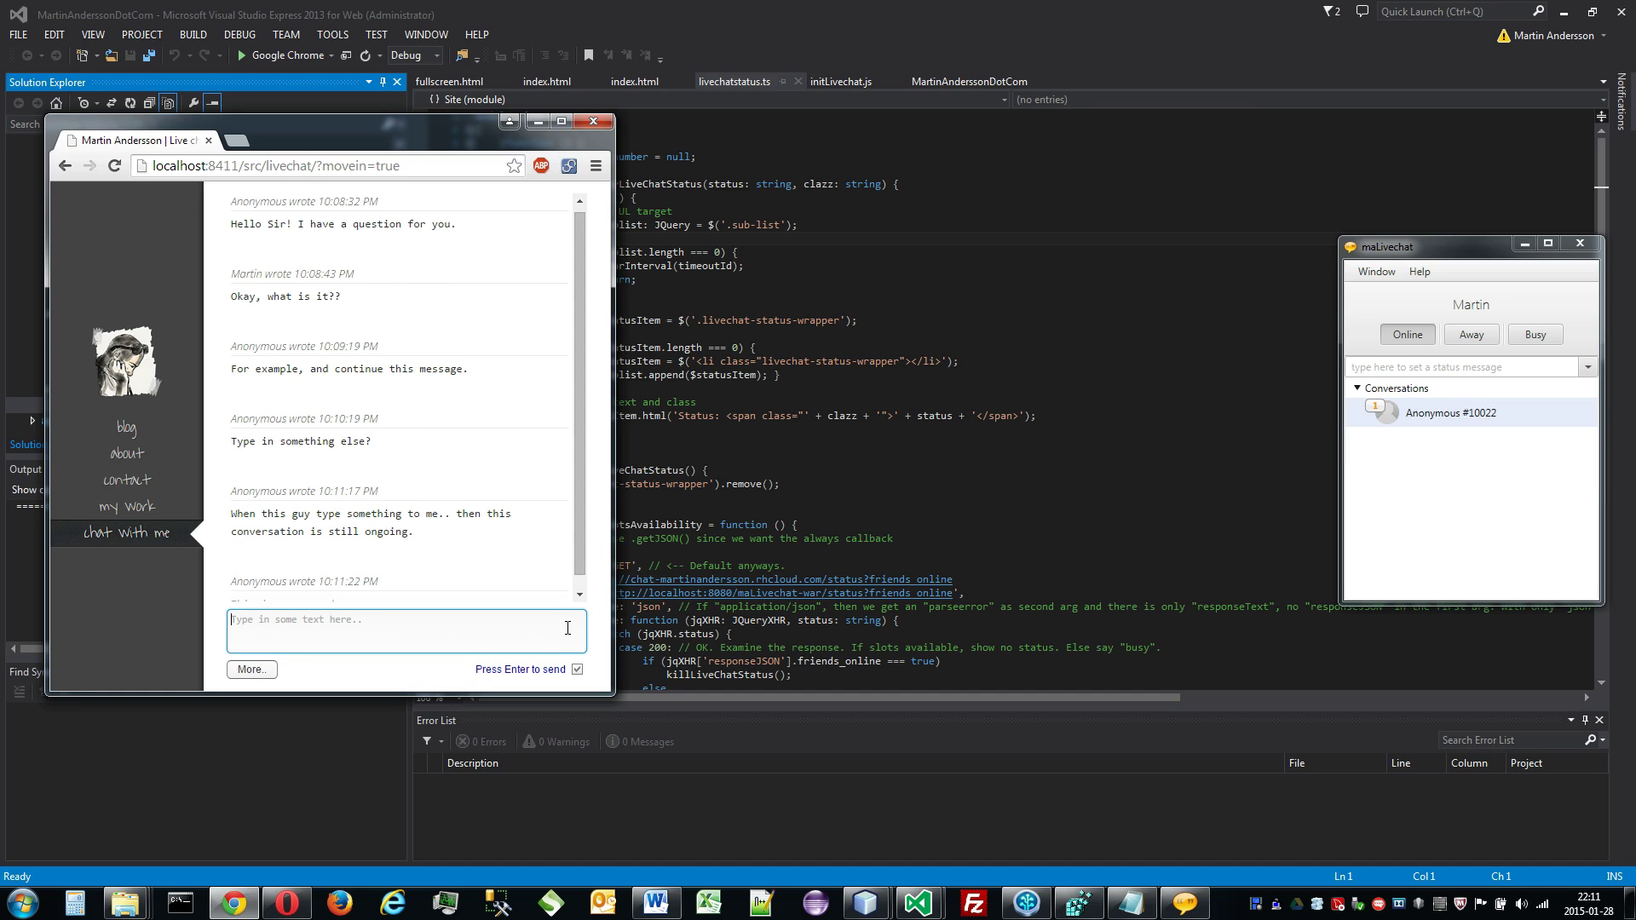
# Step: Open the Anonymous #10022 conversation in its own window beside the list
pyautogui.click(1417, 418)
pyautogui.doubleClick(1417, 417)
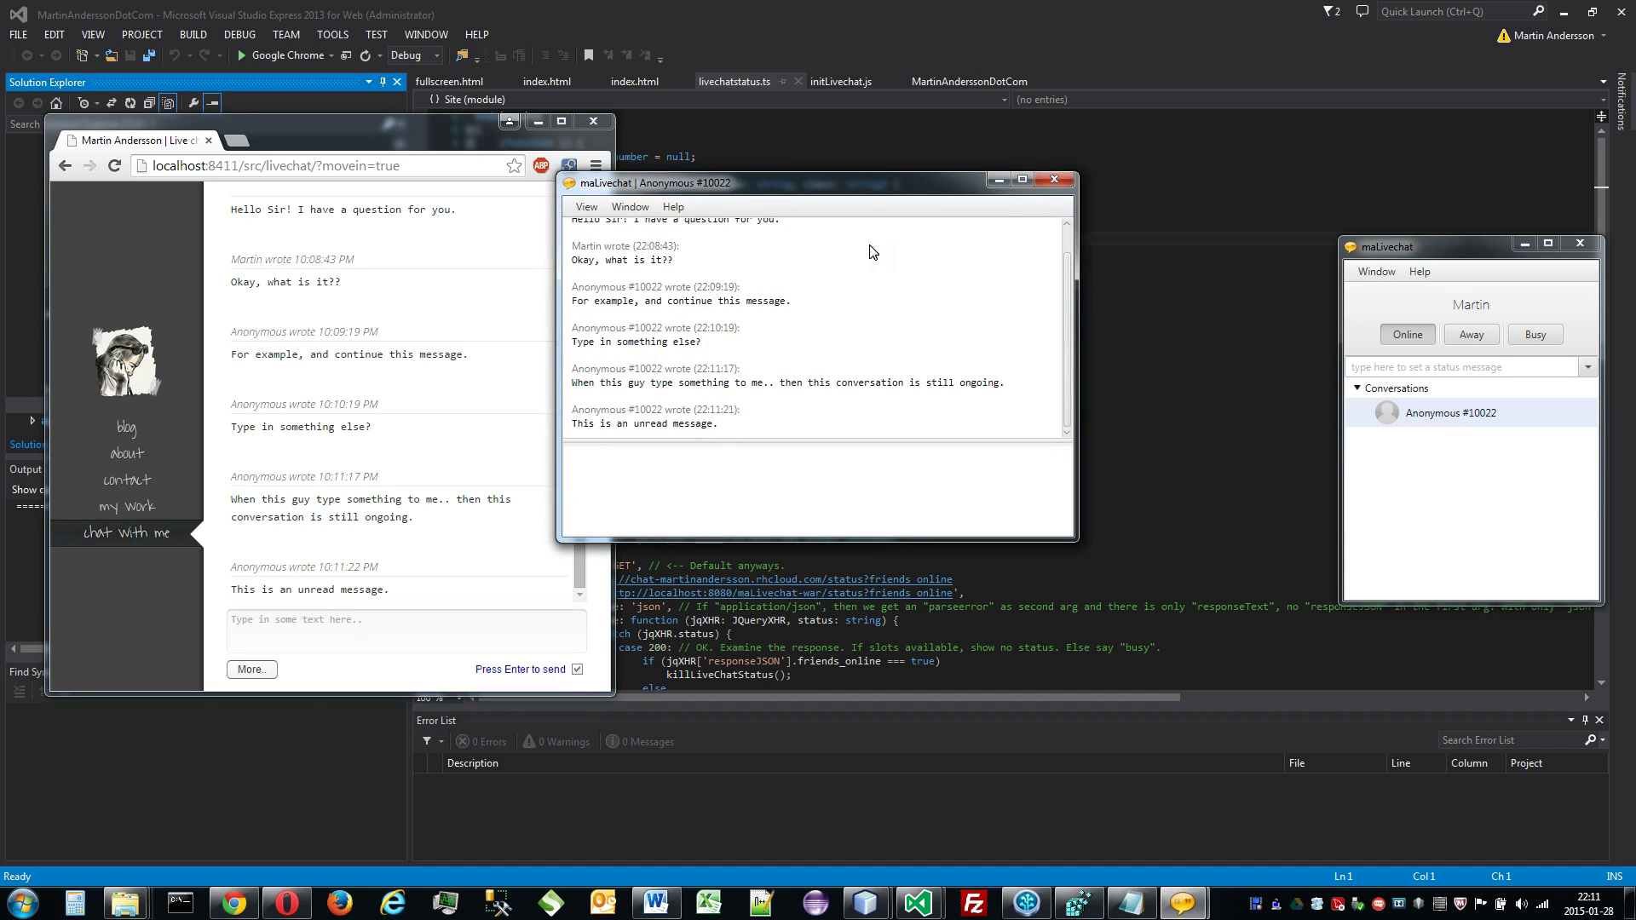
pyautogui.moveTo(861, 195); pyautogui.dragTo(1082, 258)
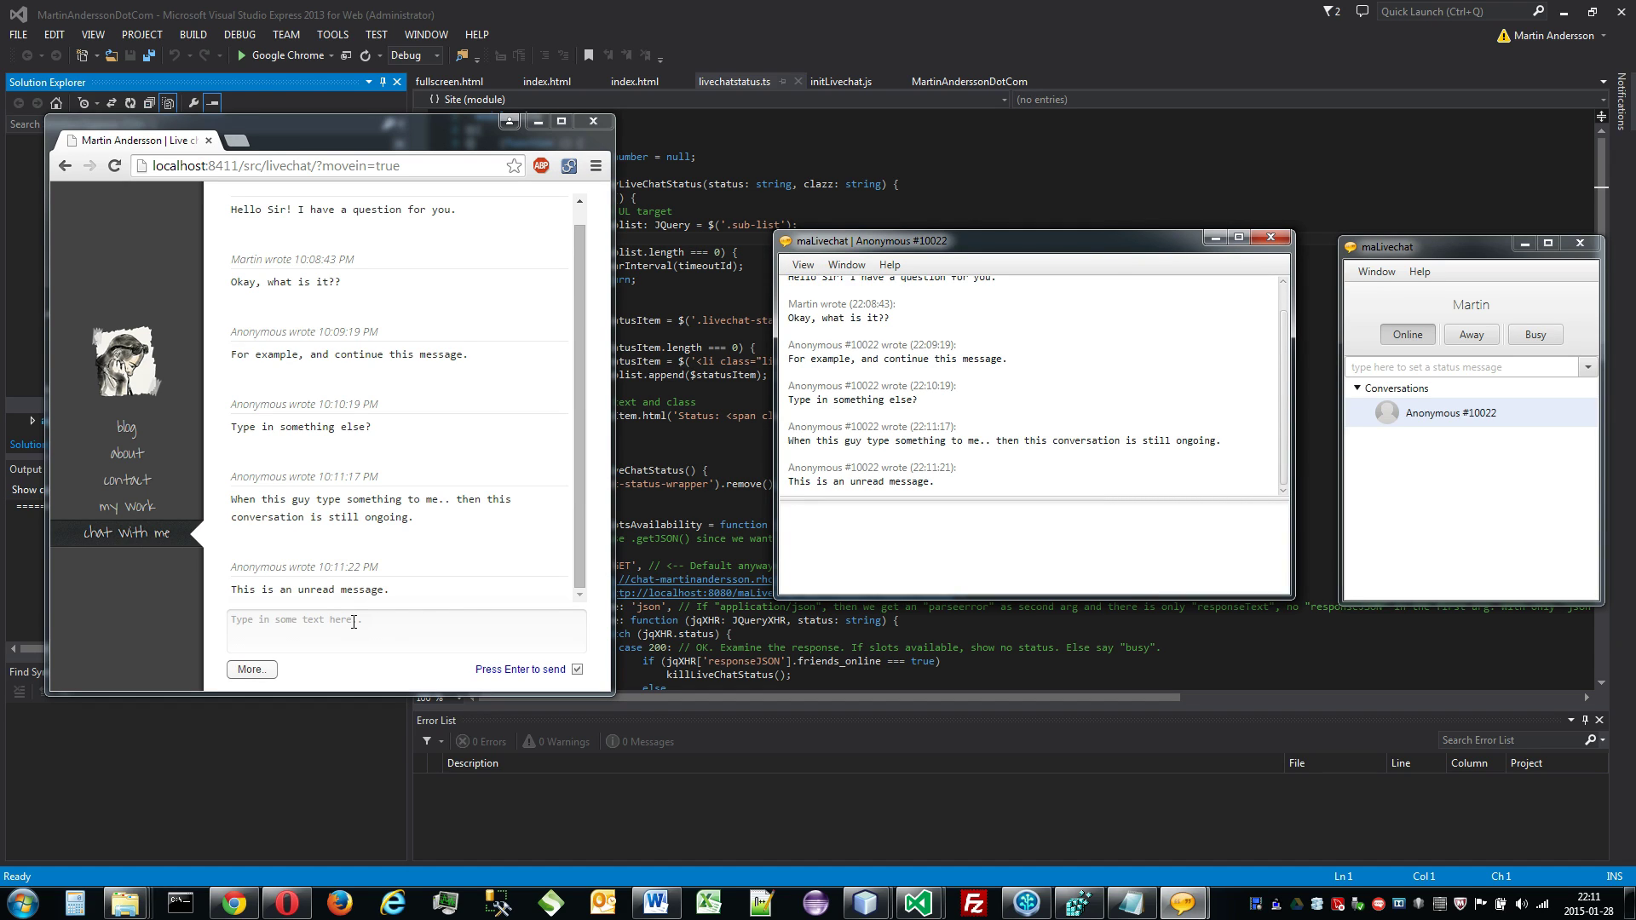
# Step: Rename the visitor from Anonymous to John in the chat options
pyautogui.click(265, 670)
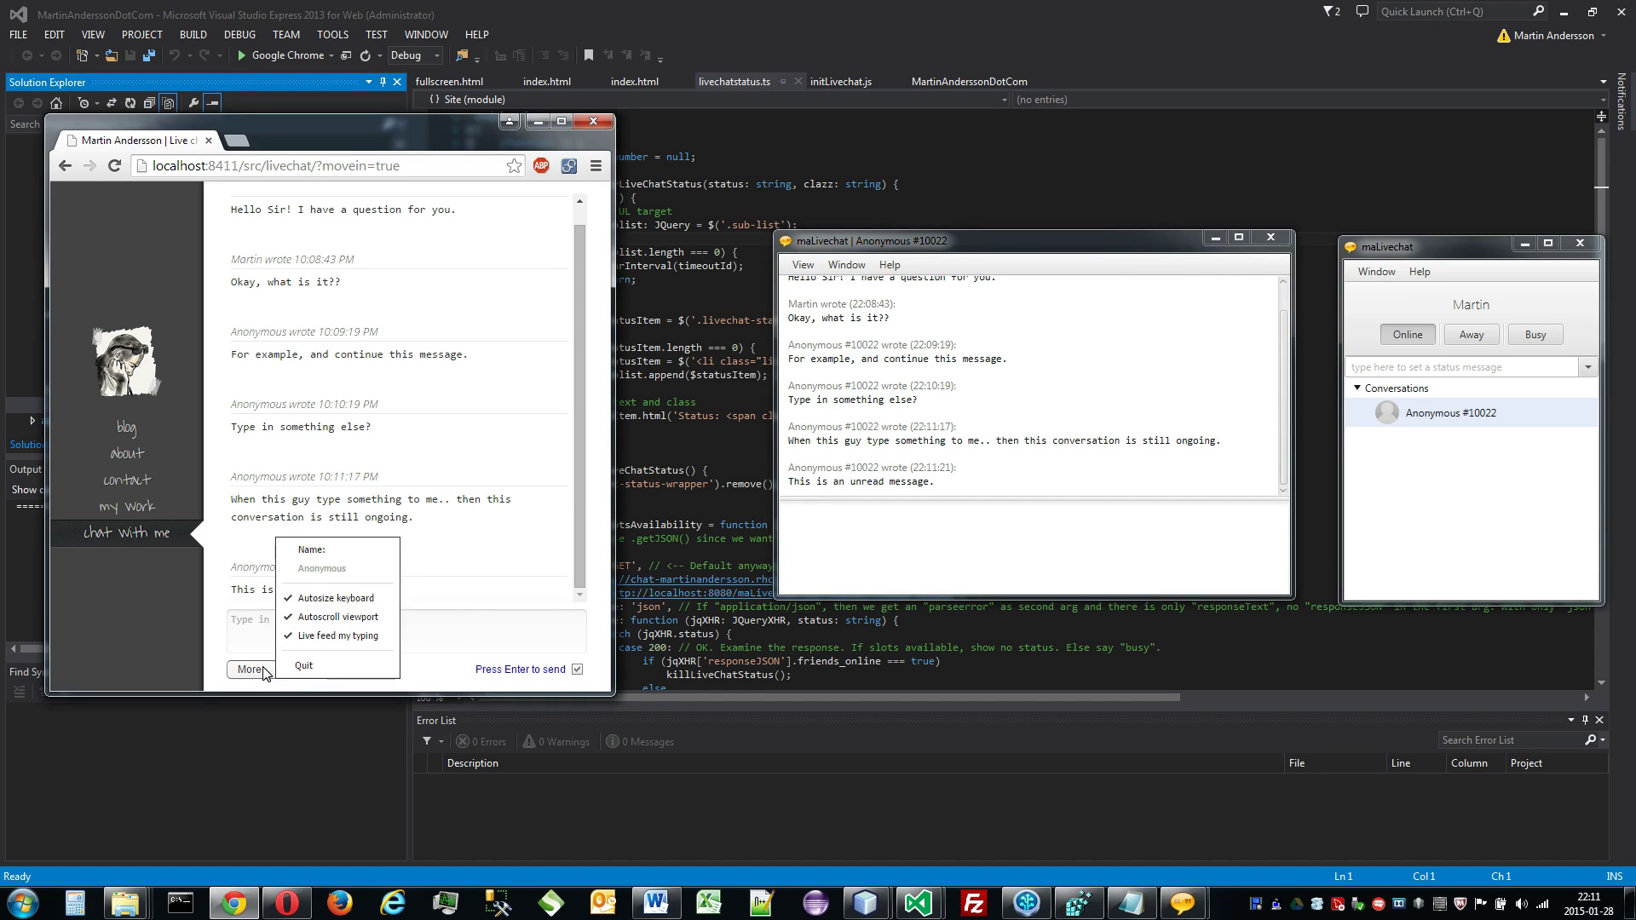
pyautogui.moveTo(369, 570); pyautogui.dragTo(269, 569)
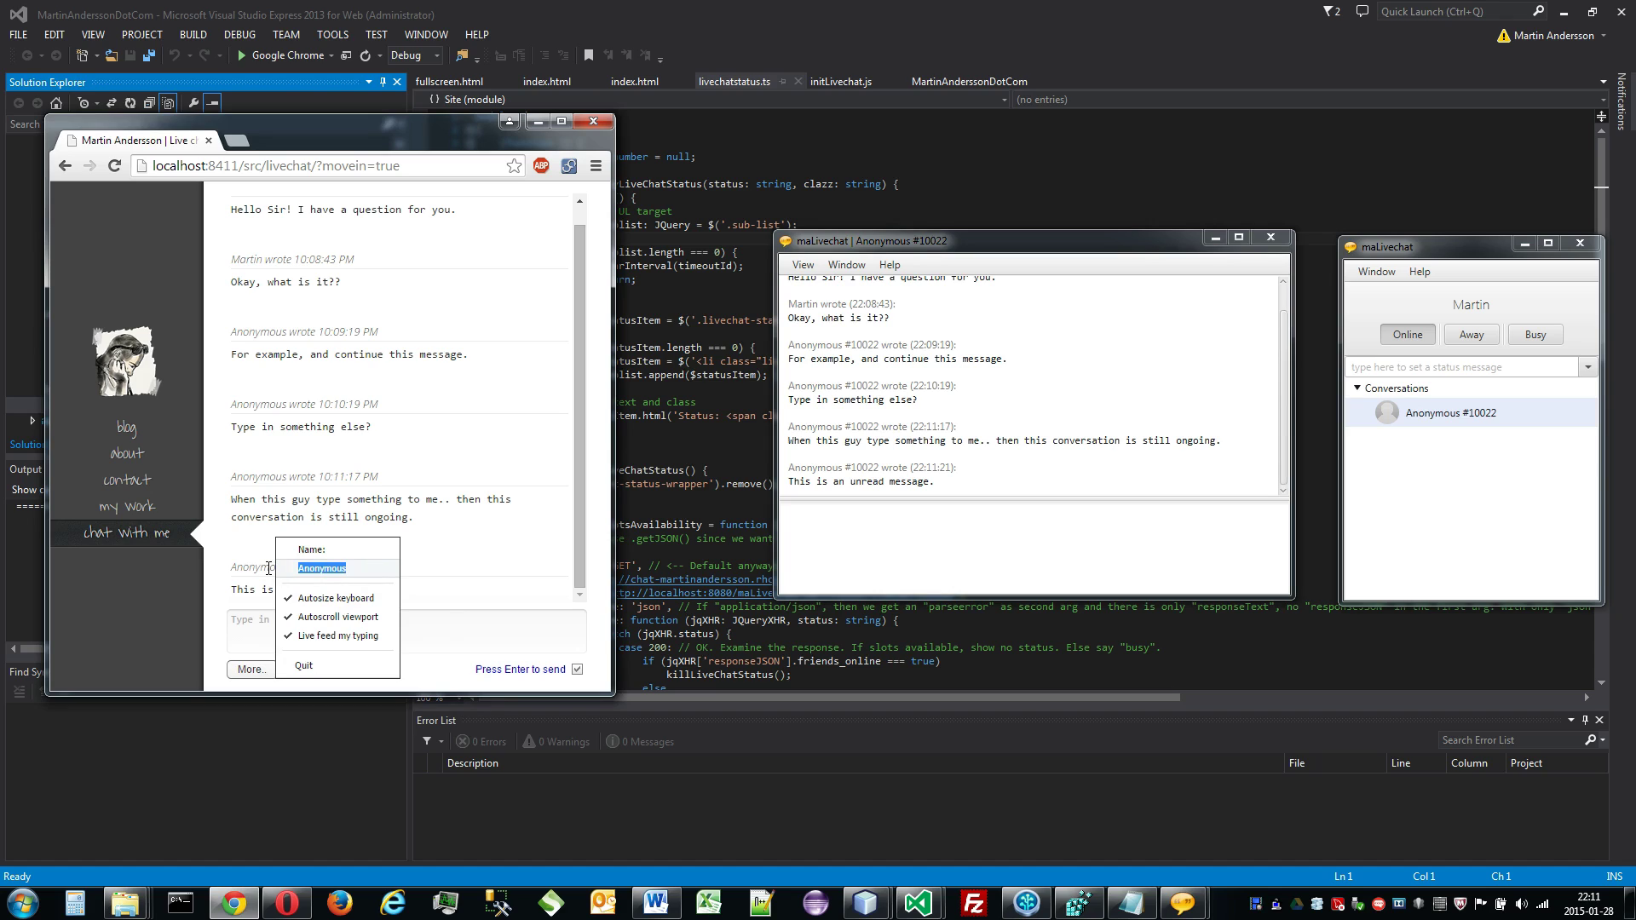
pyautogui.write('John')
pyautogui.press('Return')
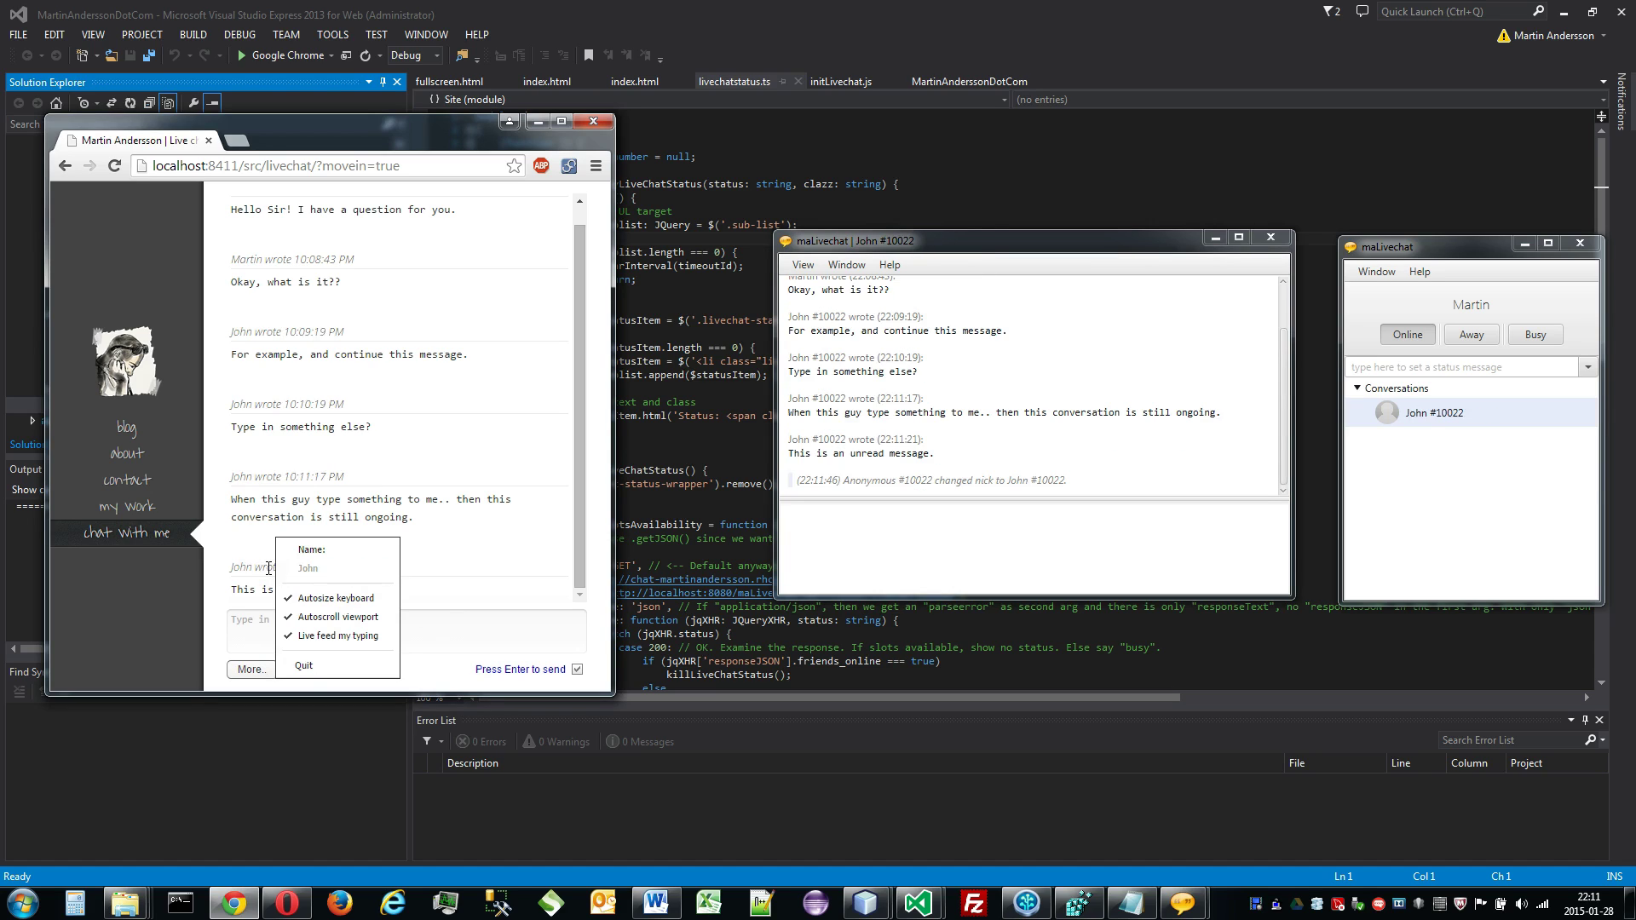
pyautogui.moveTo(230, 477); pyautogui.dragTo(253, 480)
pyautogui.click(251, 481)
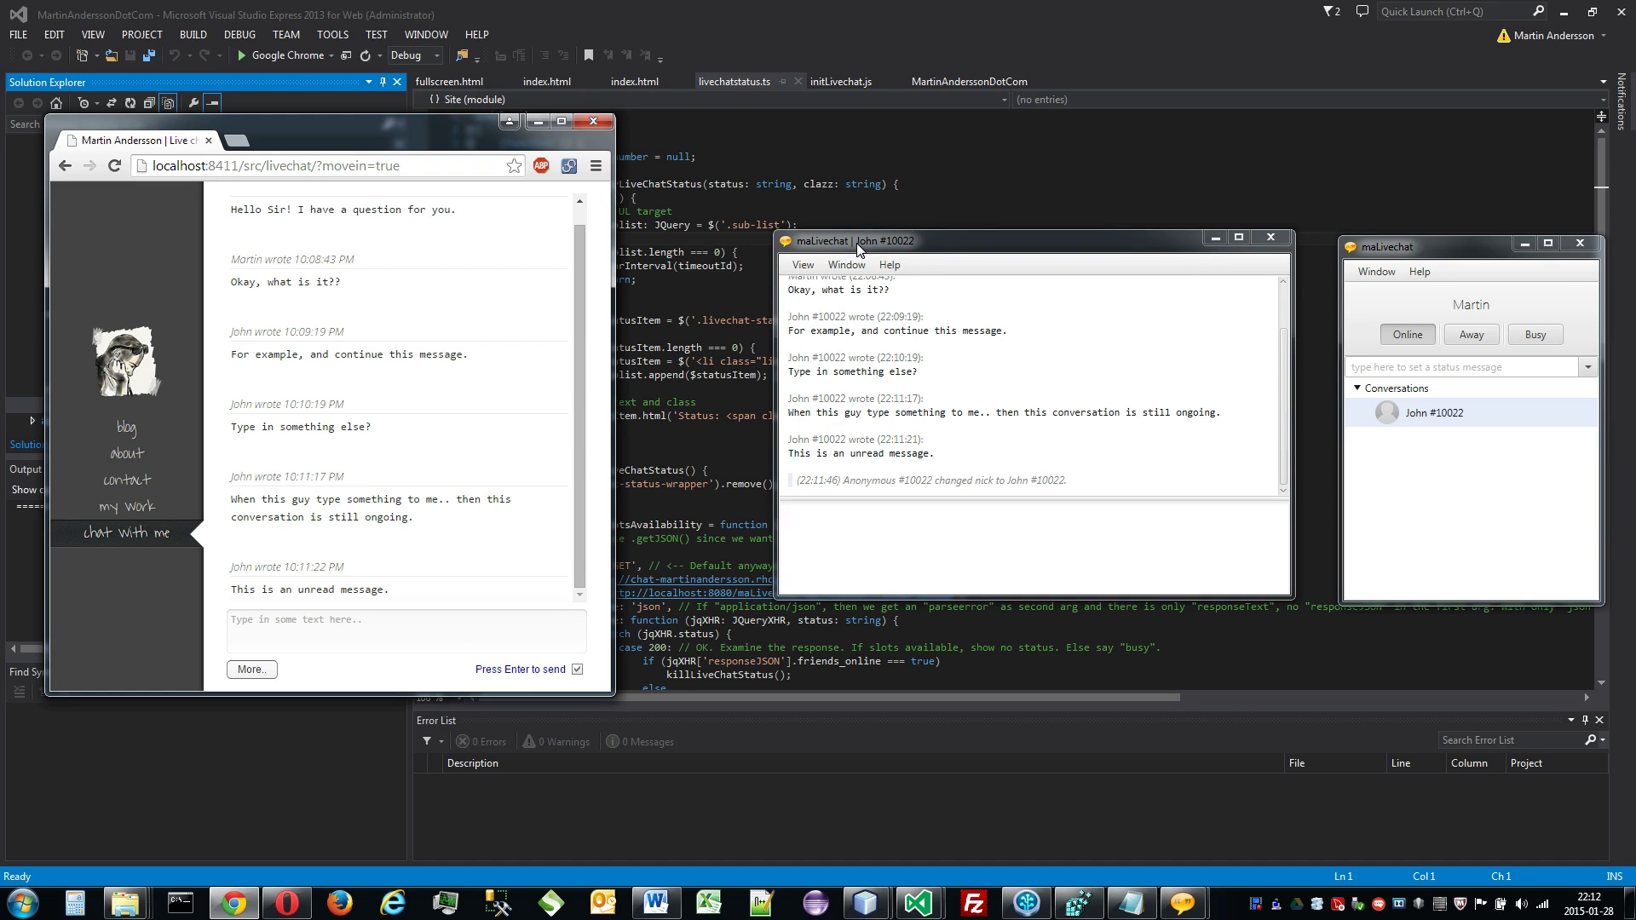
# Step: Show the conversation window's side panel with the Participants list expanded
pyautogui.moveTo(1462, 431)
pyautogui.click(802, 265)
pyautogui.click(820, 286)
pyautogui.click(823, 288)
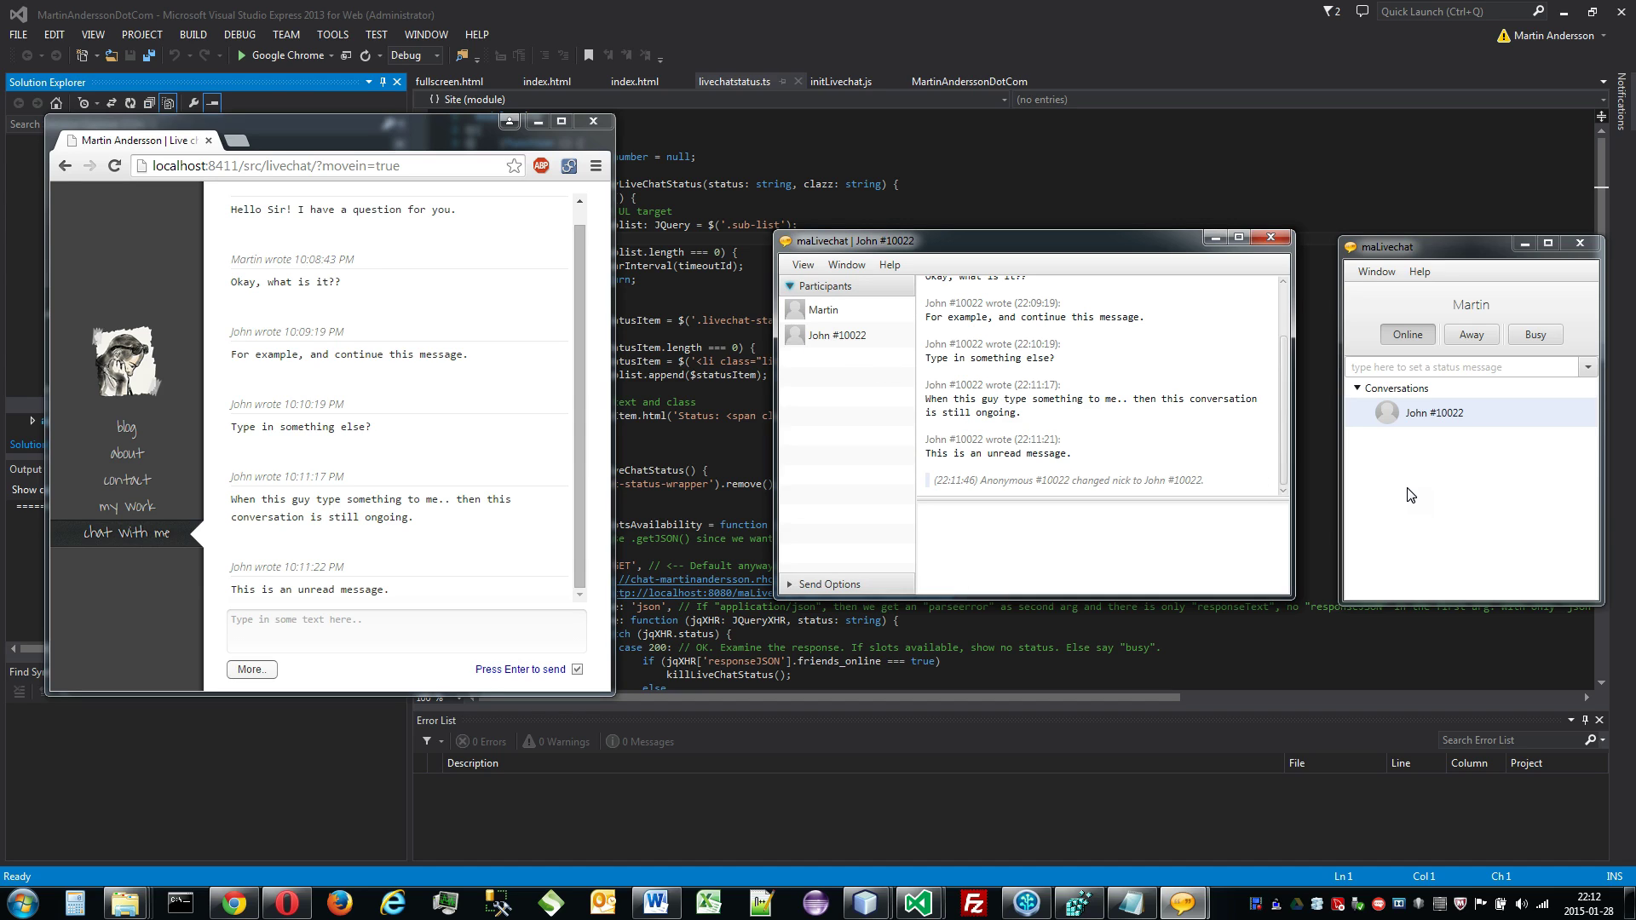
# Step: Try editing operator name Martin, revert it, and turn off Press Enter to send
pyautogui.click(1510, 307)
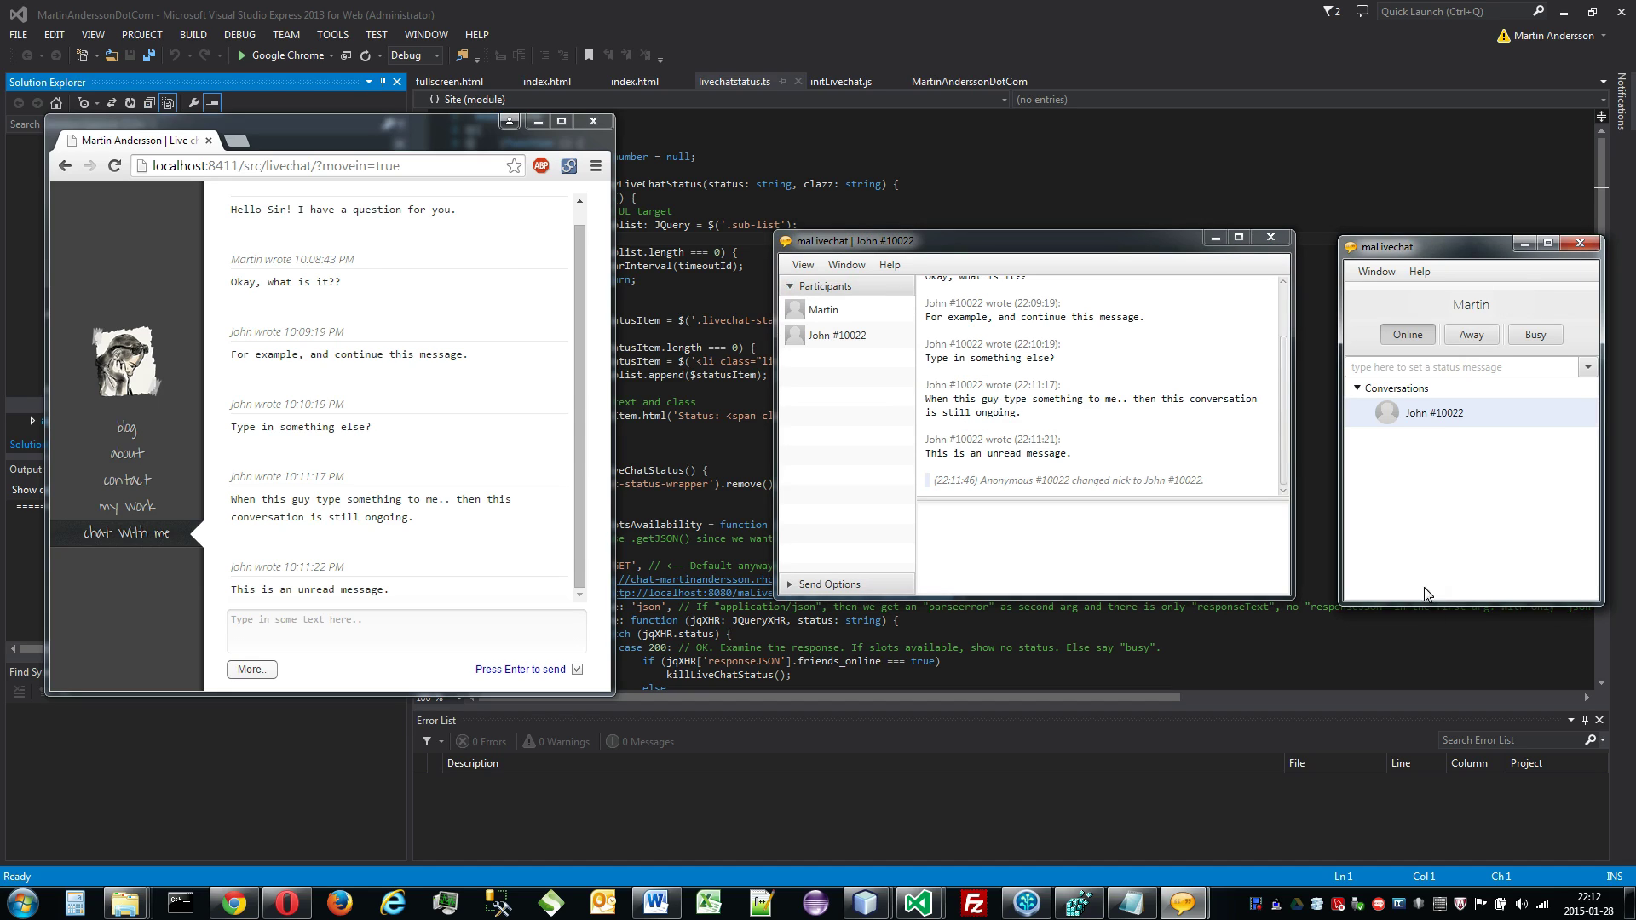
pyautogui.press('BackSpace')
pyautogui.press('BackSpace')
pyautogui.press('BackSpace')
pyautogui.press('BackSpace')
pyautogui.press('BackSpace')
pyautogui.press('BackSpace')
pyautogui.write('to something else')
pyautogui.press('Escape')
pyautogui.click(485, 628)
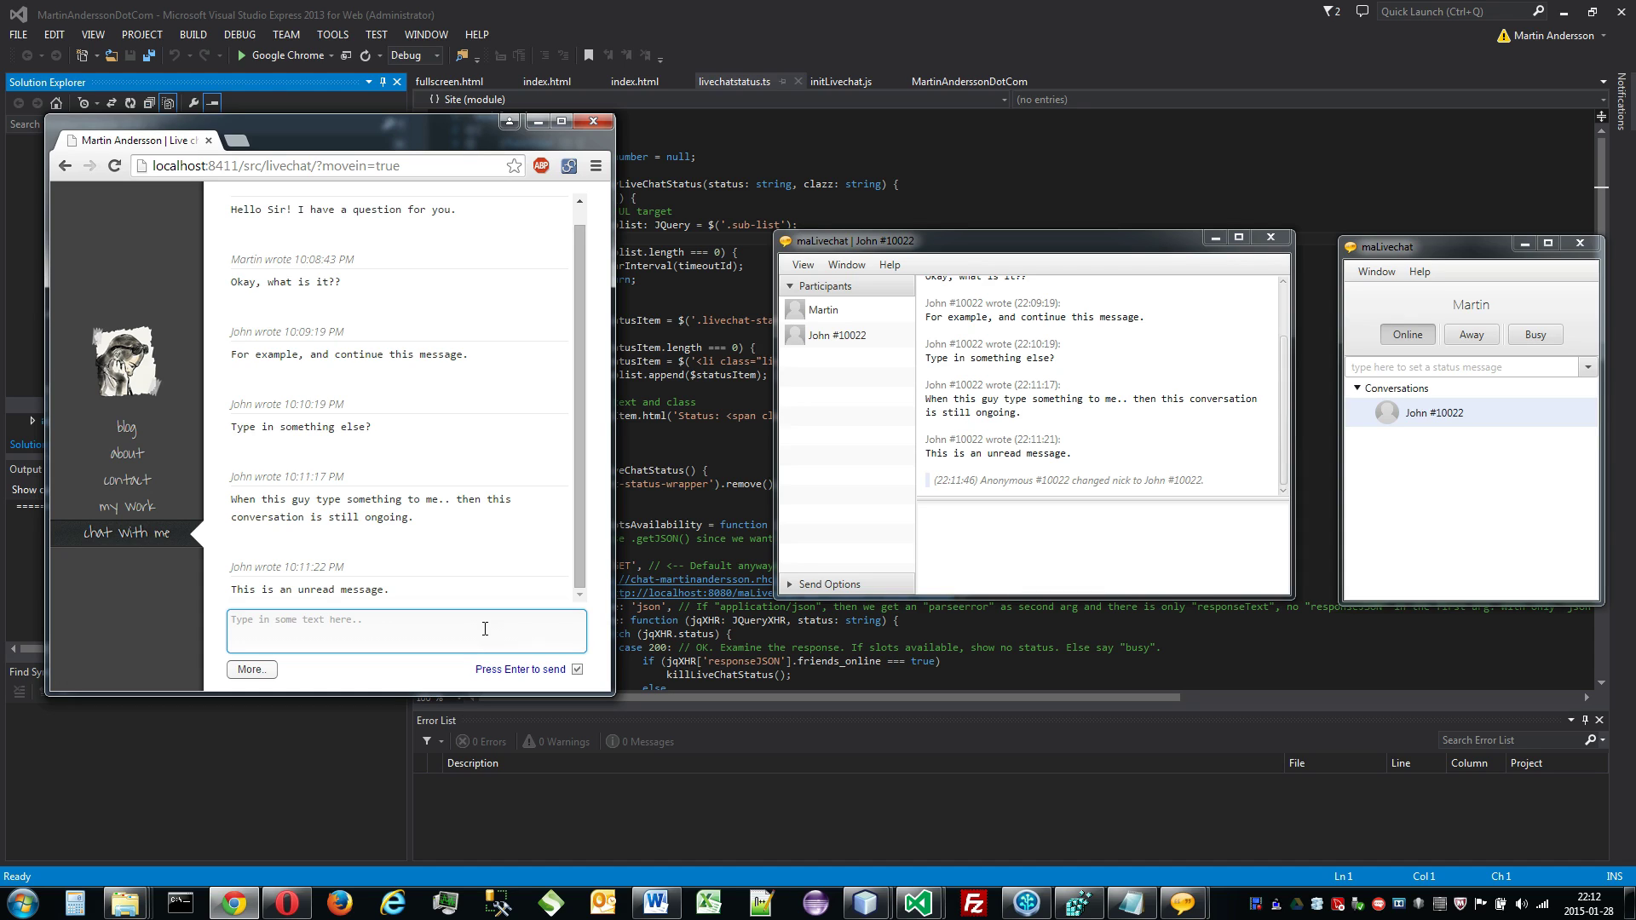
pyautogui.click(501, 669)
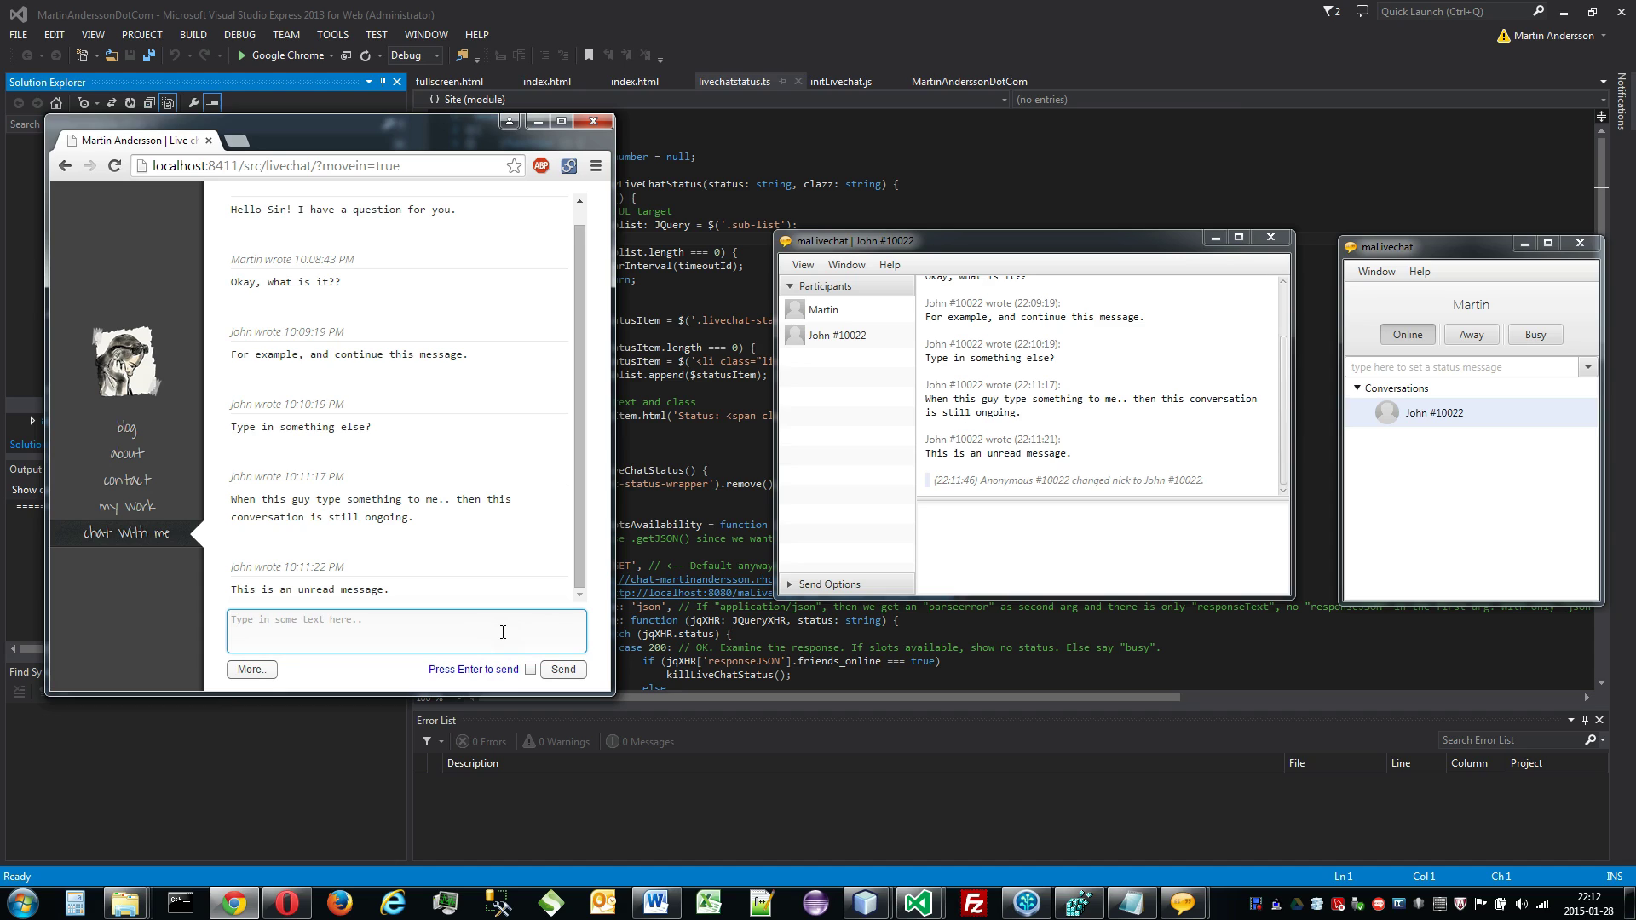
pyautogui.write('line 1 ')
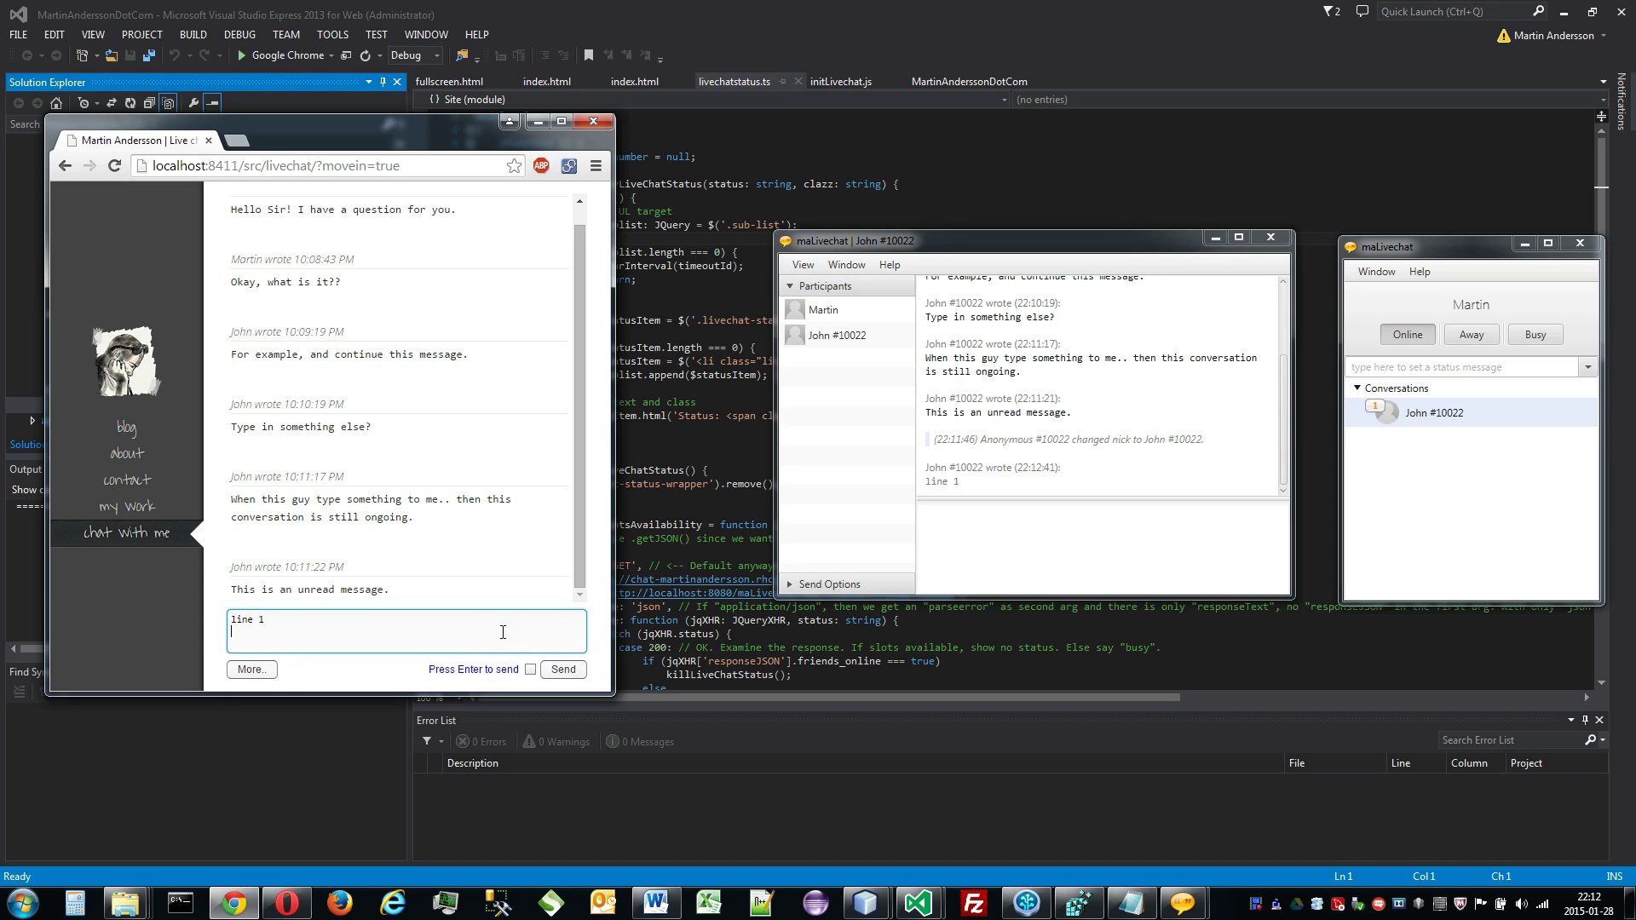
pyautogui.write('line 2')
pyautogui.press('Return')
pyautogui.write('3')
pyautogui.press('Return')
pyautogui.write('4')
pyautogui.press('Return')
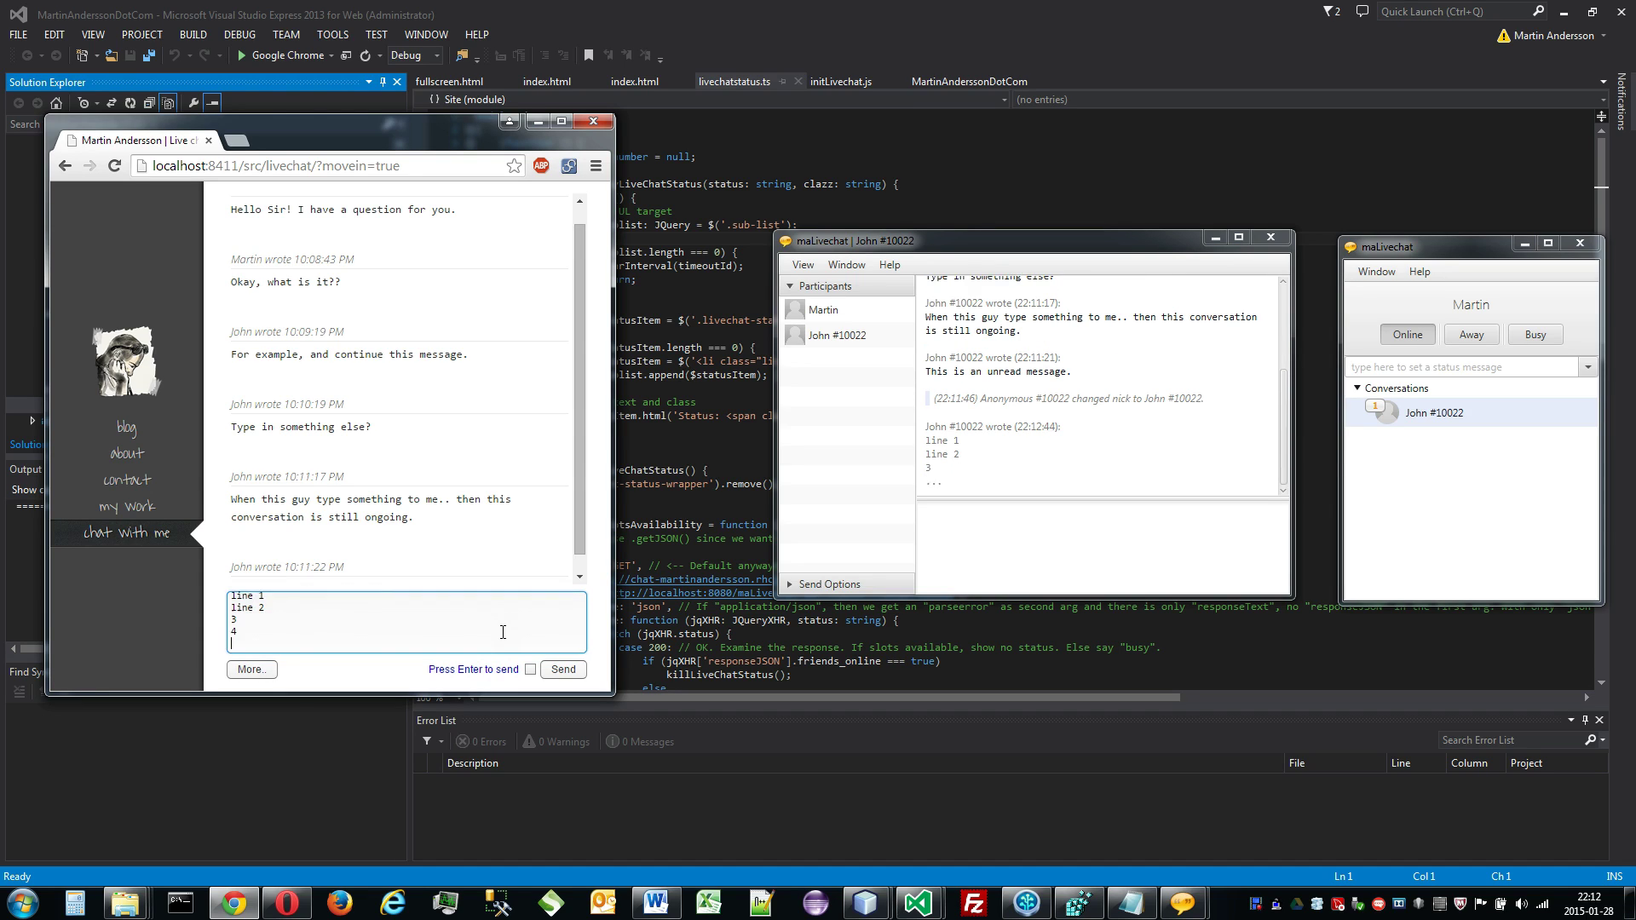
pyautogui.write('5')
pyautogui.press('Return')
pyautogui.write('6')
pyautogui.press('Return')
pyautogui.write('7')
pyautogui.press('Return')
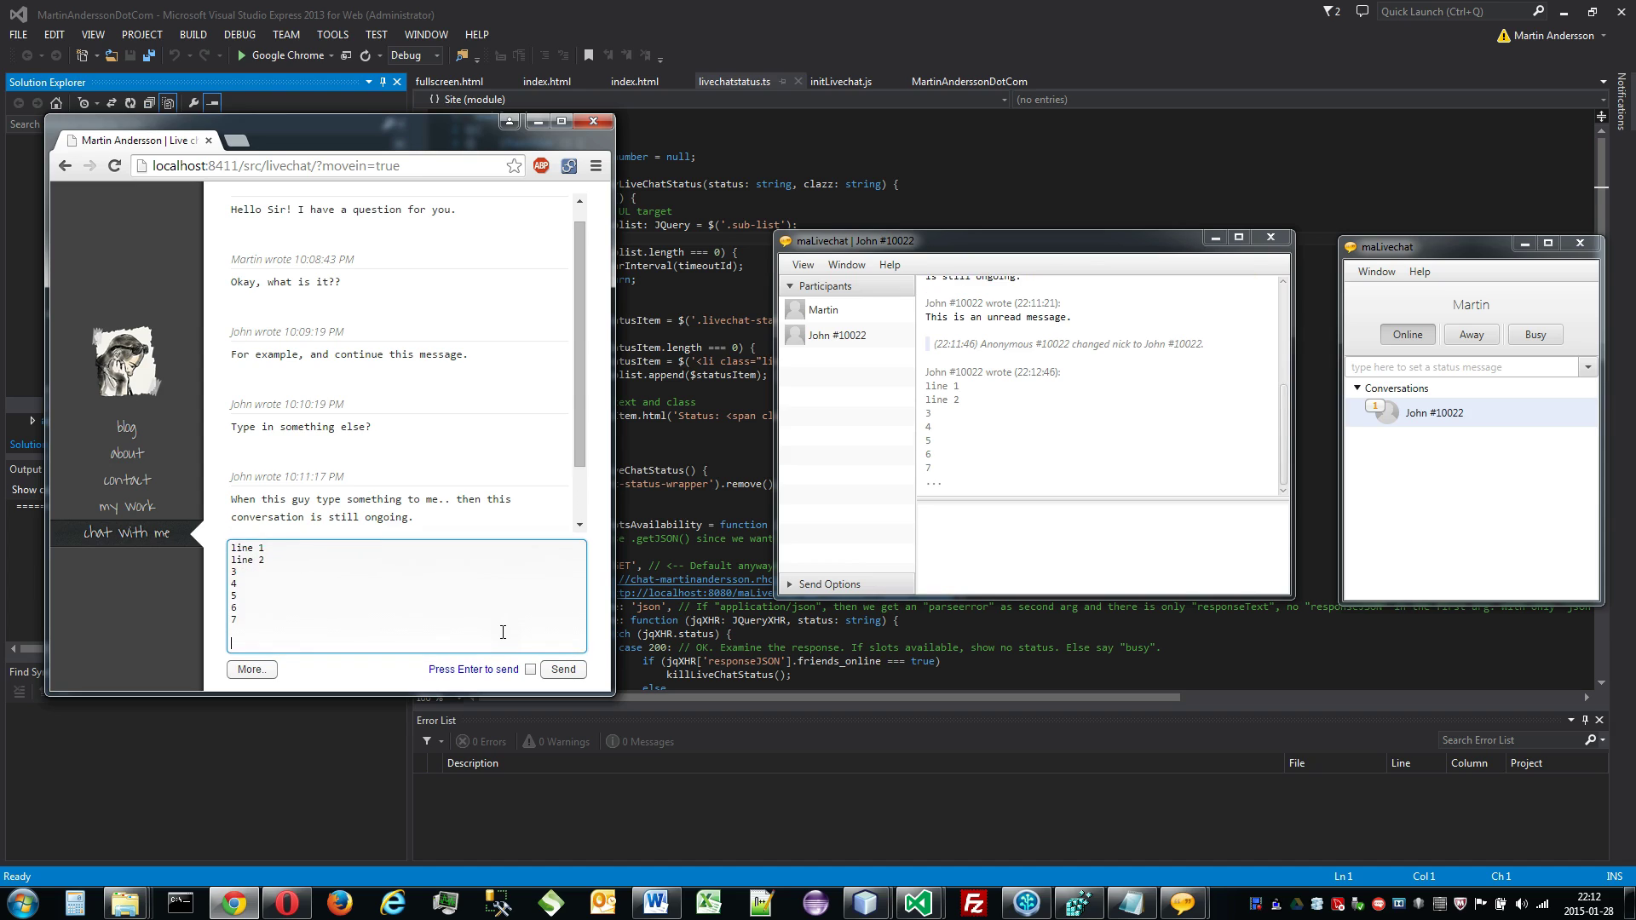
pyautogui.press('Return')
pyautogui.press('Return')
pyautogui.press('Return')
pyautogui.press('Return')
pyautogui.press('Return')
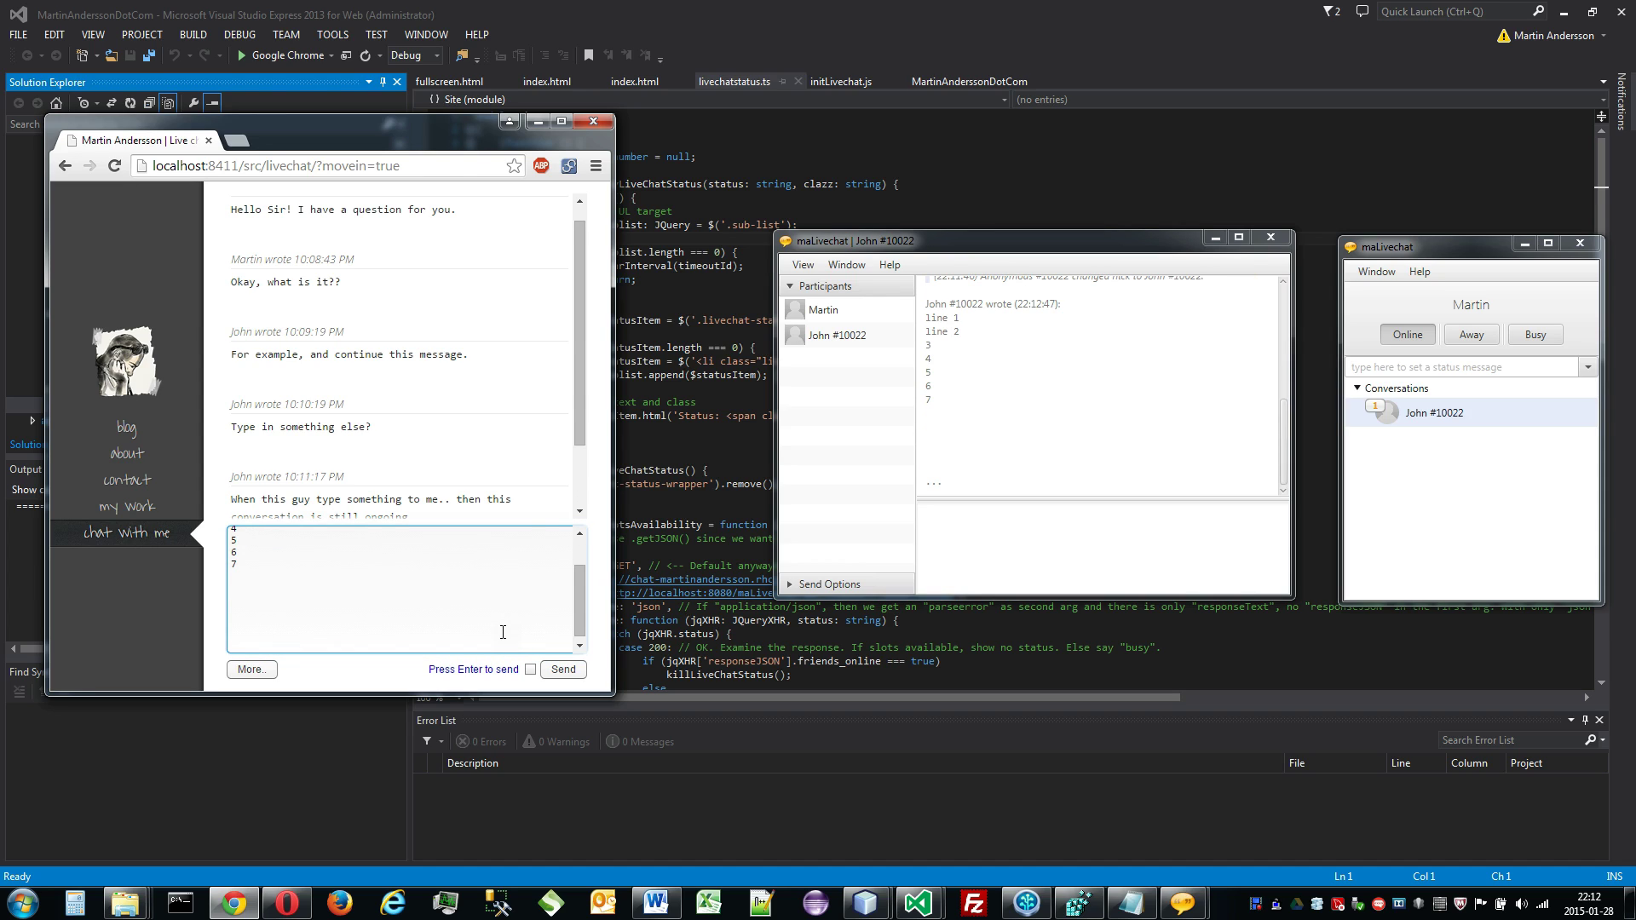
pyautogui.press('BackSpace')
pyautogui.press('BackSpace')
pyautogui.press('BackSpace')
pyautogui.press('BackSpace')
pyautogui.press('BackSpace')
pyautogui.press('BackSpace')
pyautogui.press('BackSpace')
pyautogui.press('BackSpace')
pyautogui.press('BackSpace')
pyautogui.press('BackSpace')
pyautogui.press('BackSpace')
pyautogui.press('BackSpace')
pyautogui.press('BackSpace')
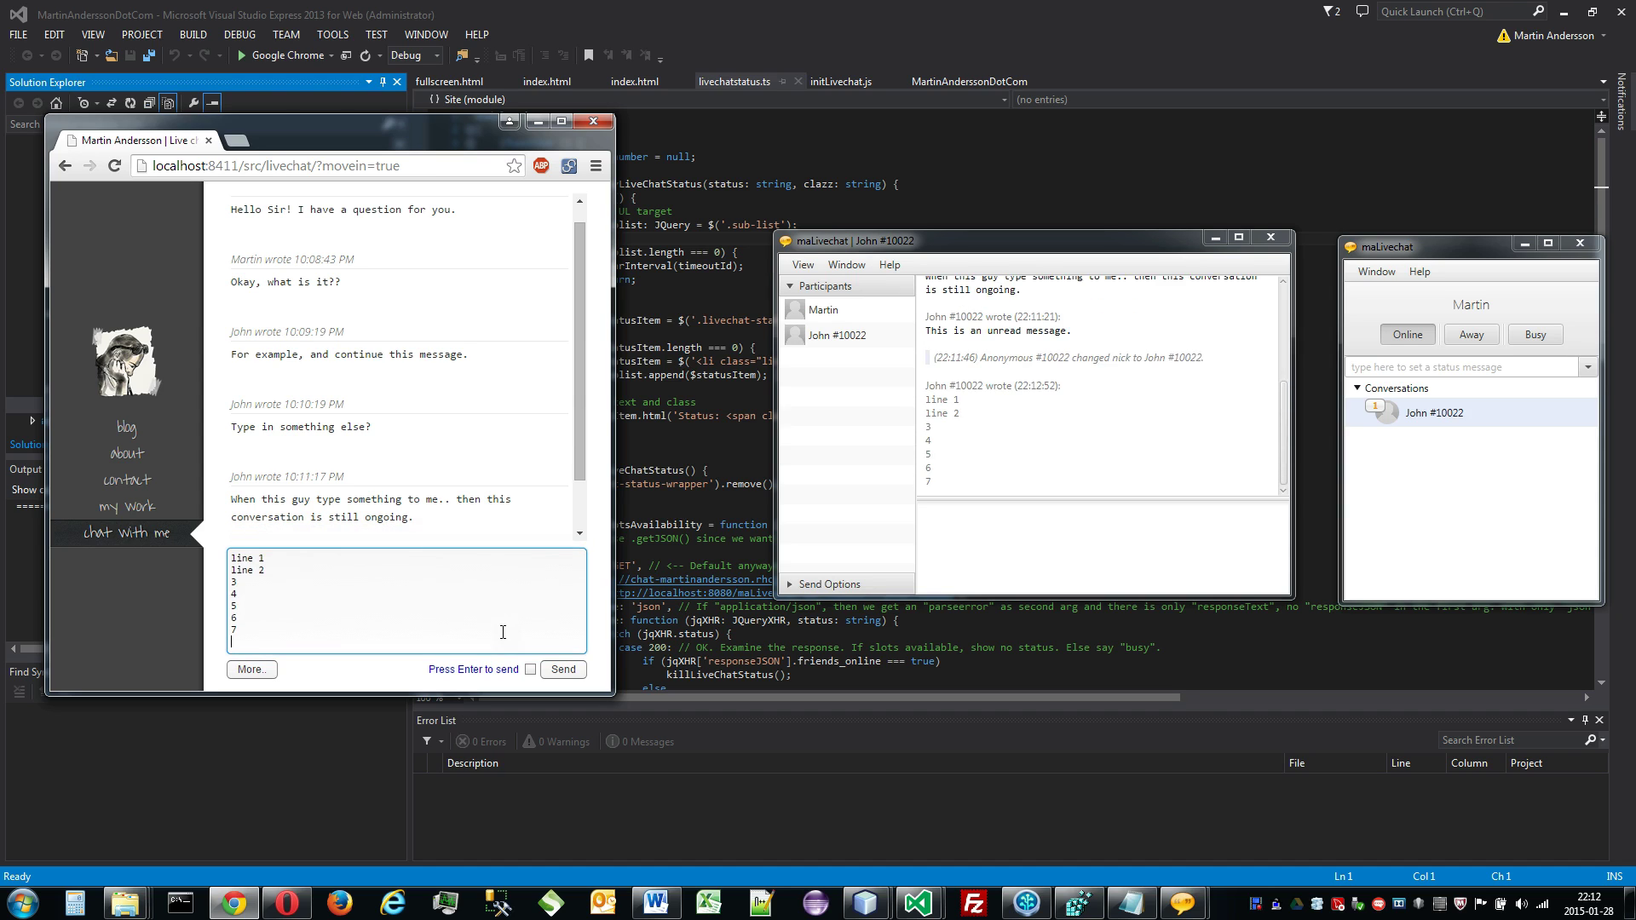
pyautogui.press('BackSpace')
pyautogui.press('BackSpace')
pyautogui.press('BackSpace')
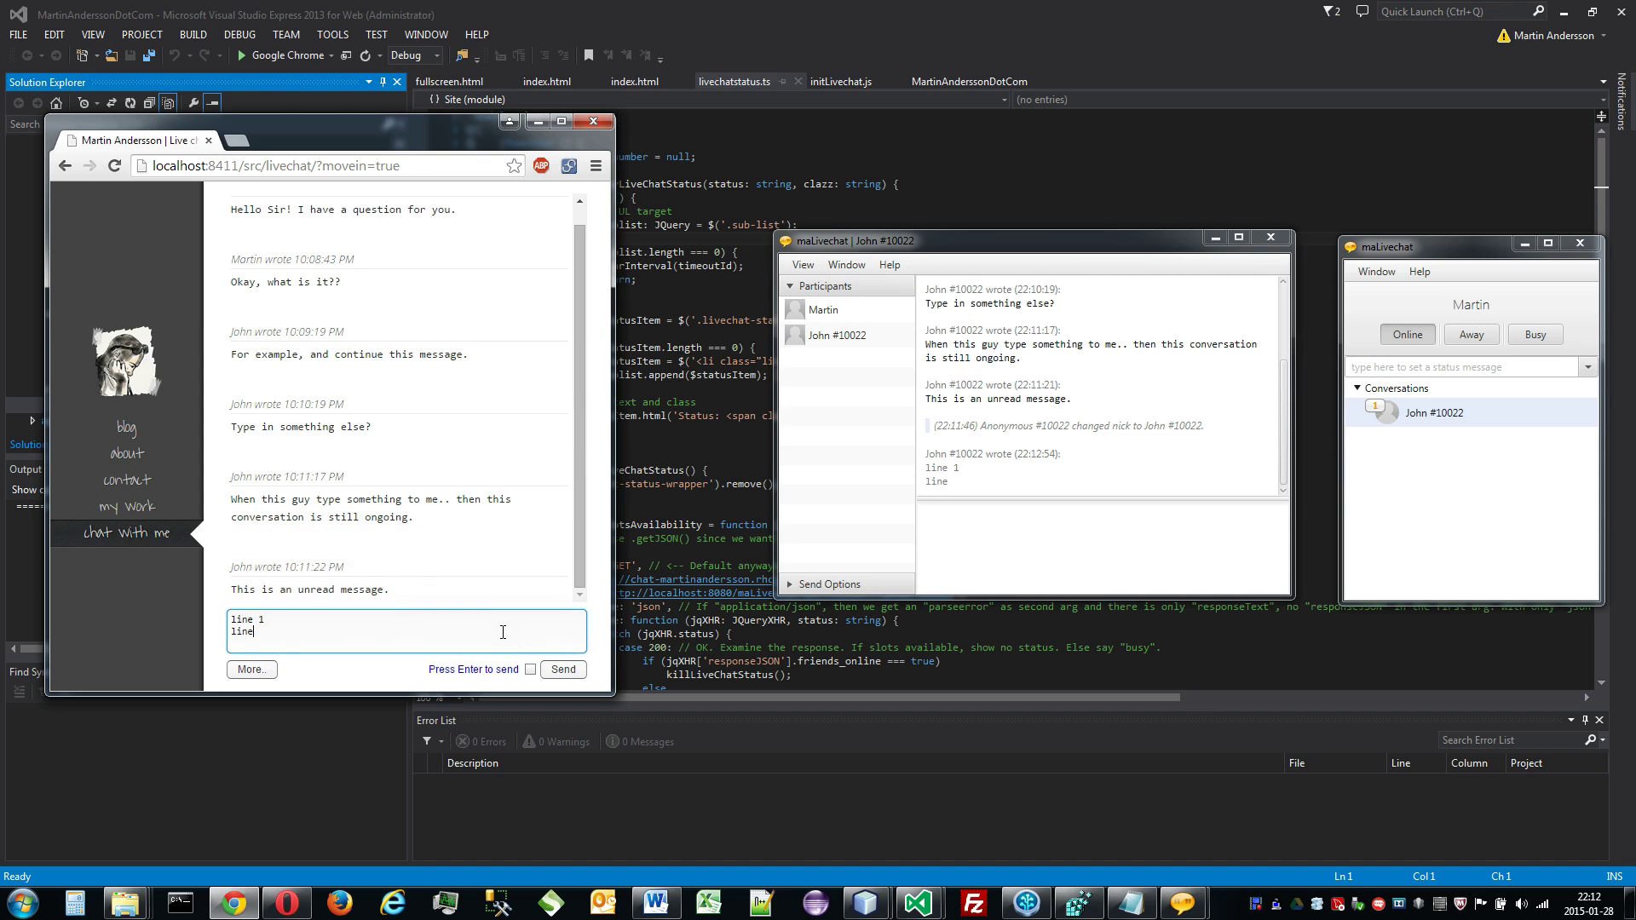
pyautogui.press('BackSpace')
pyautogui.press('BackSpace')
pyautogui.press('BackSpace')
pyautogui.press('BackSpace')
pyautogui.press('BackSpace')
pyautogui.press('BackSpace')
pyautogui.press('BackSpace')
pyautogui.press('BackSpace')
pyautogui.press('BackSpace')
pyautogui.press('BackSpace')
pyautogui.press('BackSpace')
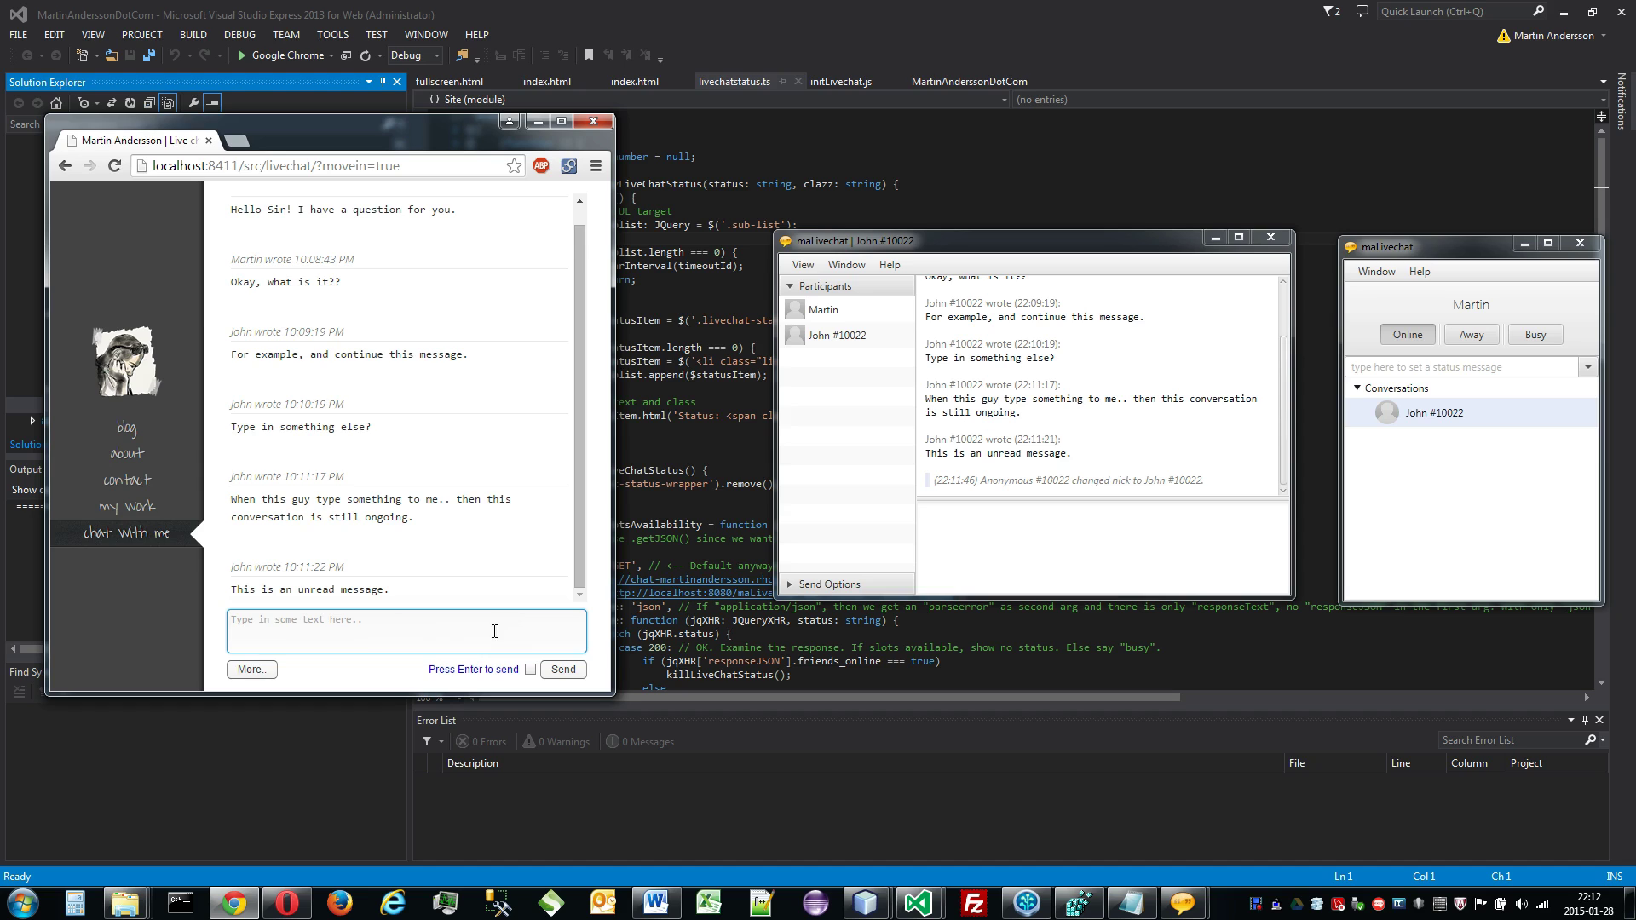
# Step: Disable Autosize keyboard, enlarge the input, and send 'This is a really large keyboard!' with Send
pyautogui.click(251, 669)
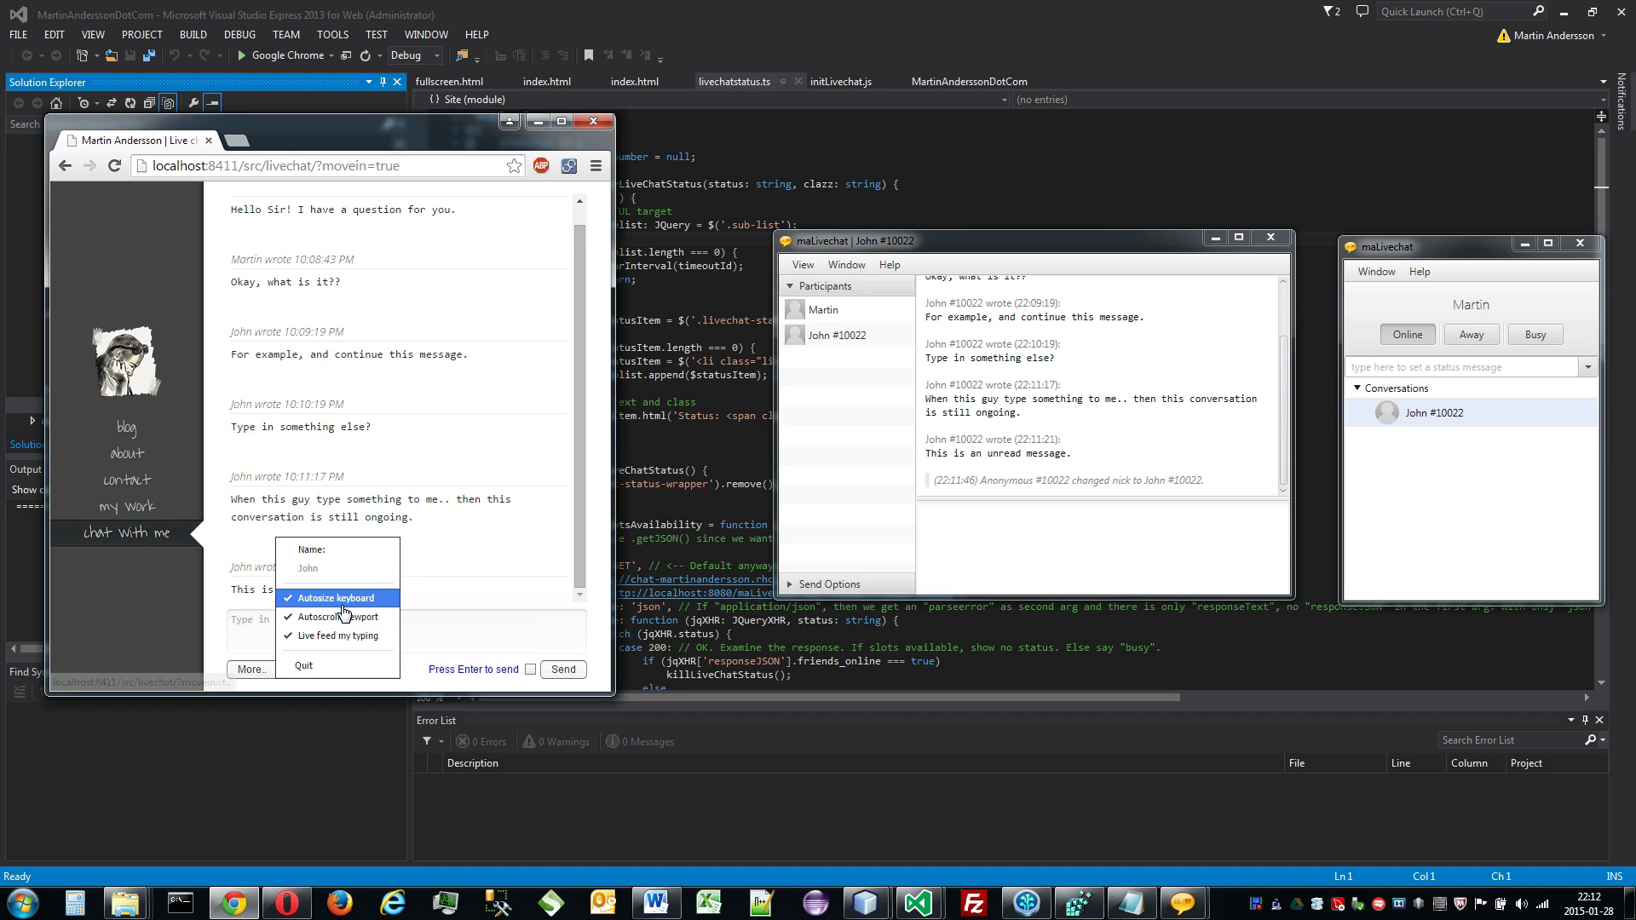
pyautogui.click(342, 604)
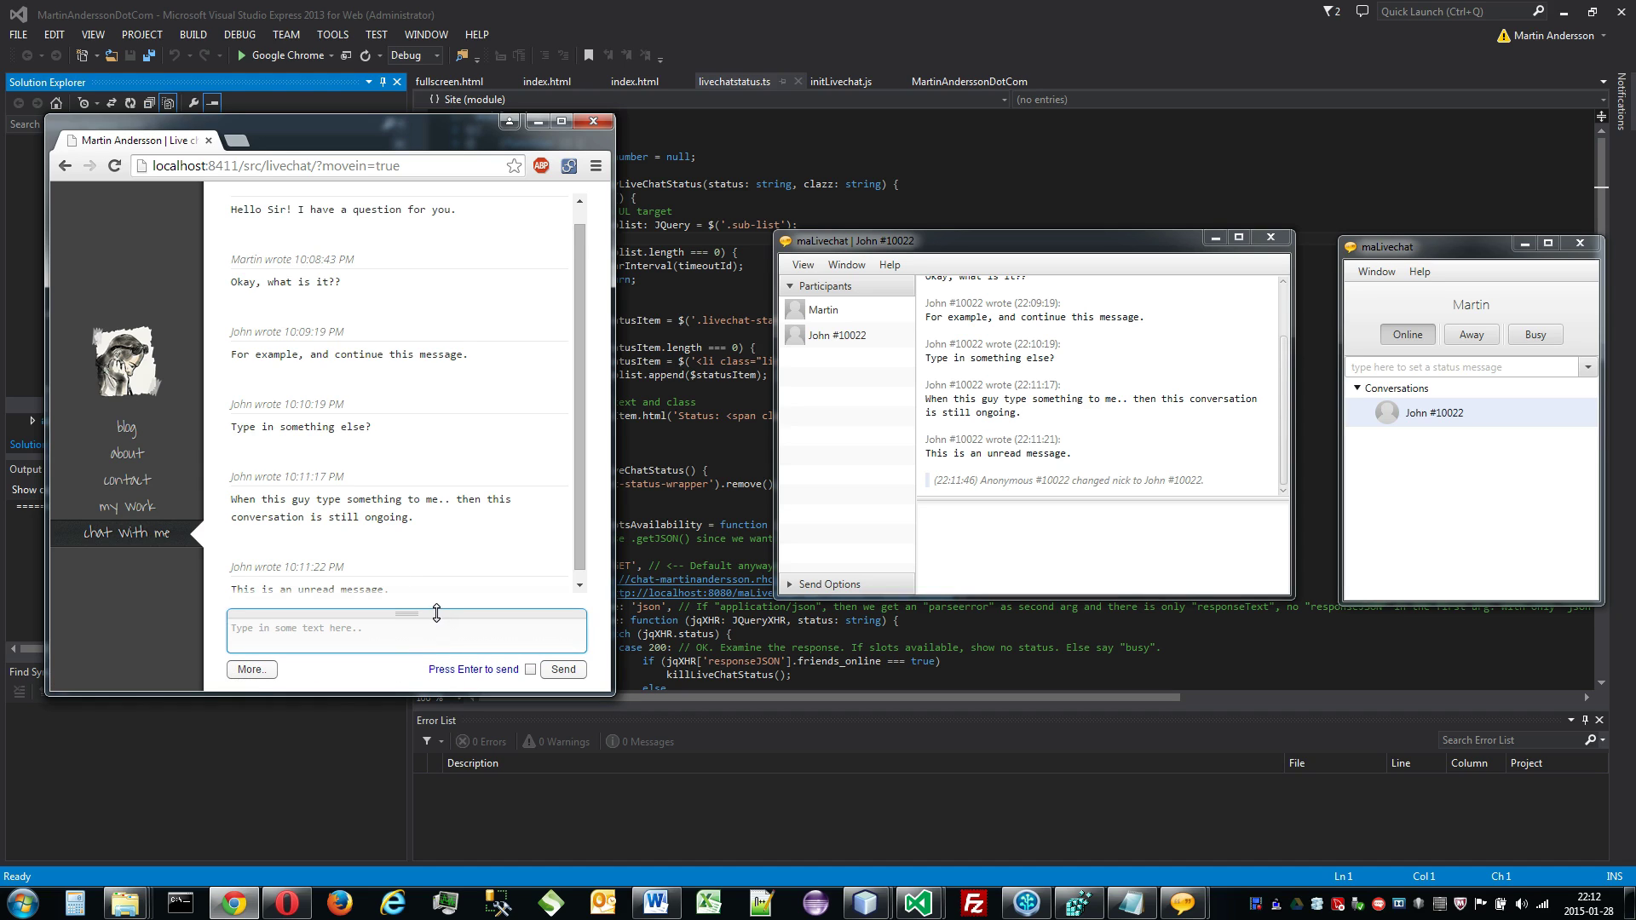
pyautogui.moveTo(436, 613); pyautogui.dragTo(452, 313)
pyautogui.click(460, 421)
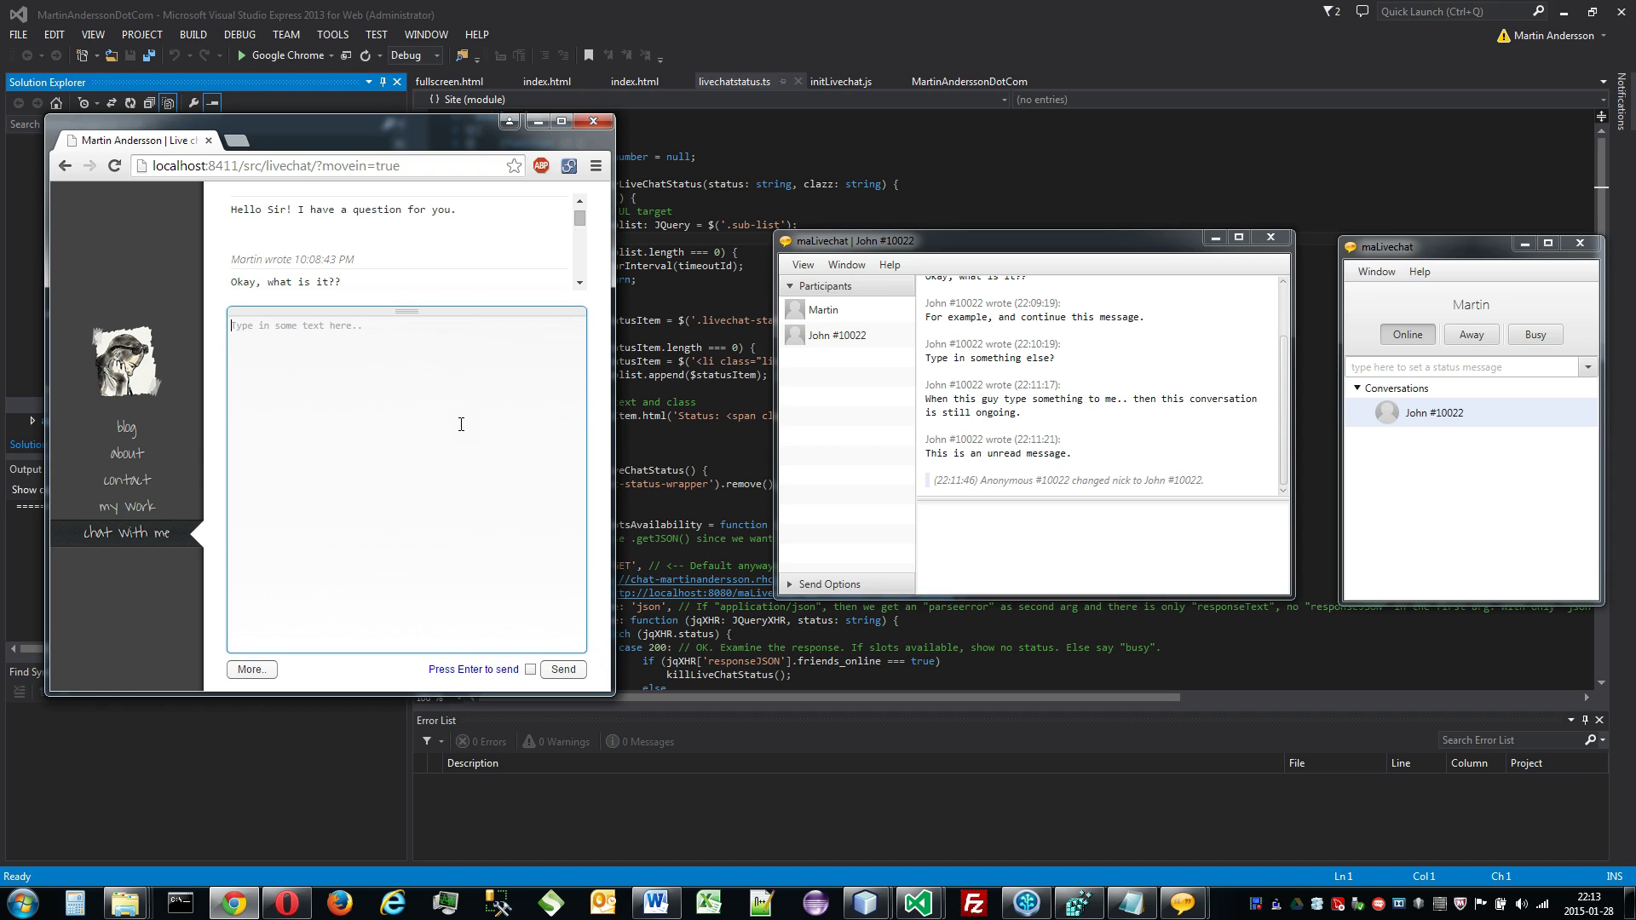
pyautogui.write('This is')
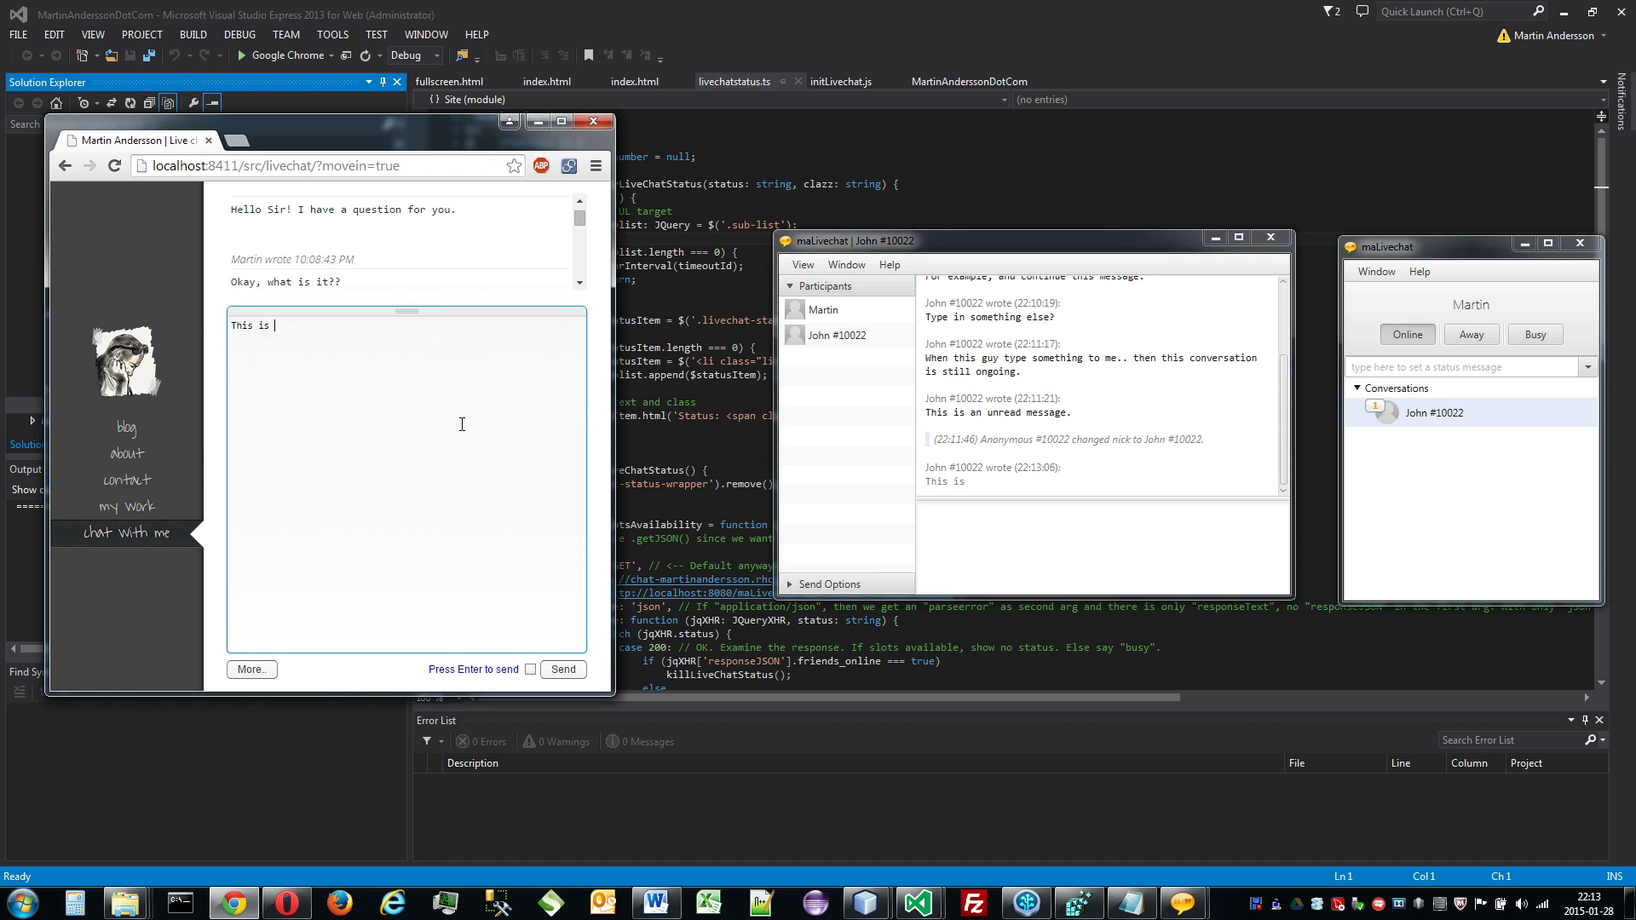
pyautogui.write(' a really large keyboard!')
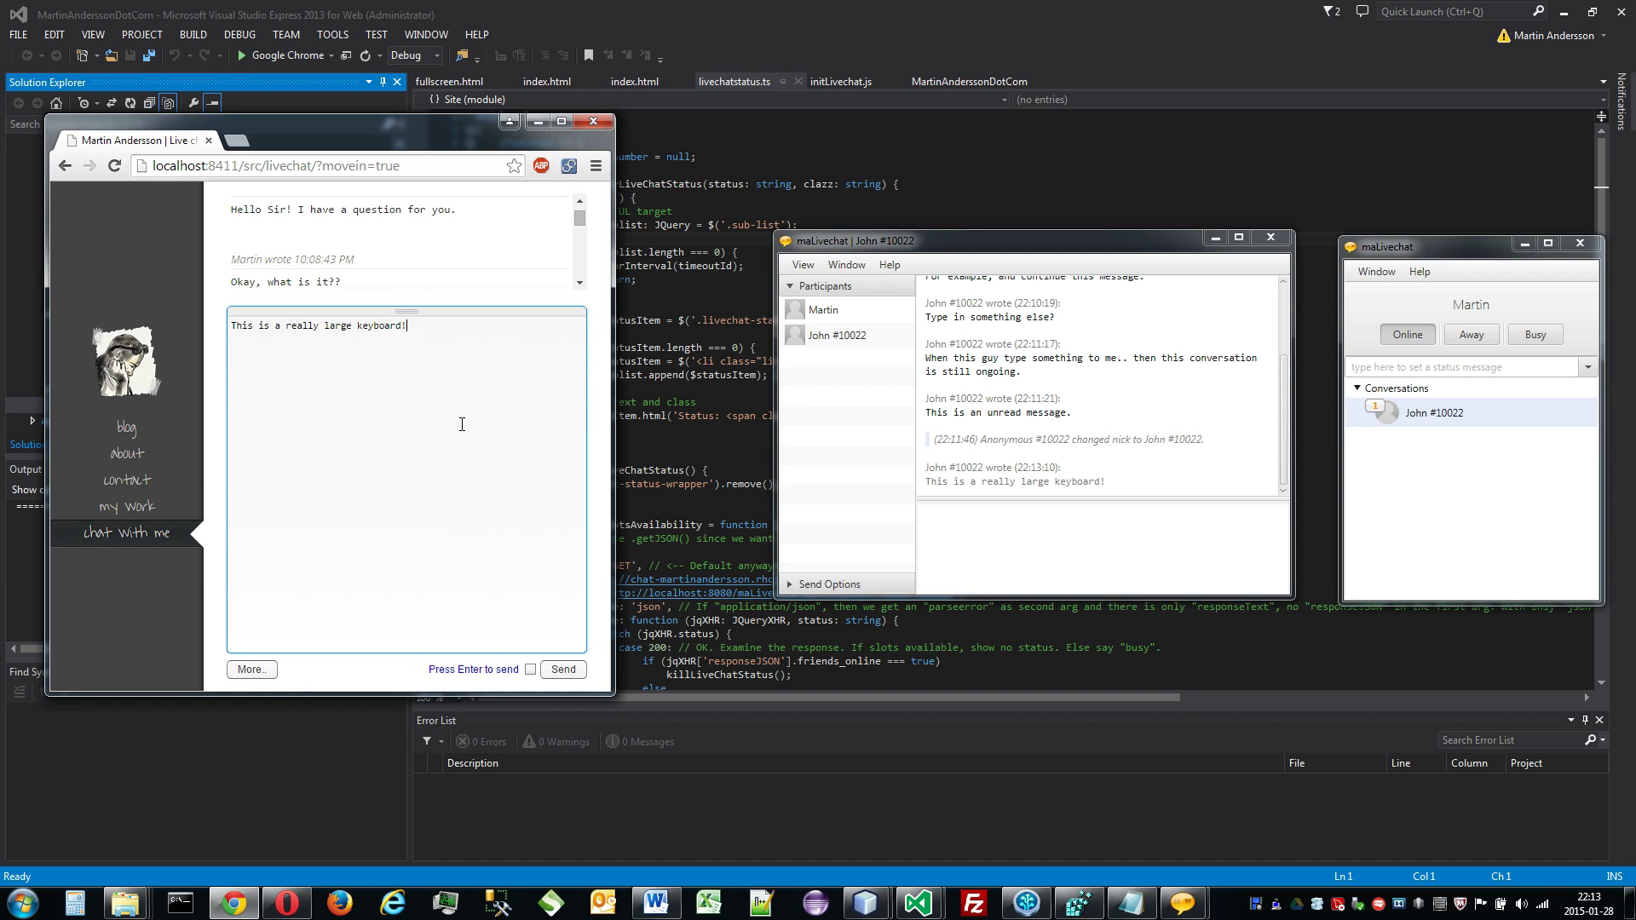
pyautogui.click(566, 667)
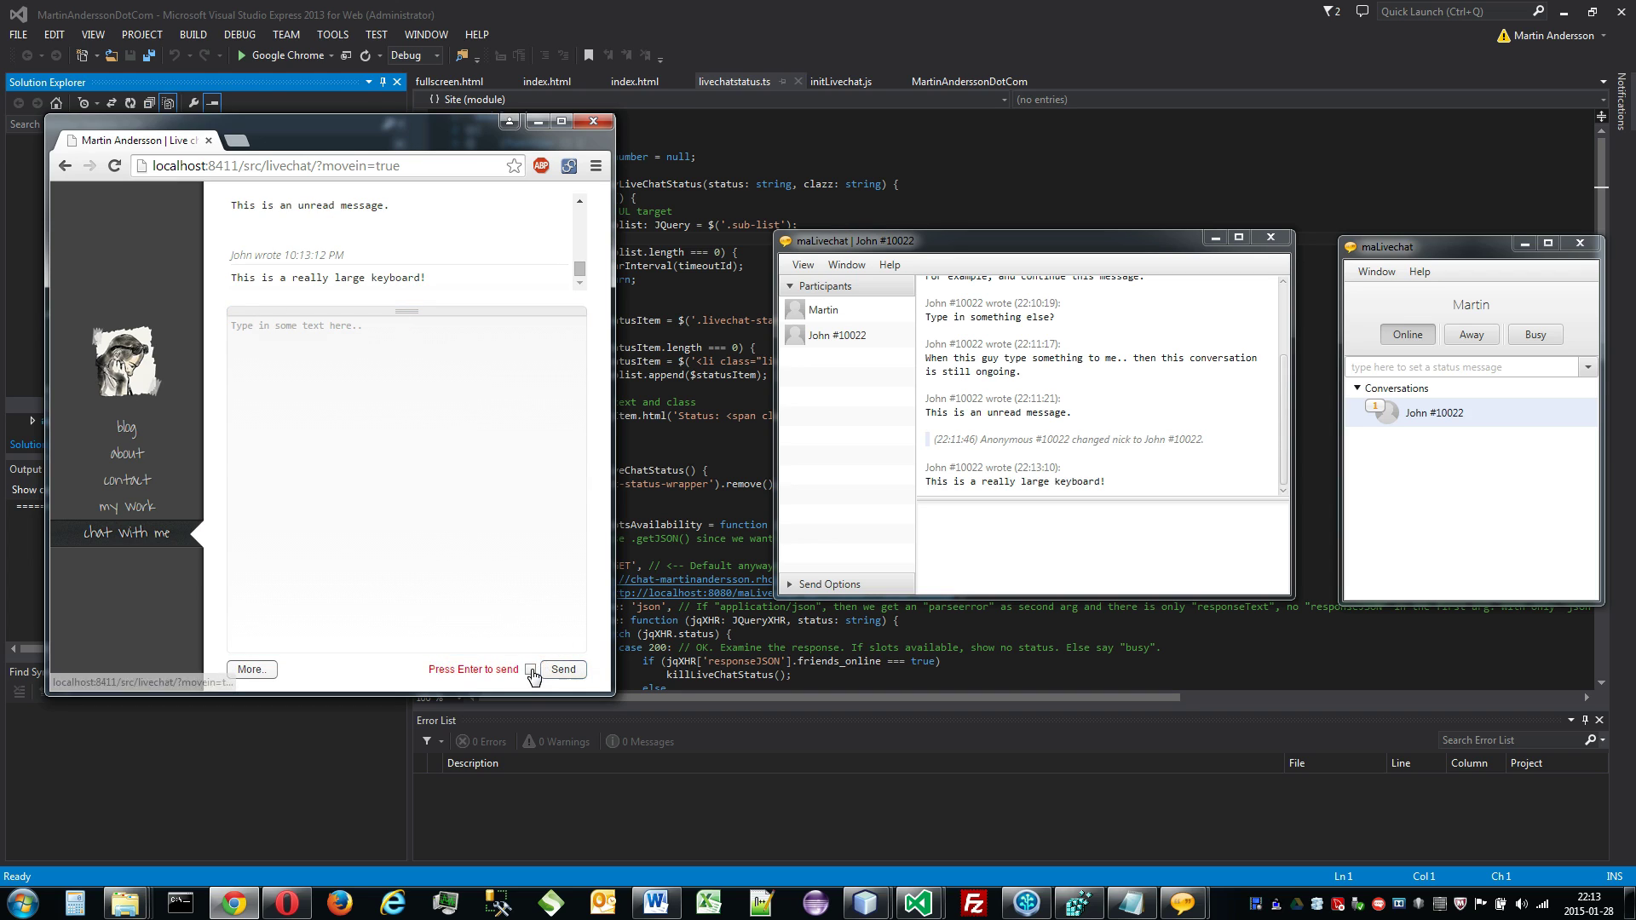
# Step: Re-enable Press Enter to send and Autosize keyboard
pyautogui.click(530, 669)
pyautogui.click(251, 669)
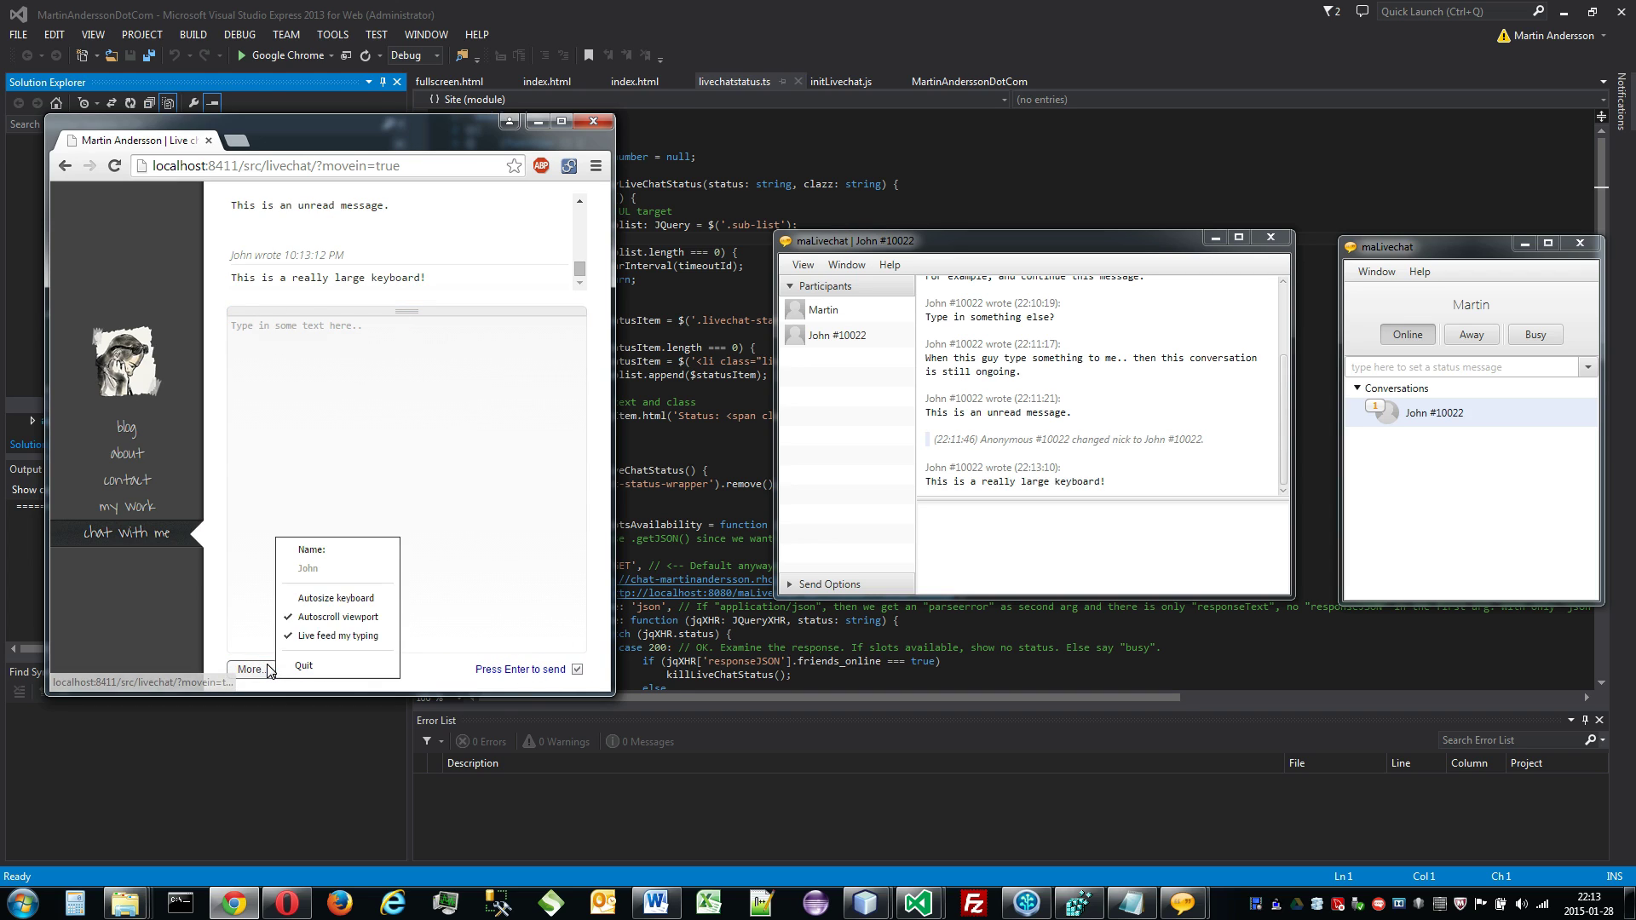
pyautogui.click(336, 598)
pyautogui.click(465, 620)
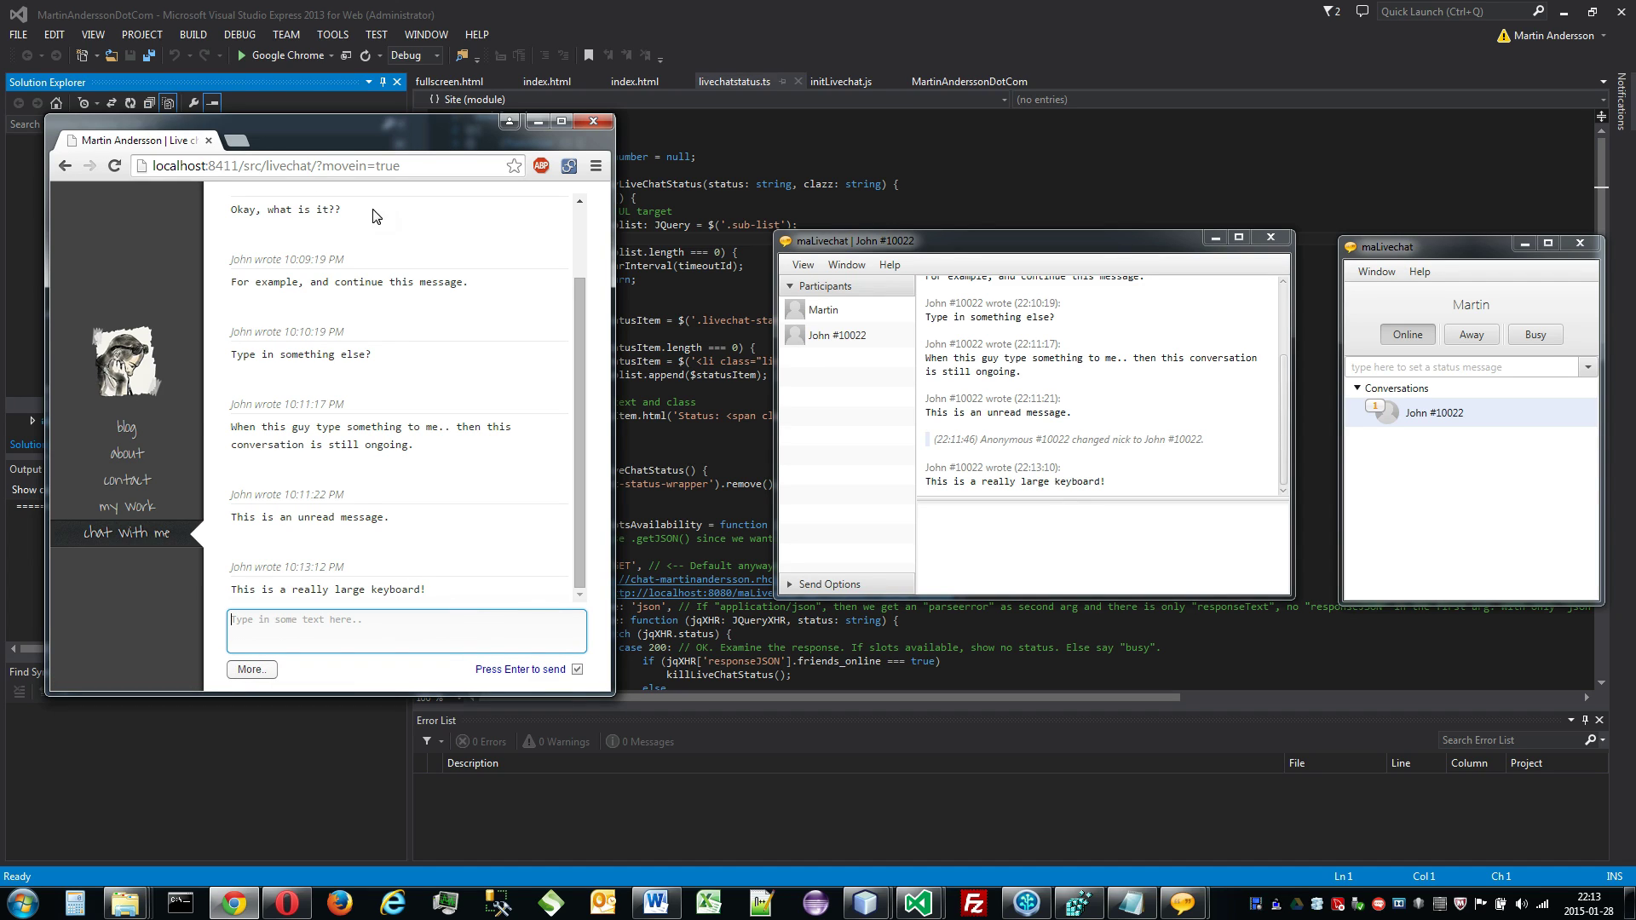
# Step: Open a new Chrome window and load localhost:8411/src/
pyautogui.click(339, 211)
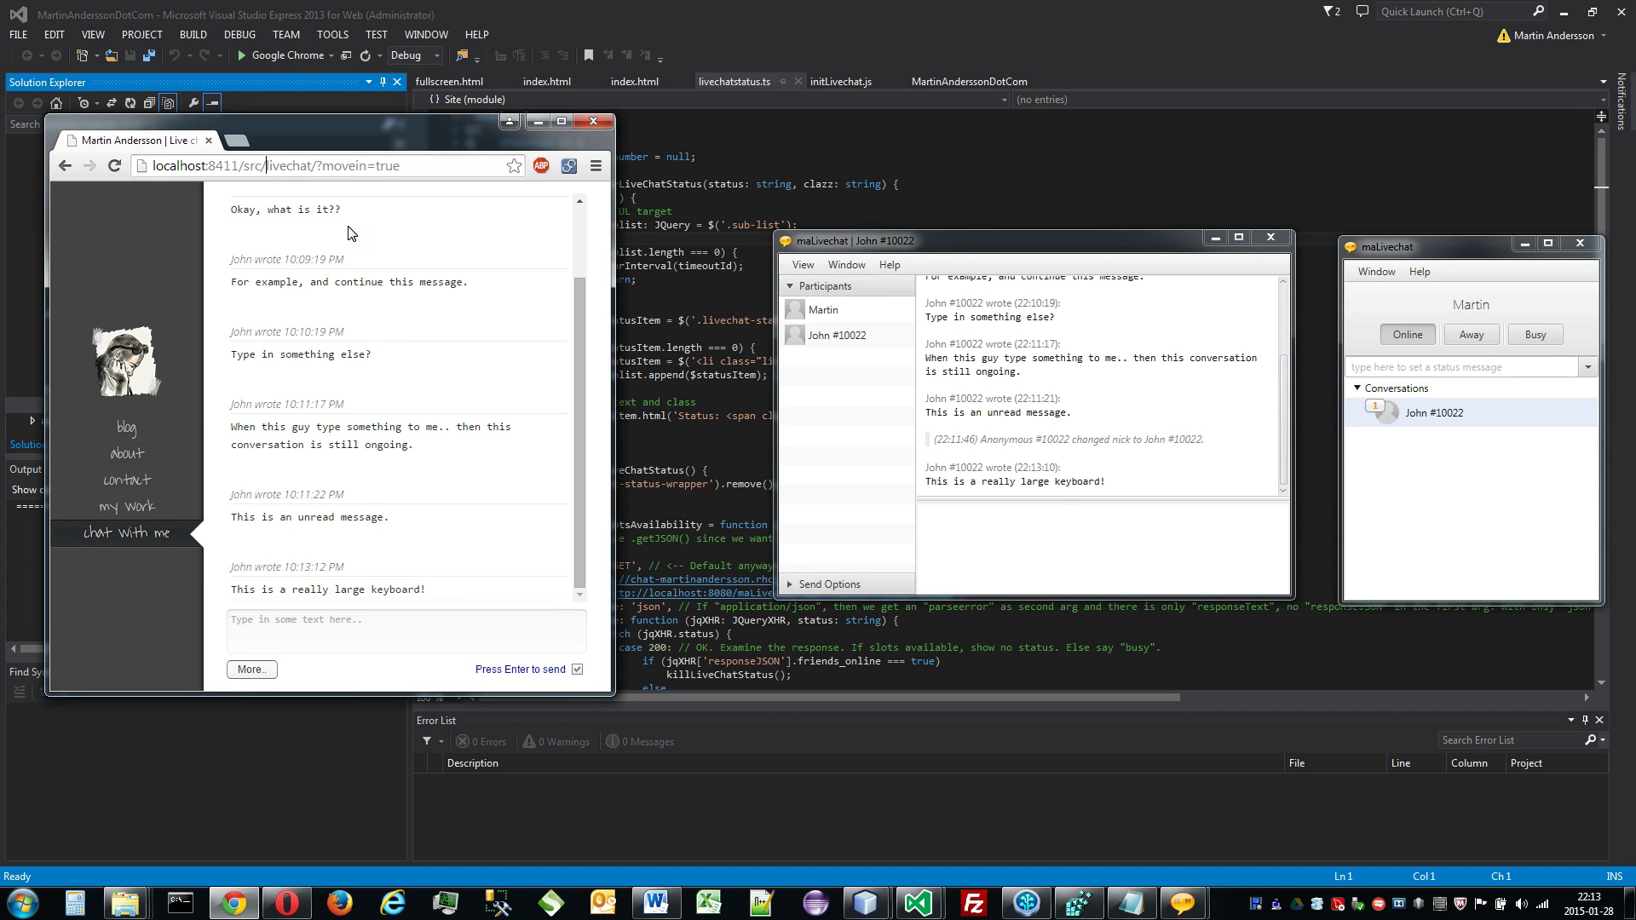
pyautogui.hotkey('ctrl', 'shift', 'Left')
pyautogui.hotkey('ctrl', 'shift', 'Left')
pyautogui.hotkey('ctrl', 'shift', 'Left')
pyautogui.hotkey('ctrl', 'c')
pyautogui.press('Right')
pyautogui.rightClick(232, 903)
pyautogui.click(170, 799)
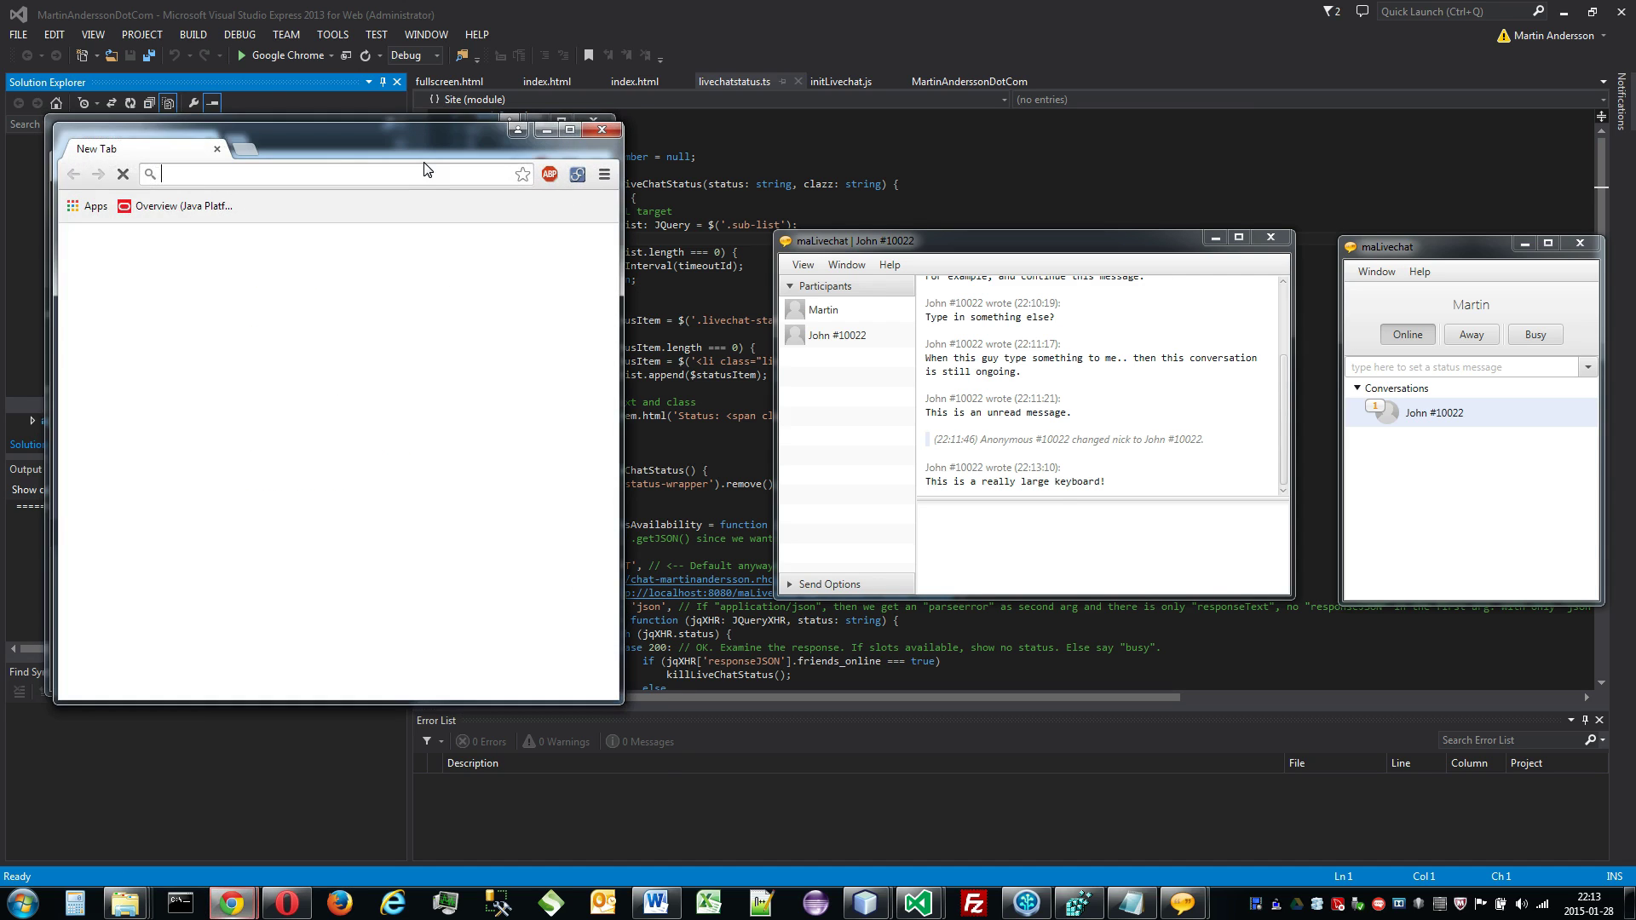
pyautogui.hotkey('ctrl', 'v')
pyautogui.press('Return')
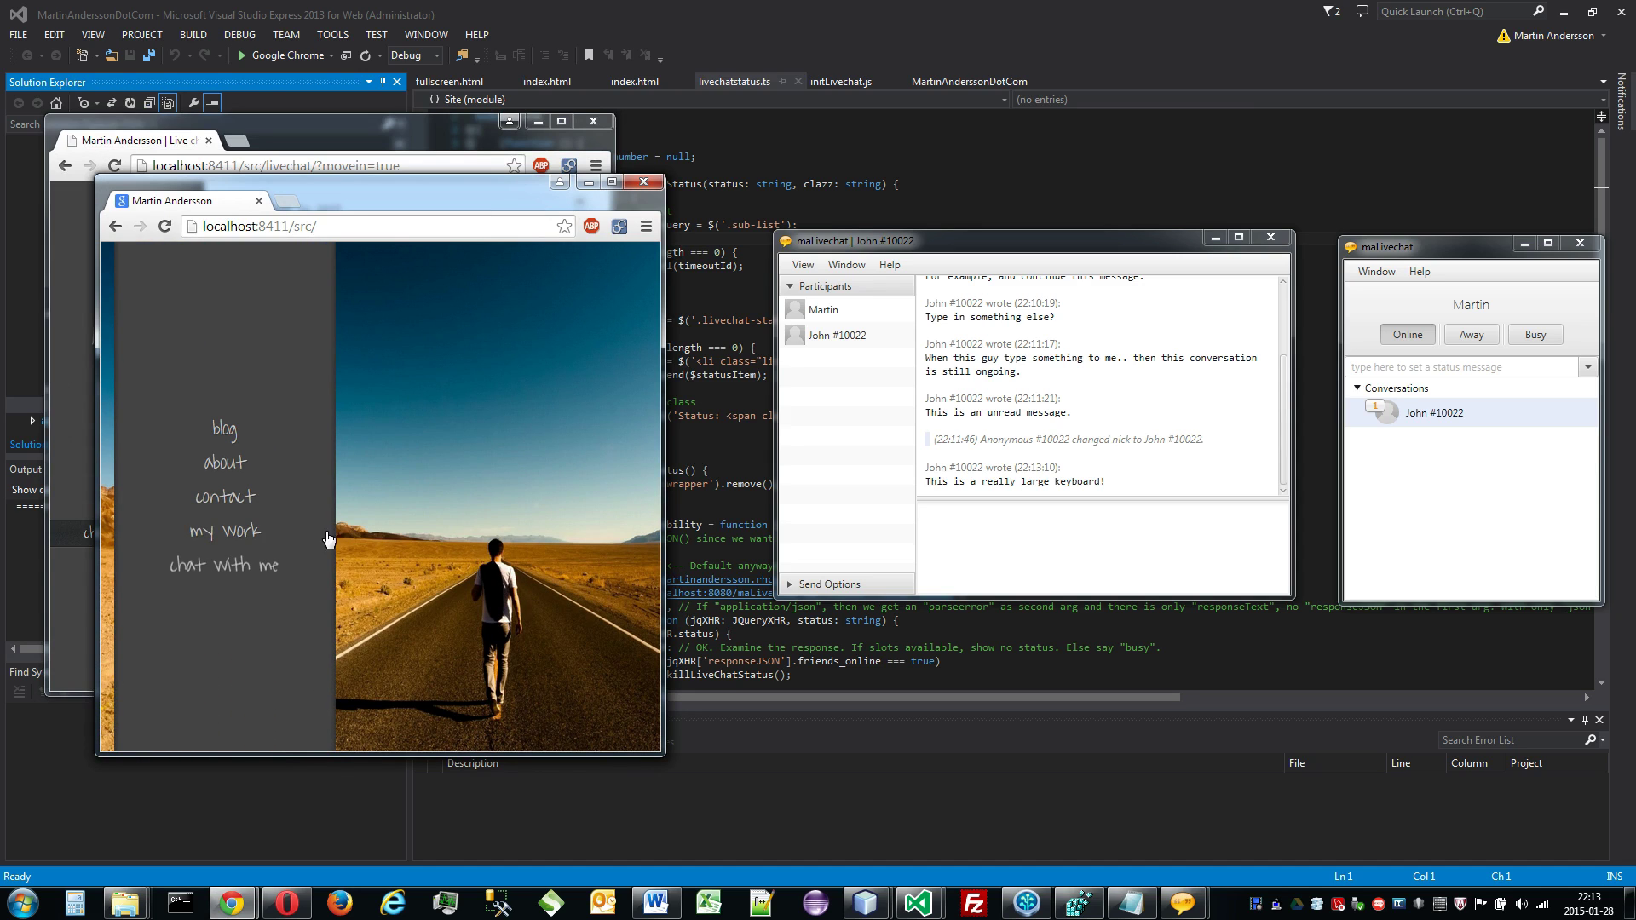
# Step: Start a chat as a new visitor and send 'Hello! I am someone else.'
pyautogui.click(375, 564)
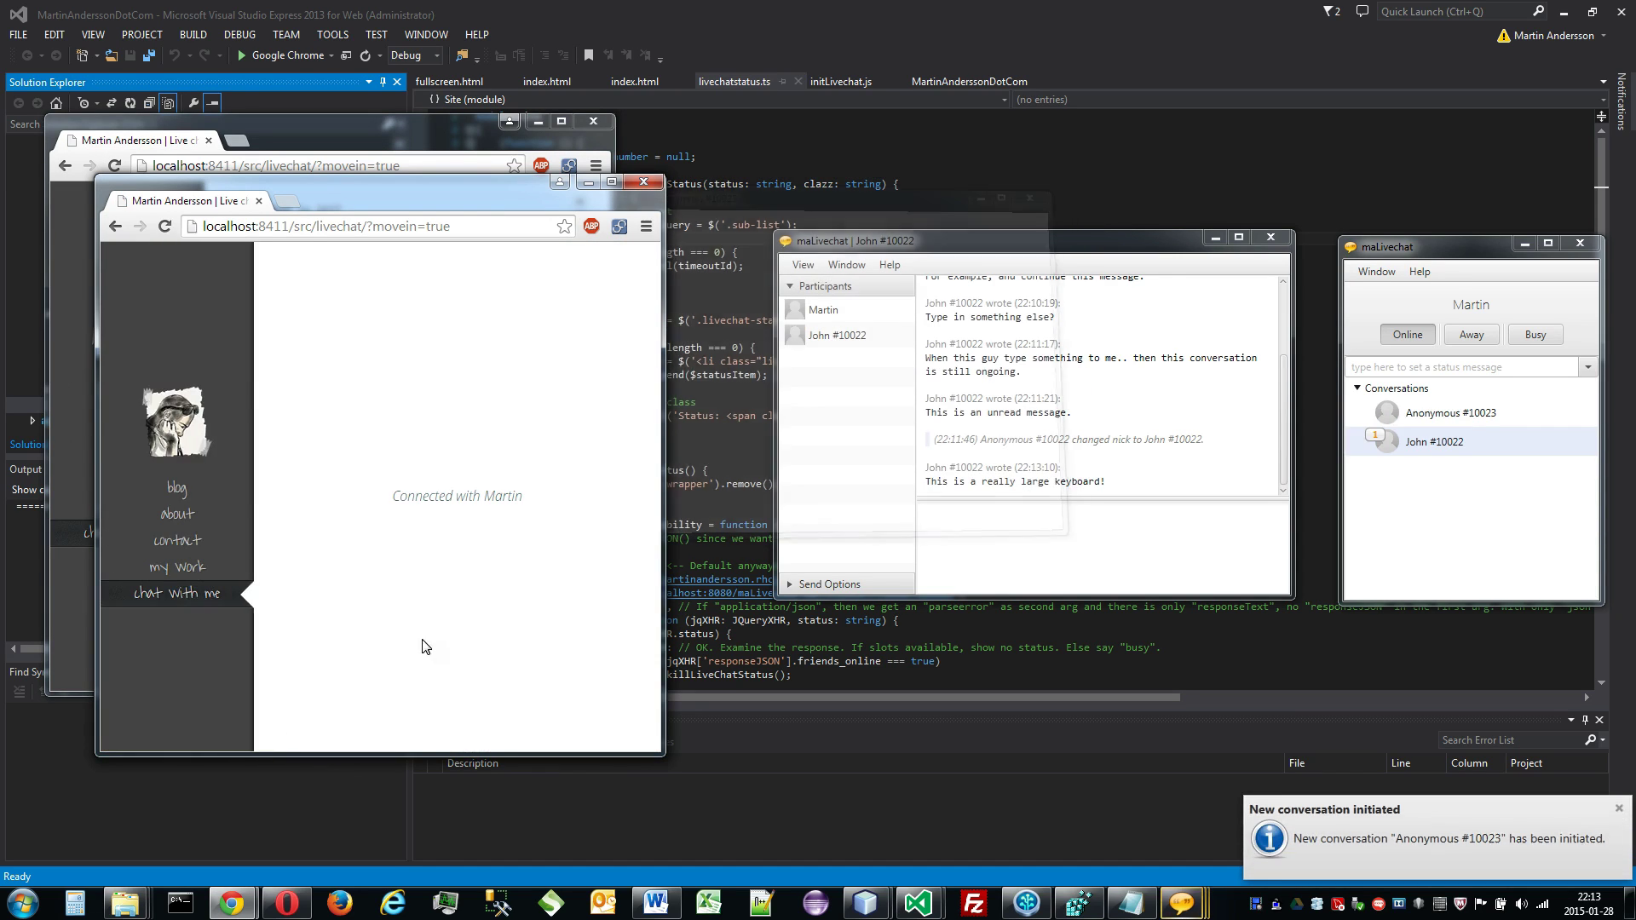
pyautogui.click(446, 684)
pyautogui.write('H')
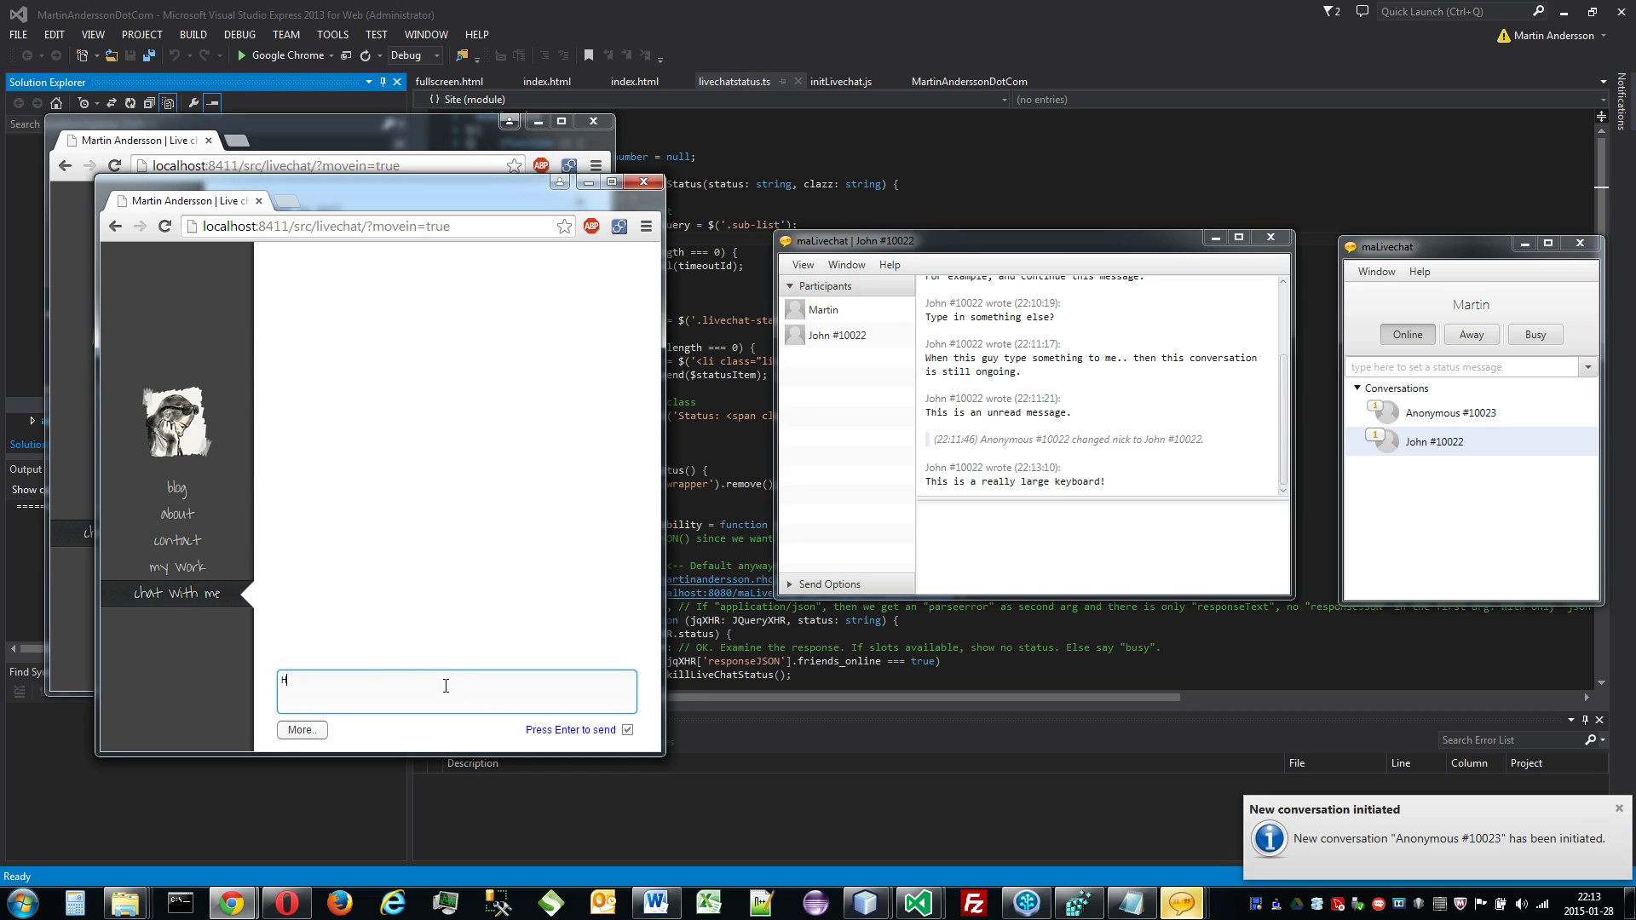
pyautogui.write('ello! I am someone else.')
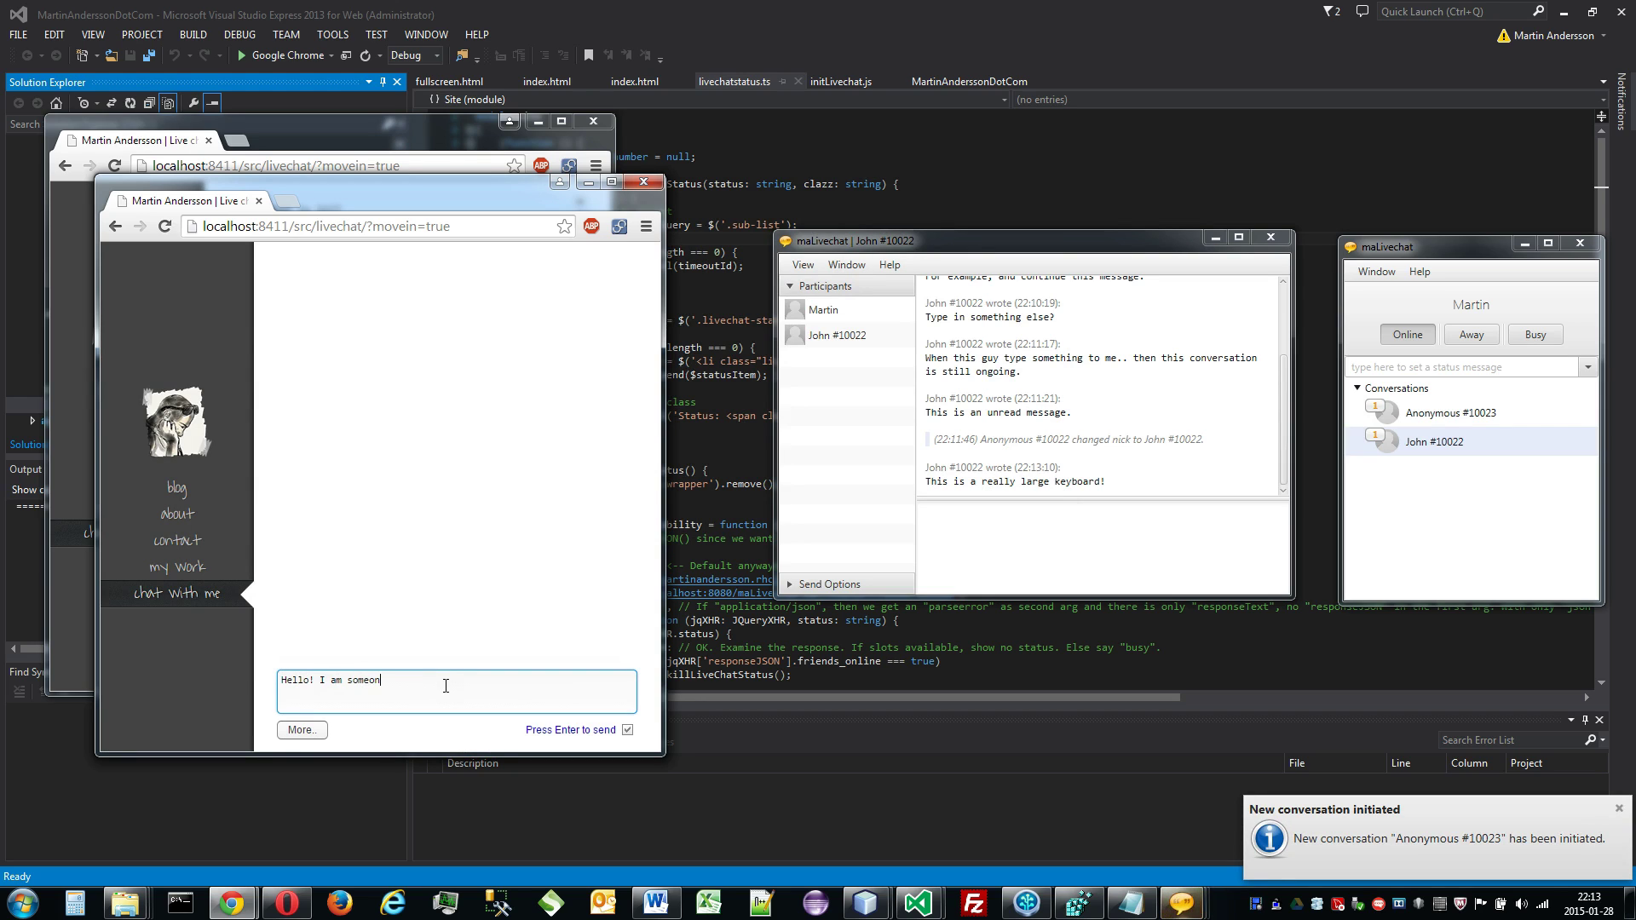
pyautogui.press('Return')
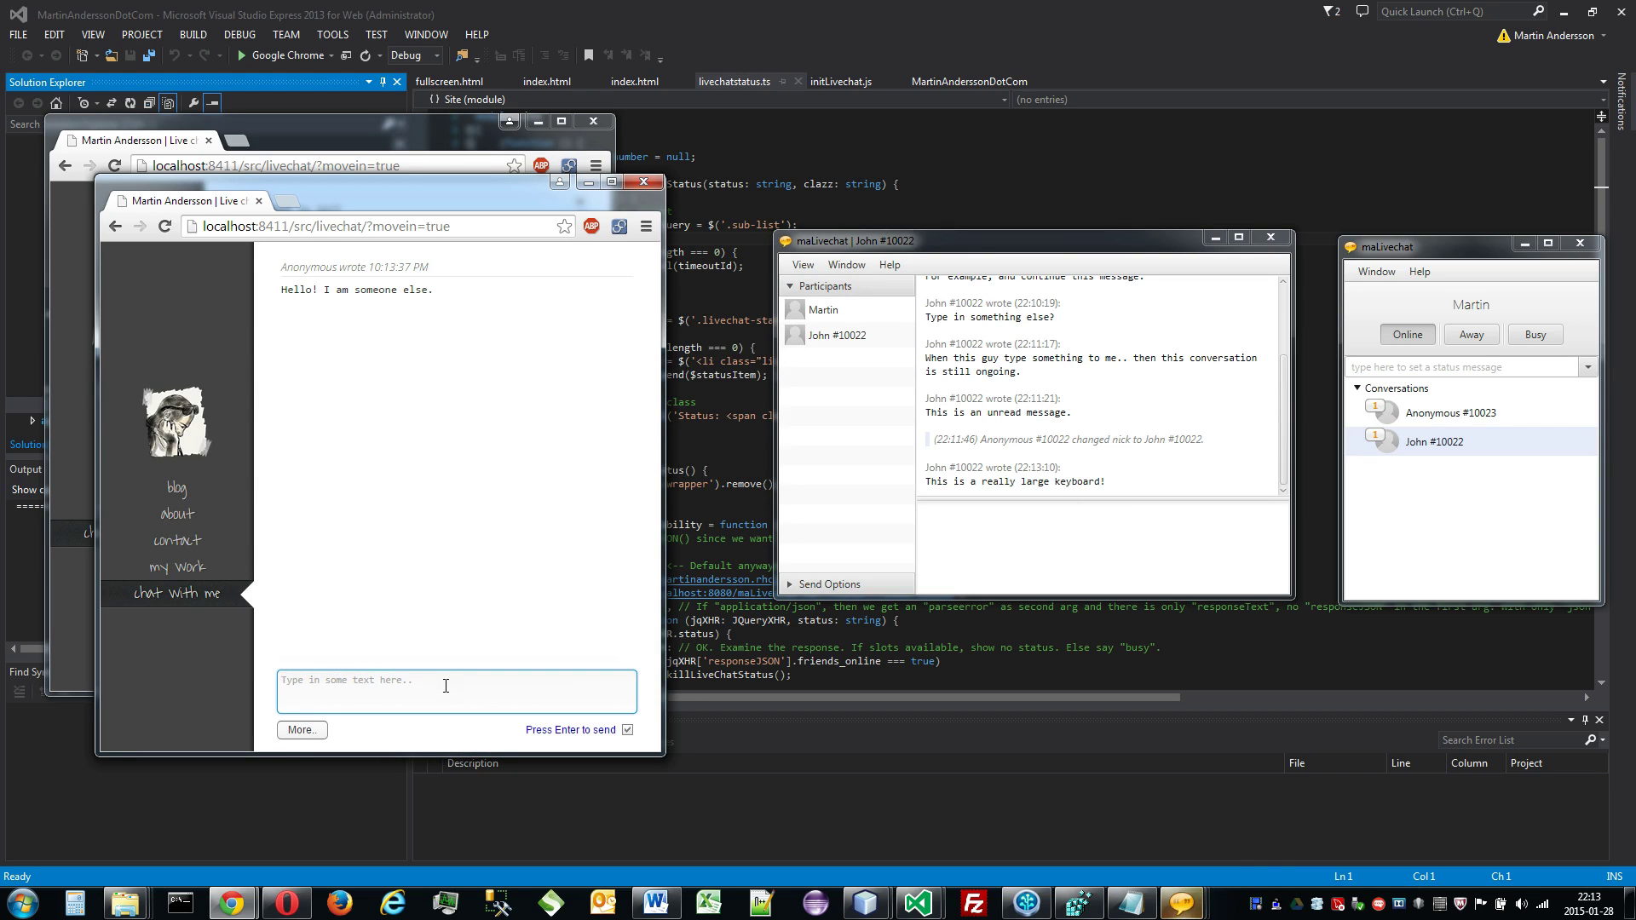
# Step: Open the Anonymous #10023 conversation, move it aside, and hide its side panel
pyautogui.doubleClick(1394, 419)
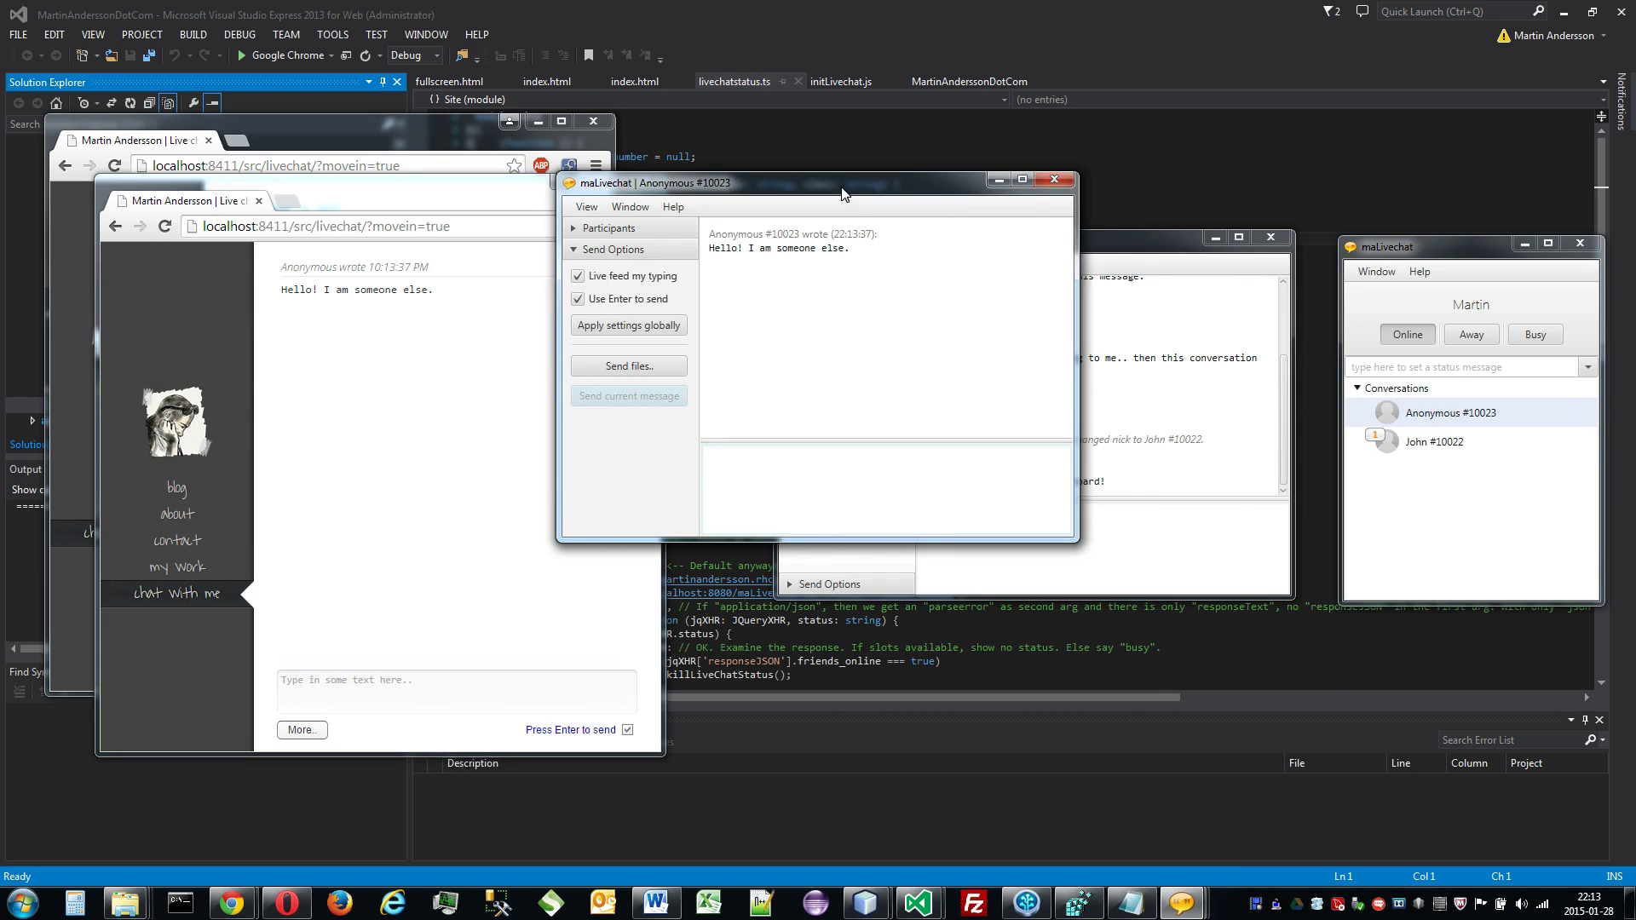
pyautogui.moveTo(839, 187); pyautogui.dragTo(964, 378)
pyautogui.click(712, 398)
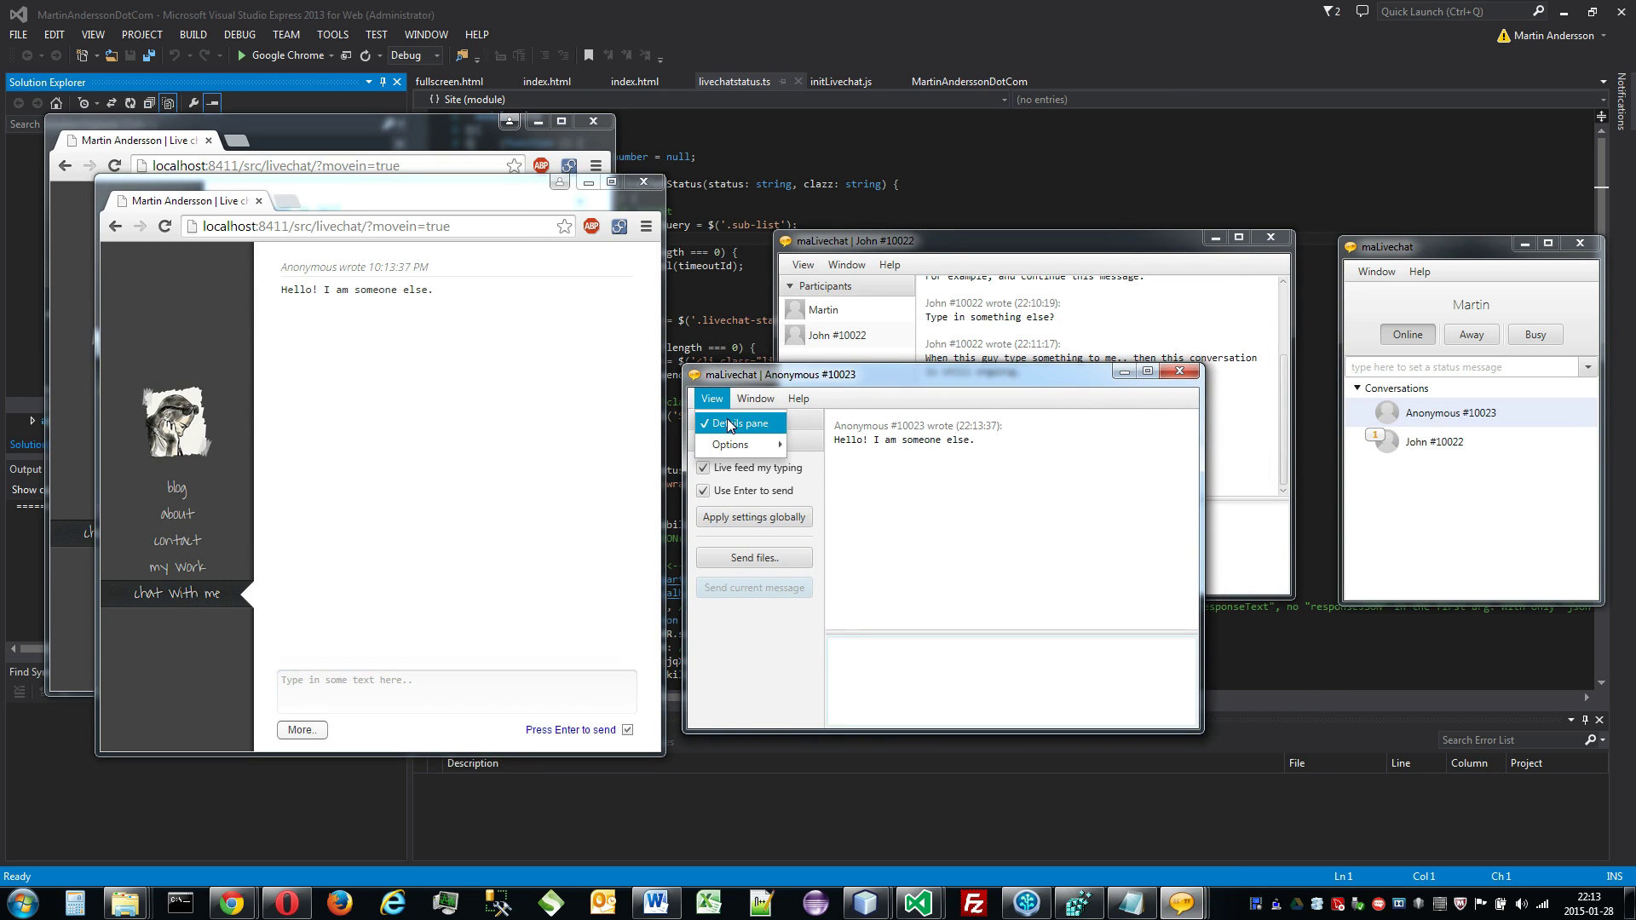
pyautogui.click(733, 415)
# Step: Send the visitor's 'You alive?' and answer 'Yes!!!!!' as the operator
pyautogui.click(485, 686)
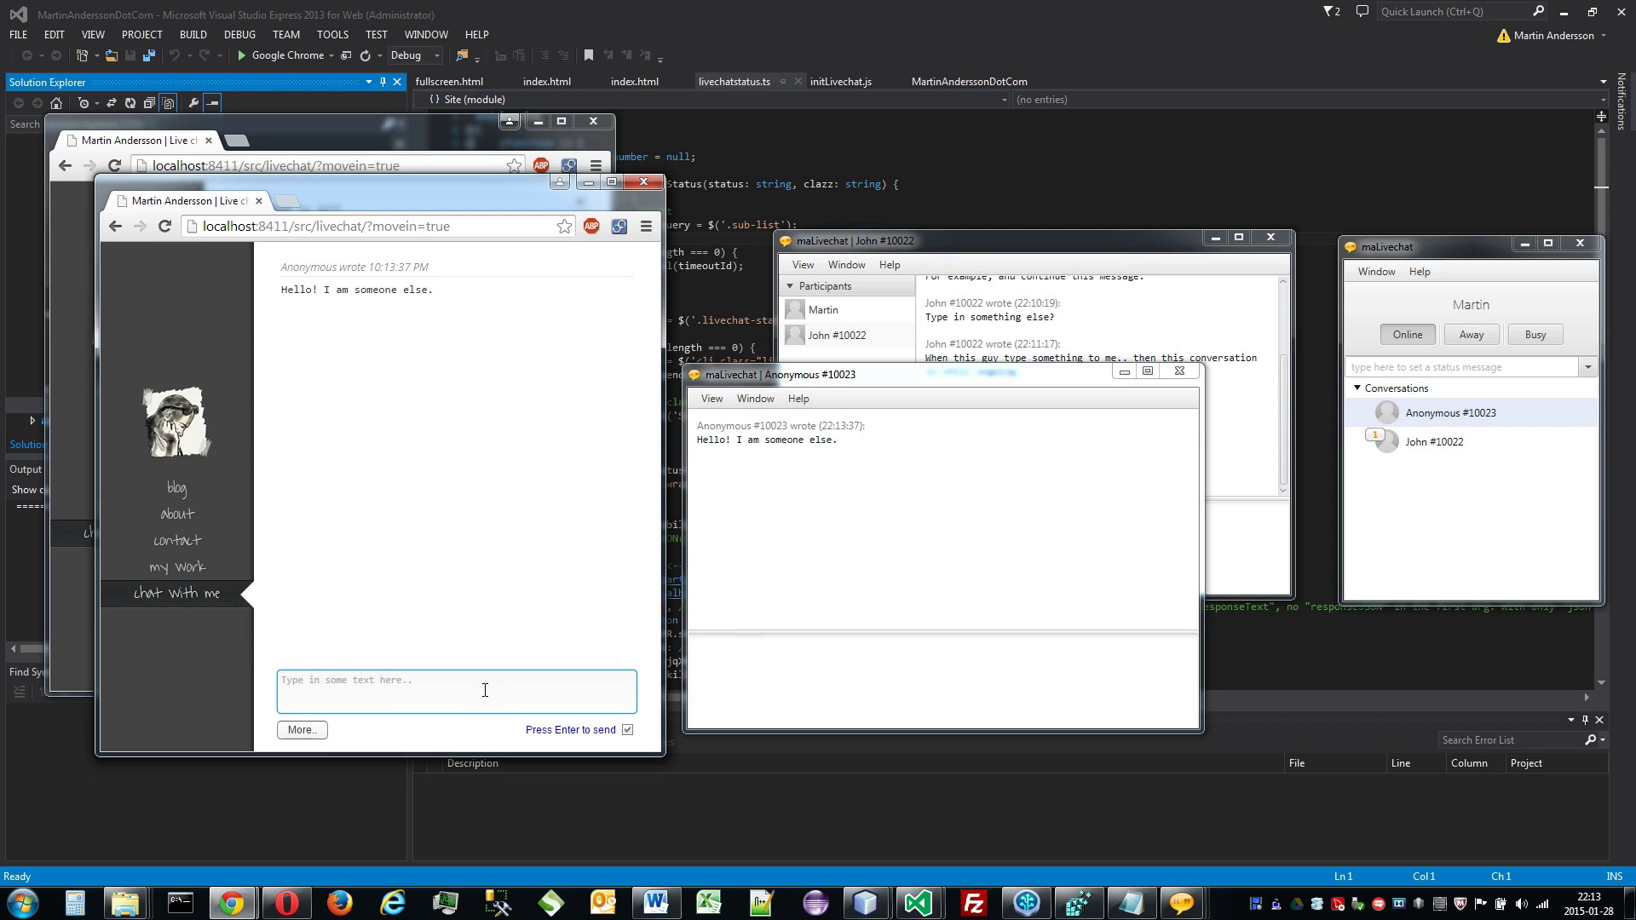
pyautogui.write('You alive?')
pyautogui.press('Return')
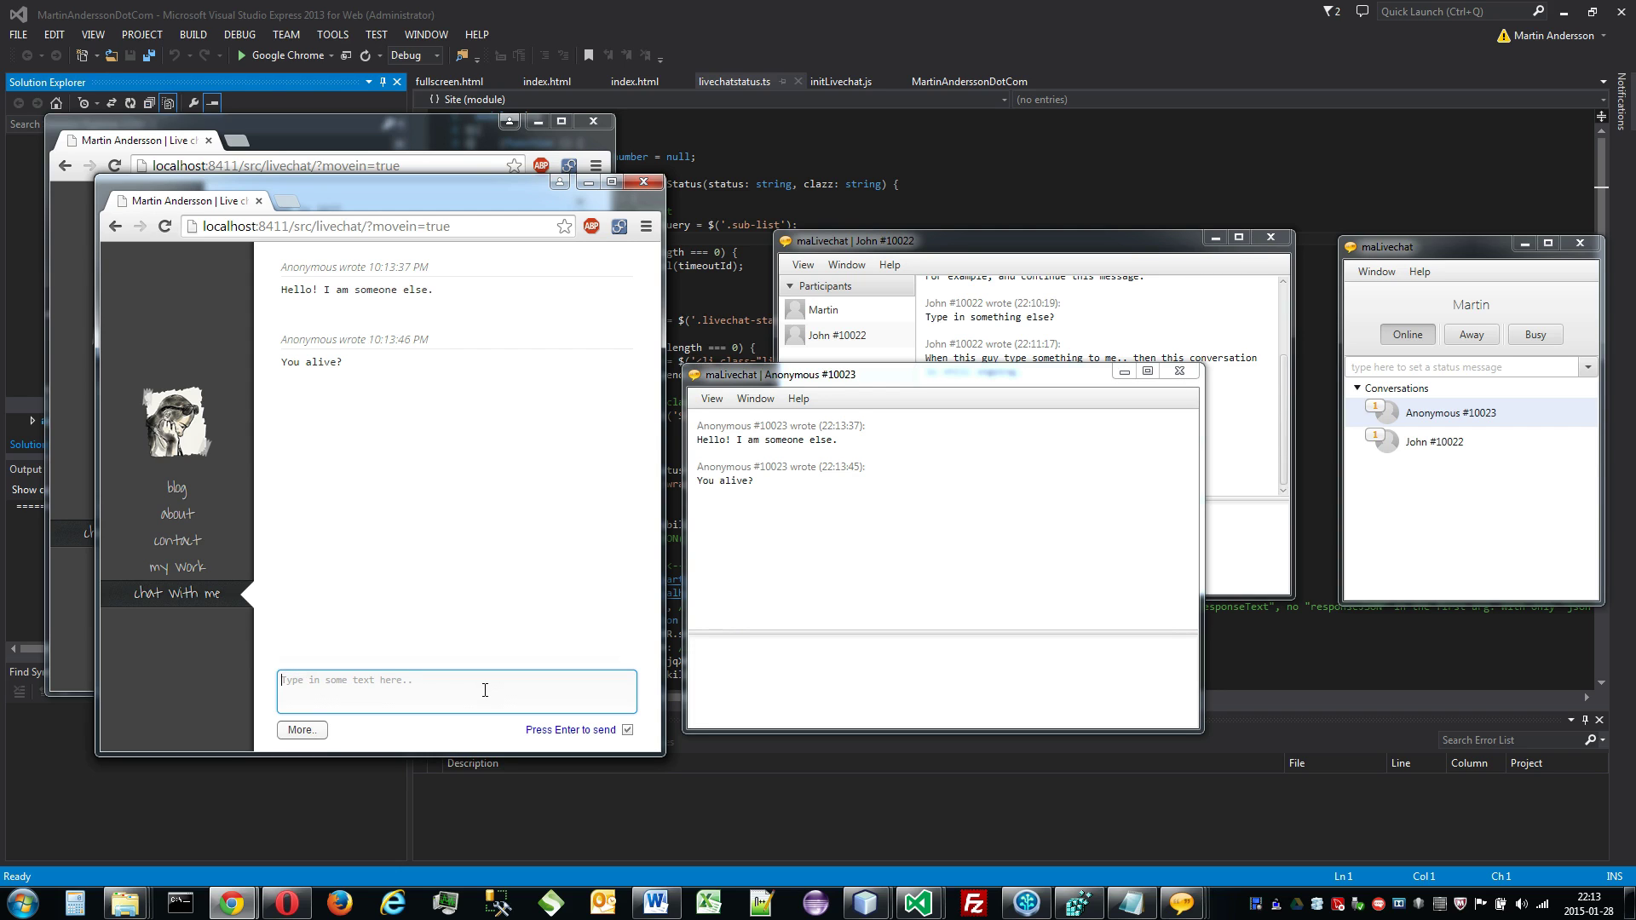
pyautogui.click(836, 679)
pyautogui.write('Yes!!!!!')
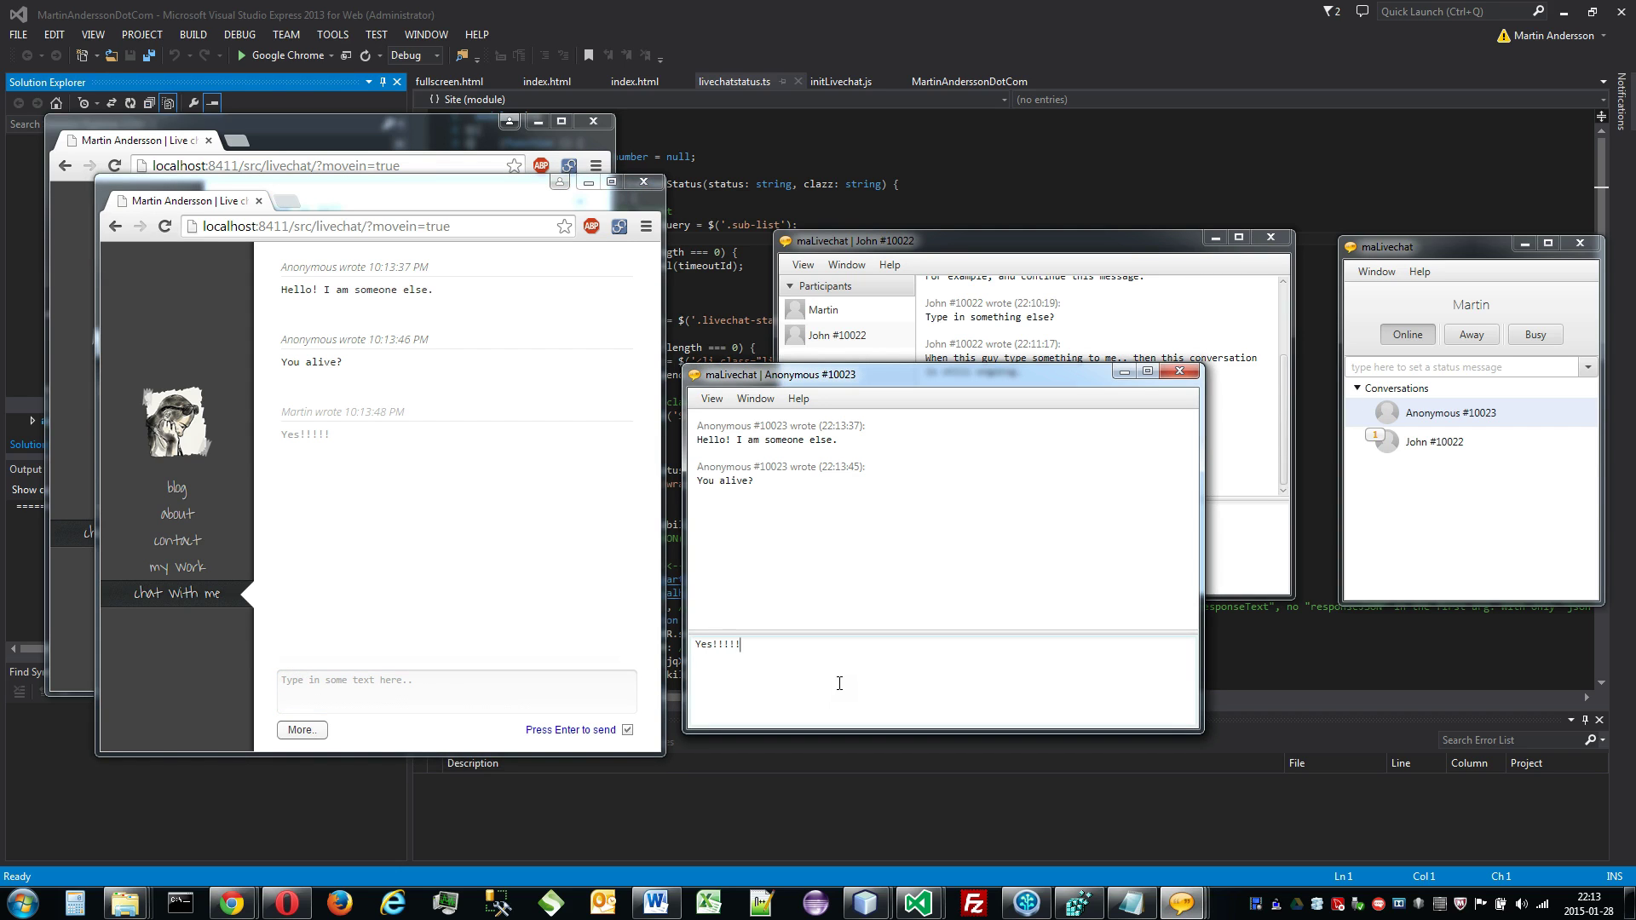
pyautogui.press('Return')
# Step: Set the operator to Busy and reply 'These conversations rite here.. they live on' to Anonymous #10023
pyautogui.click(1535, 336)
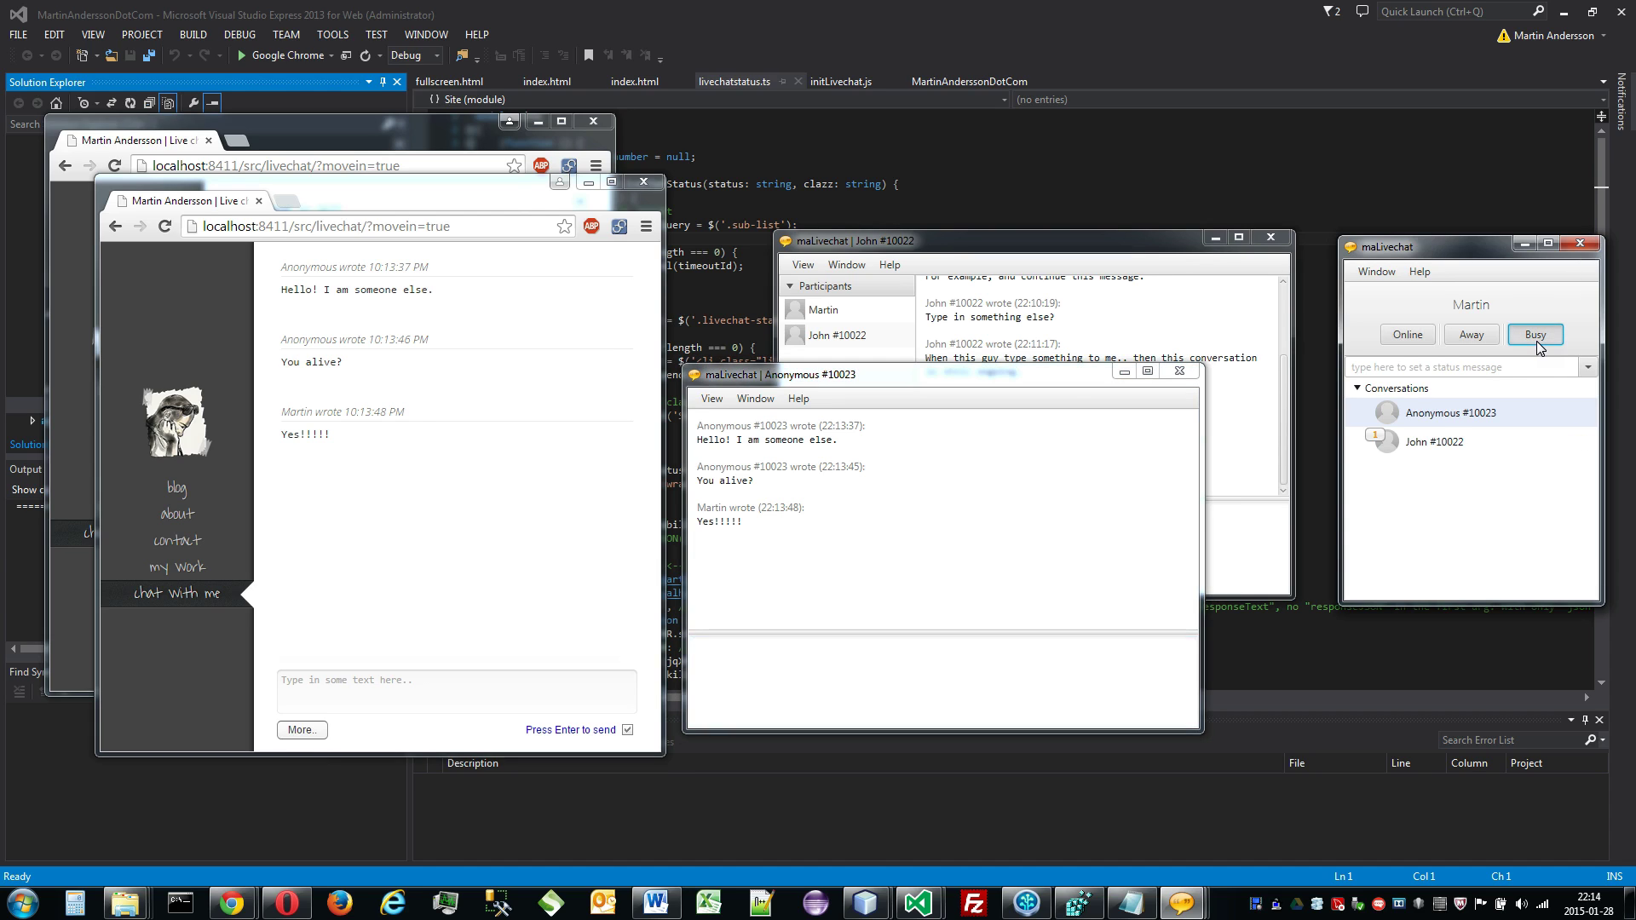
pyautogui.click(970, 663)
pyautogui.write('These con')
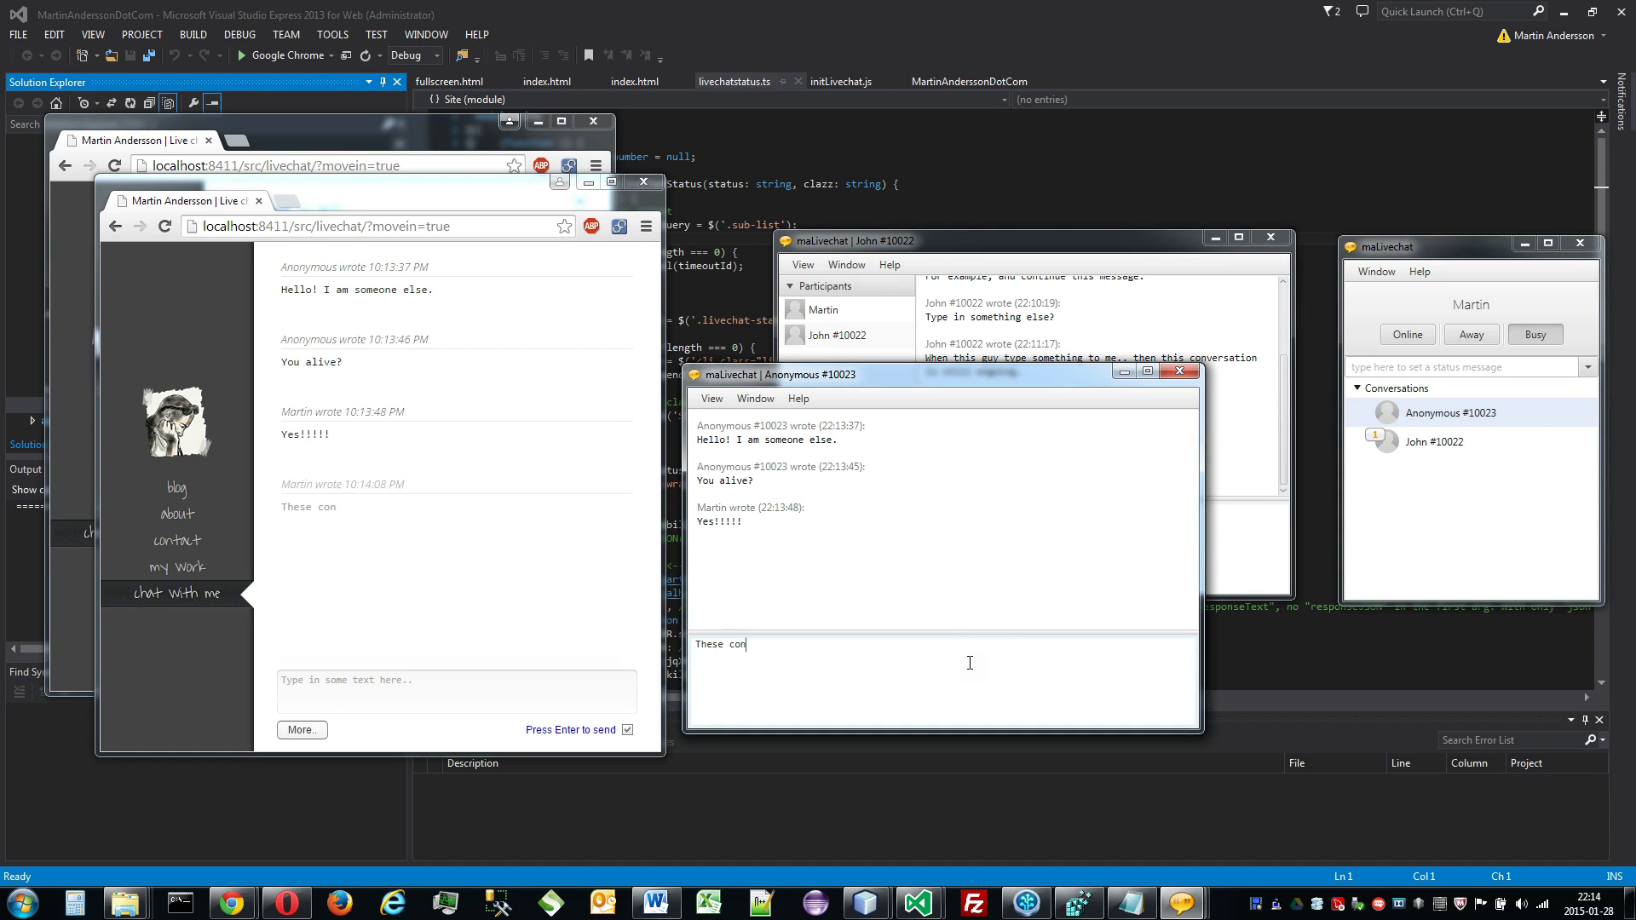
pyautogui.write('versations rite here.. they live on')
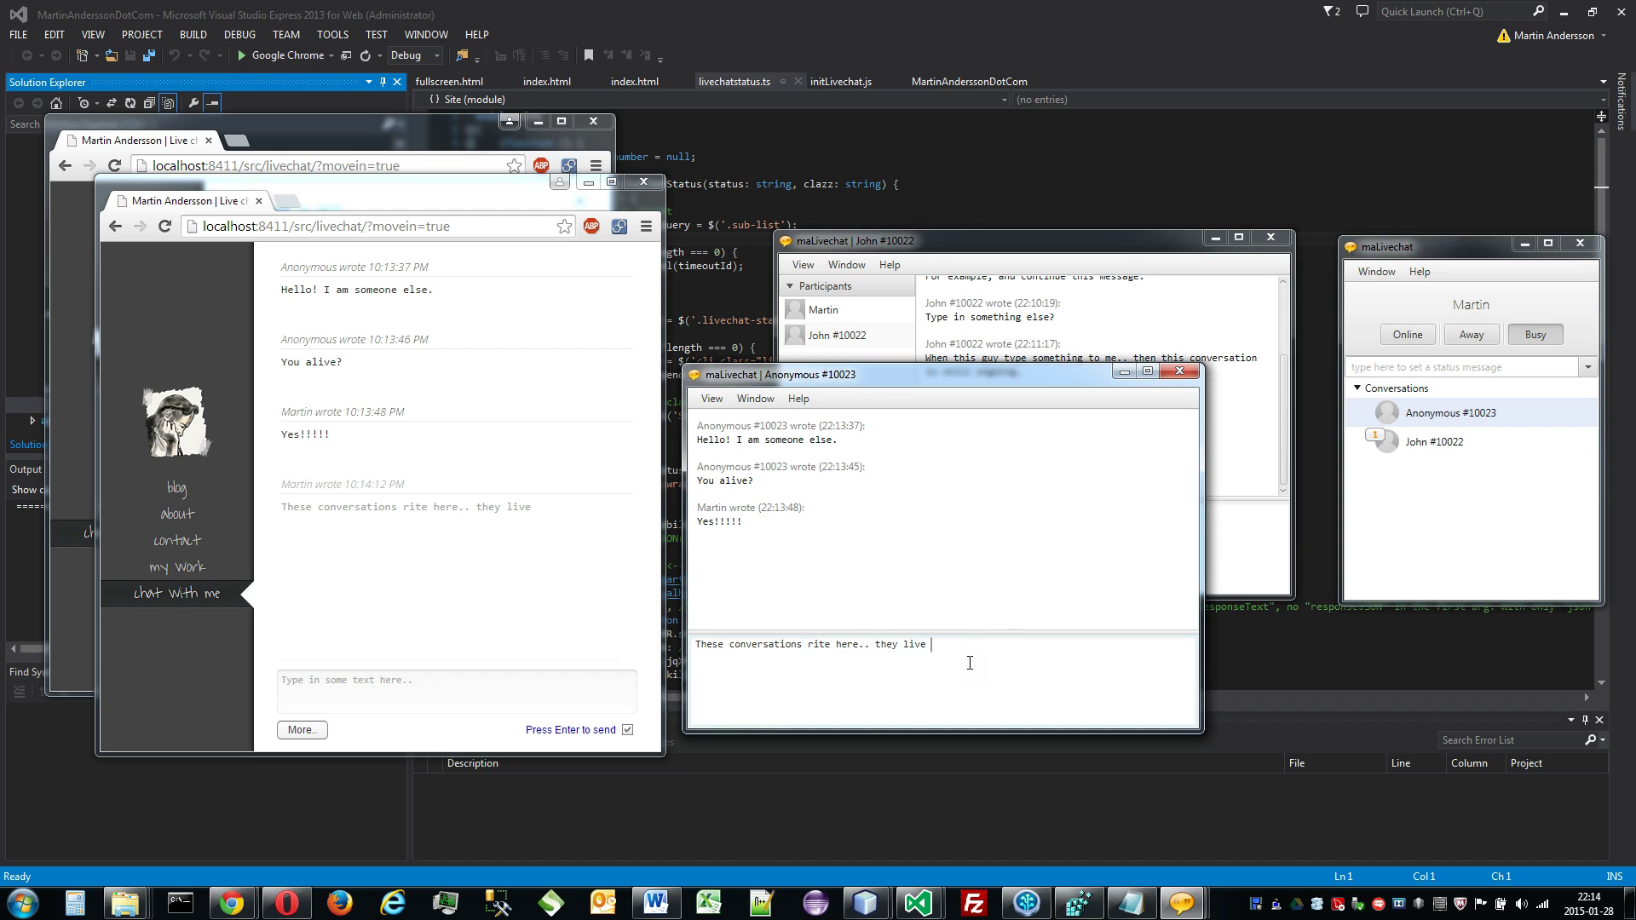
pyautogui.press('Return')
# Step: Send 'am I alive? Yes!' from John's chat and reply 'okej!' in John #10022
pyautogui.click(455, 148)
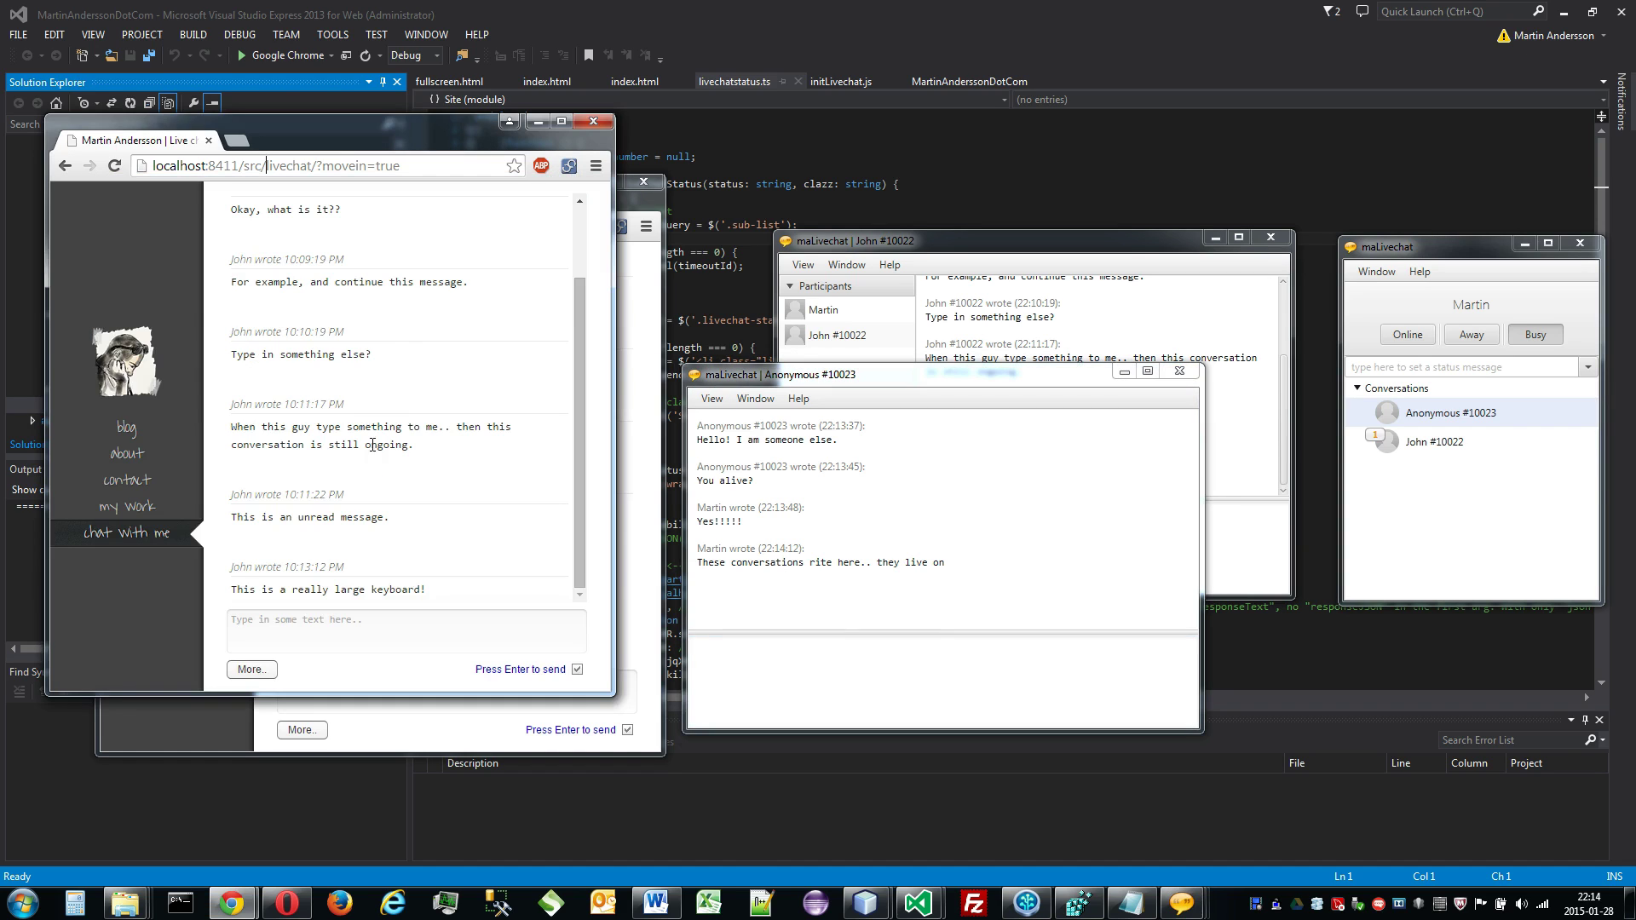
pyautogui.click(415, 638)
pyautogui.write('am I ali')
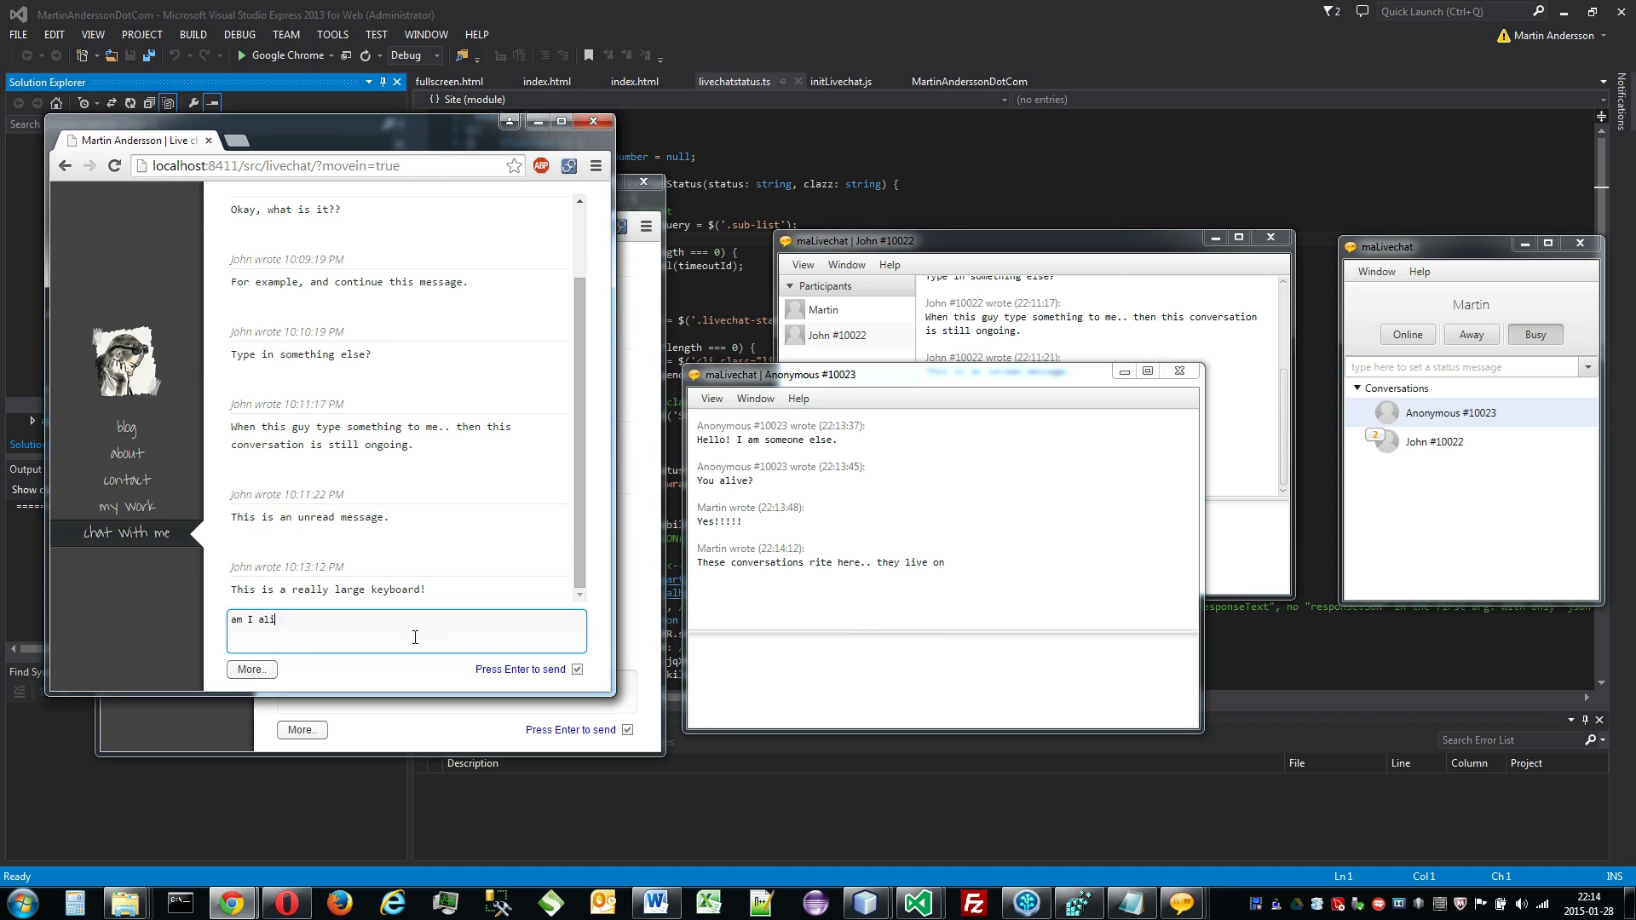
pyautogui.write('ve? Yes!')
pyautogui.press('Return')
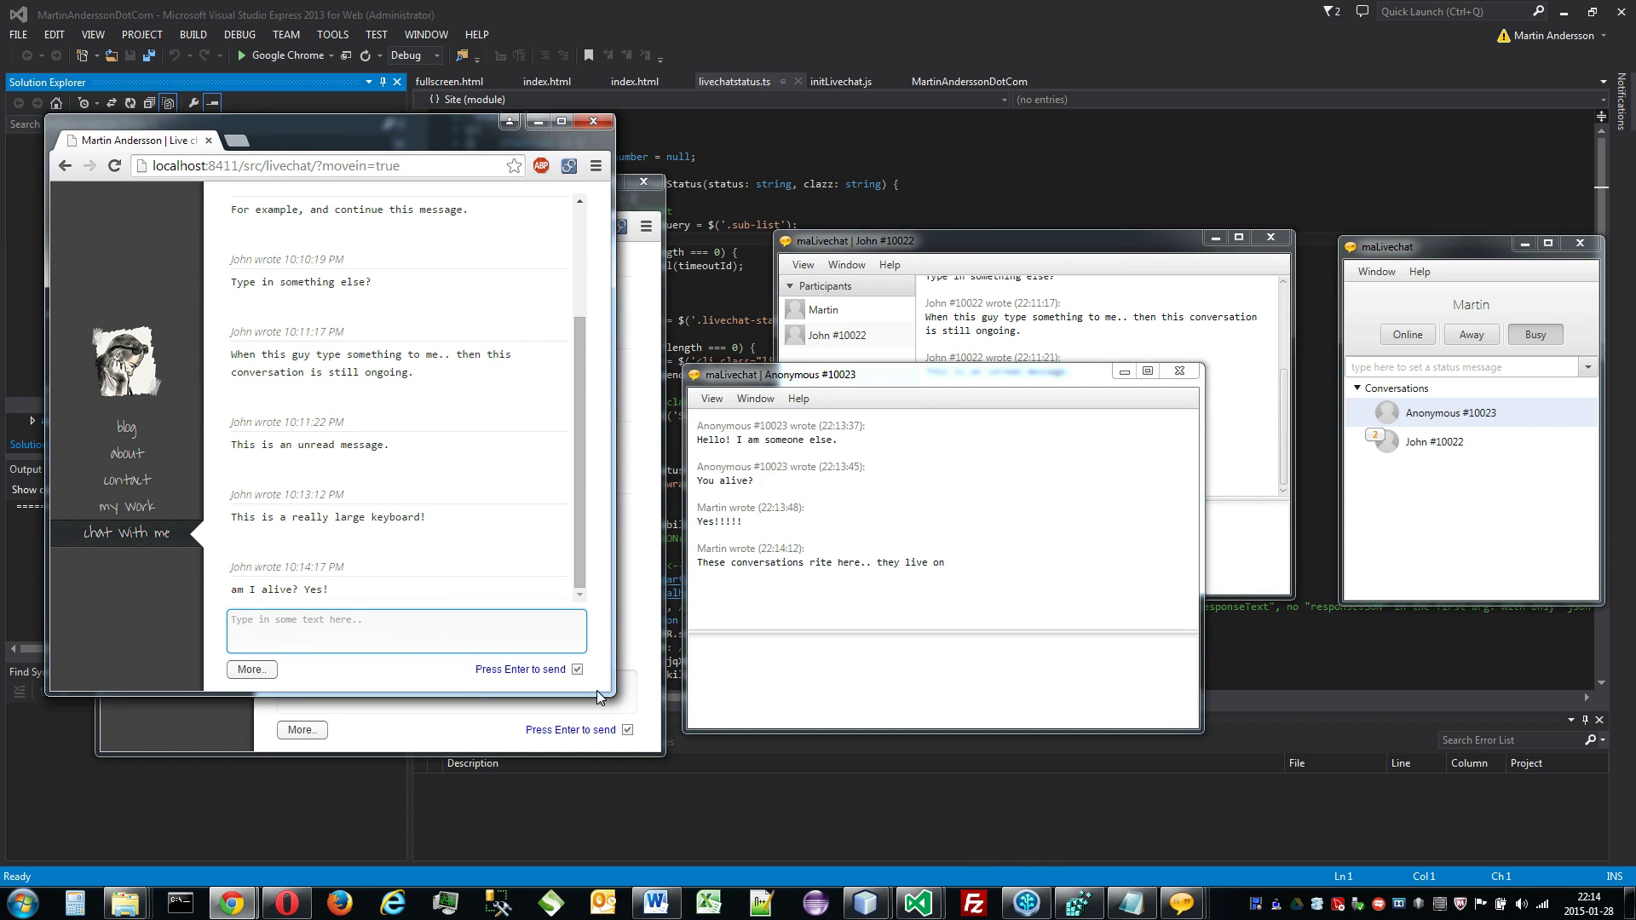
pyautogui.click(1237, 523)
pyautogui.write('okej!')
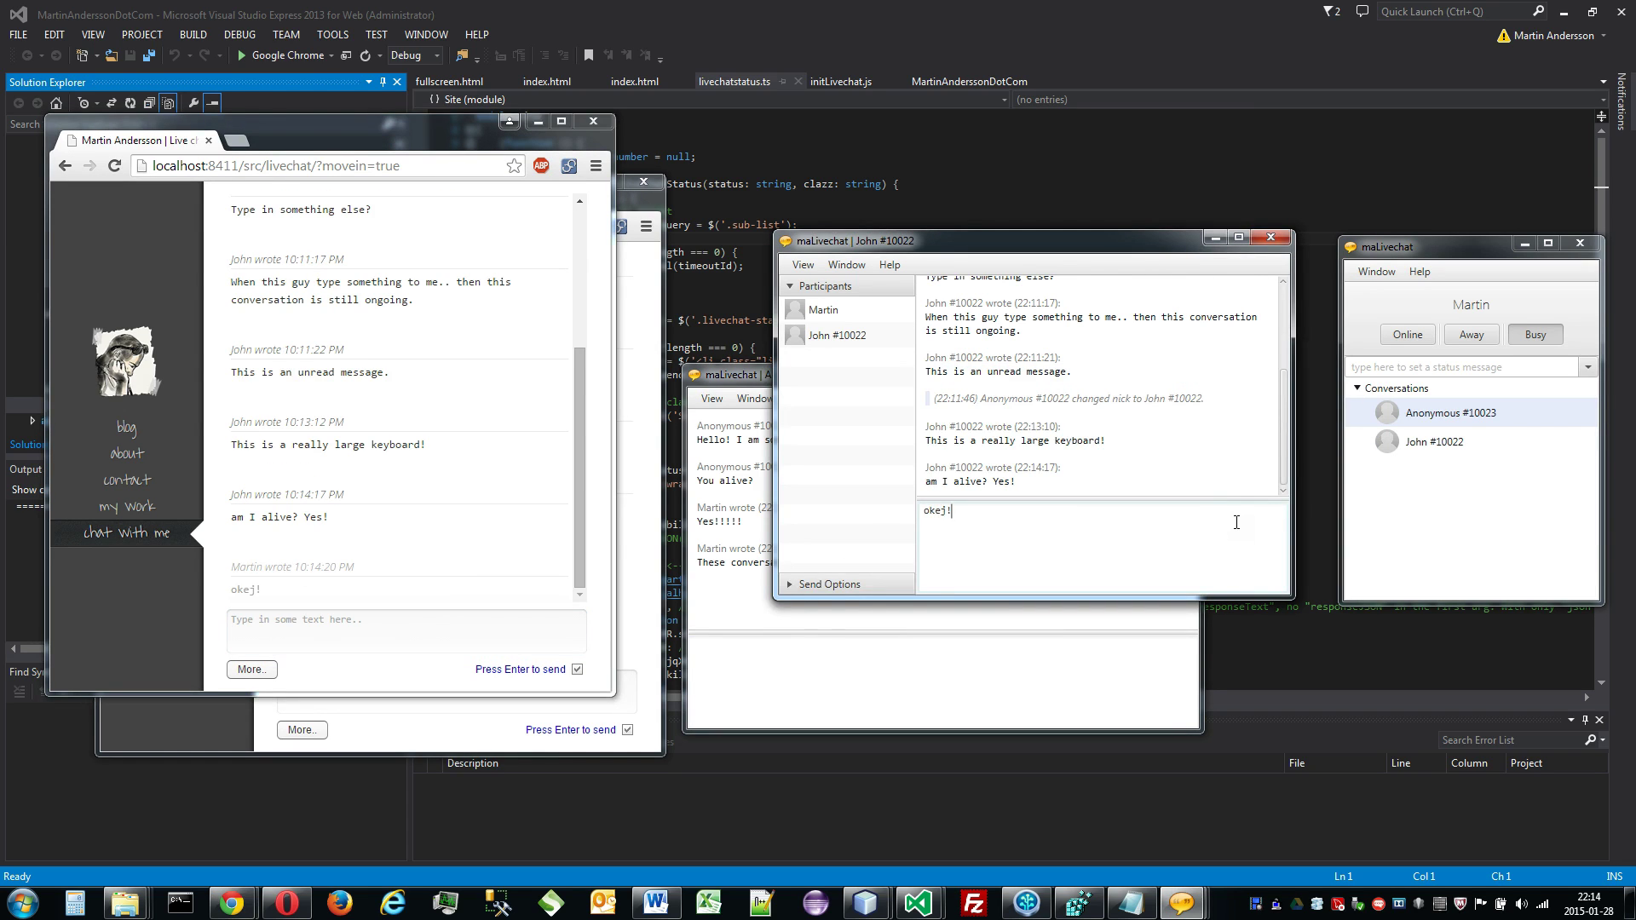
pyautogui.press('Return')
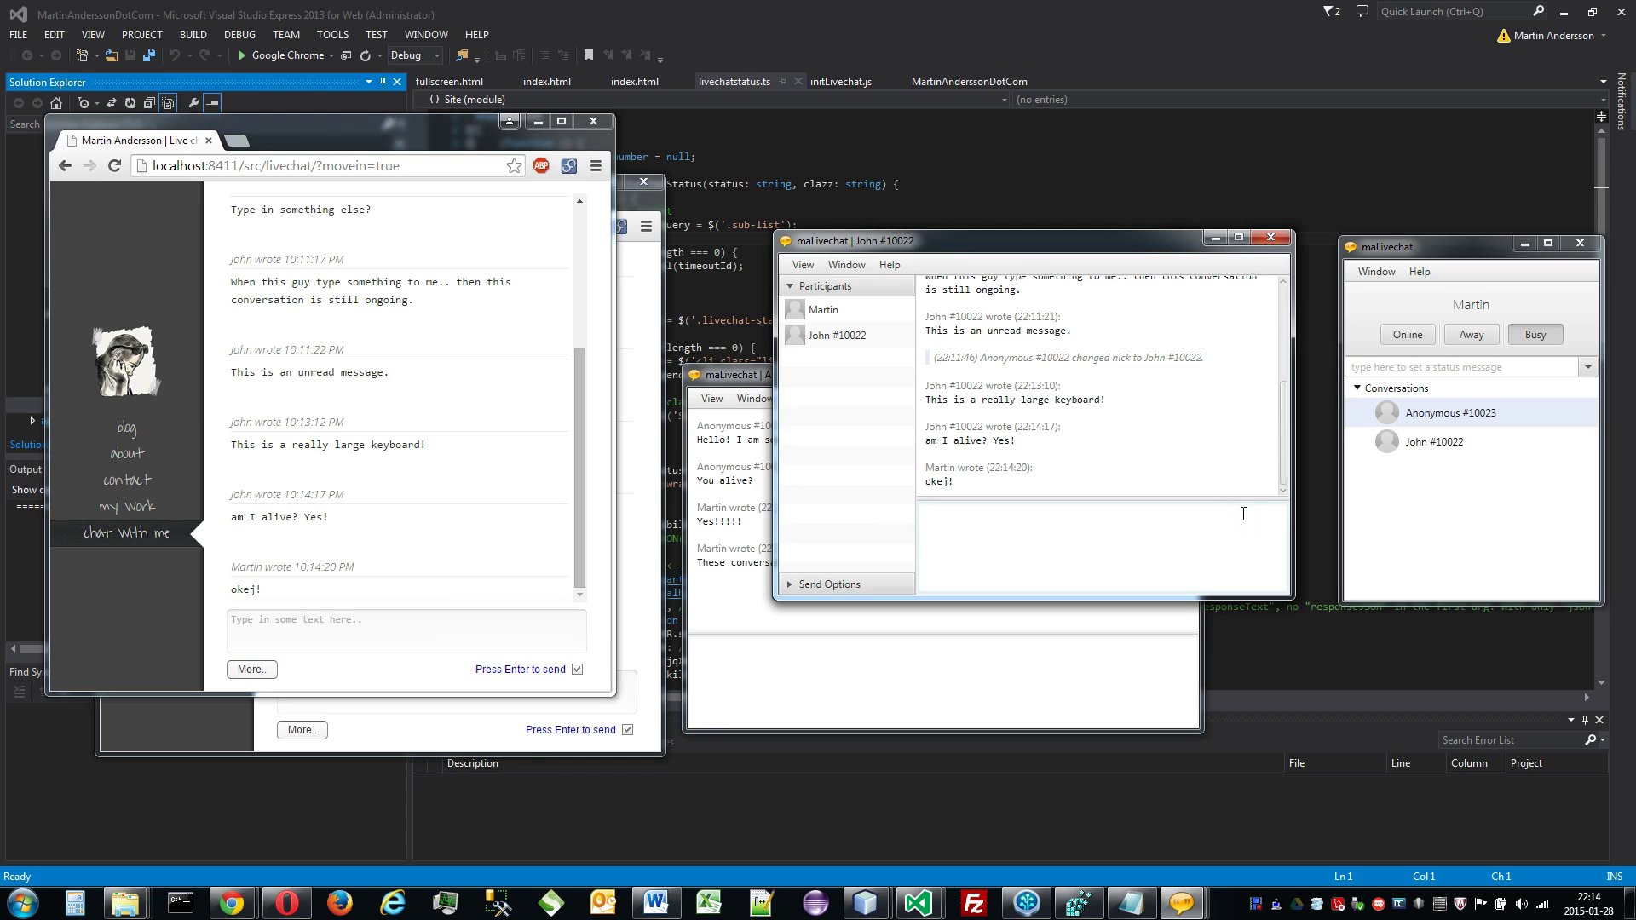
# Step: Open another Chrome window and load the local site's home page
pyautogui.click(371, 158)
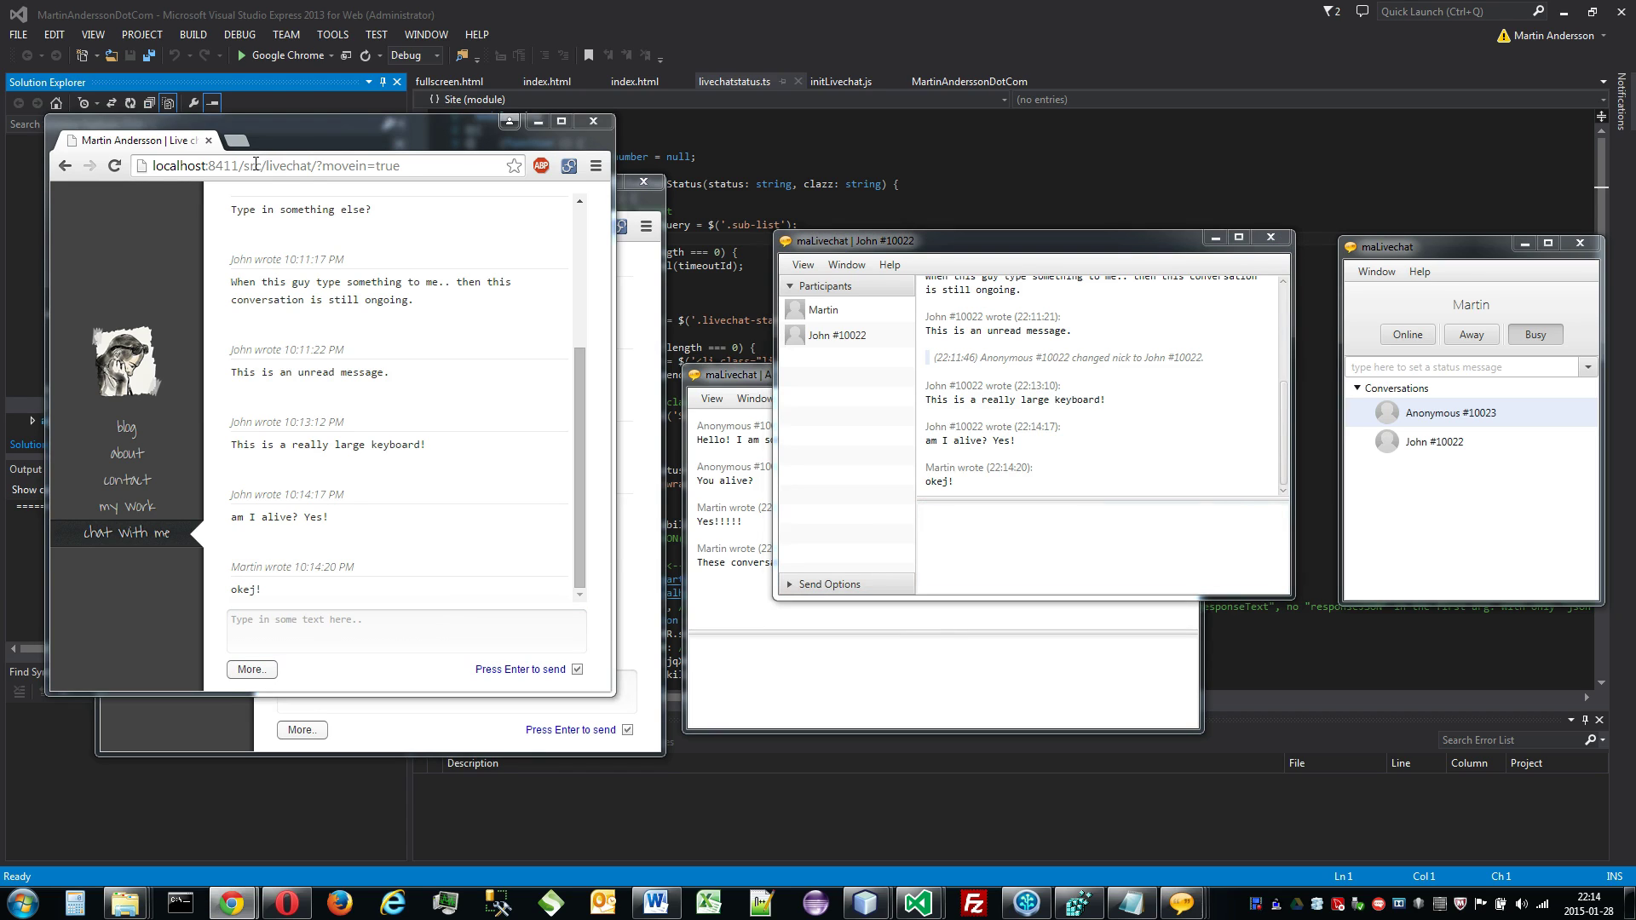
pyautogui.hotkey('ctrl', 'shift', 'Left')
pyautogui.hotkey('ctrl', 'shift', 'Left')
pyautogui.hotkey('ctrl', 'shift', 'Left')
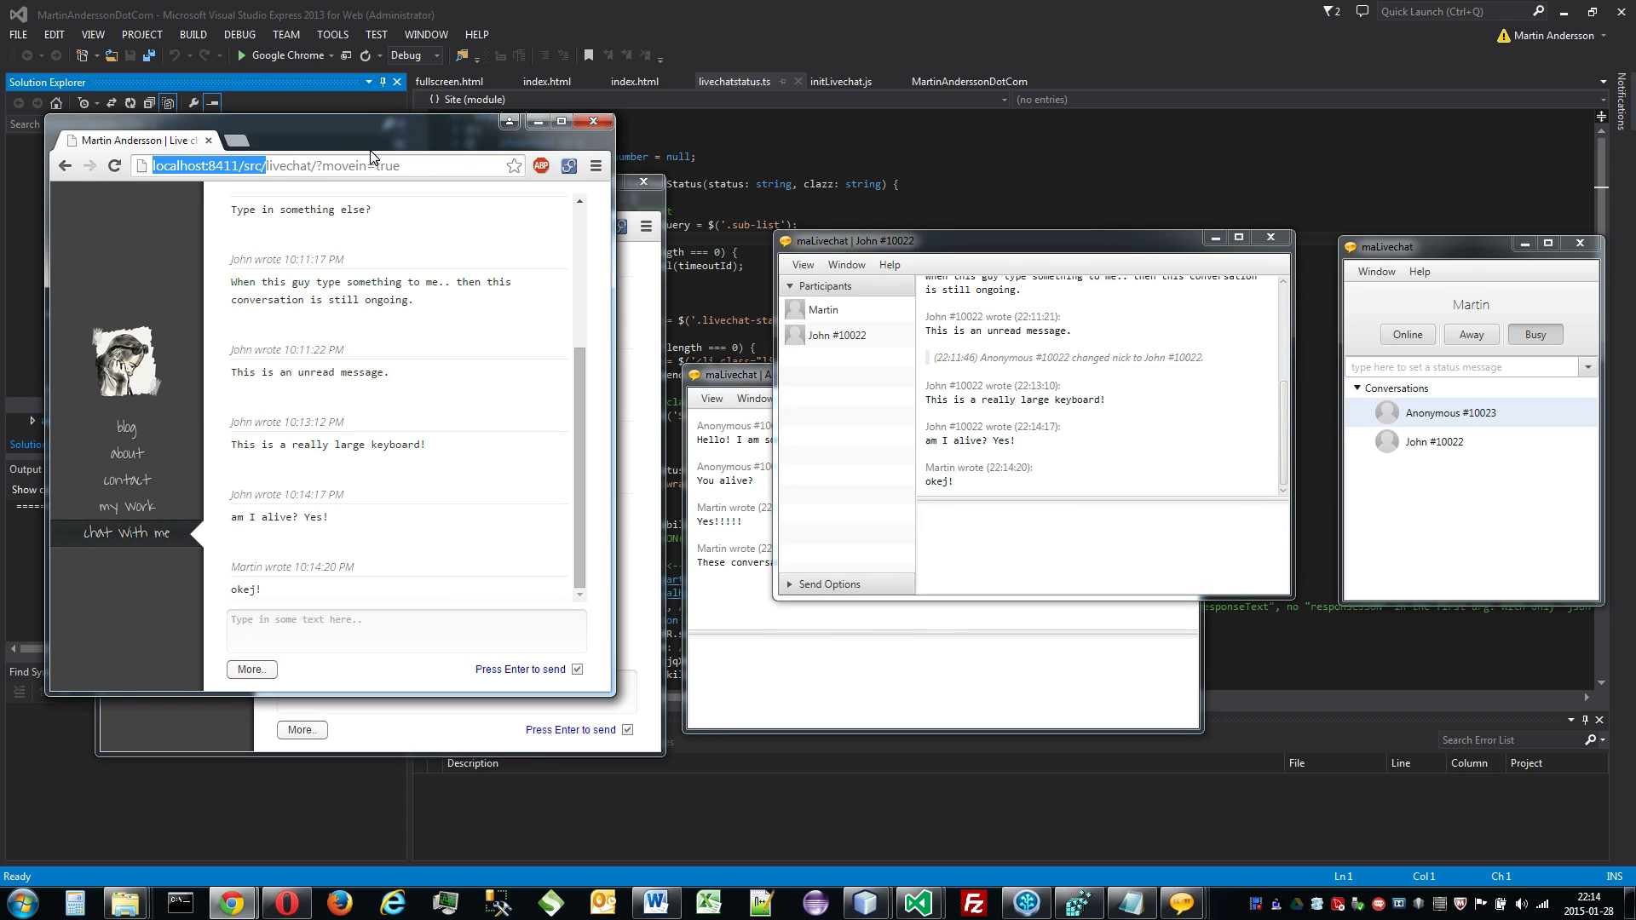
pyautogui.rightClick(230, 903)
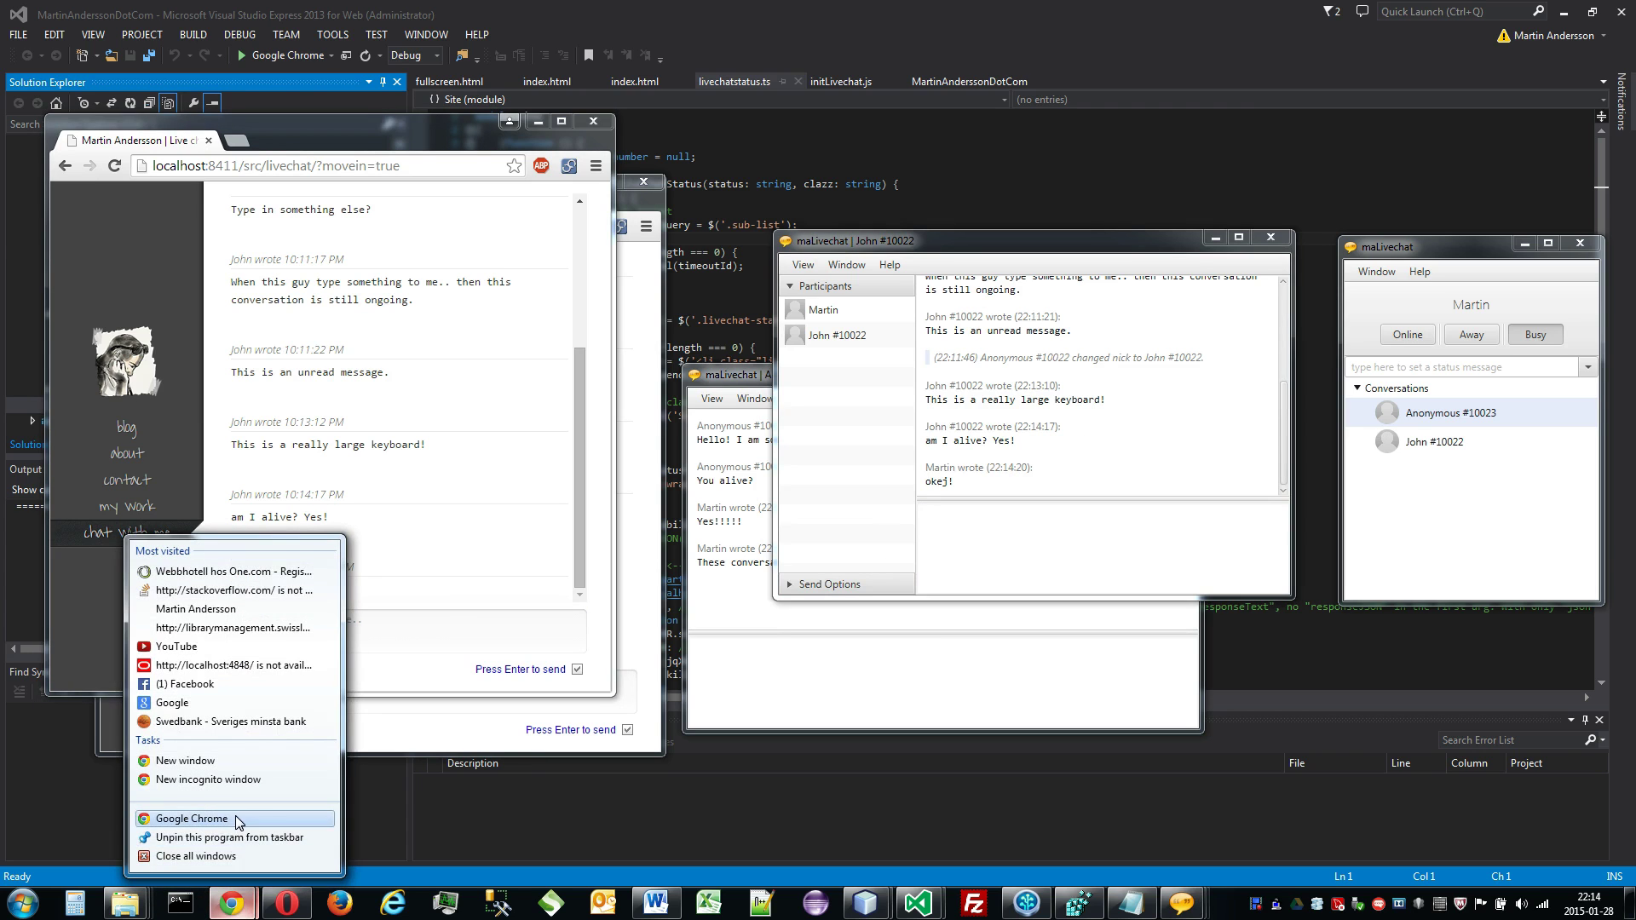
pyautogui.click(238, 821)
pyautogui.write('localhost:8411/src/')
pyautogui.press('Return')
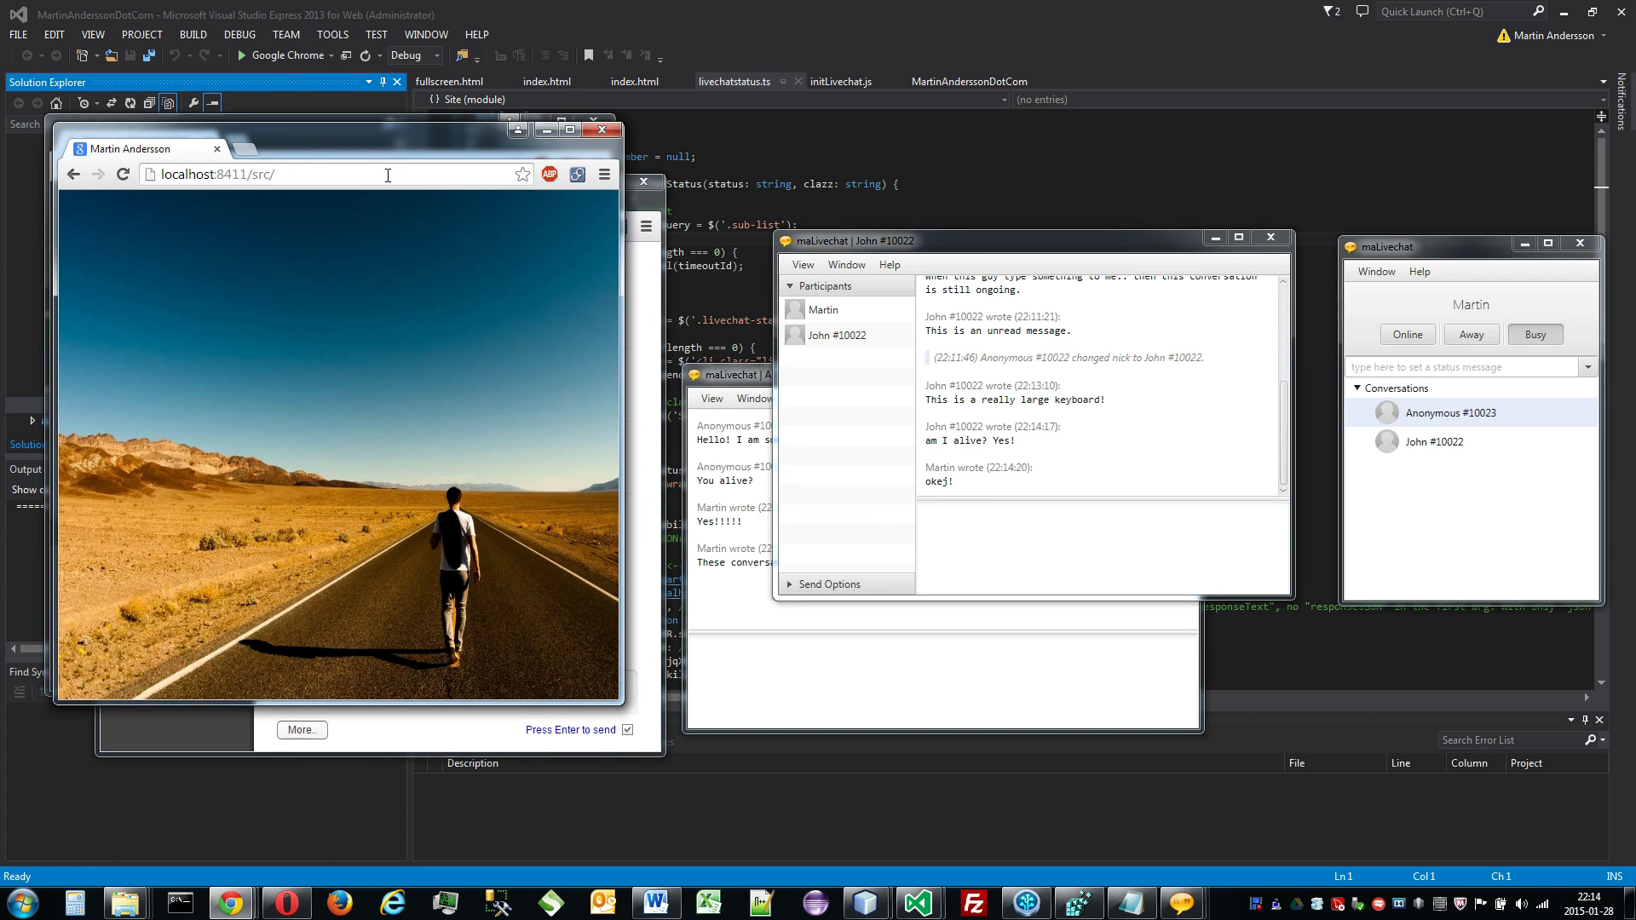
pyautogui.moveTo(395, 153); pyautogui.dragTo(437, 179)
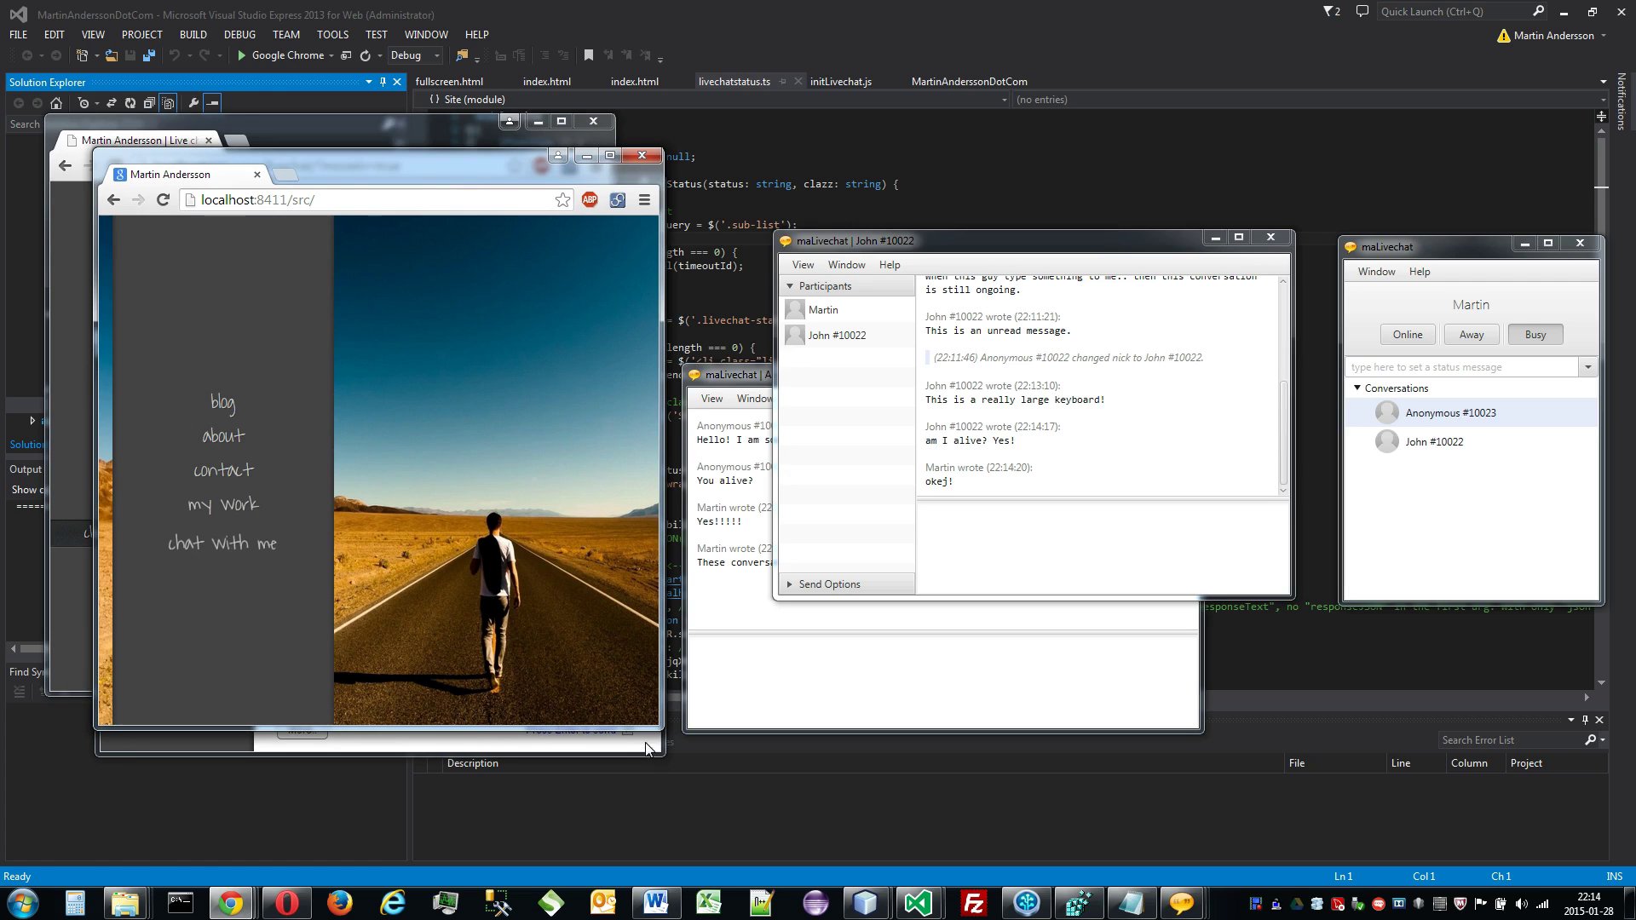
# Step: Open the live chat in a new window, centre the queued popup, and close the blog window
pyautogui.click(222, 537)
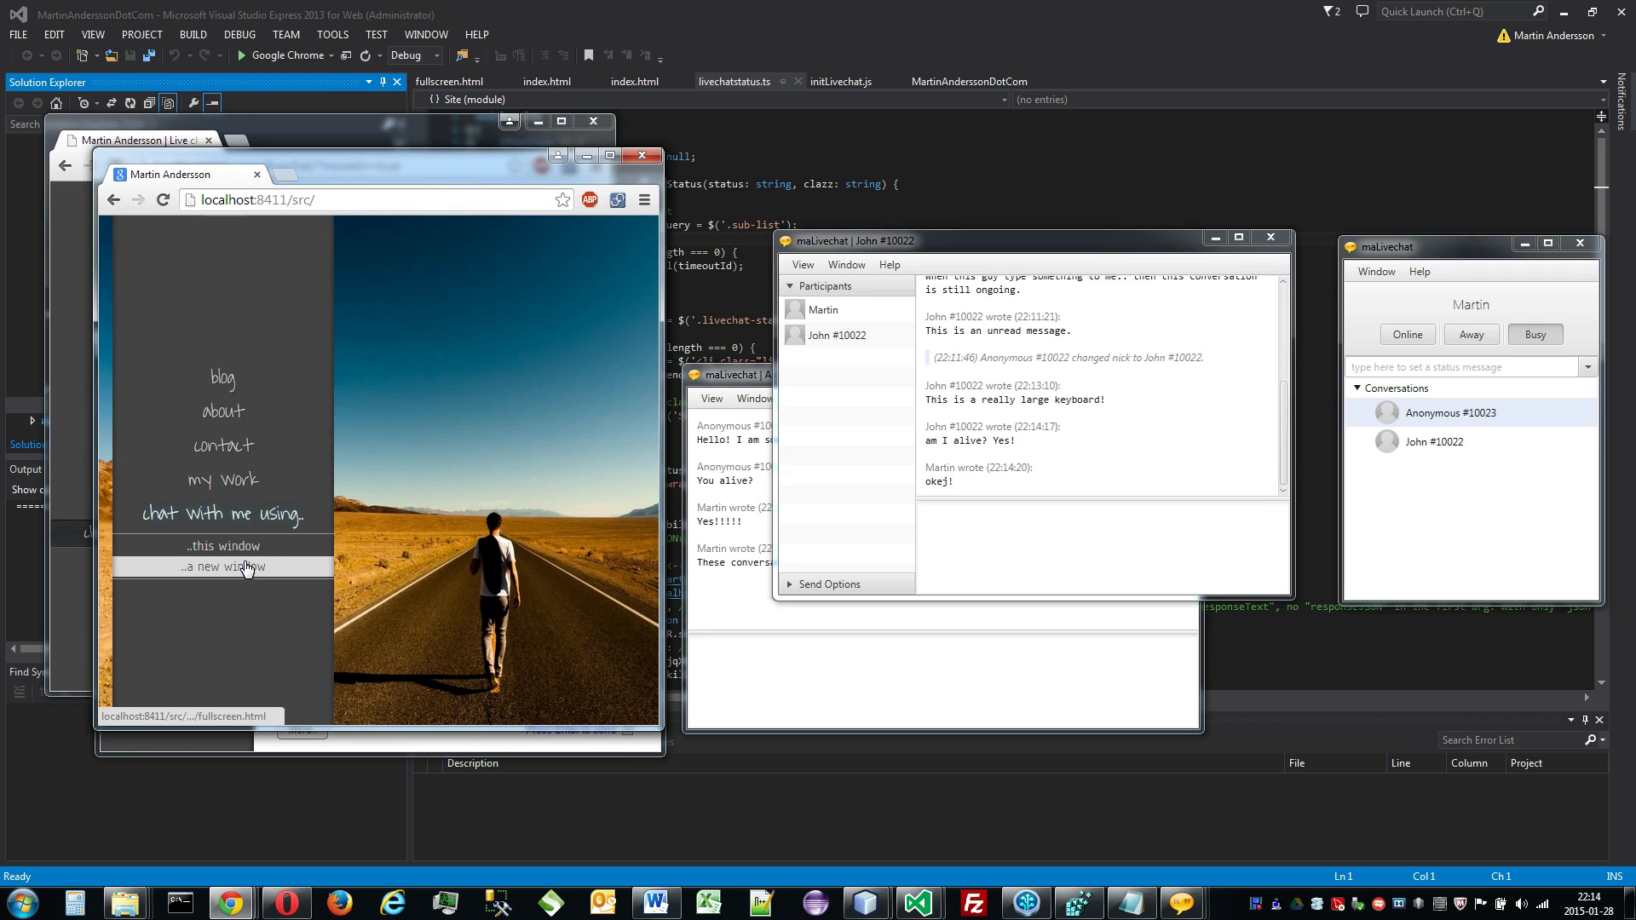
pyautogui.click(245, 569)
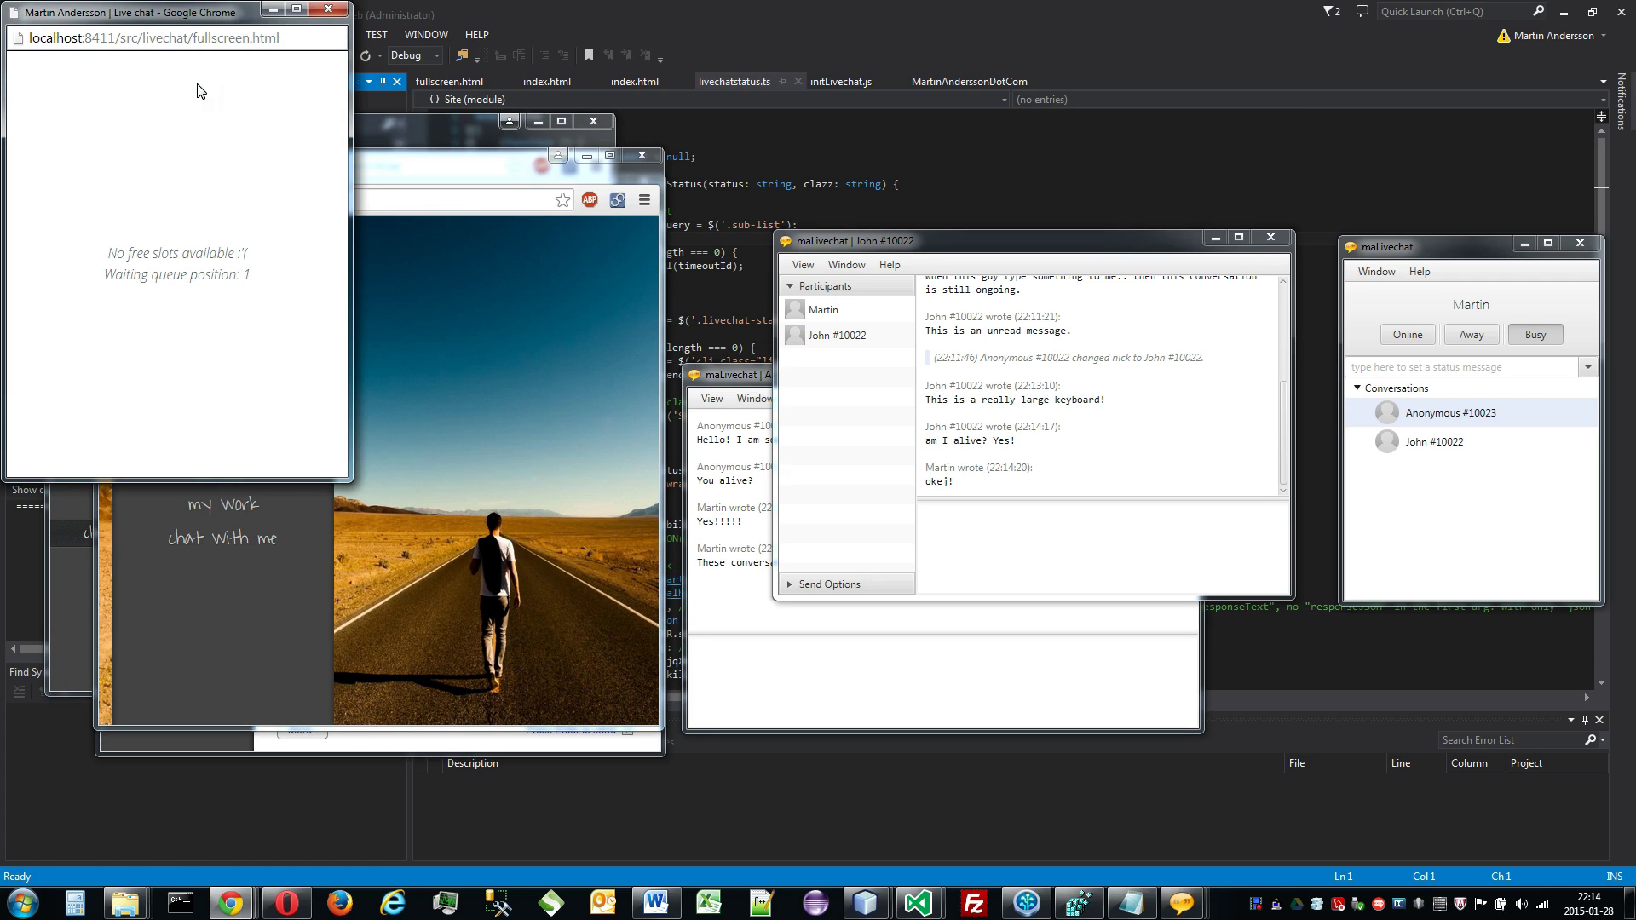
pyautogui.moveTo(182, 21); pyautogui.dragTo(907, 343)
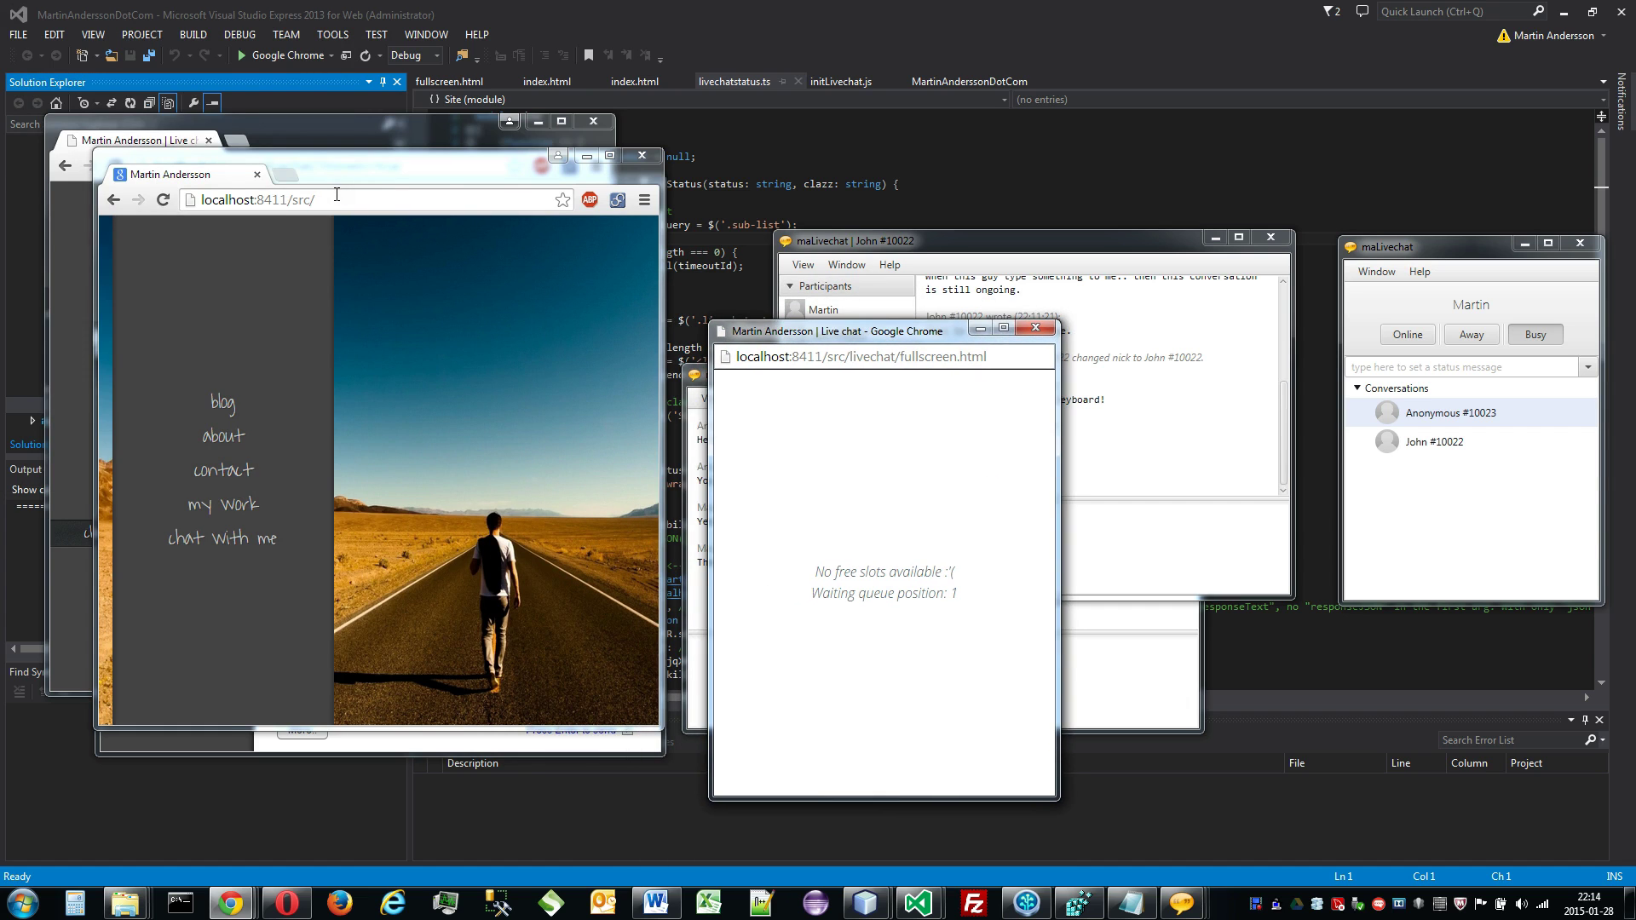
pyautogui.click(281, 199)
pyautogui.press('BackSpace')
pyautogui.click(256, 174)
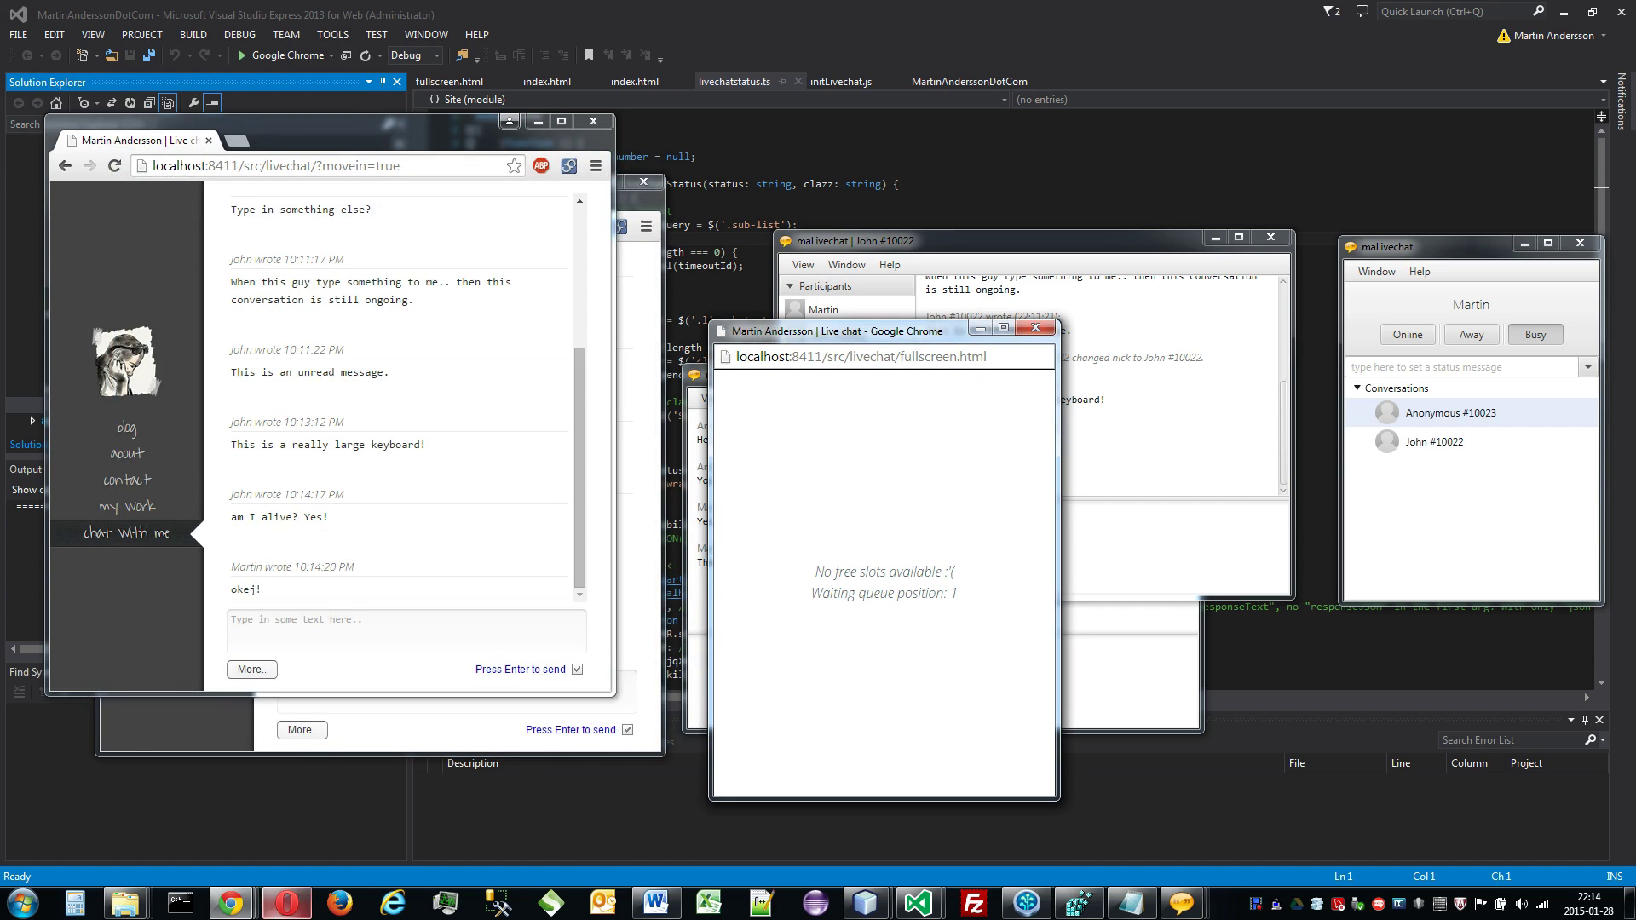
# Step: Queue a second visitor via localhost:8411/src/ chat in a new window, moved to the centre
pyautogui.rightClick(230, 904)
pyautogui.click(192, 819)
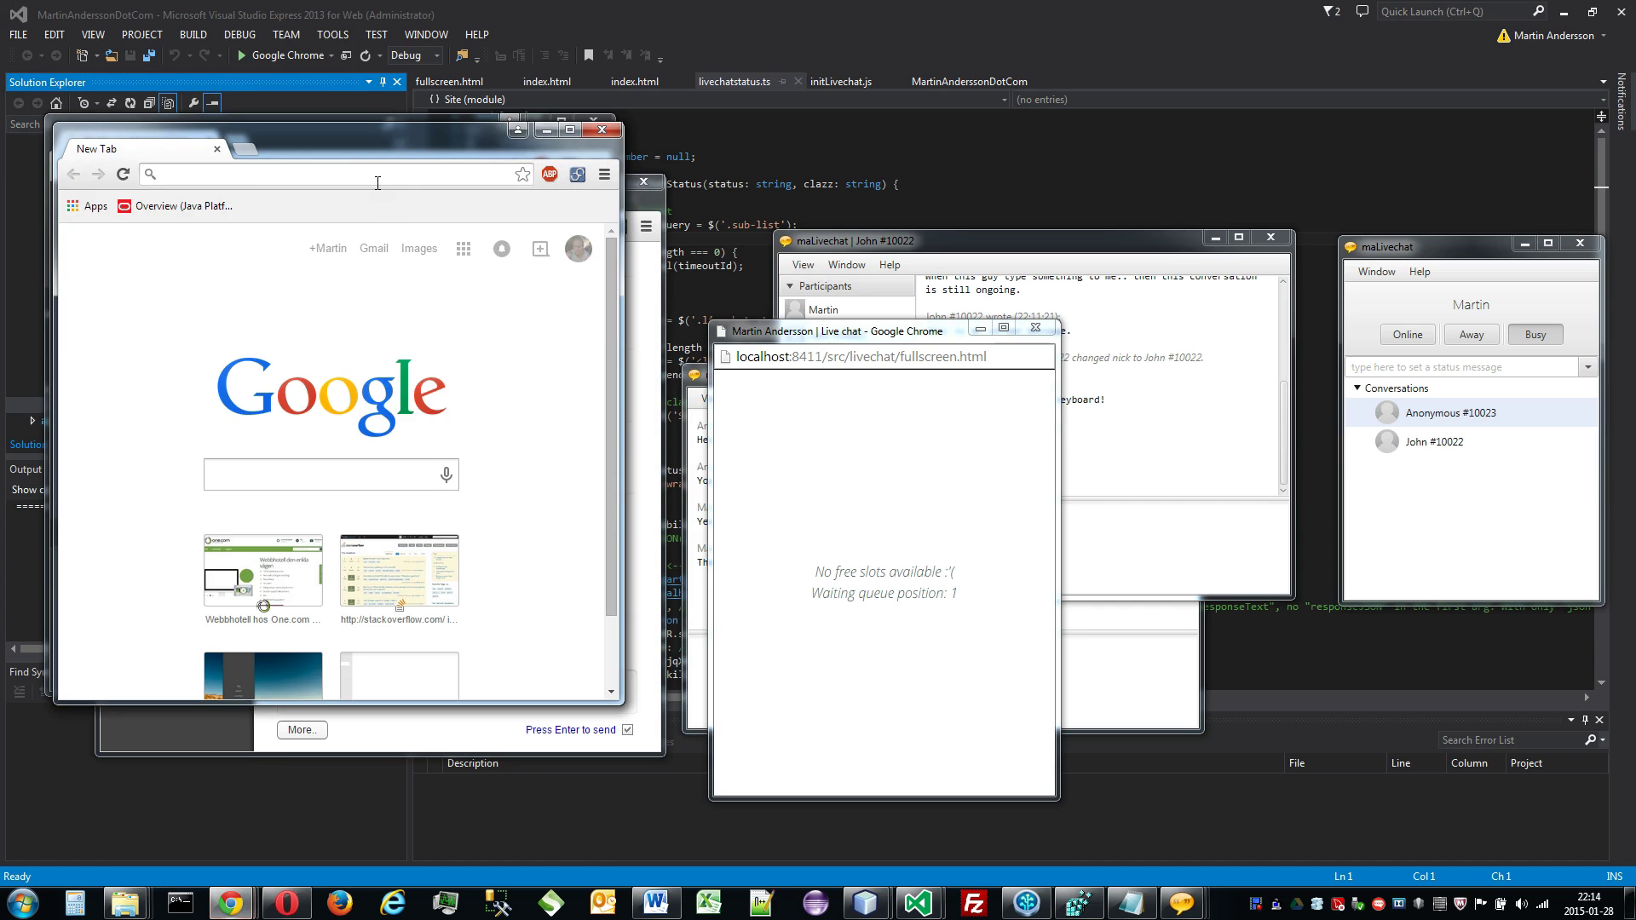
pyautogui.write('localhost:8411/src/')
pyautogui.press('Return')
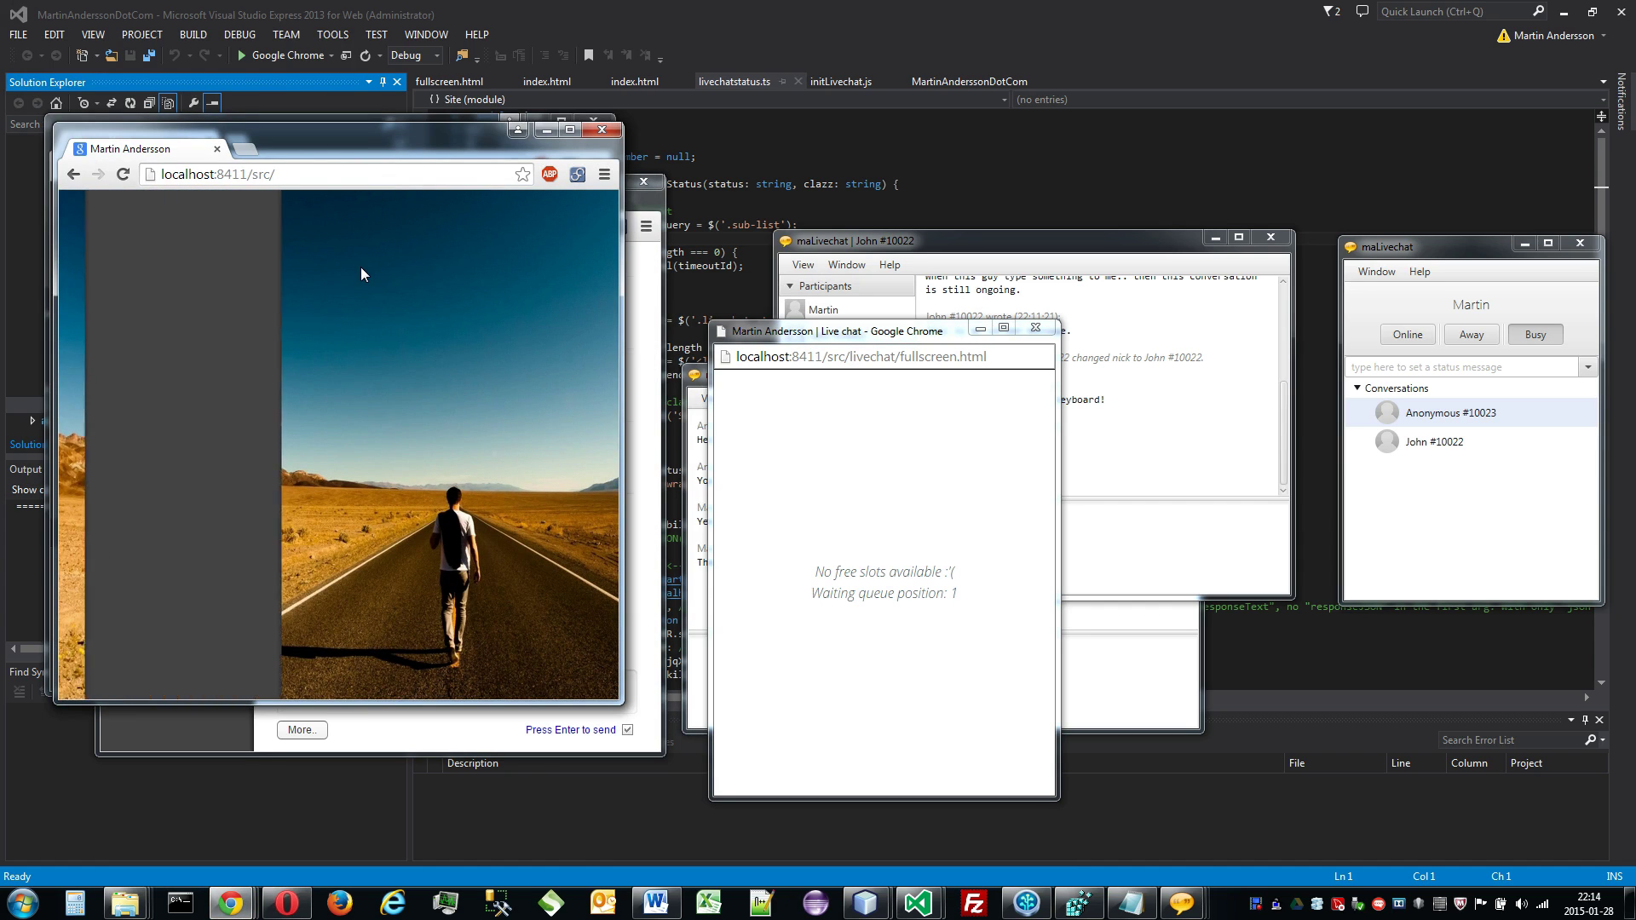
pyautogui.moveTo(242, 511)
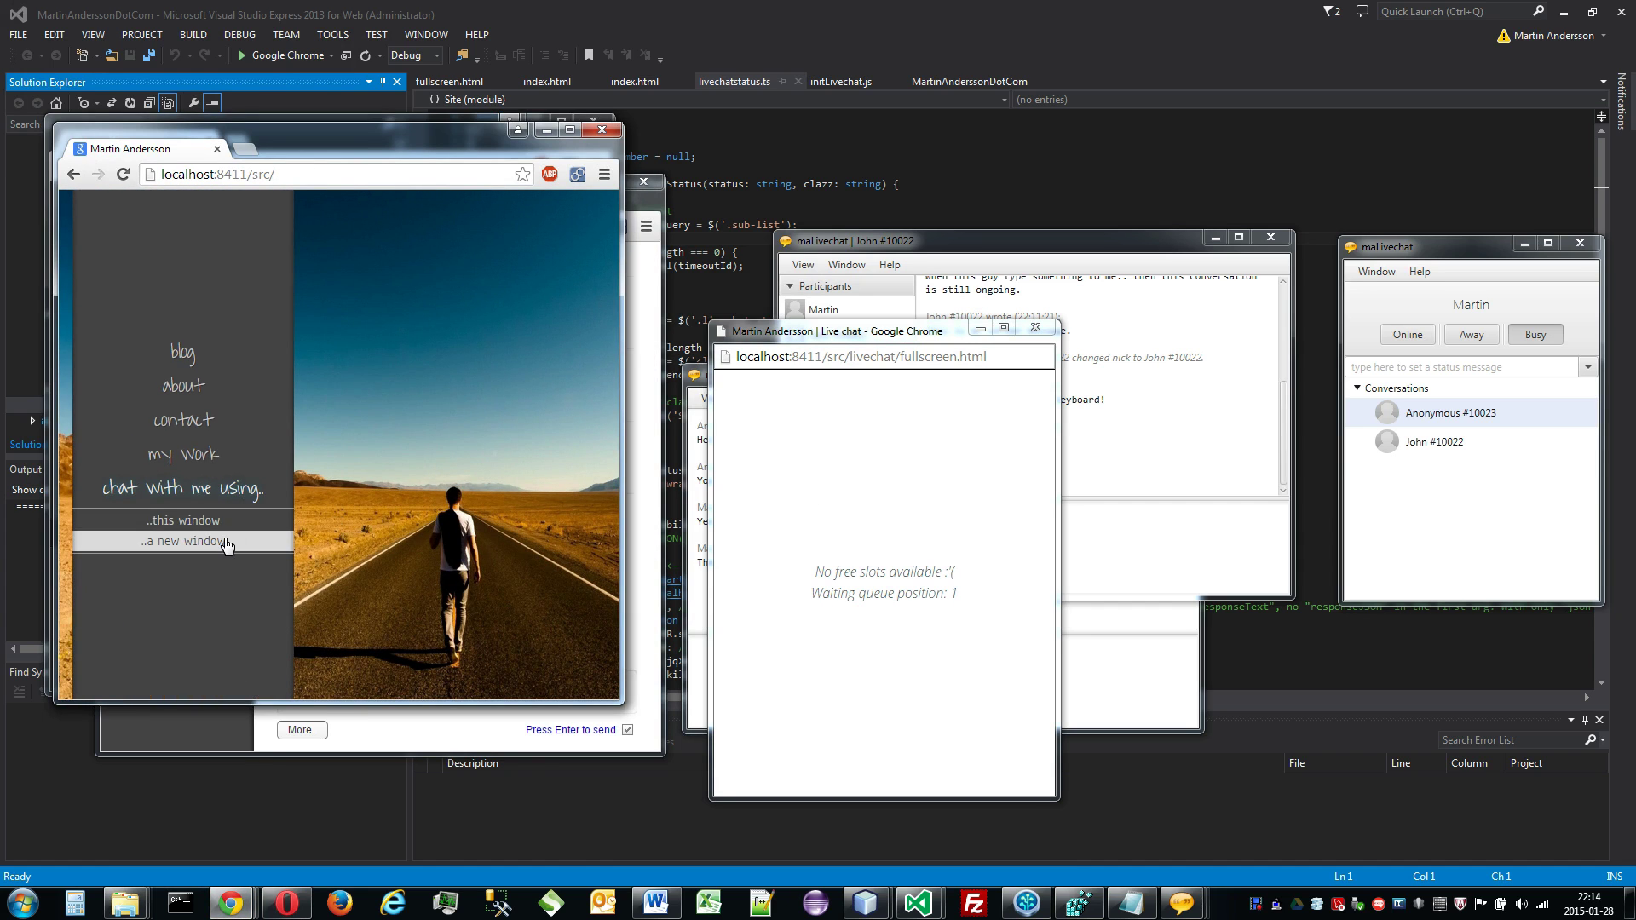
pyautogui.click(174, 537)
pyautogui.moveTo(199, 22); pyautogui.dragTo(1189, 365)
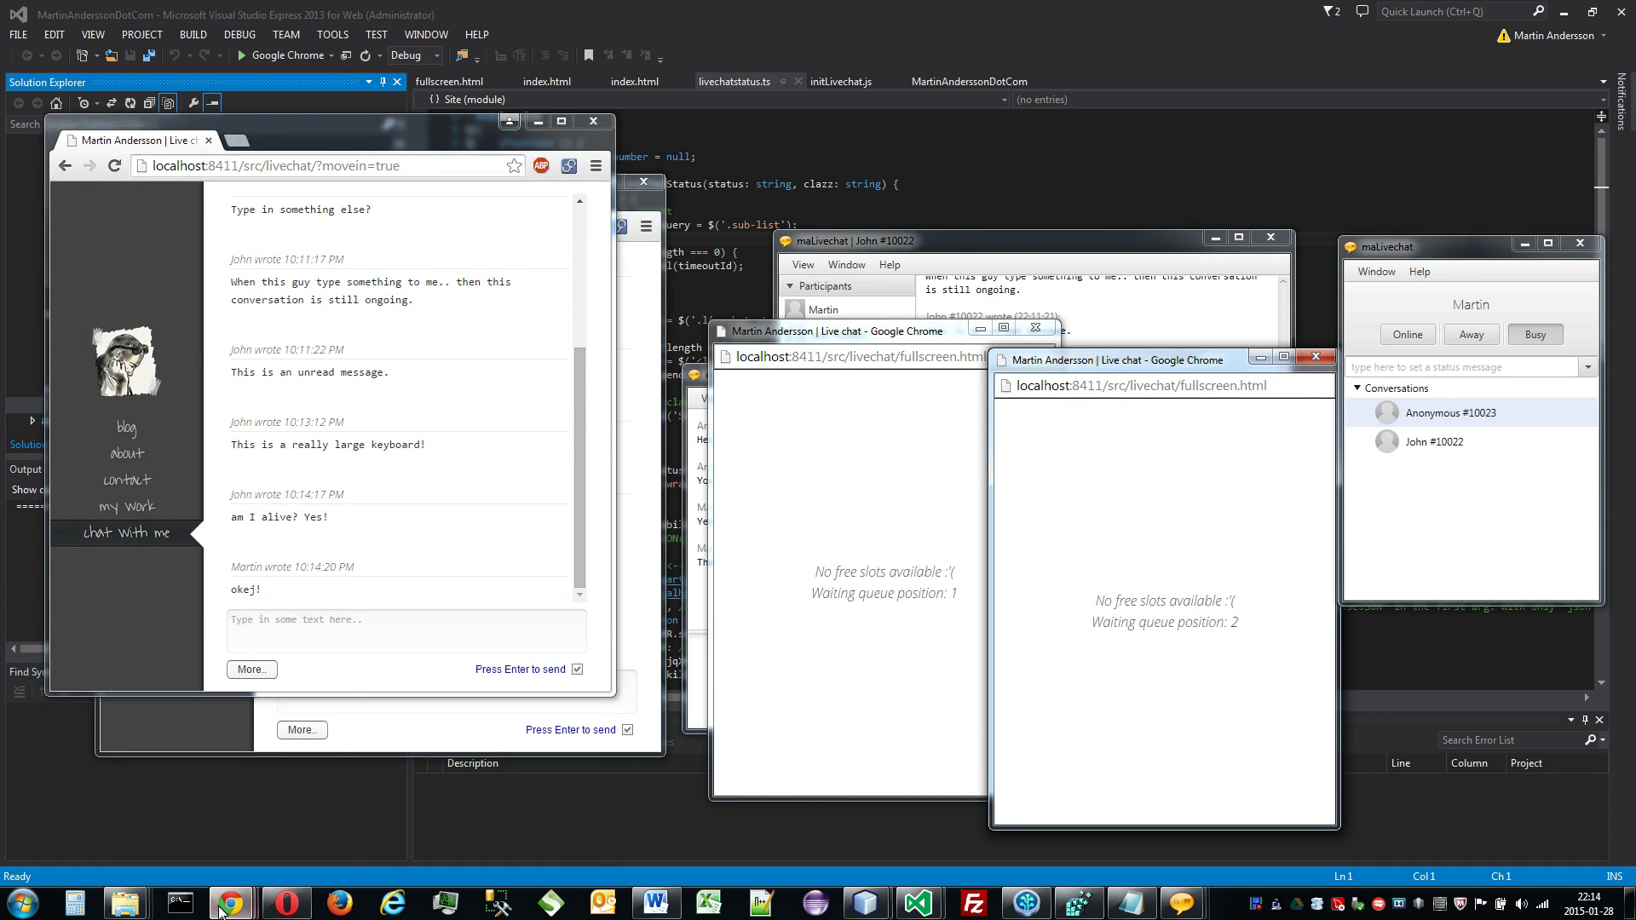
# Step: Queue a third visitor the same way and place its window beside the operator window
pyautogui.rightClick(230, 903)
pyautogui.click(226, 818)
pyautogui.write('localhost:8411/src/')
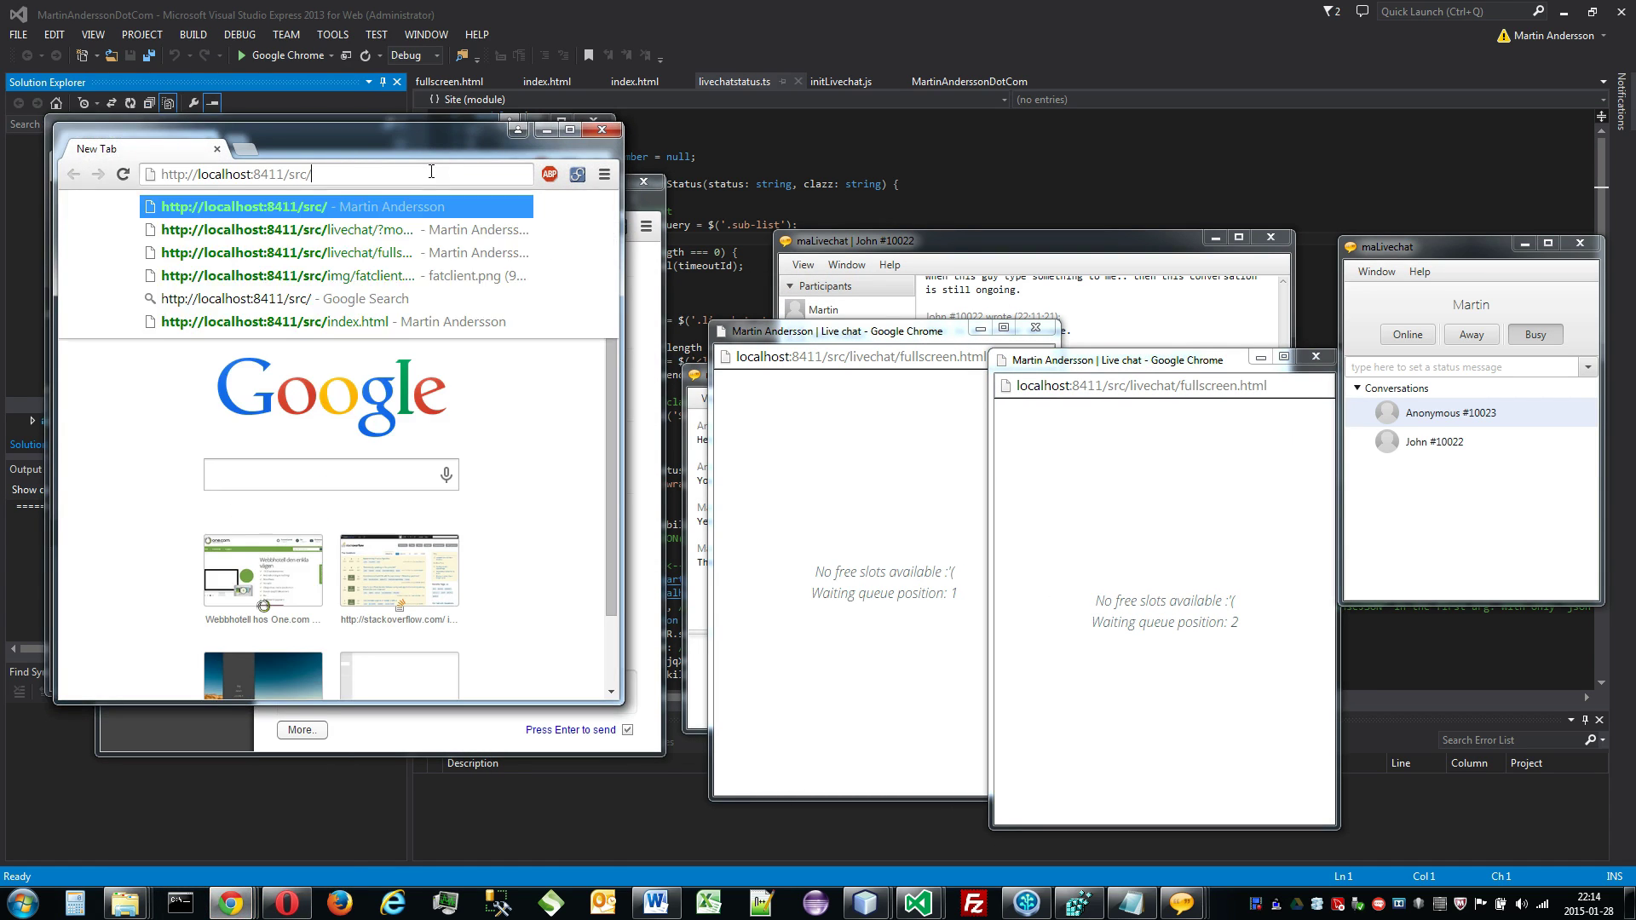
pyautogui.press('Return')
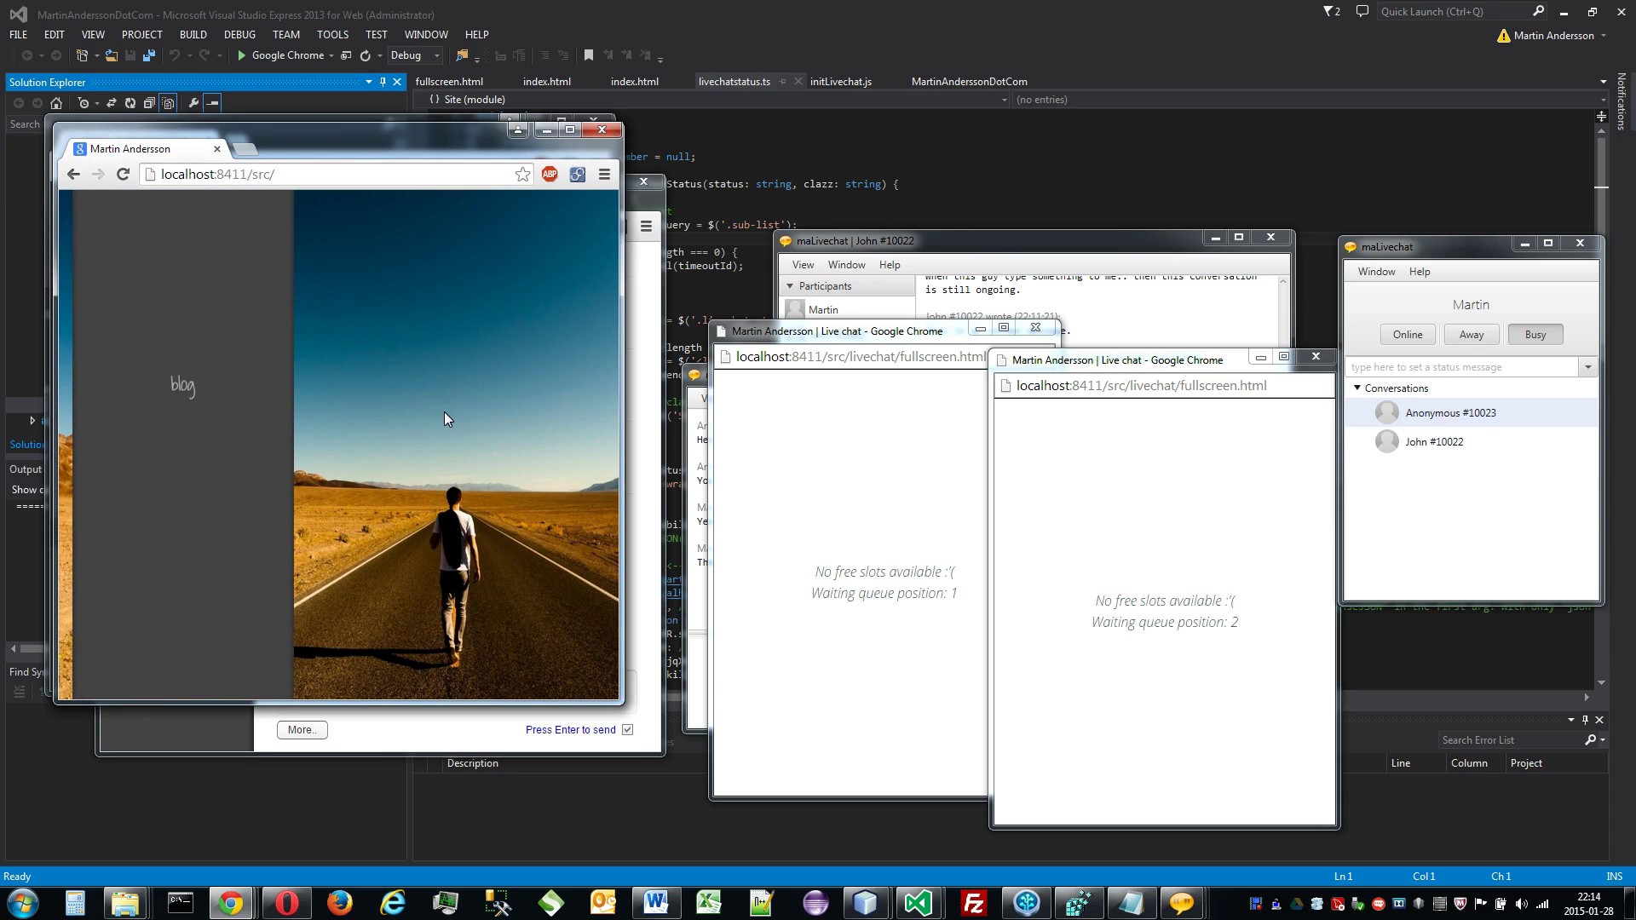
pyautogui.moveTo(182, 512)
pyautogui.click(213, 548)
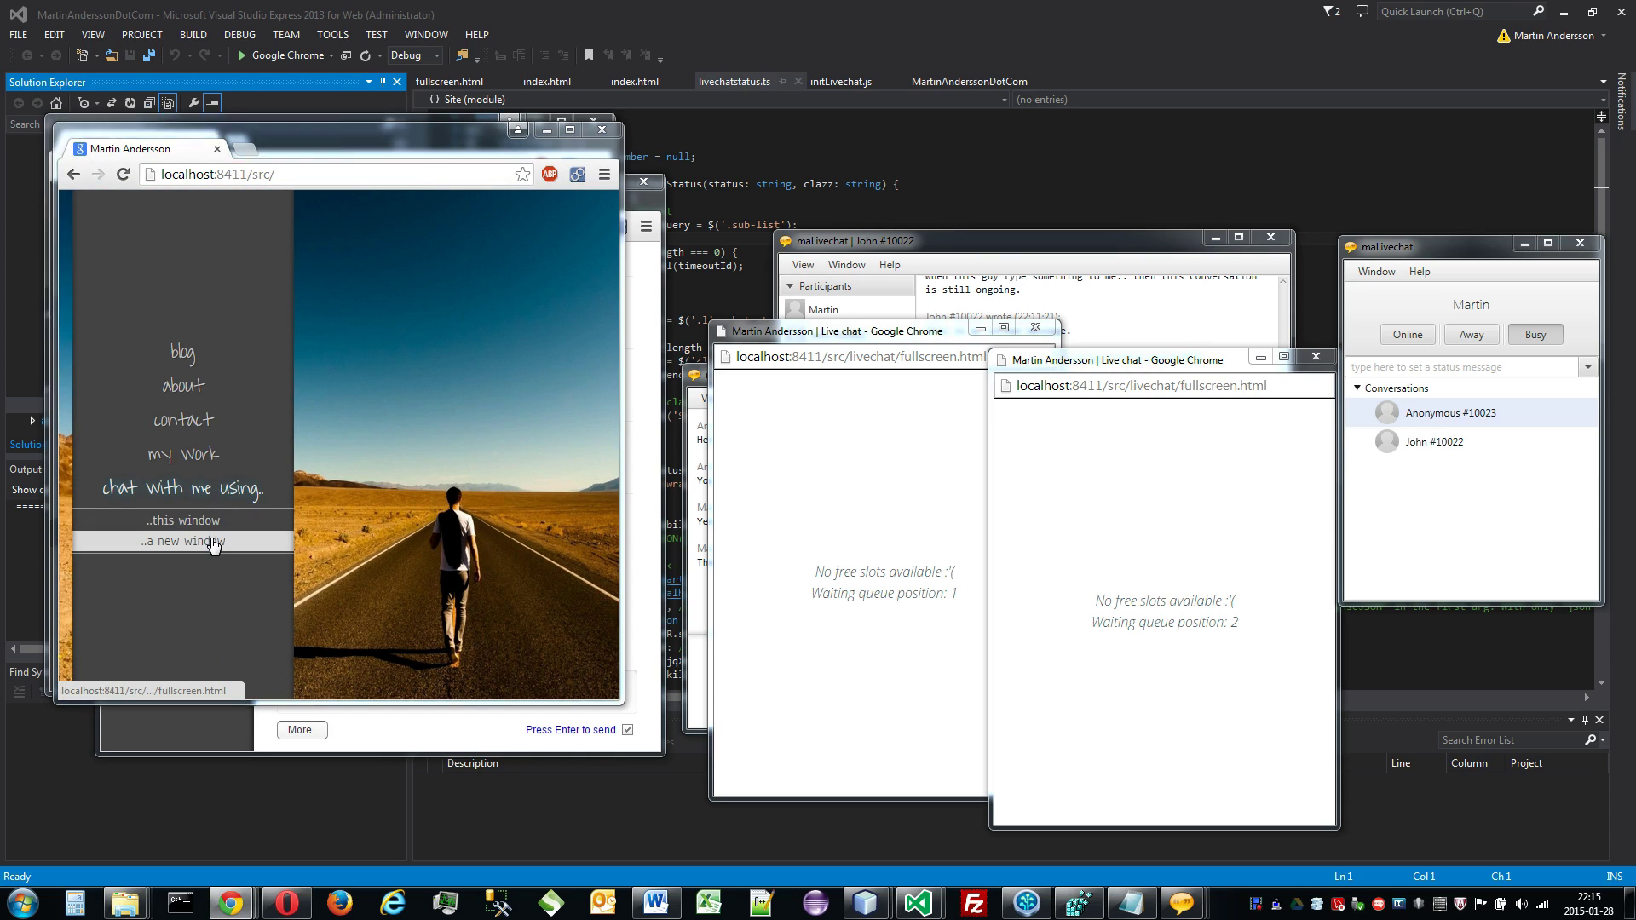
pyautogui.moveTo(207, 17); pyautogui.dragTo(1431, 382)
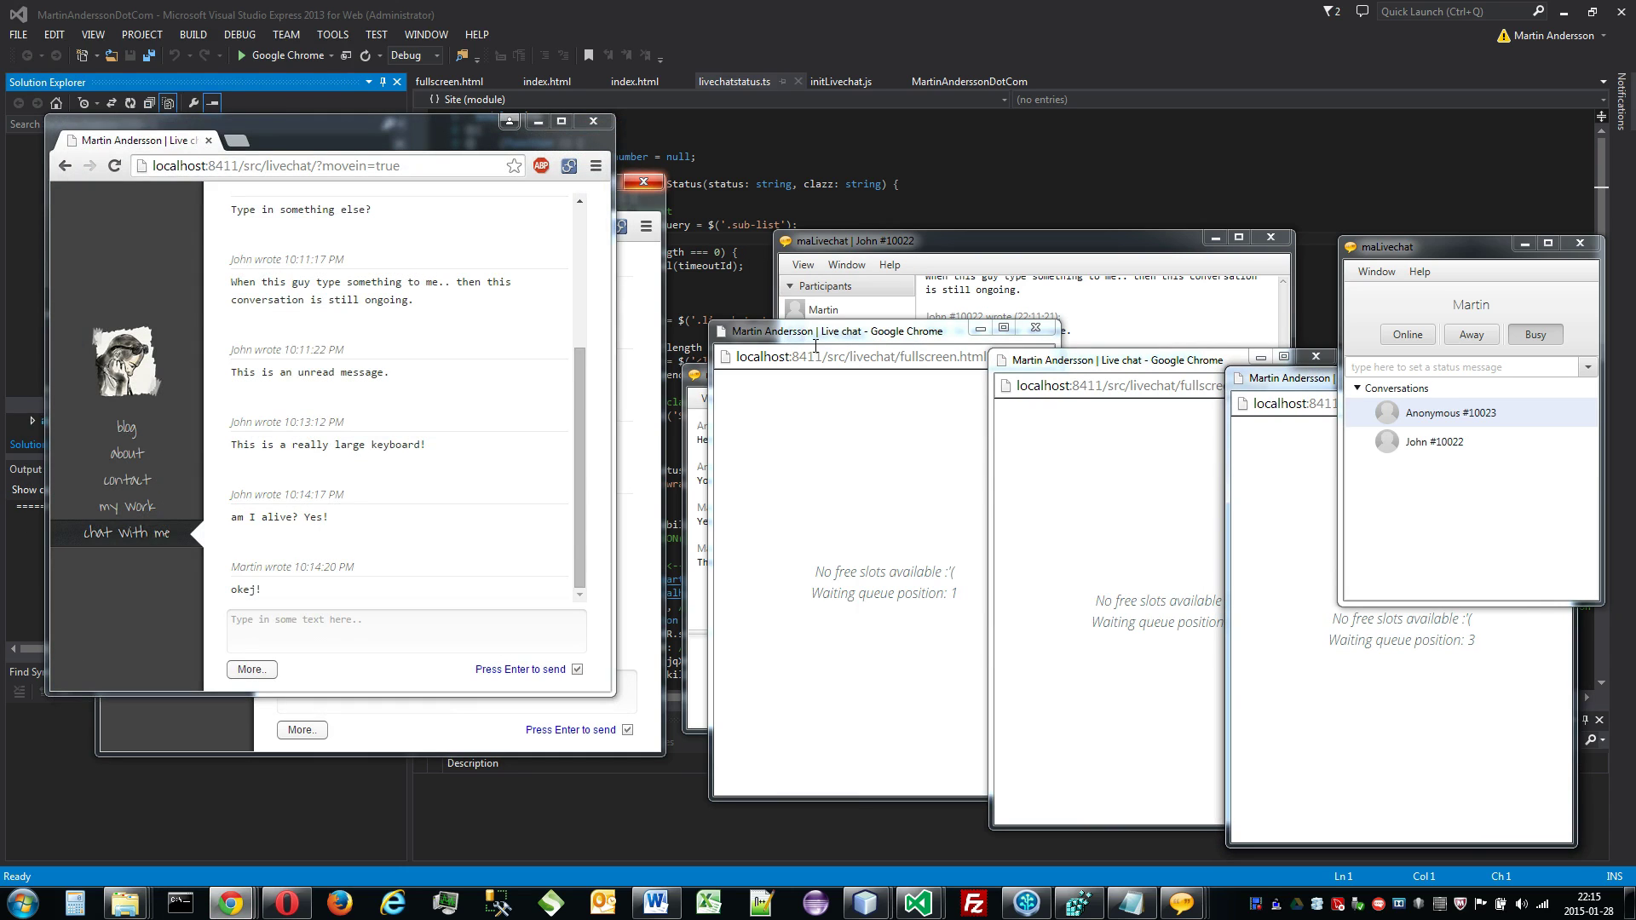
# Step: Line up the three waiting windows side by side and bring the operator window forward
pyautogui.moveTo(804, 336); pyautogui.dragTo(273, 328)
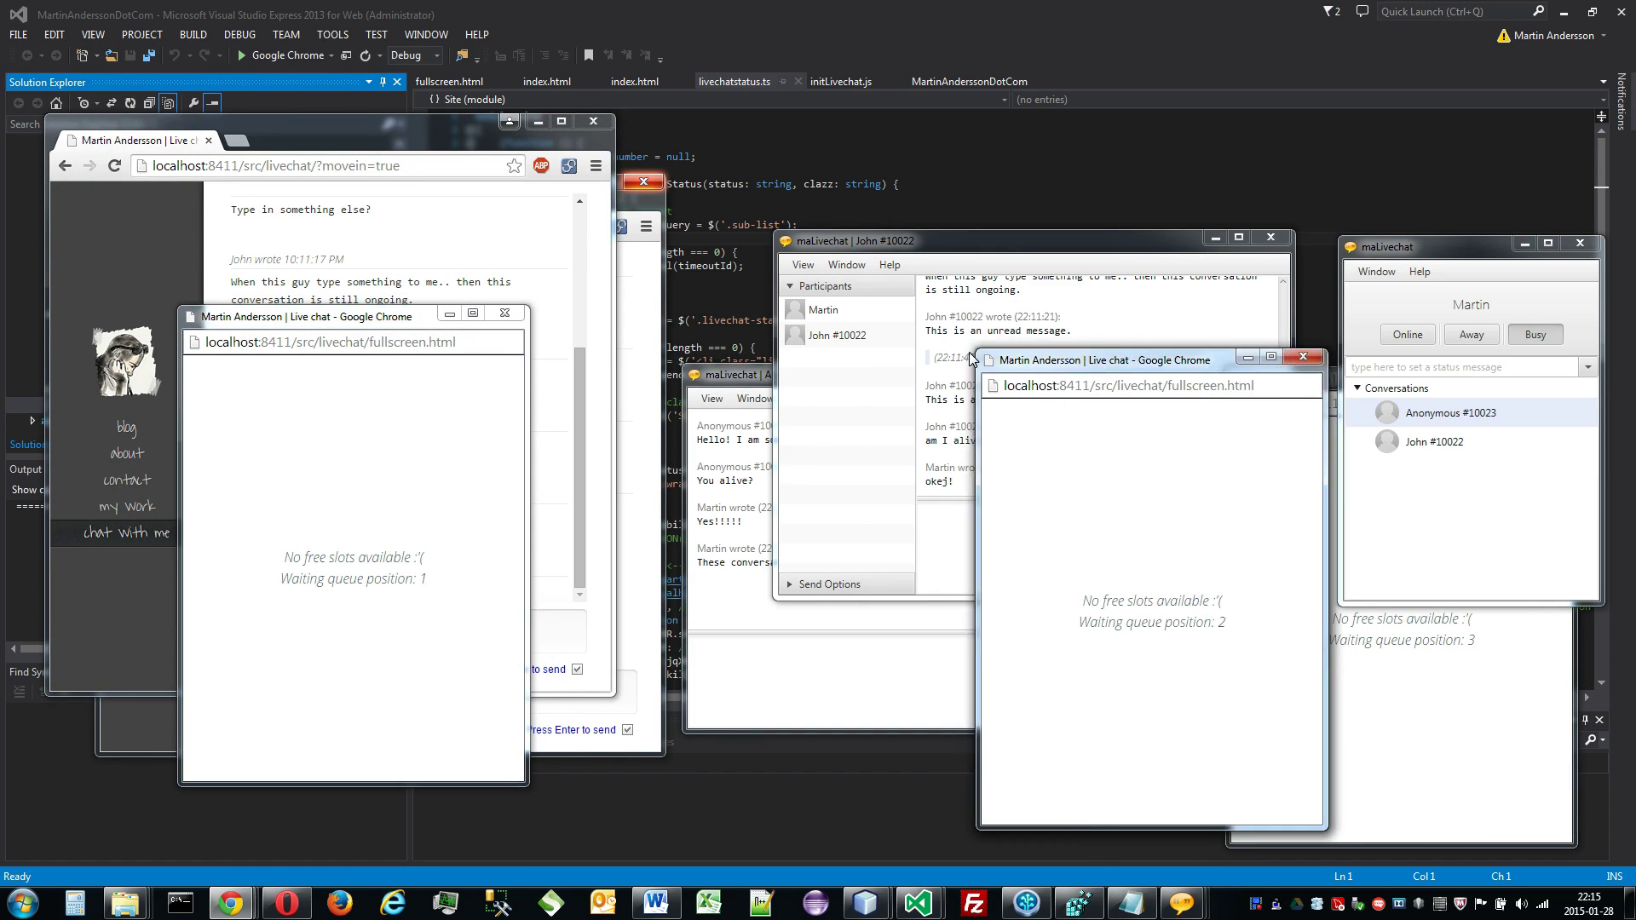
pyautogui.moveTo(1107, 361); pyautogui.dragTo(668, 318)
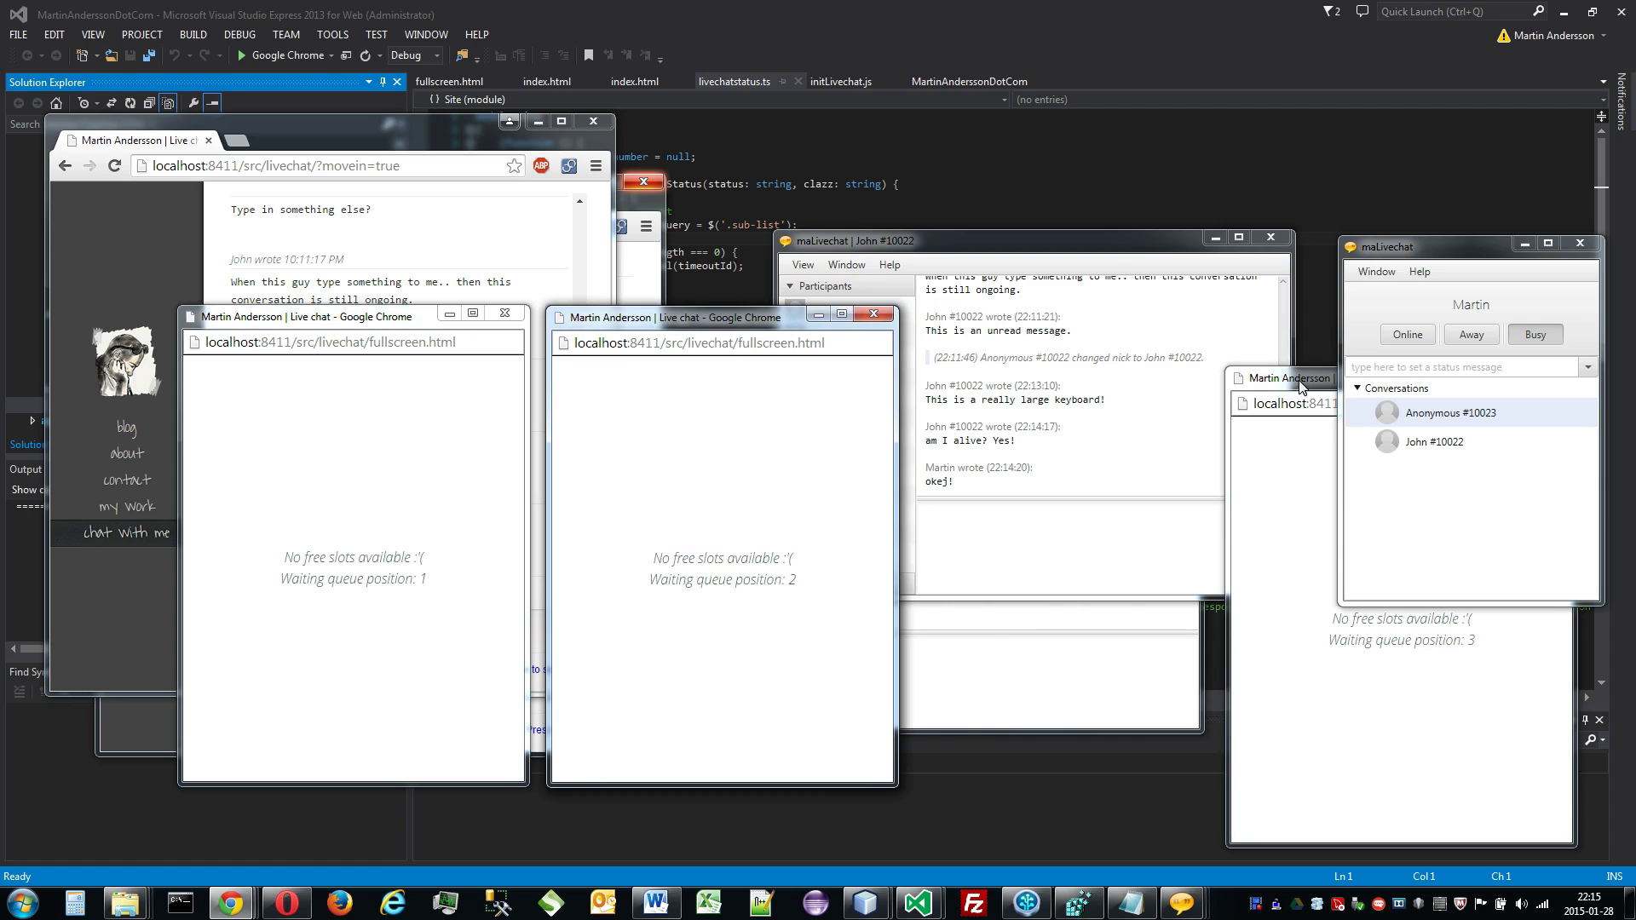
pyautogui.moveTo(1298, 386); pyautogui.dragTo(979, 325)
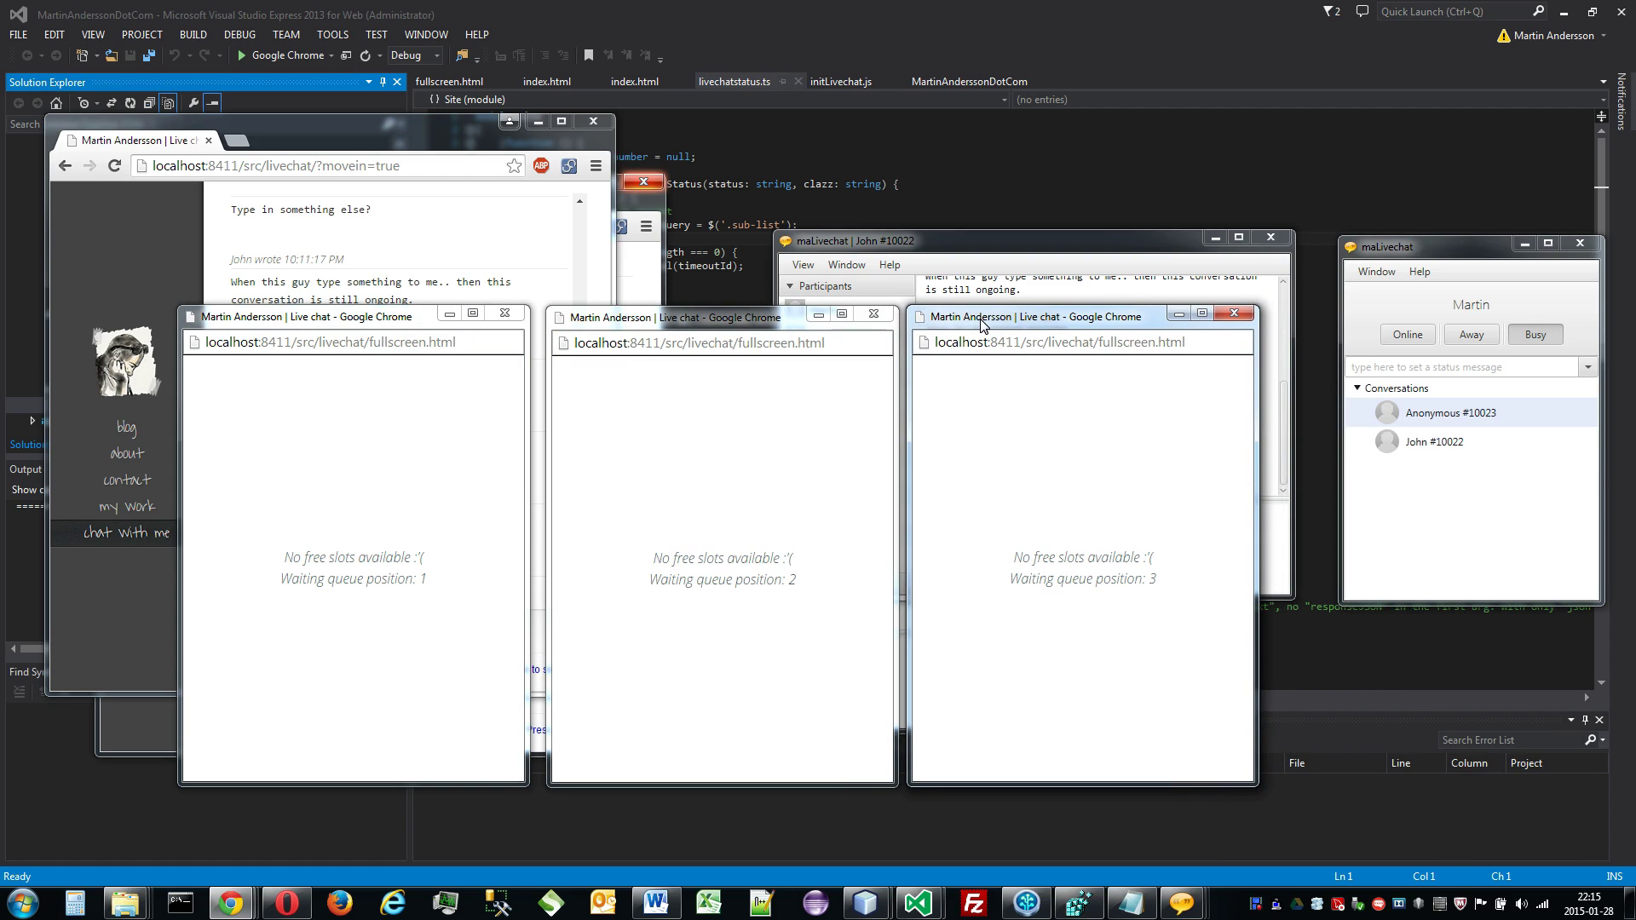
pyautogui.click(1397, 258)
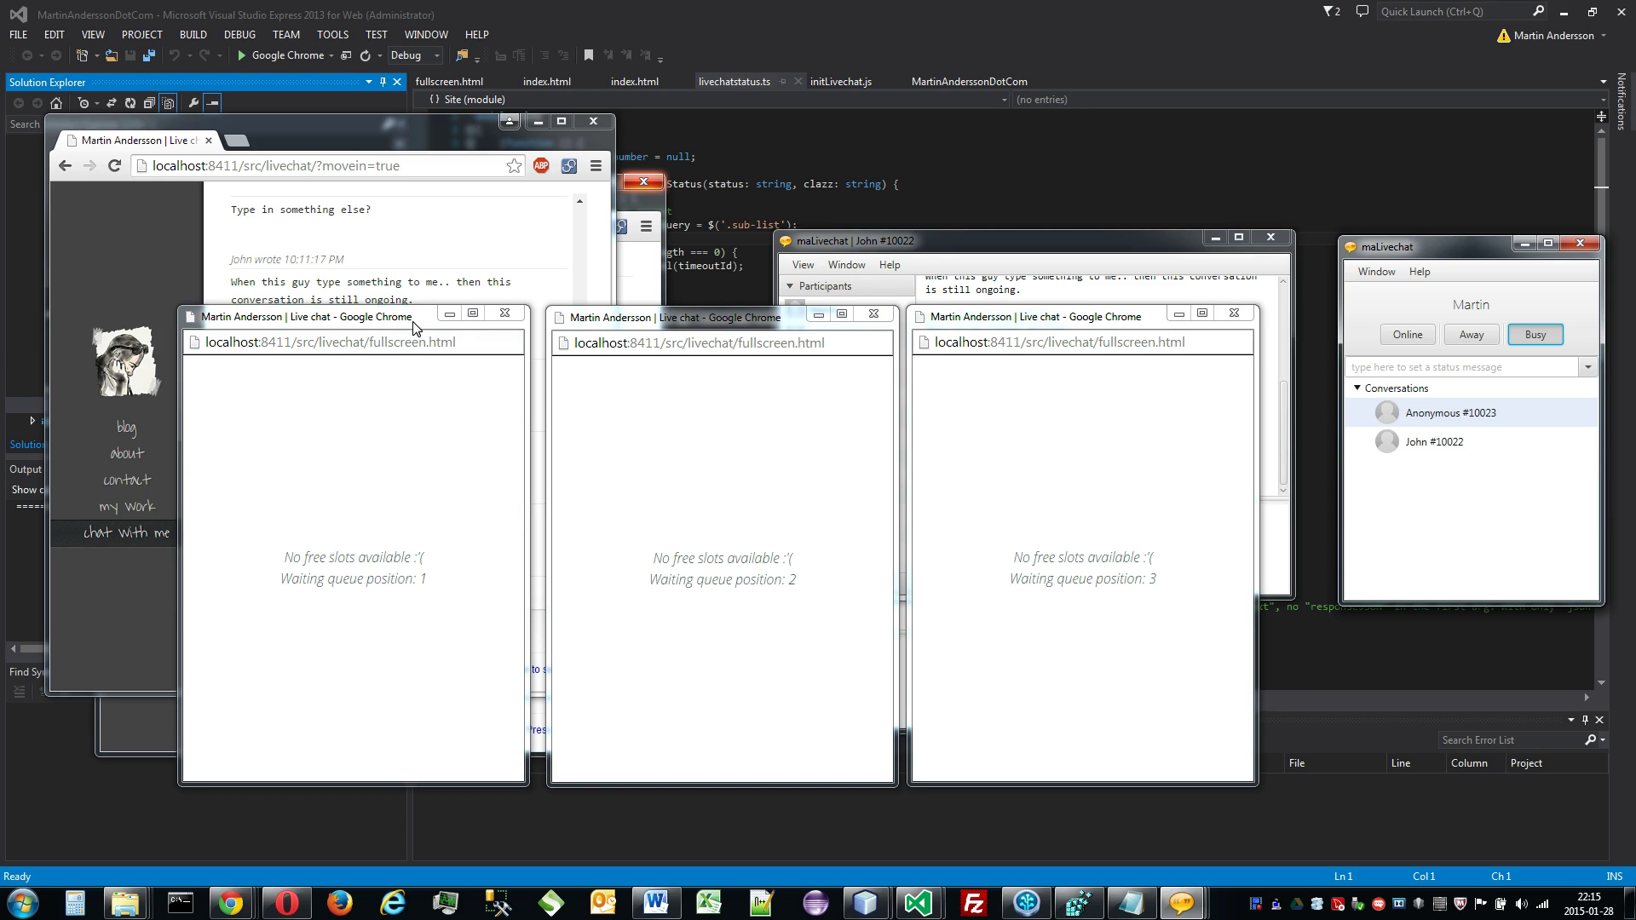
pyautogui.moveTo(415, 328); pyautogui.dragTo(407, 330)
pyautogui.moveTo(642, 326); pyautogui.dragTo(623, 327)
pyautogui.moveTo(962, 325)
pyautogui.mouseDown()
pyautogui.moveTo(946, 324)
pyautogui.moveTo(961, 324)
pyautogui.mouseUp()
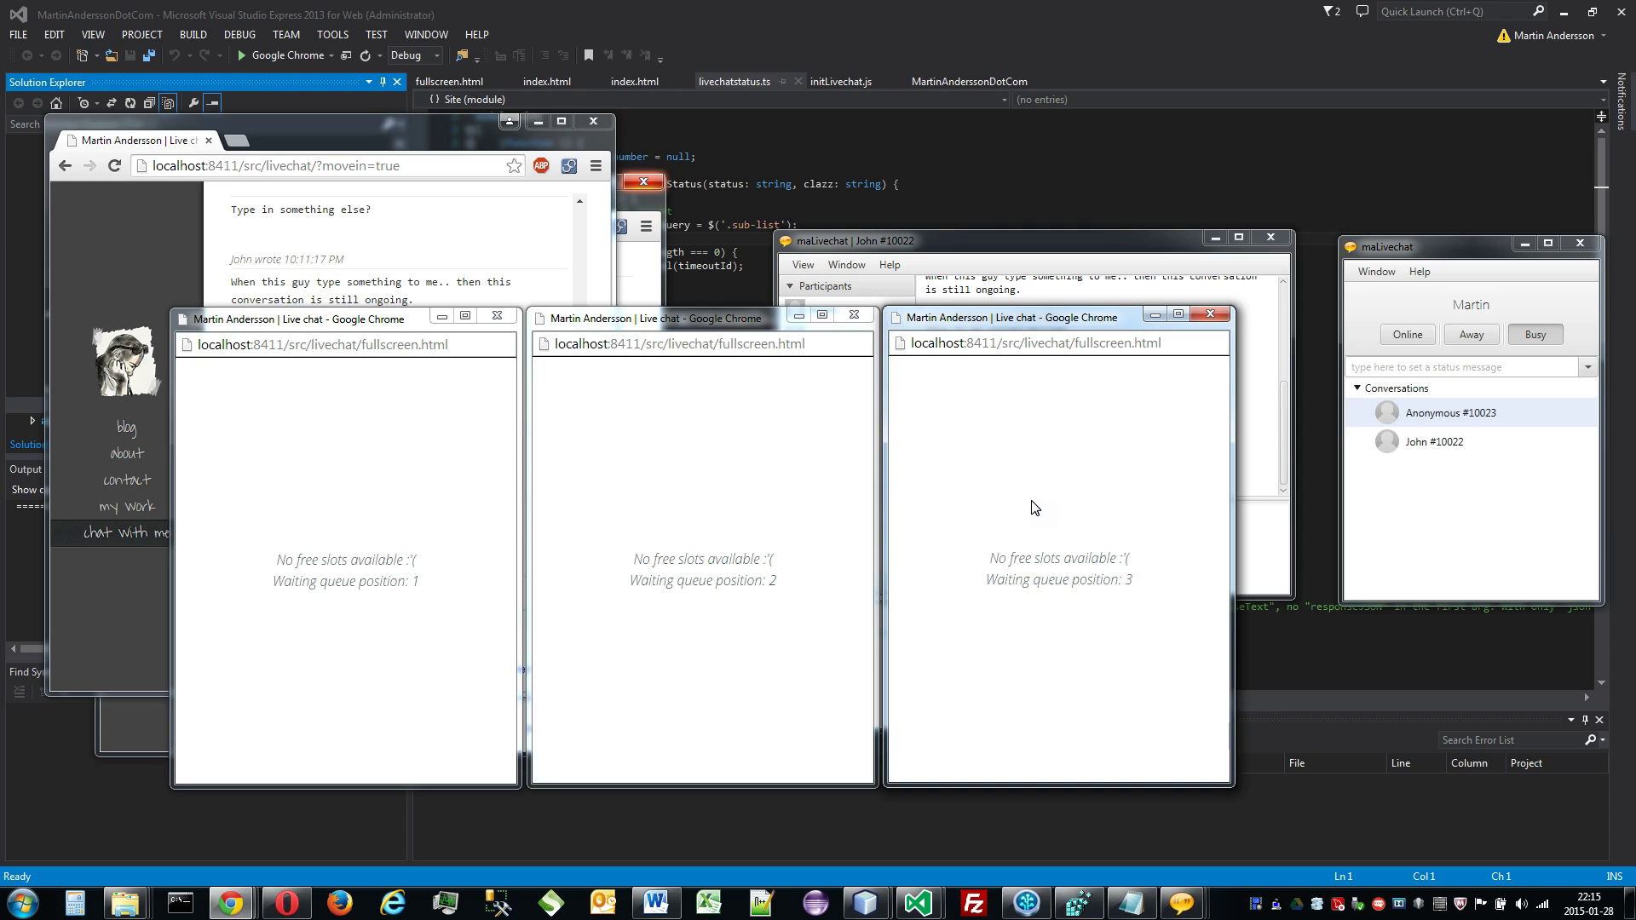
pyautogui.click(1542, 335)
# Step: Close the first queued visitor's waiting window and line up the two remaining waiting windows side by side
pyautogui.click(497, 316)
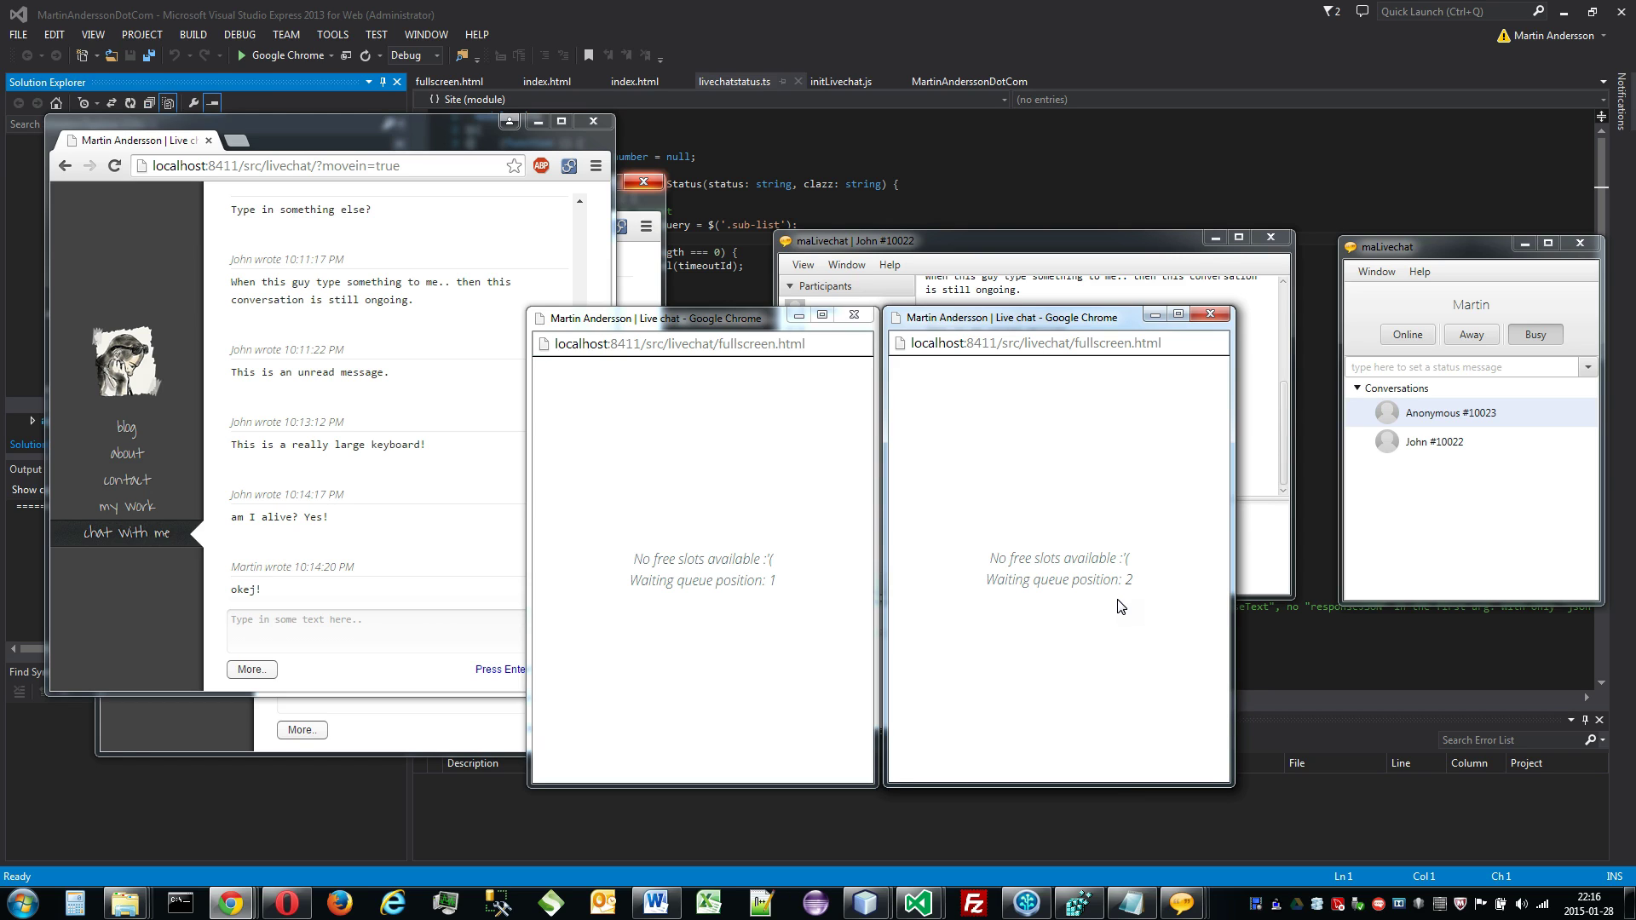
pyautogui.moveTo(731, 315); pyautogui.dragTo(412, 329)
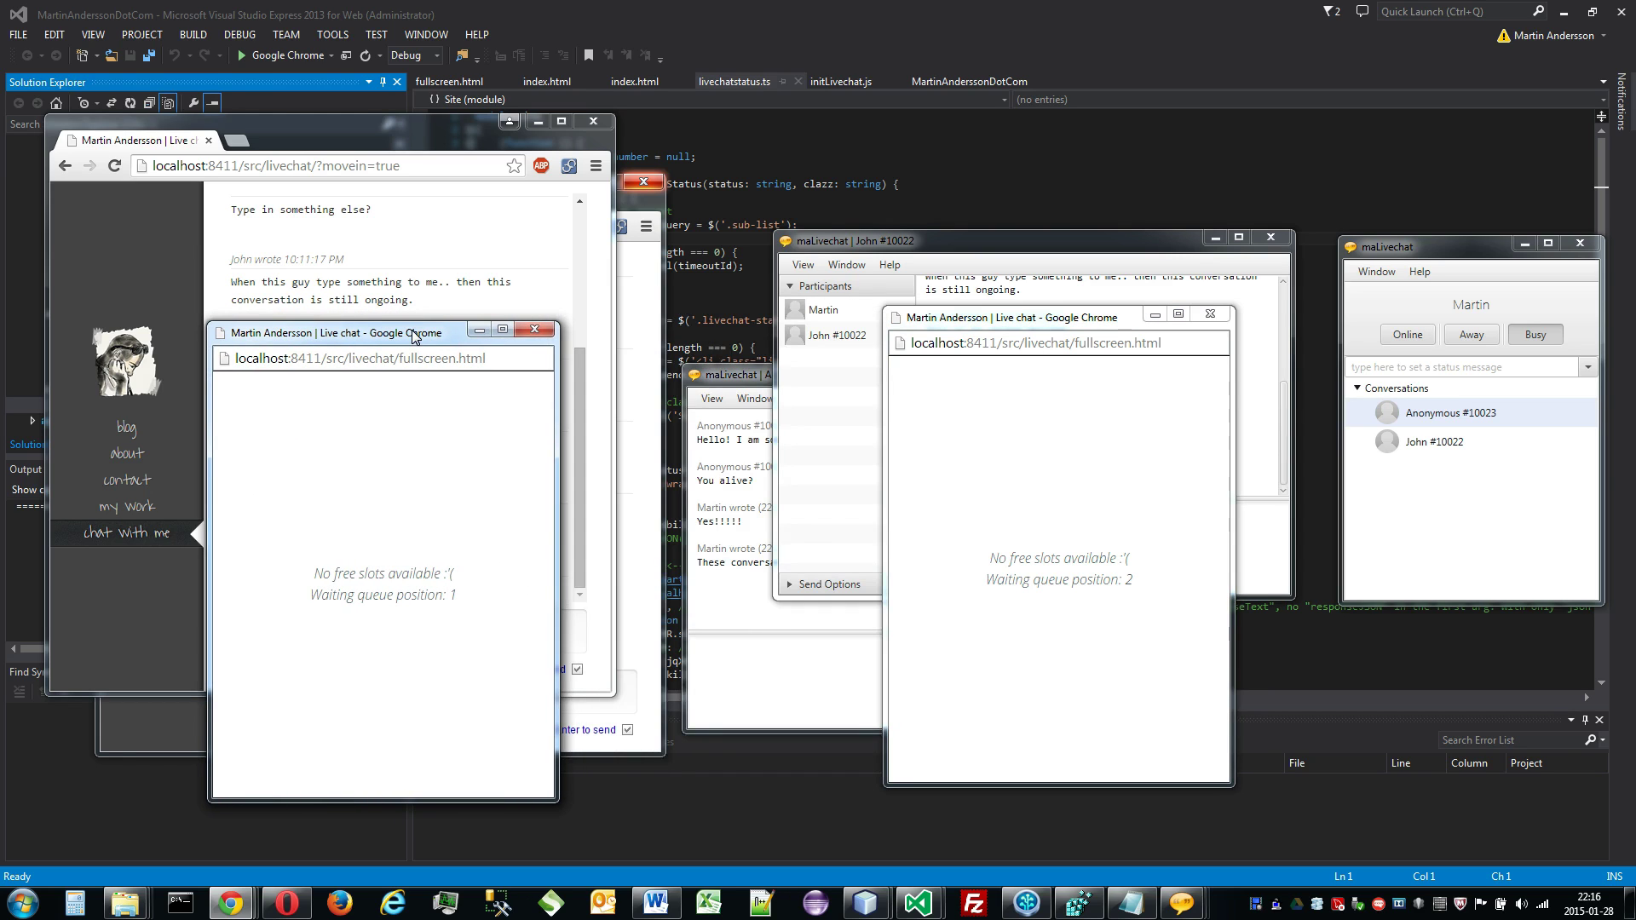
pyautogui.moveTo(1013, 329); pyautogui.dragTo(704, 343)
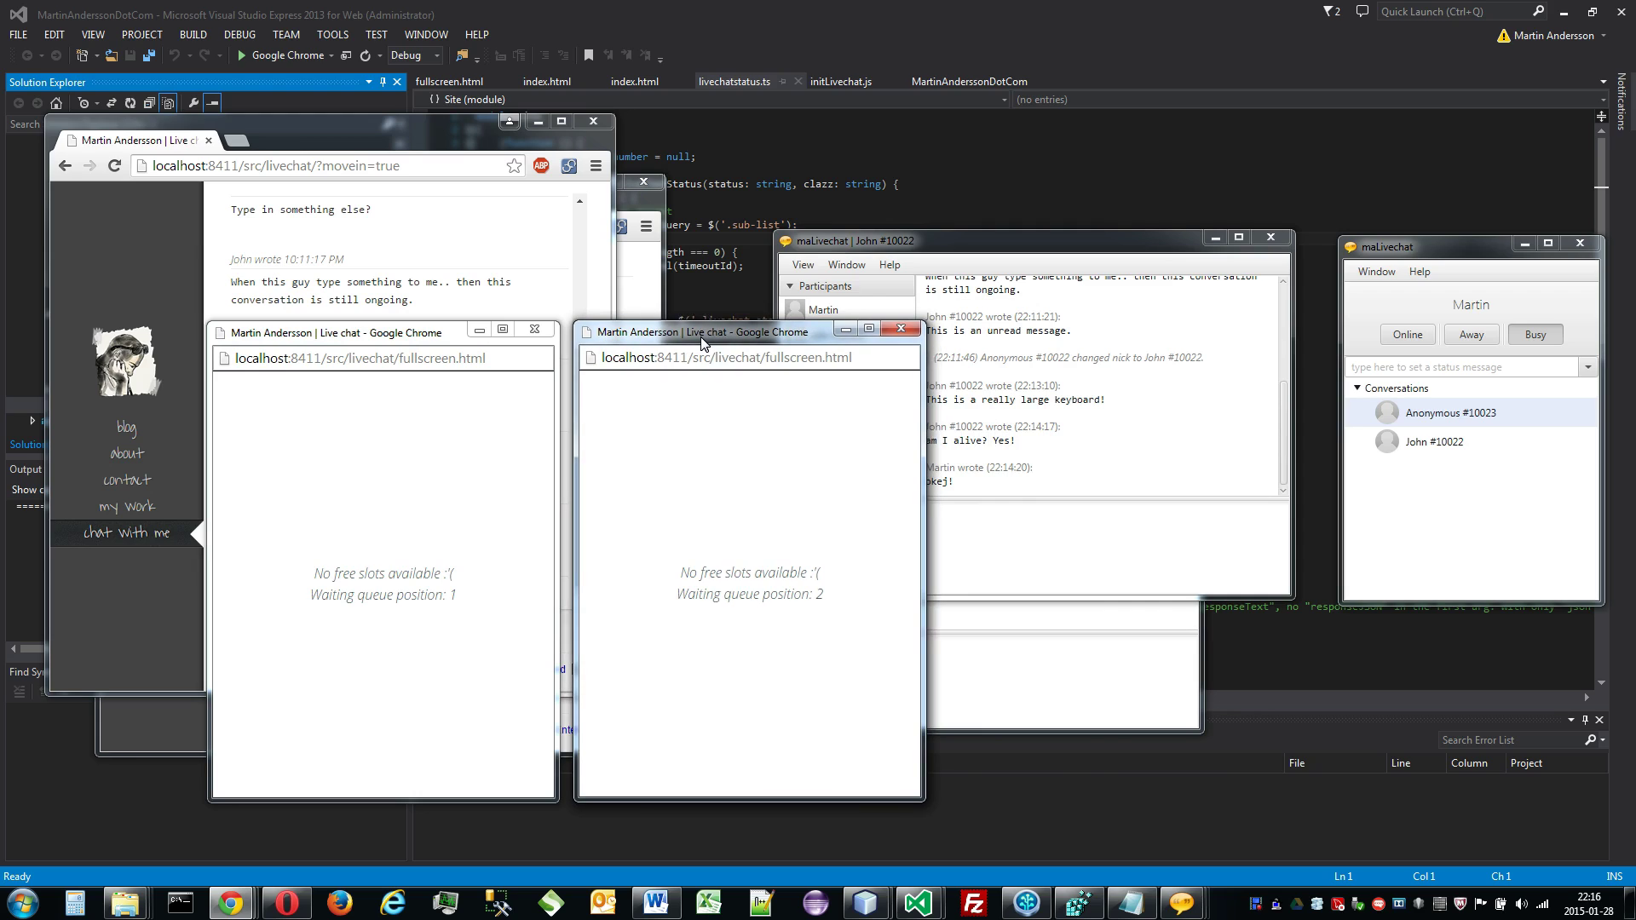
# Step: Switch the operator to Online and send 'Hi! Finally..' from the first visitor's chat
pyautogui.click(1407, 335)
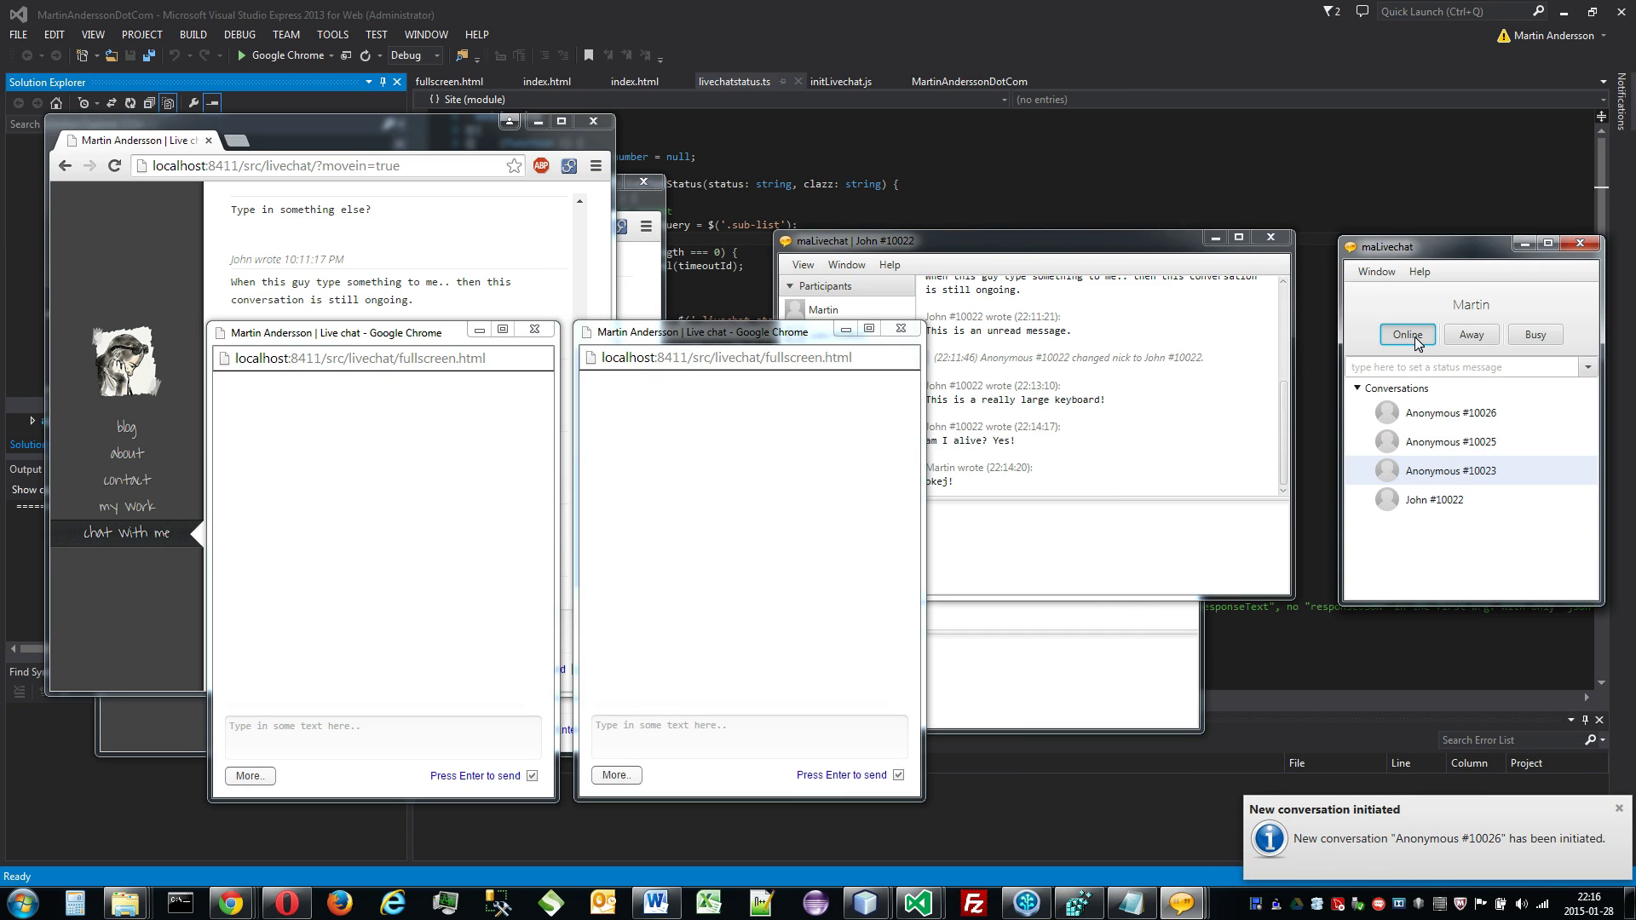
pyautogui.click(494, 726)
pyautogui.write('Hi! Finally..')
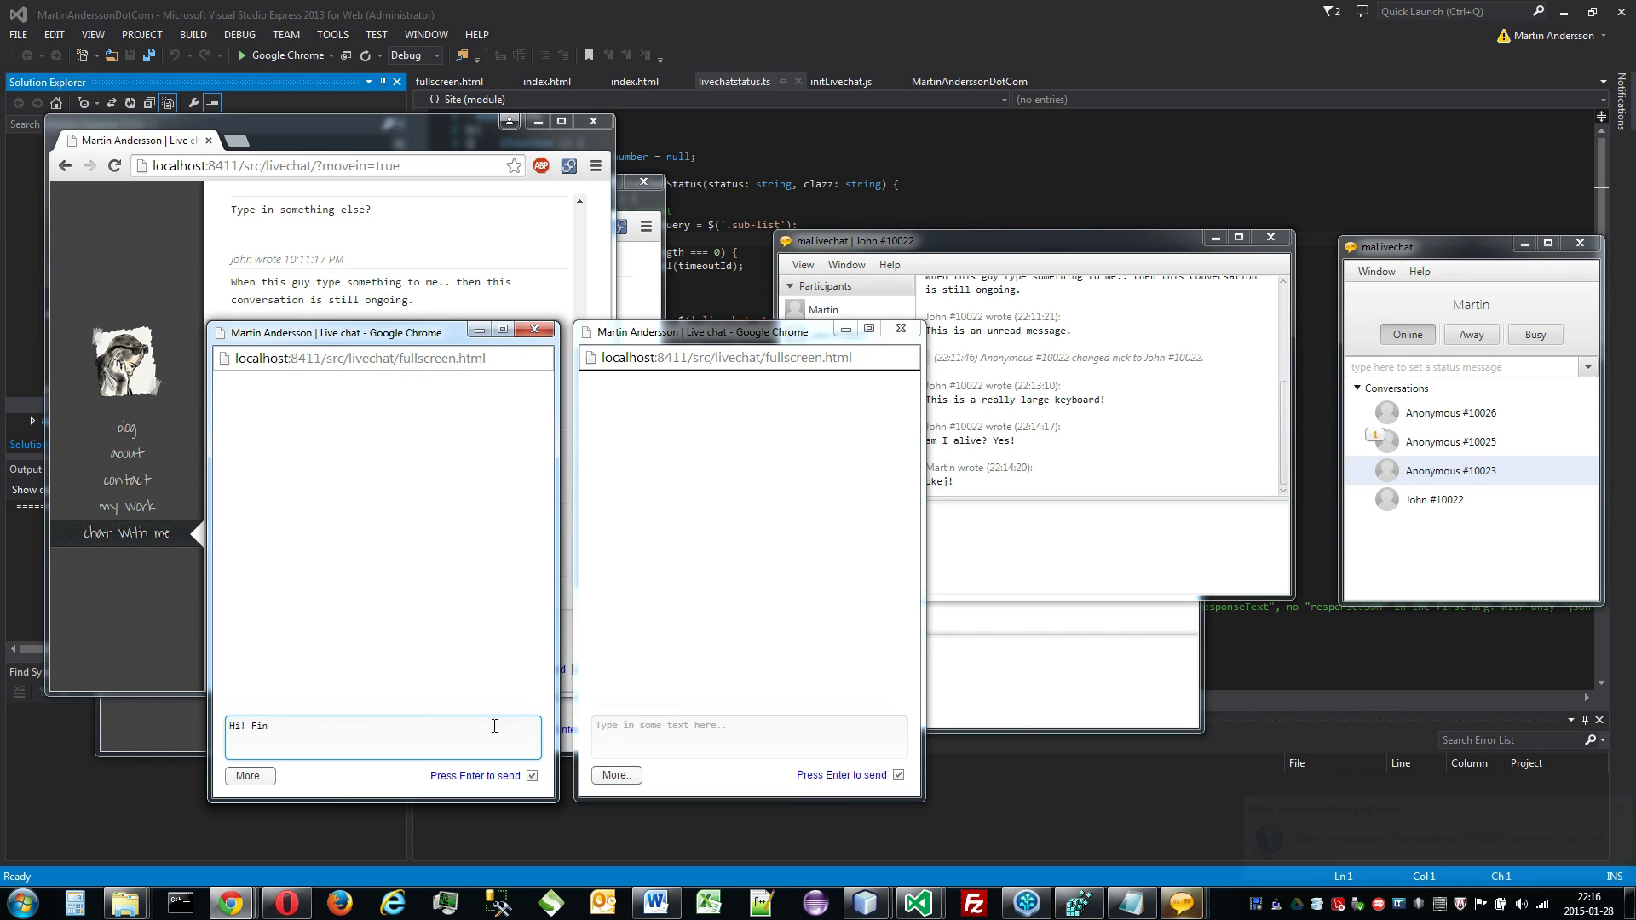
pyautogui.press('Return')
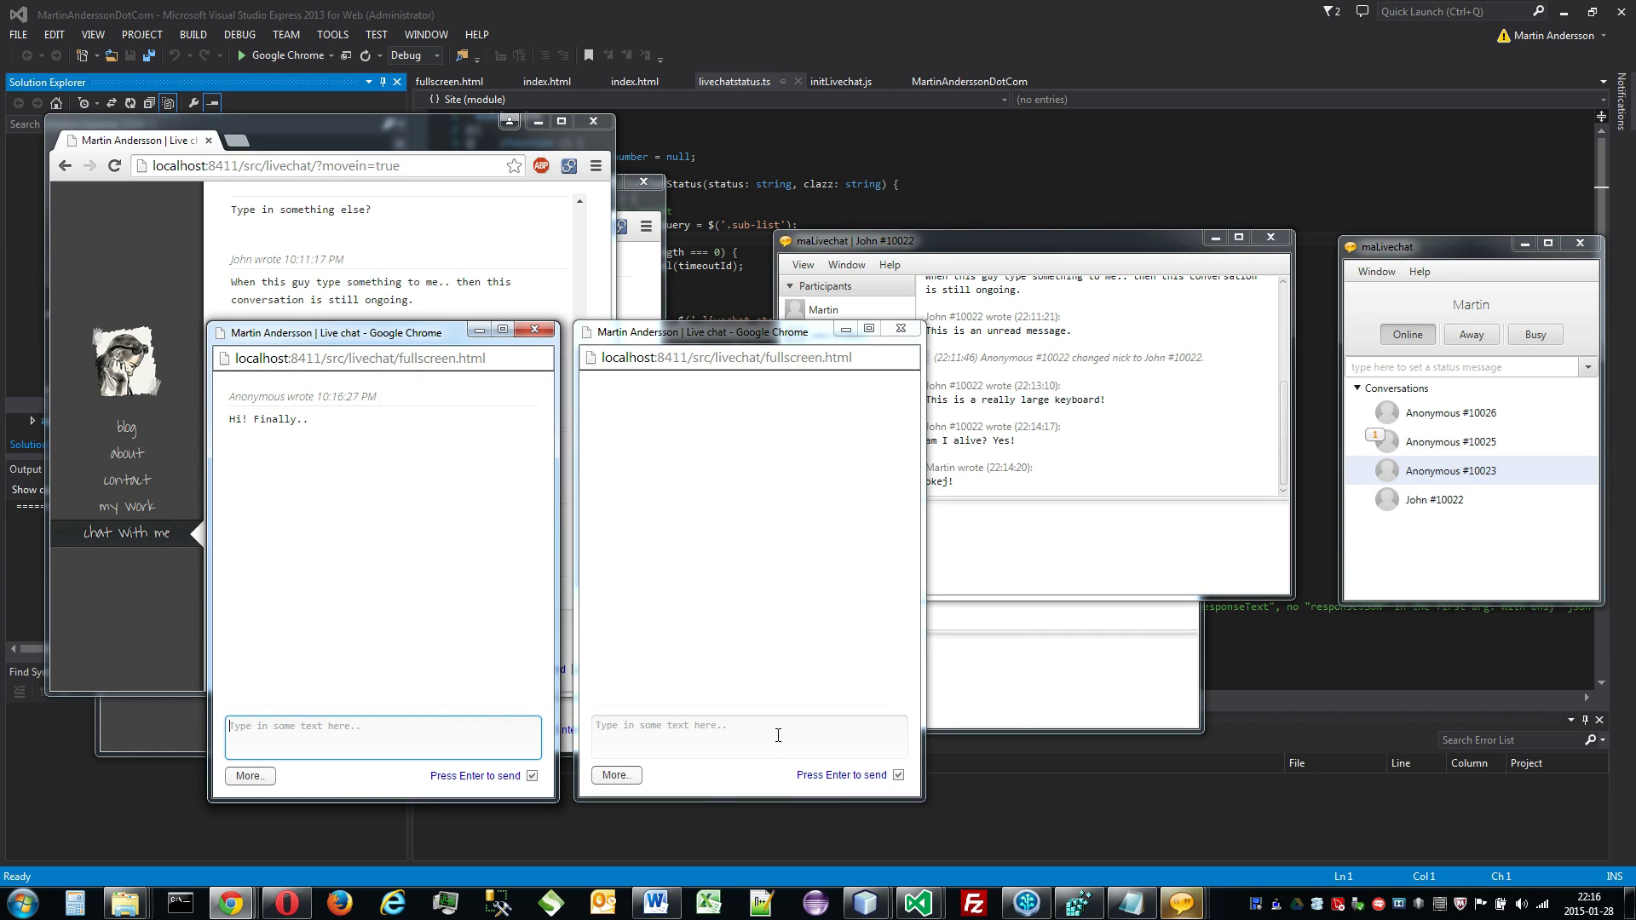
# Step: Send 'been waiting!' from the second visitor's chat
pyautogui.click(777, 734)
pyautogui.write('been waiting!')
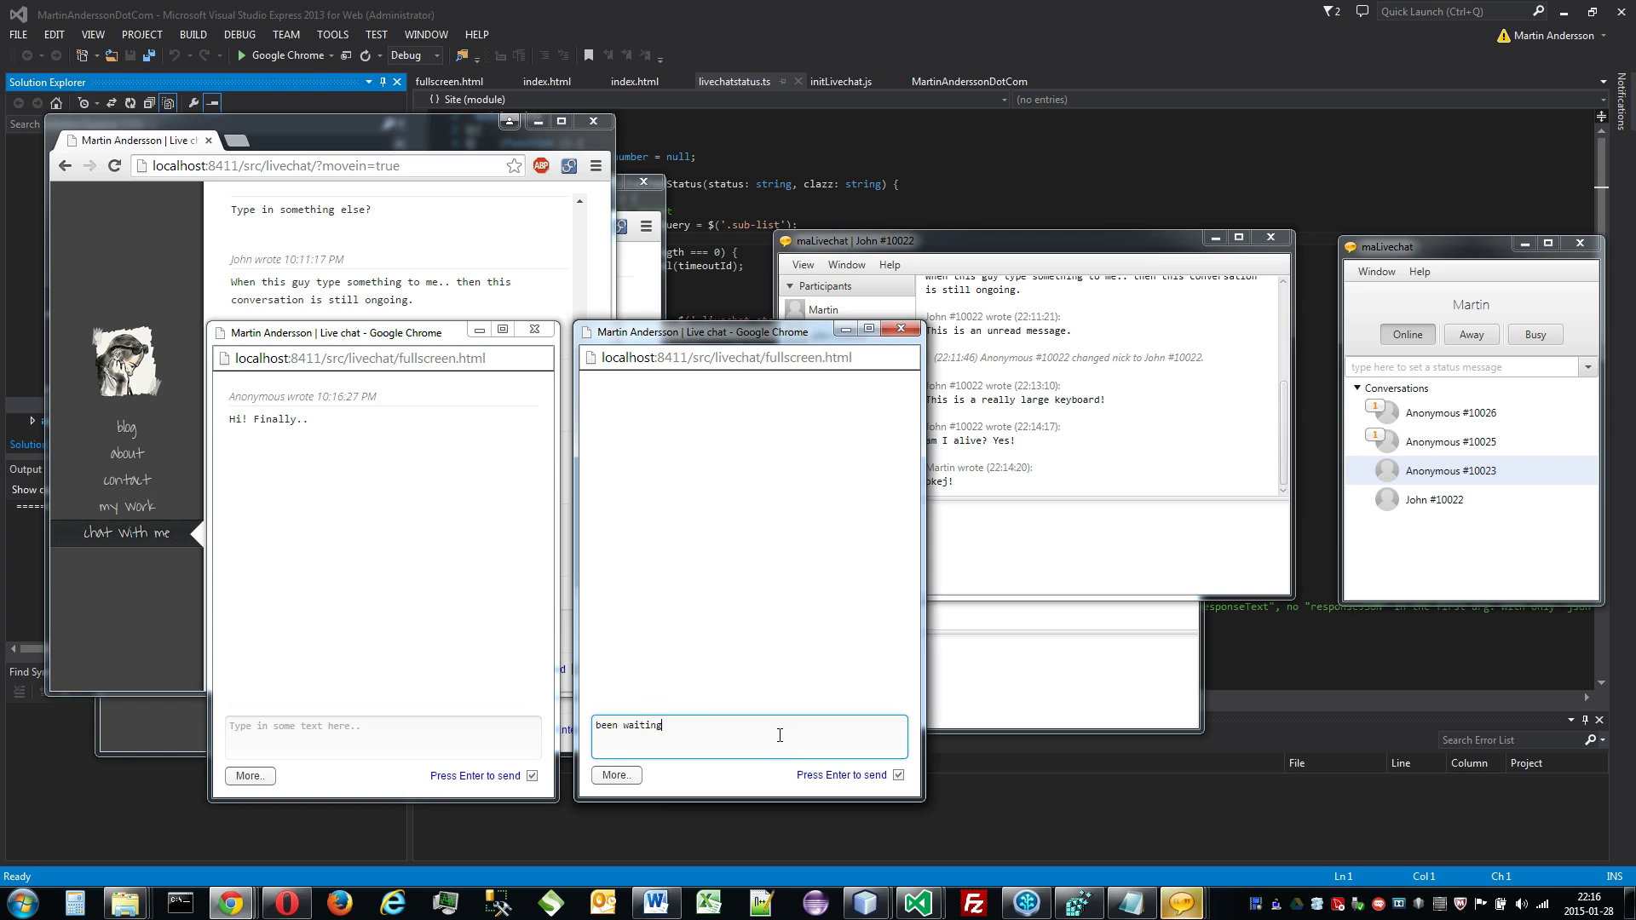
pyautogui.press('Return')
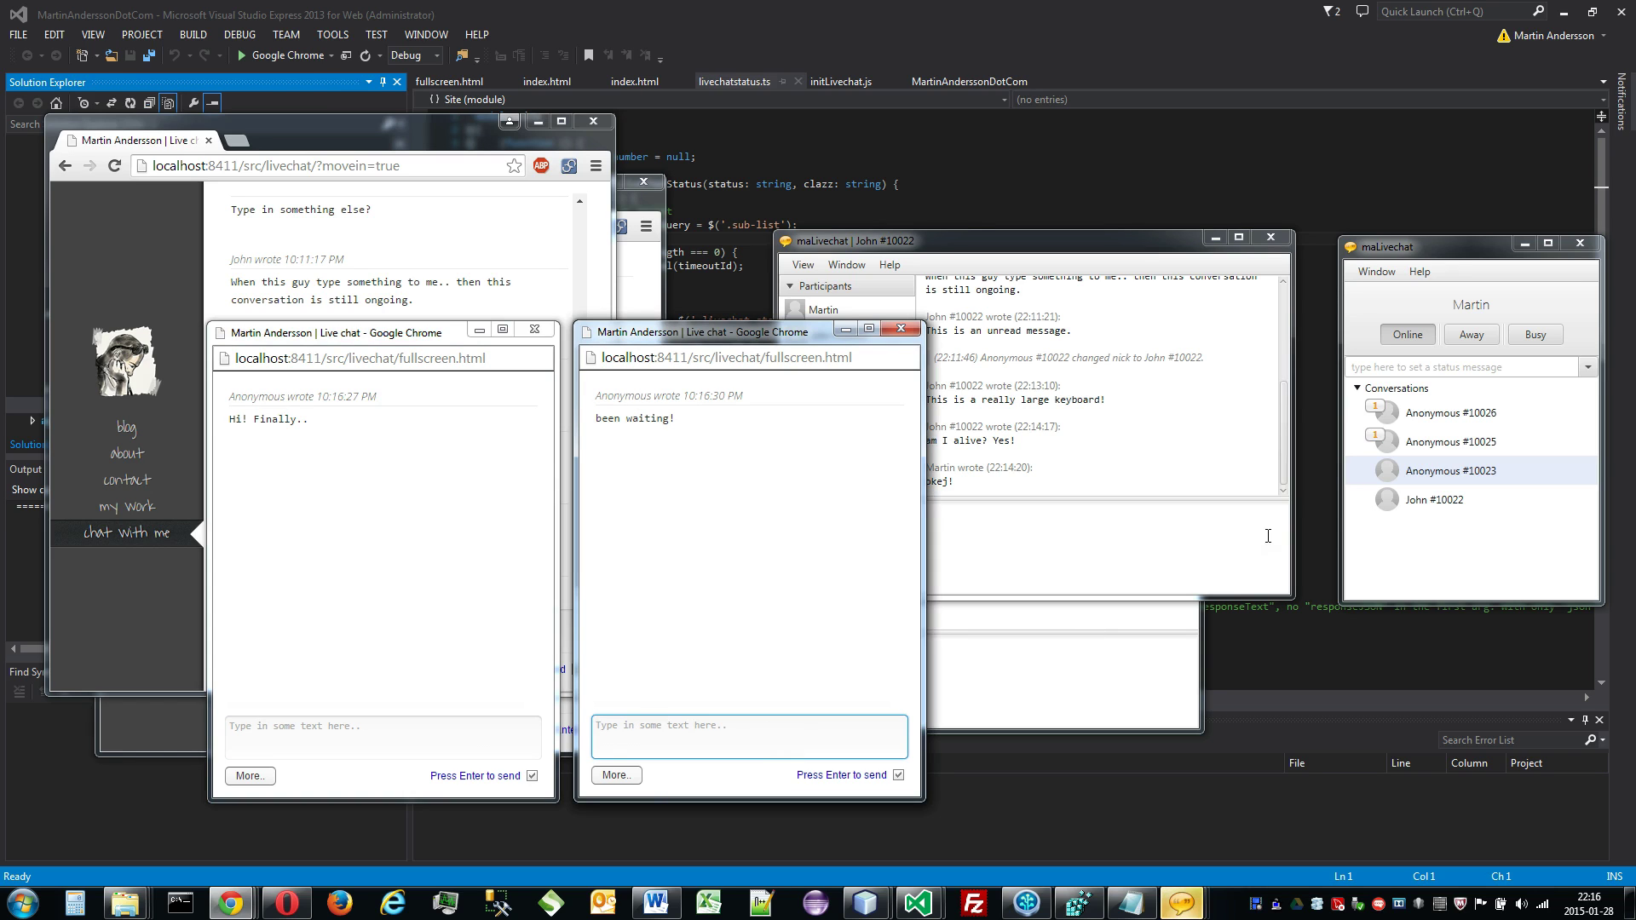
# Step: Reply 'rite rite!' to Anonymous #10025, then quit that visitor's chat via More.. > Quit
pyautogui.moveTo(1170, 910)
pyautogui.click(1335, 810)
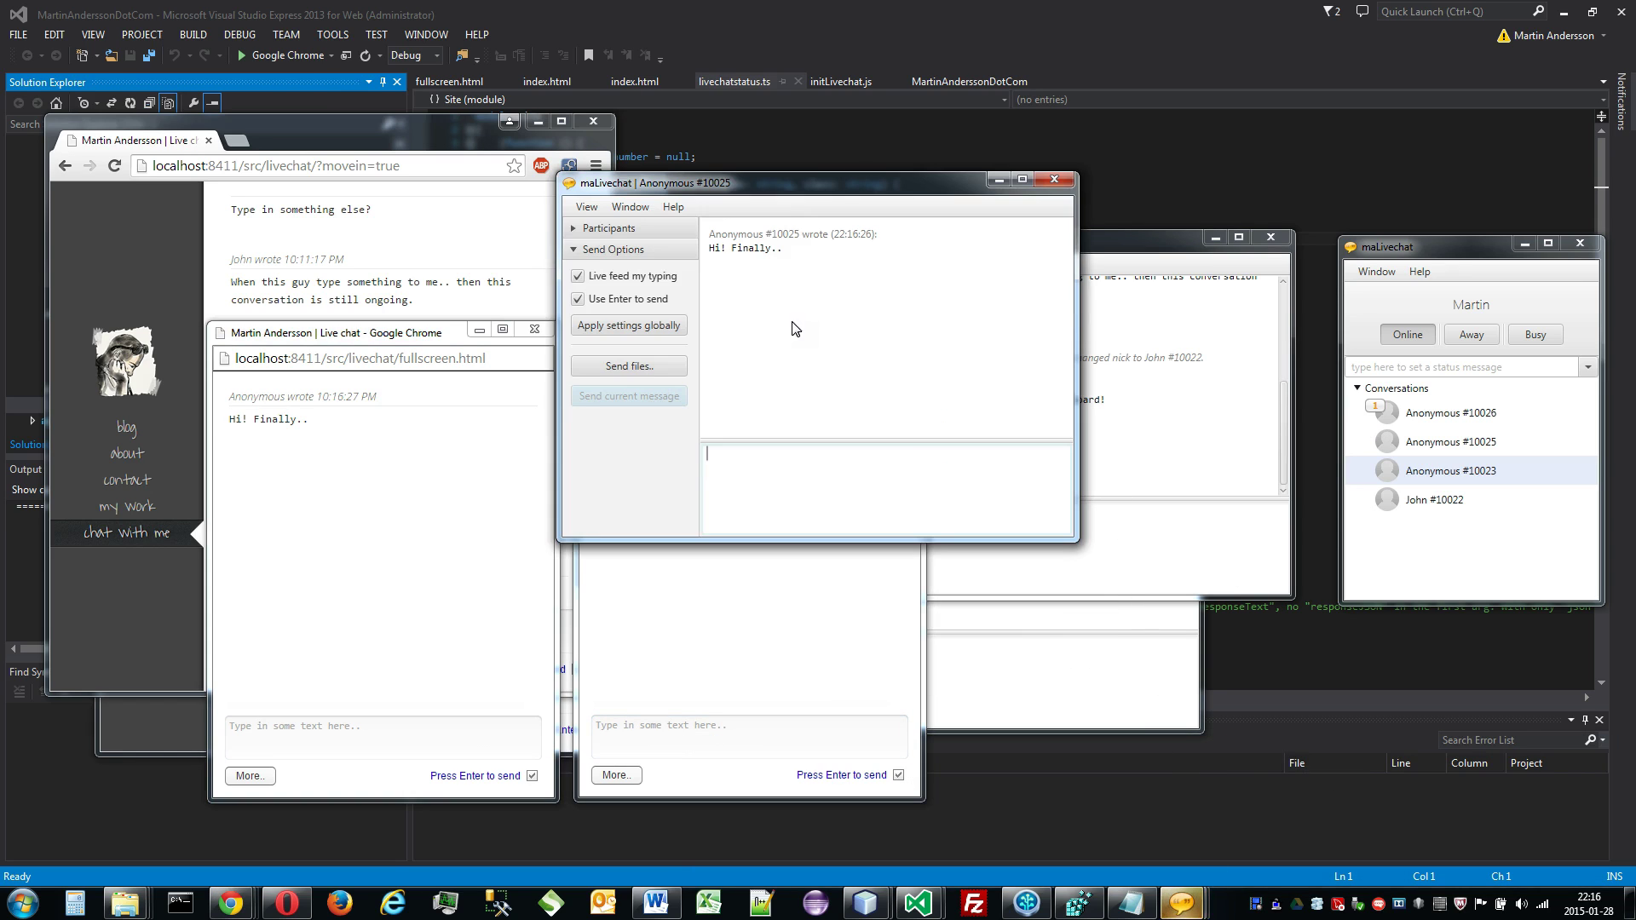
pyautogui.moveTo(784, 180); pyautogui.dragTo(1024, 416)
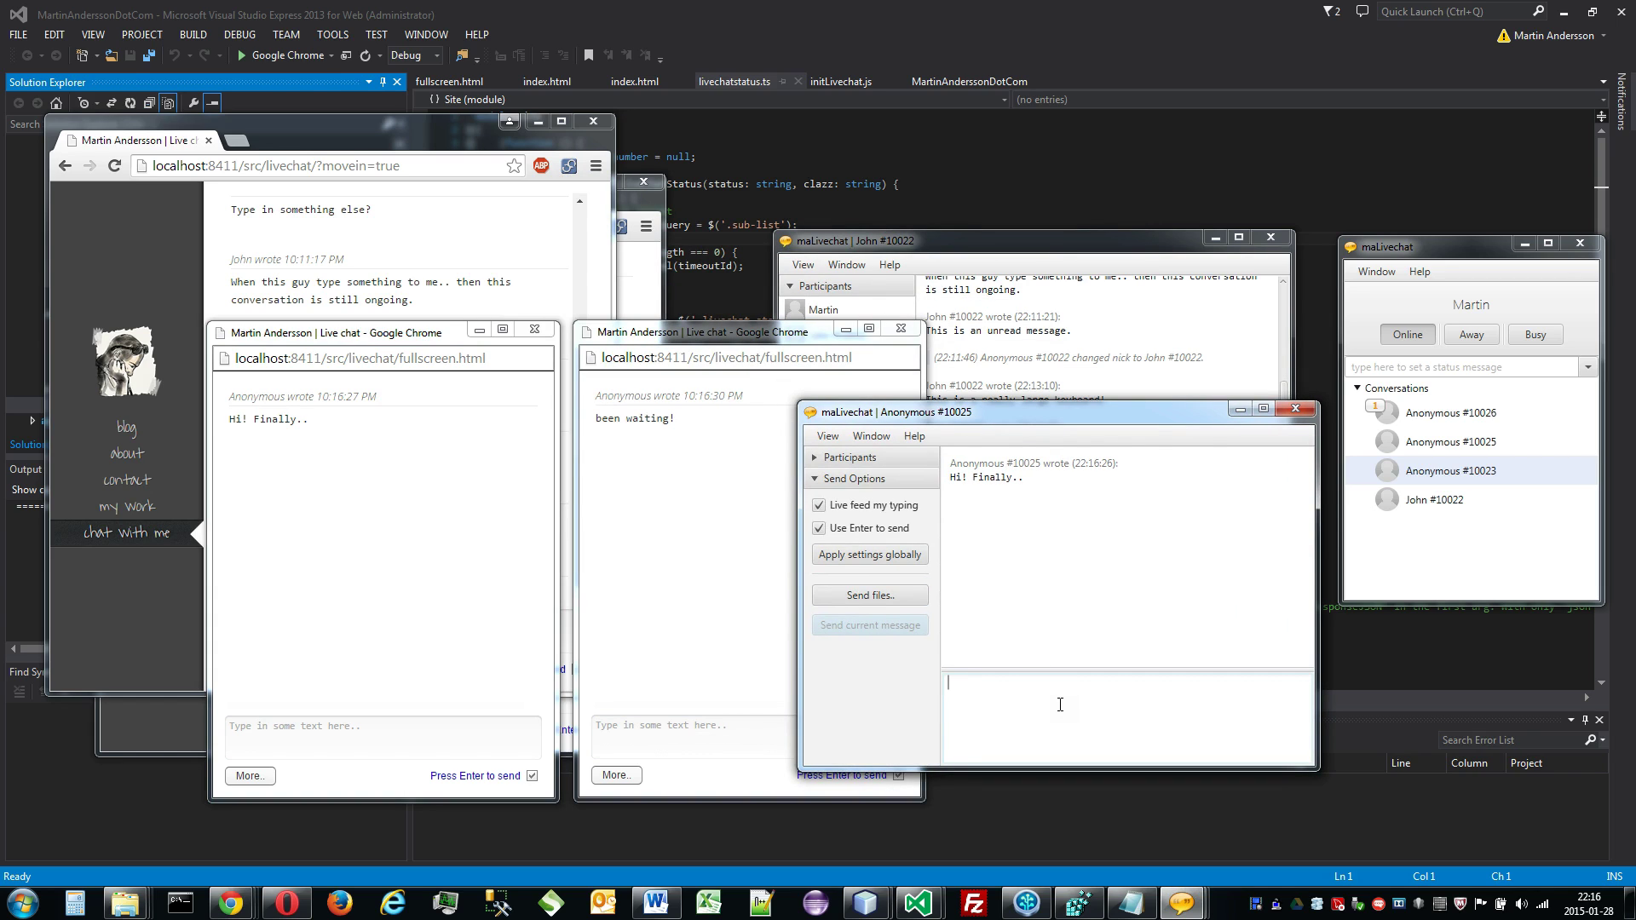
pyautogui.write('rite rite!')
pyautogui.press('Return')
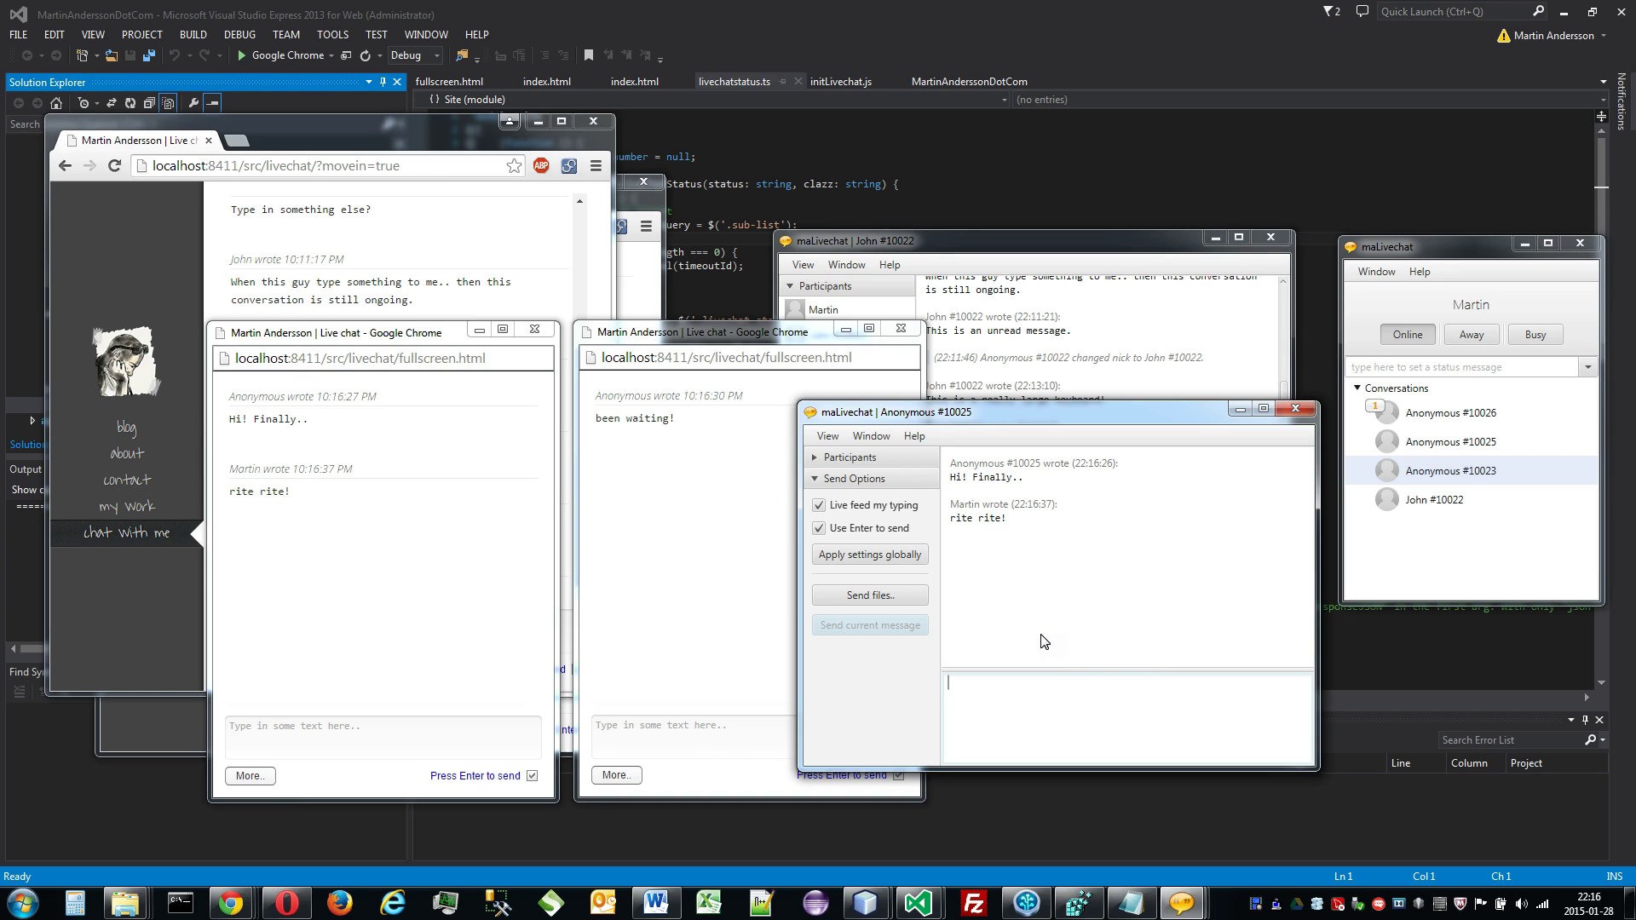
pyautogui.click(275, 777)
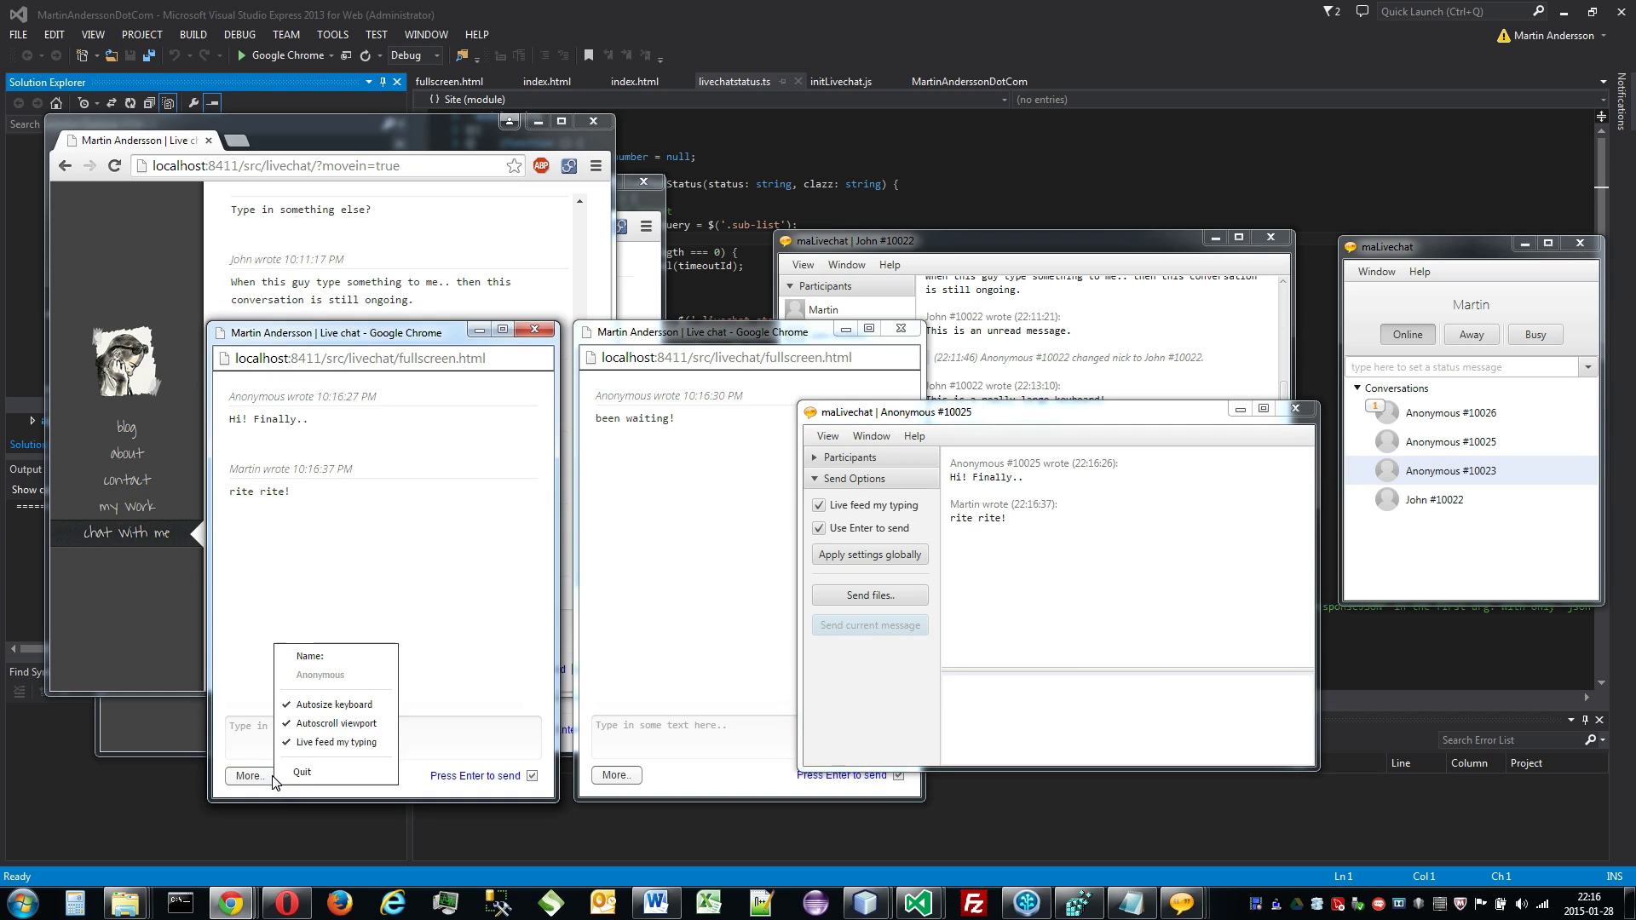
pyautogui.click(302, 772)
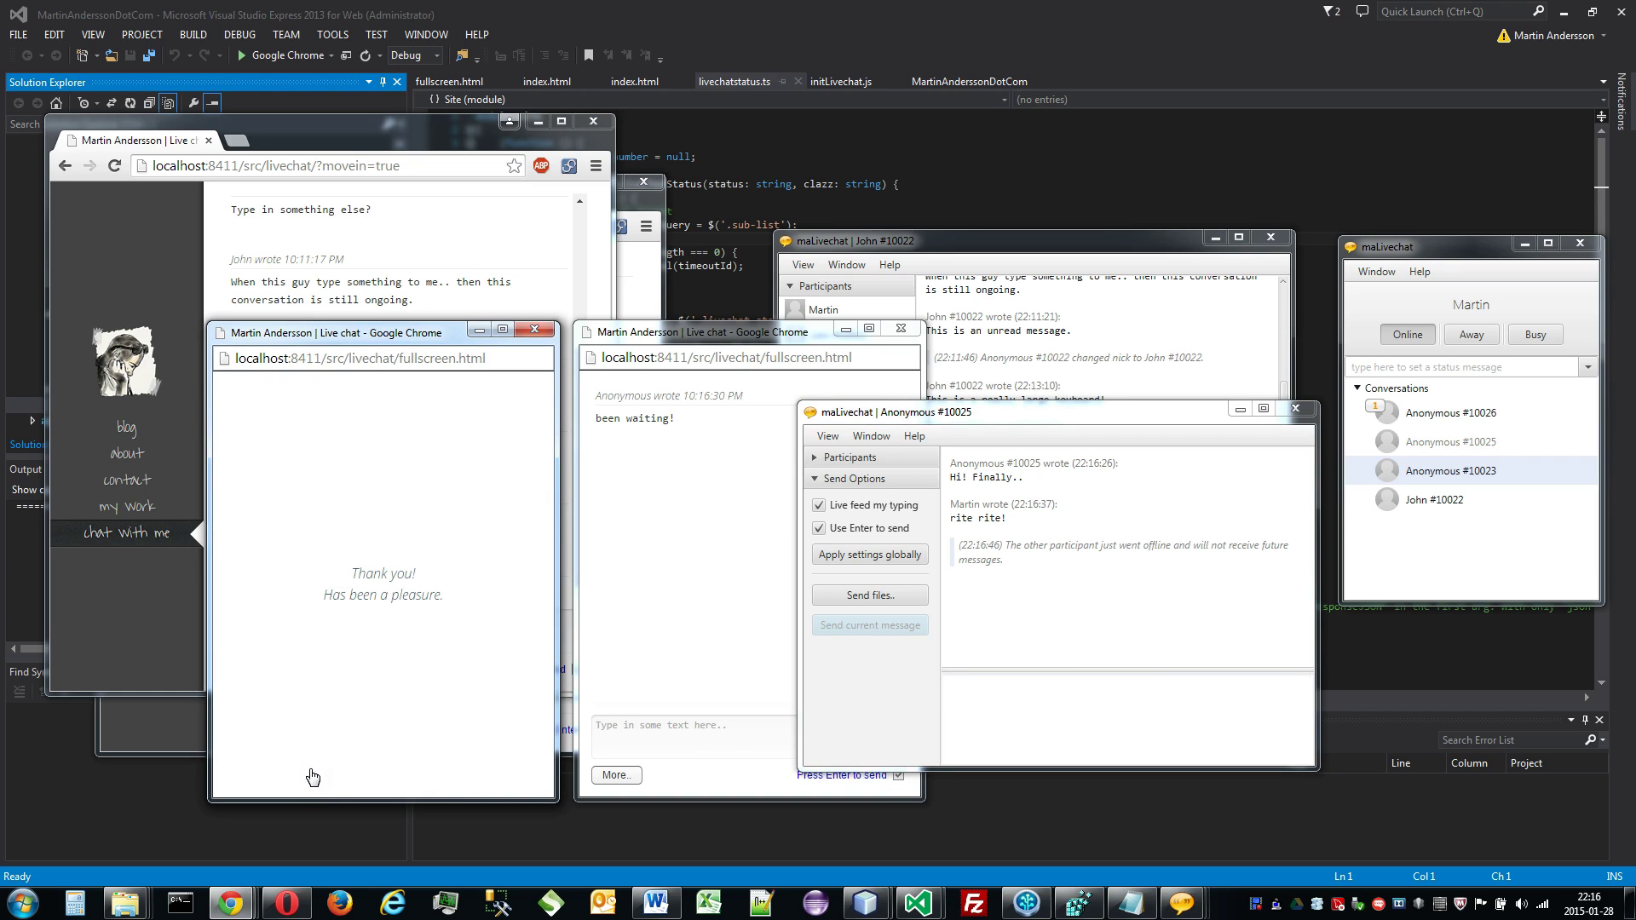